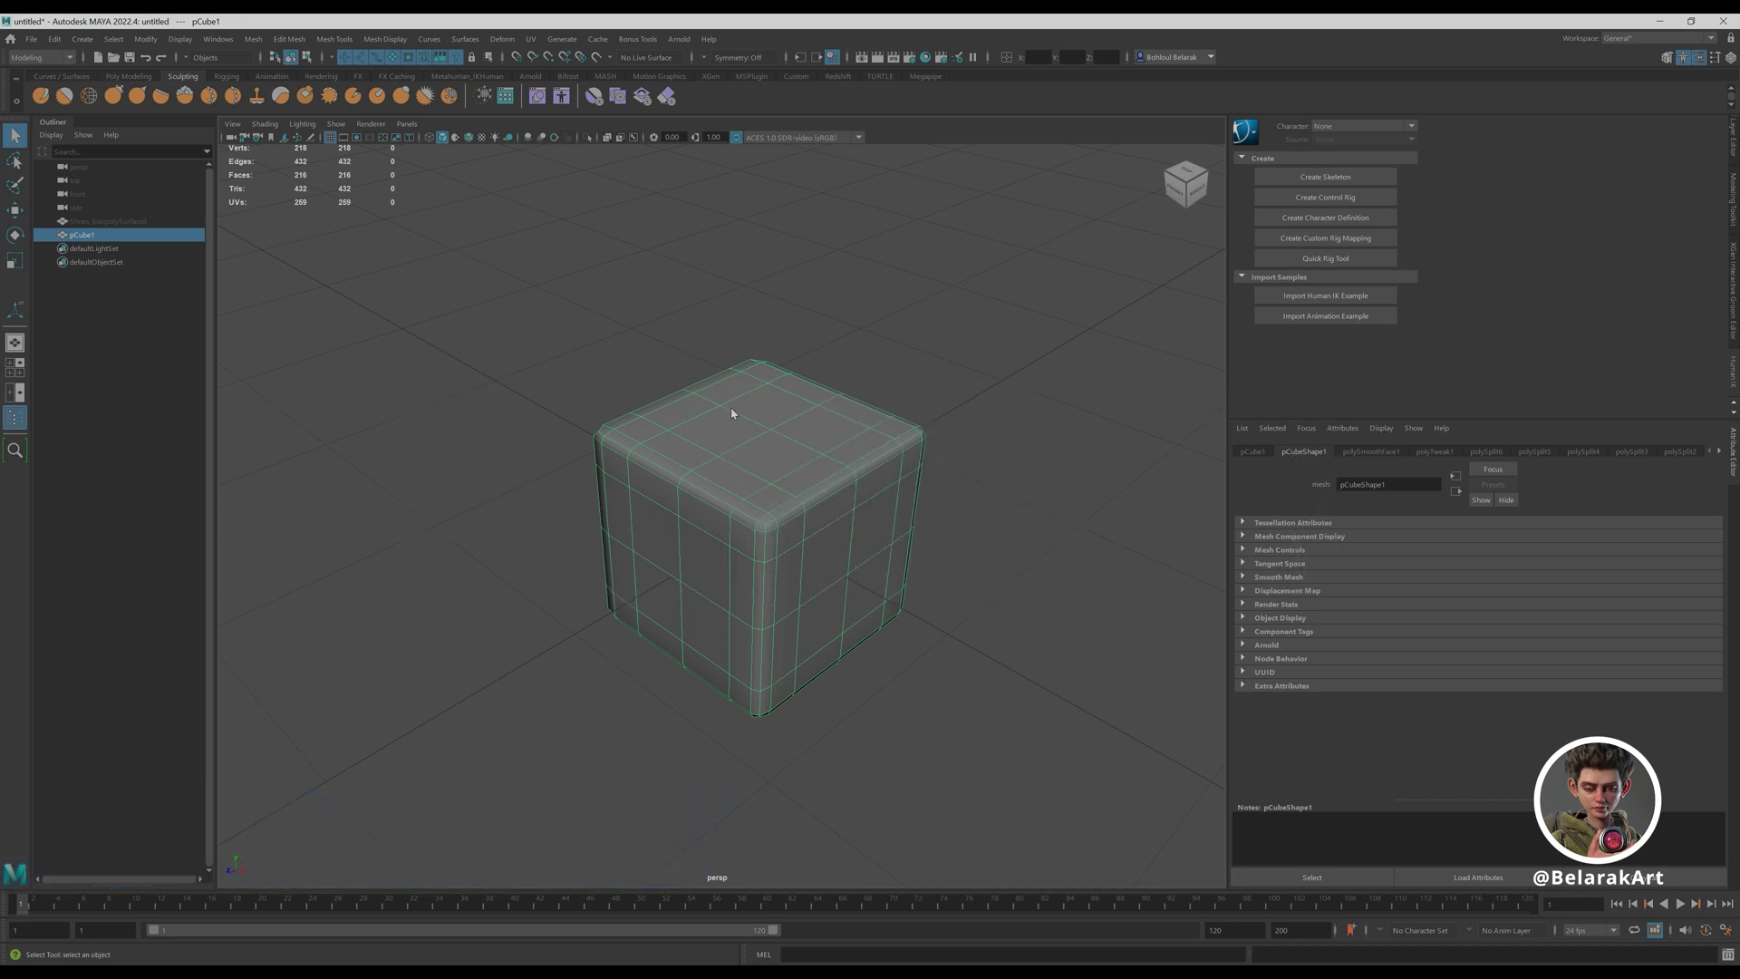
- Activate the Grab sculpting tool on the rounded cube, raise its strength, and pull the cube's top and front corner
{"action": "mouse_move", "coordinate": [724, 463]}
{"action": "right_mouse_down", "text": "shift"}
{"action": "mouse_move", "coordinate": [654, 464]}
{"action": "mouse_move", "coordinate": [721, 493]}
{"action": "mouse_move", "coordinate": [774, 488]}
{"action": "mouse_move", "coordinate": [674, 453]}
{"action": "mouse_move", "coordinate": [733, 430]}
{"action": "right_mouse_up", "text": "shift"}
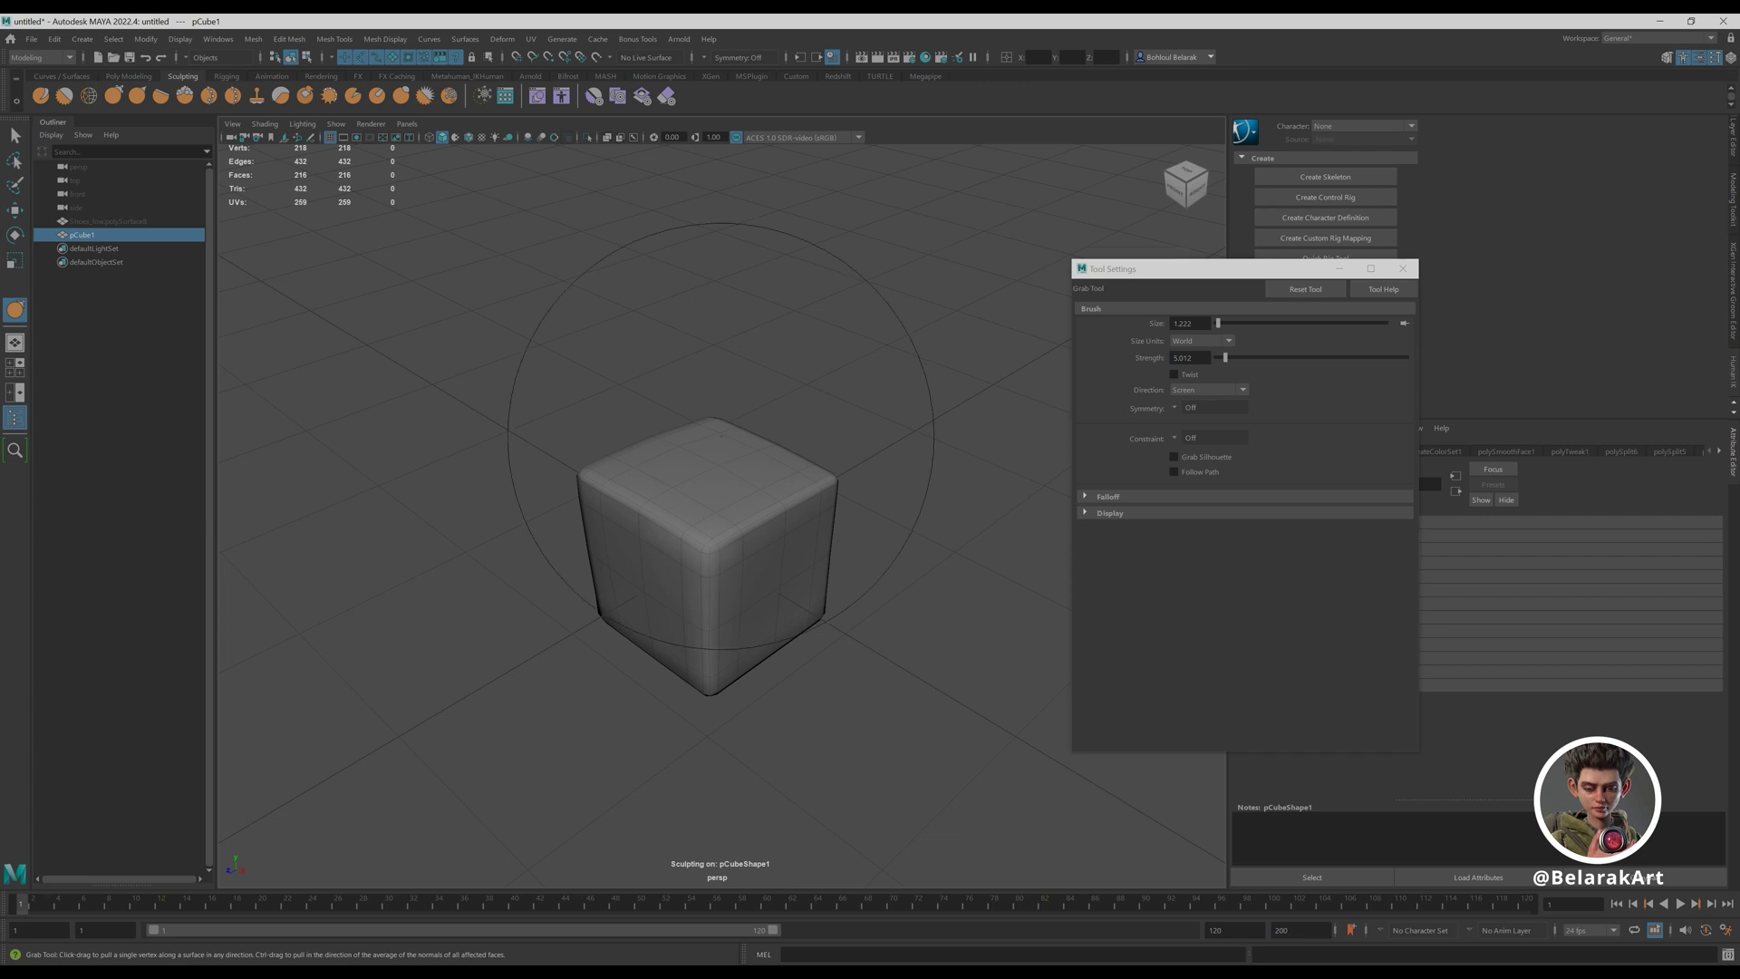
{"action": "left_click", "coordinate": [1201, 357]}
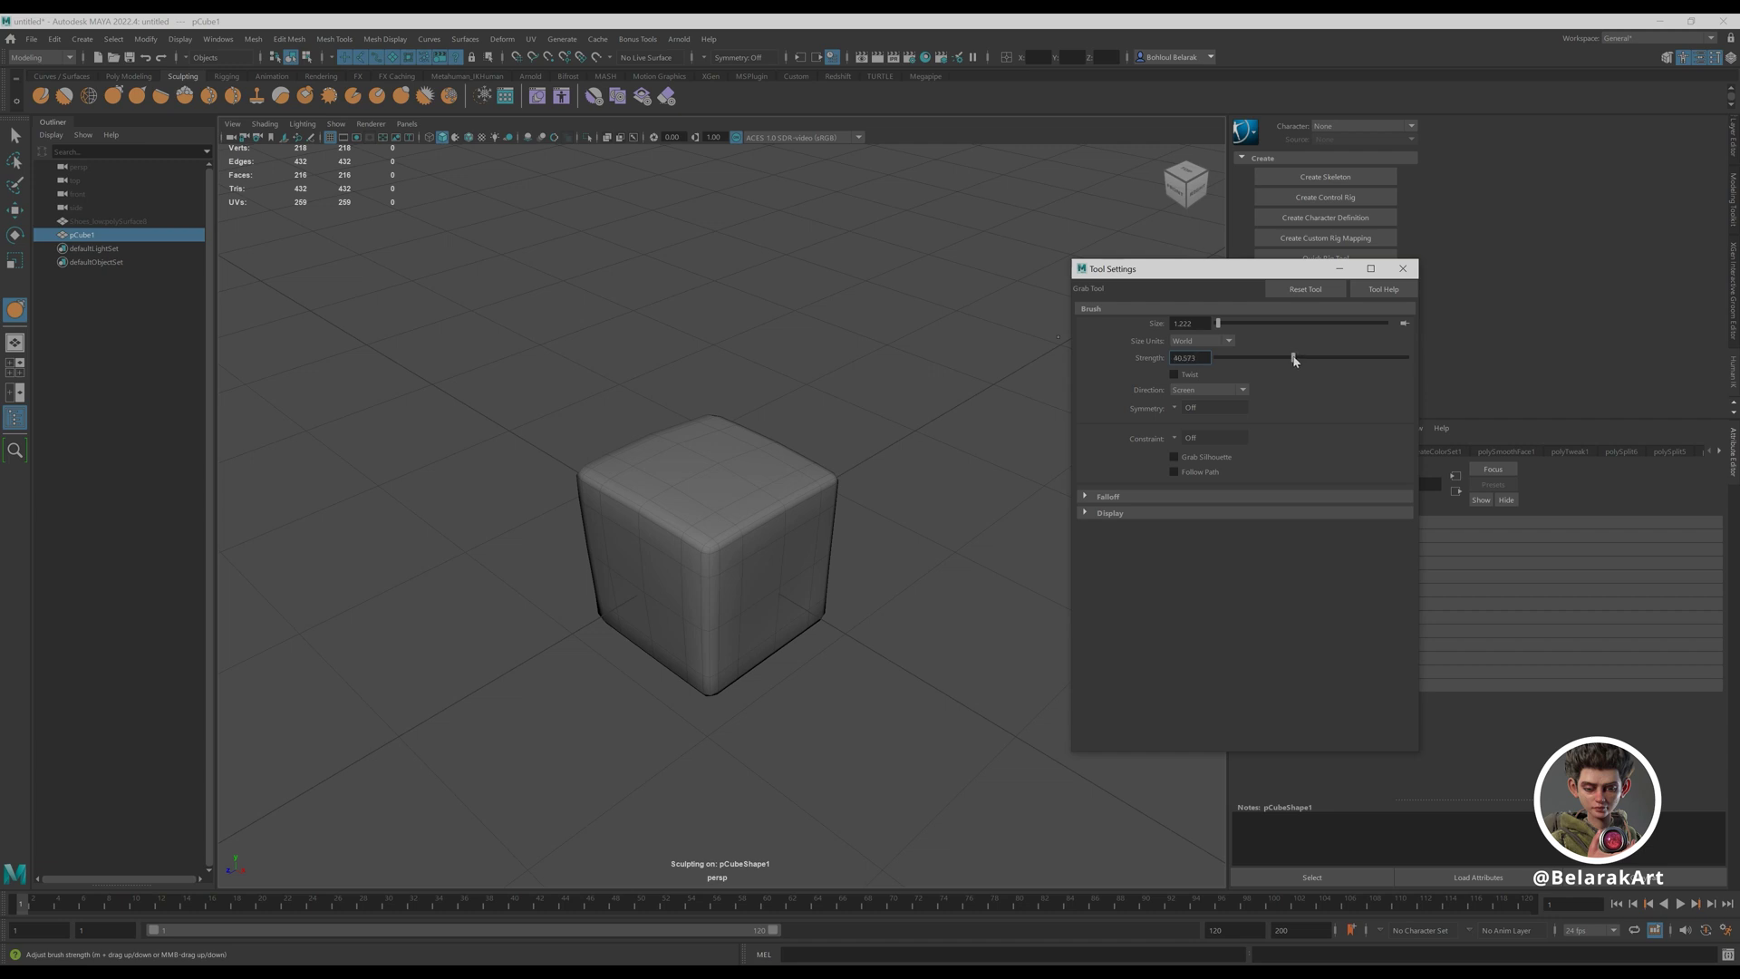
{"action": "left_click_drag", "start_coordinate": [707, 489], "coordinate": [778, 387]}
{"action": "mouse_move", "coordinate": [703, 530]}
{"action": "left_mouse_down"}
{"action": "mouse_move", "coordinate": [646, 557]}
{"action": "mouse_move", "coordinate": [816, 517]}
{"action": "left_mouse_up"}
- Resize the Grab brush and deform the cube's sides with further strokes from different angles
{"action": "mouse_move", "coordinate": [816, 517]}
{"action": "left_mouse_down", "text": "alt"}
{"action": "mouse_move", "coordinate": [670, 662]}
{"action": "mouse_move", "coordinate": [839, 529]}
{"action": "mouse_move", "coordinate": [838, 441]}
{"action": "left_mouse_up", "text": "alt"}
{"action": "mouse_move", "coordinate": [838, 544]}
{"action": "left_mouse_down", "text": "alt"}
{"action": "mouse_move", "coordinate": [796, 478]}
{"action": "mouse_move", "coordinate": [639, 589]}
{"action": "mouse_move", "coordinate": [646, 624]}
{"action": "mouse_move", "coordinate": [819, 603]}
{"action": "mouse_move", "coordinate": [765, 633]}
{"action": "left_mouse_up", "text": "alt"}
{"action": "mouse_move", "coordinate": [655, 651]}
{"action": "left_mouse_down"}
{"action": "mouse_move", "coordinate": [601, 621]}
{"action": "mouse_move", "coordinate": [683, 622]}
{"action": "mouse_move", "coordinate": [694, 542]}
{"action": "left_mouse_up"}
{"action": "right_click_drag", "start_coordinate": [694, 542], "coordinate": [740, 567], "text": "alt"}
{"action": "key", "text": "b"}
{"action": "left_click_drag", "start_coordinate": [738, 556], "coordinate": [693, 556]}
{"action": "left_click_drag", "start_coordinate": [804, 583], "coordinate": [770, 580]}
{"action": "mouse_move", "coordinate": [695, 491]}
{"action": "left_mouse_down", "text": "alt"}
{"action": "mouse_move", "coordinate": [748, 581]}
{"action": "mouse_move", "coordinate": [797, 553]}
{"action": "left_mouse_up", "text": "alt"}
{"action": "scroll", "coordinate": [758, 507], "scroll_direction": "down", "scroll_amount": 3}
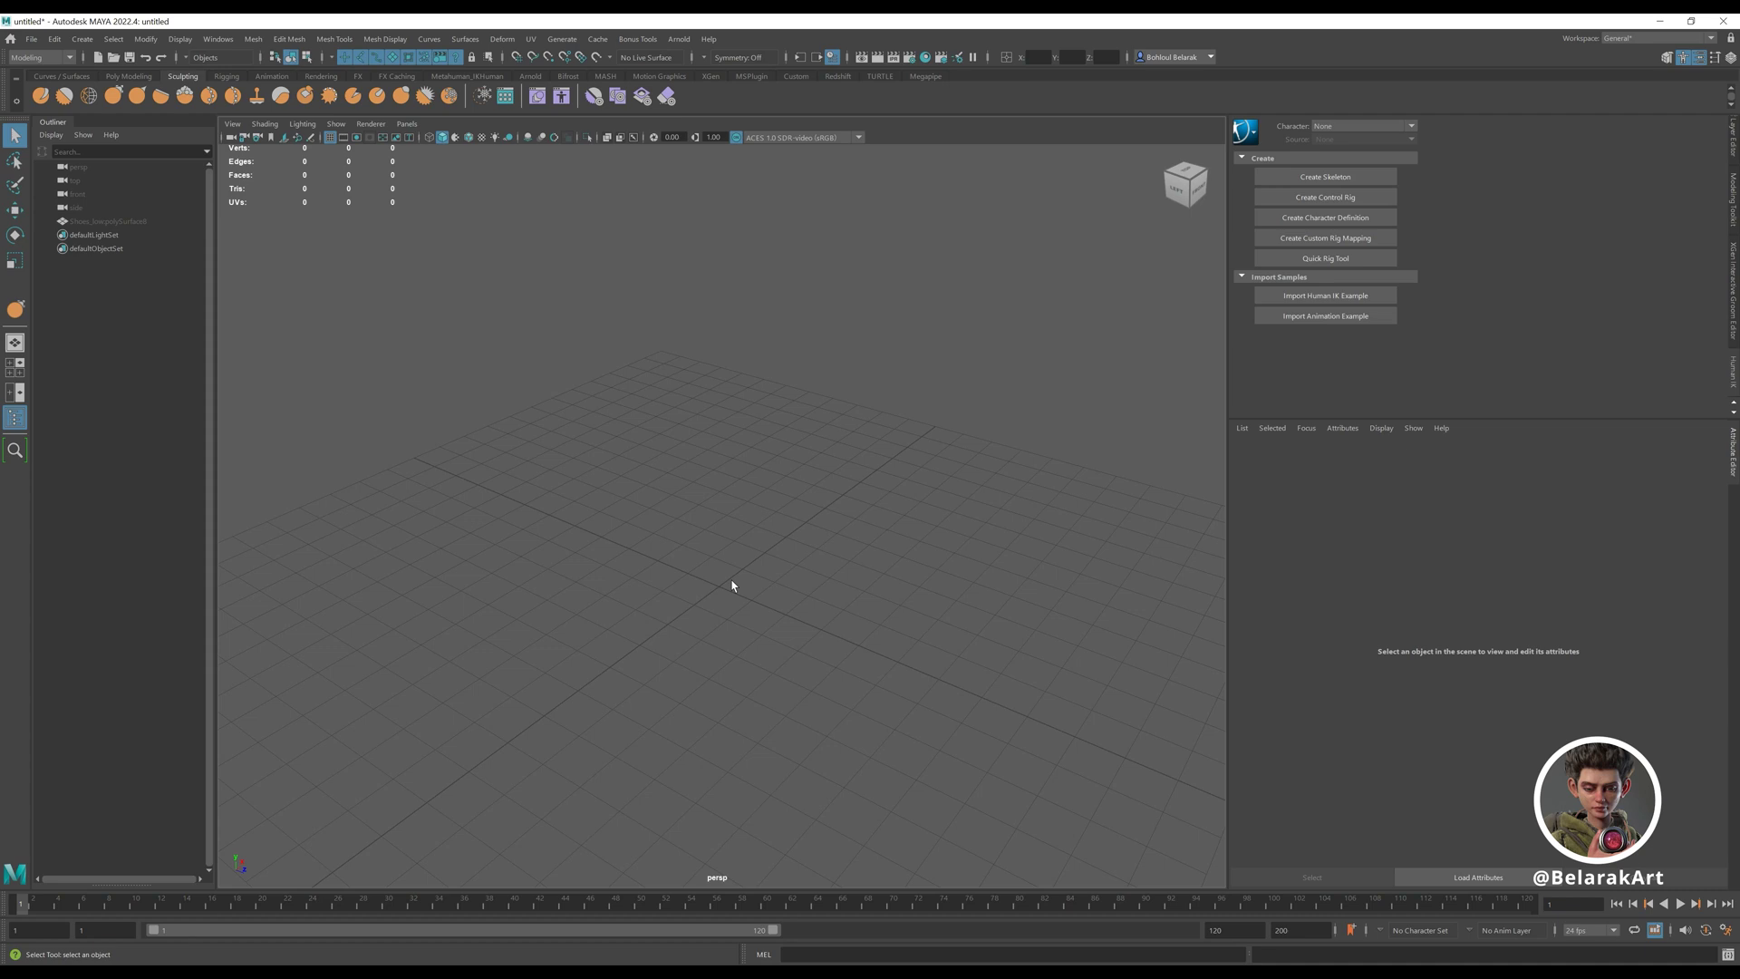
- Create a polygon cube in the empty scene
{"action": "left_click_drag", "start_coordinate": [804, 544], "coordinate": [811, 542], "text": "alt"}
{"action": "middle_click_drag", "start_coordinate": [810, 549], "coordinate": [904, 573], "text": "alt"}
{"action": "right_click_drag", "start_coordinate": [741, 569], "coordinate": [839, 580], "text": "alt"}
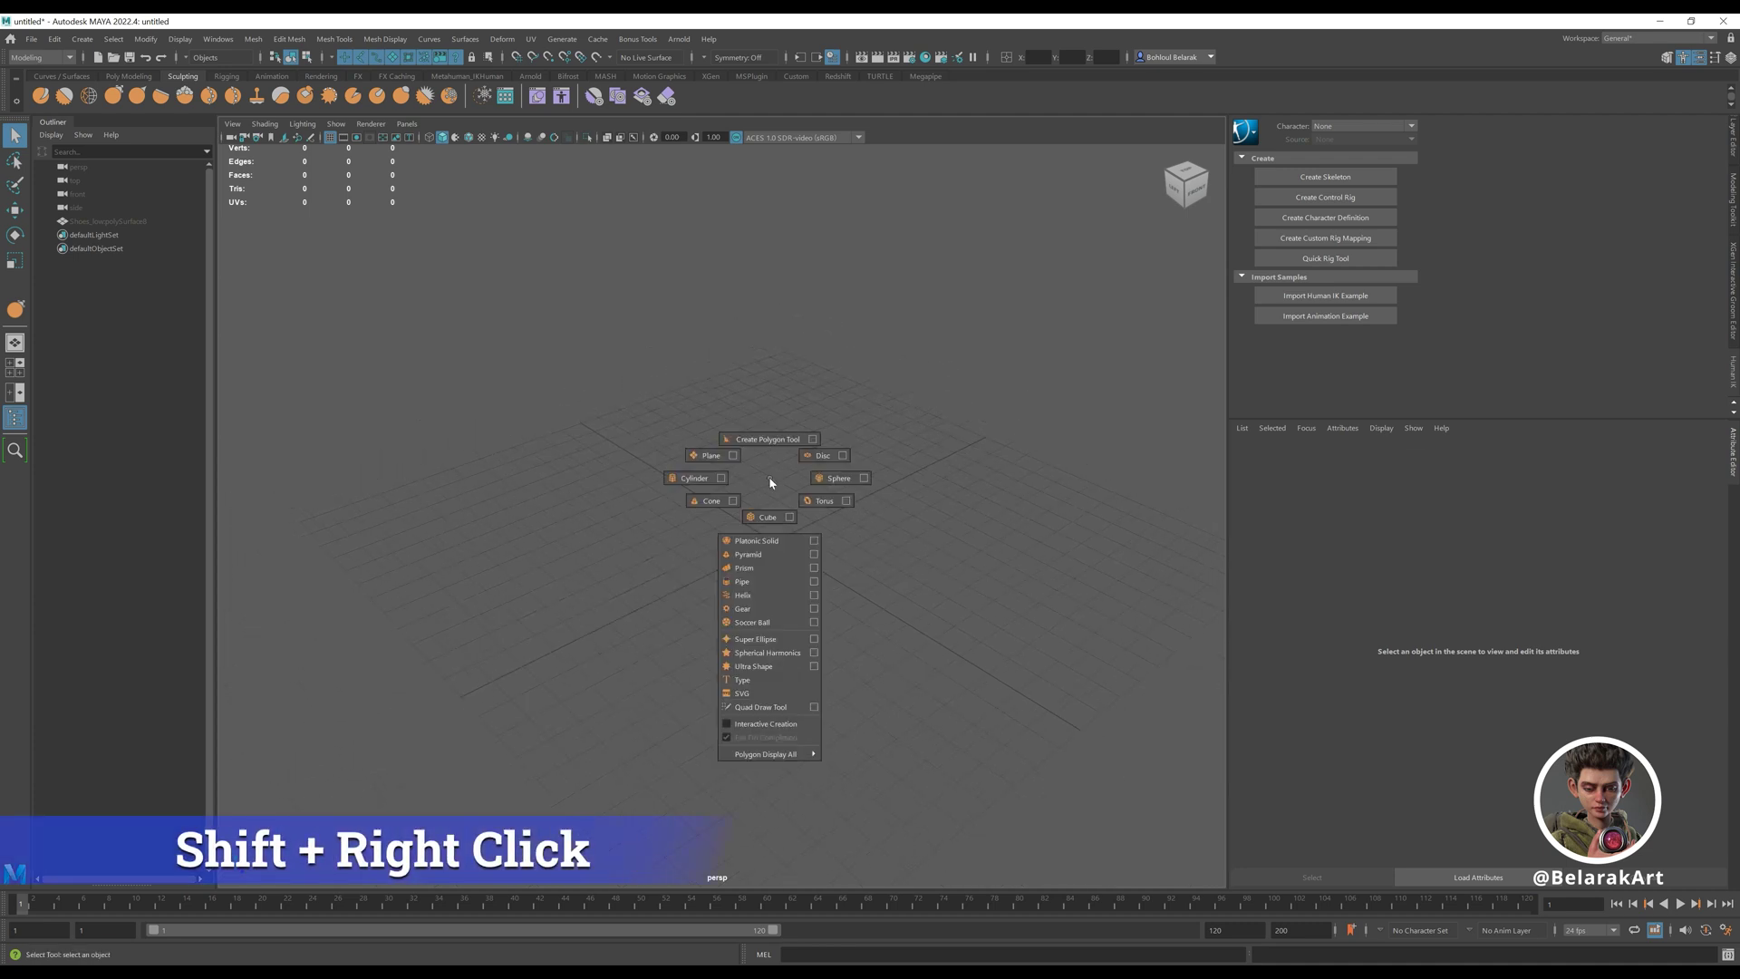
{"action": "right_click", "coordinate": [769, 478], "text": "shift"}
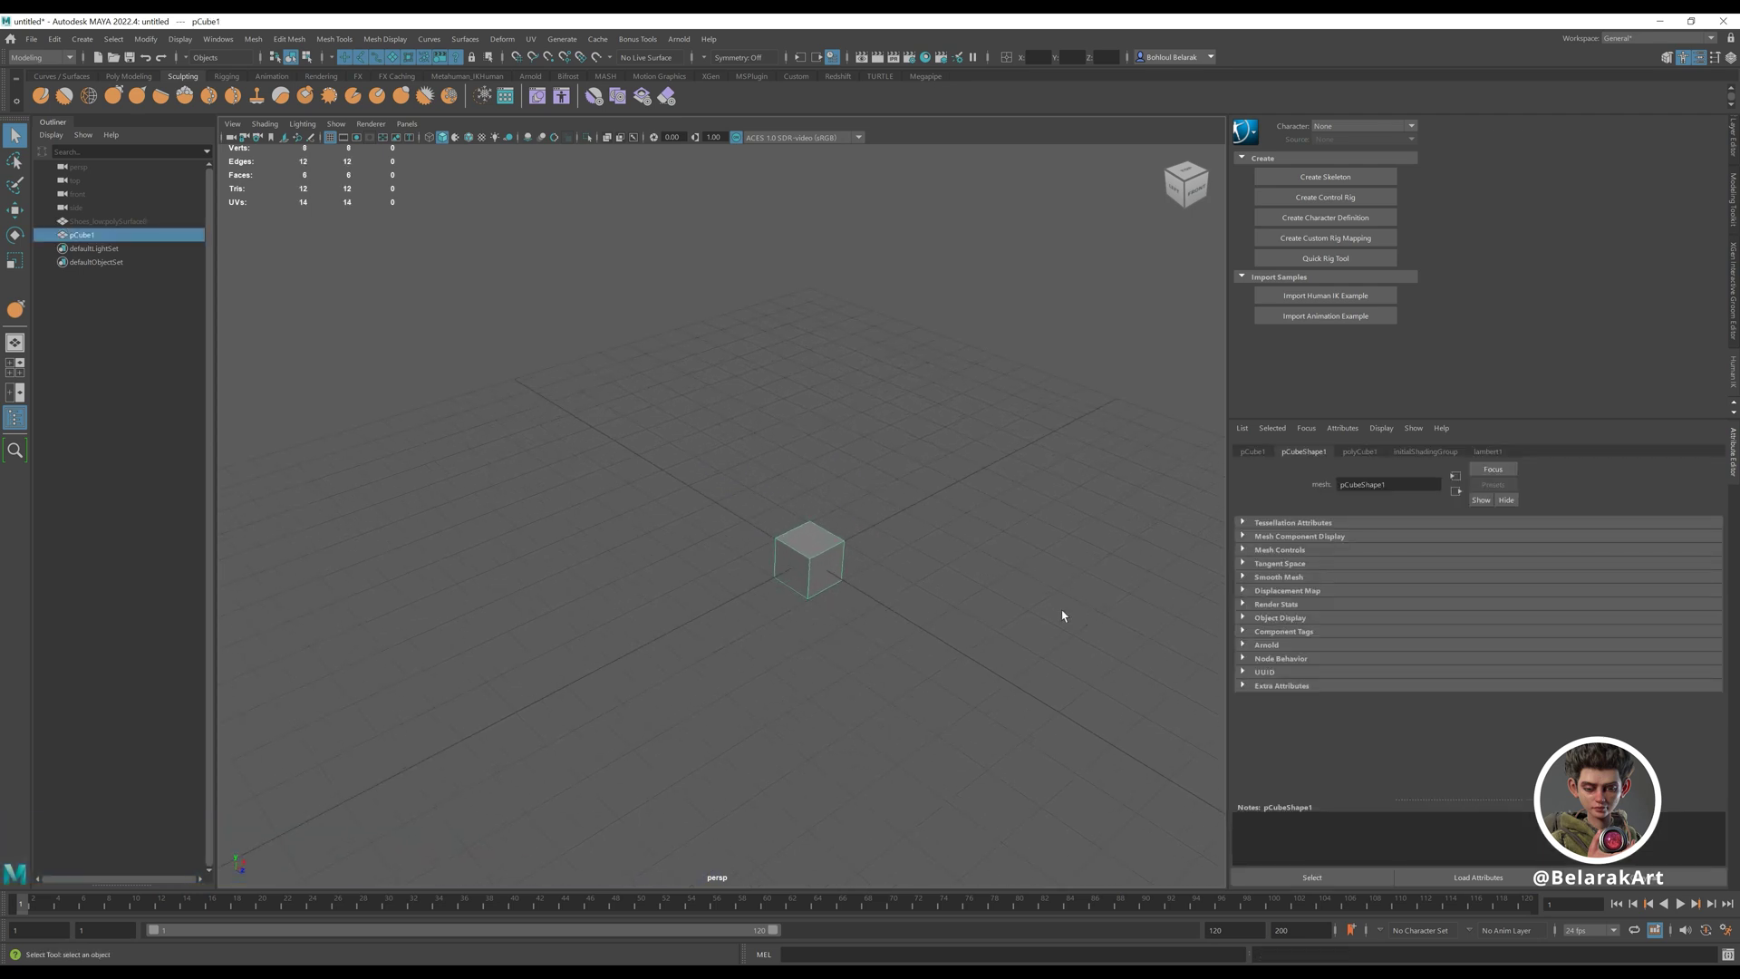
- Frame the cube in the view and scale it slightly along its vertical axis
{"action": "key", "text": "f"}
{"action": "right_click_drag", "start_coordinate": [922, 646], "coordinate": [765, 571], "text": "alt"}
{"action": "middle_click_drag", "start_coordinate": [765, 571], "coordinate": [869, 535], "text": "alt"}
{"action": "left_click_drag", "start_coordinate": [869, 534], "coordinate": [815, 566], "text": "alt"}
{"action": "right_click_drag", "start_coordinate": [816, 567], "coordinate": [767, 529], "text": "alt"}
{"action": "left_click_drag", "start_coordinate": [767, 528], "coordinate": [752, 497], "text": "alt"}
{"action": "key", "text": "r"}
{"action": "mouse_move", "coordinate": [737, 405]}
{"action": "left_mouse_down"}
{"action": "mouse_move", "coordinate": [731, 466]}
{"action": "mouse_move", "coordinate": [737, 408]}
{"action": "left_mouse_up"}
{"action": "right_click_drag", "start_coordinate": [795, 502], "coordinate": [839, 509], "text": "alt"}
{"action": "left_click_drag", "start_coordinate": [840, 514], "coordinate": [785, 419], "text": "alt"}
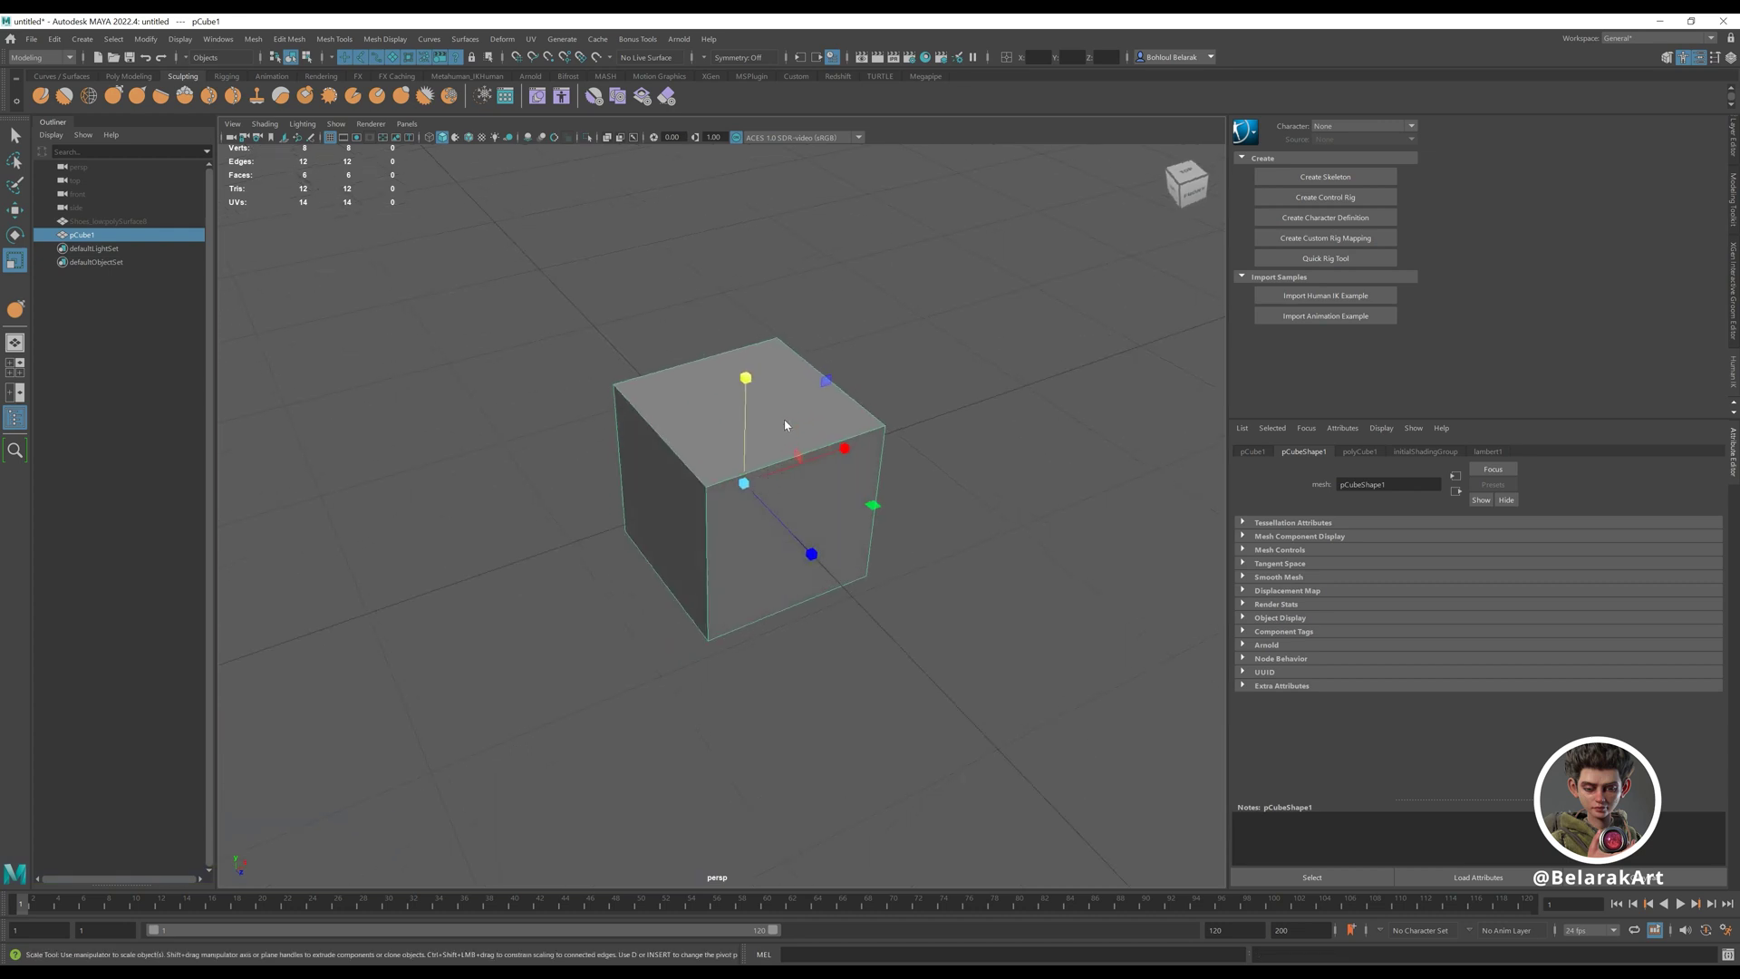
- Switch the cube to vertex selection and select its front top corner vertex for moving
{"action": "right_click_drag", "start_coordinate": [785, 418], "coordinate": [801, 466]}
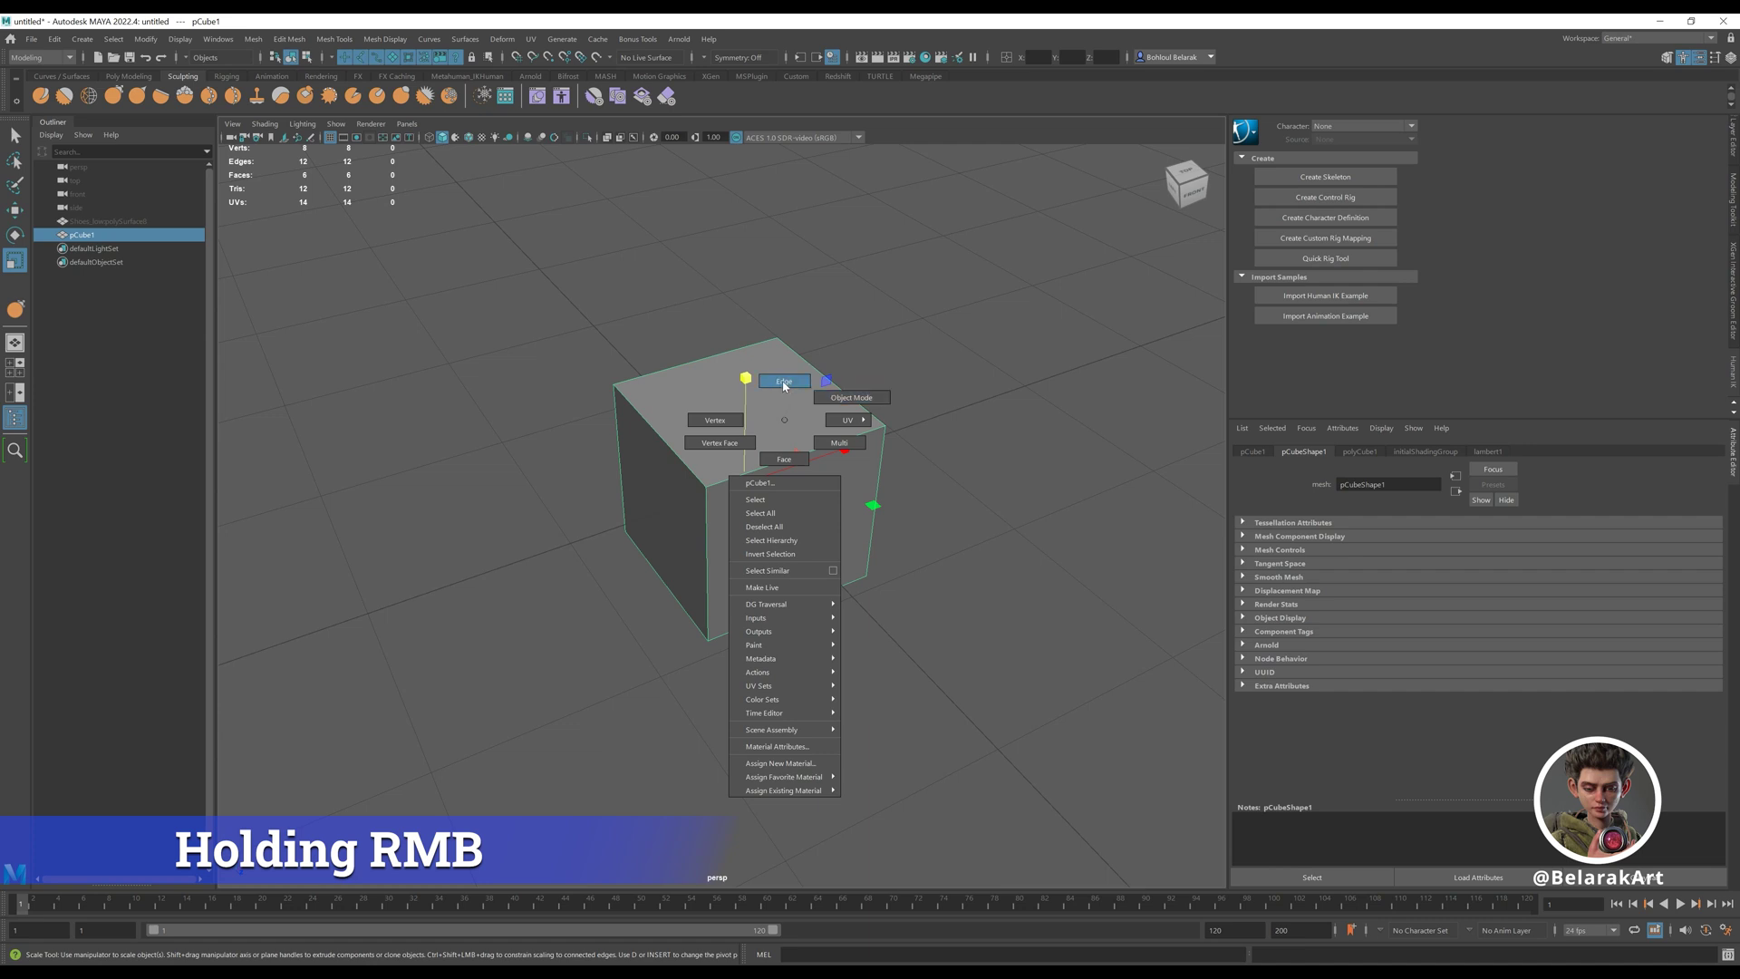
{"action": "right_click_drag", "start_coordinate": [784, 386], "coordinate": [725, 419]}
{"action": "scroll", "coordinate": [766, 449], "scroll_direction": "up", "scroll_amount": 1}
{"action": "left_click", "coordinate": [707, 483]}
{"action": "key", "text": "q"}
{"action": "left_click_drag", "start_coordinate": [814, 482], "coordinate": [723, 514], "text": "alt"}
{"action": "key", "text": "w"}
{"action": "scroll", "coordinate": [722, 515], "scroll_direction": "up", "scroll_amount": 4}
{"action": "scroll", "coordinate": [745, 469], "scroll_direction": "down", "scroll_amount": 1}
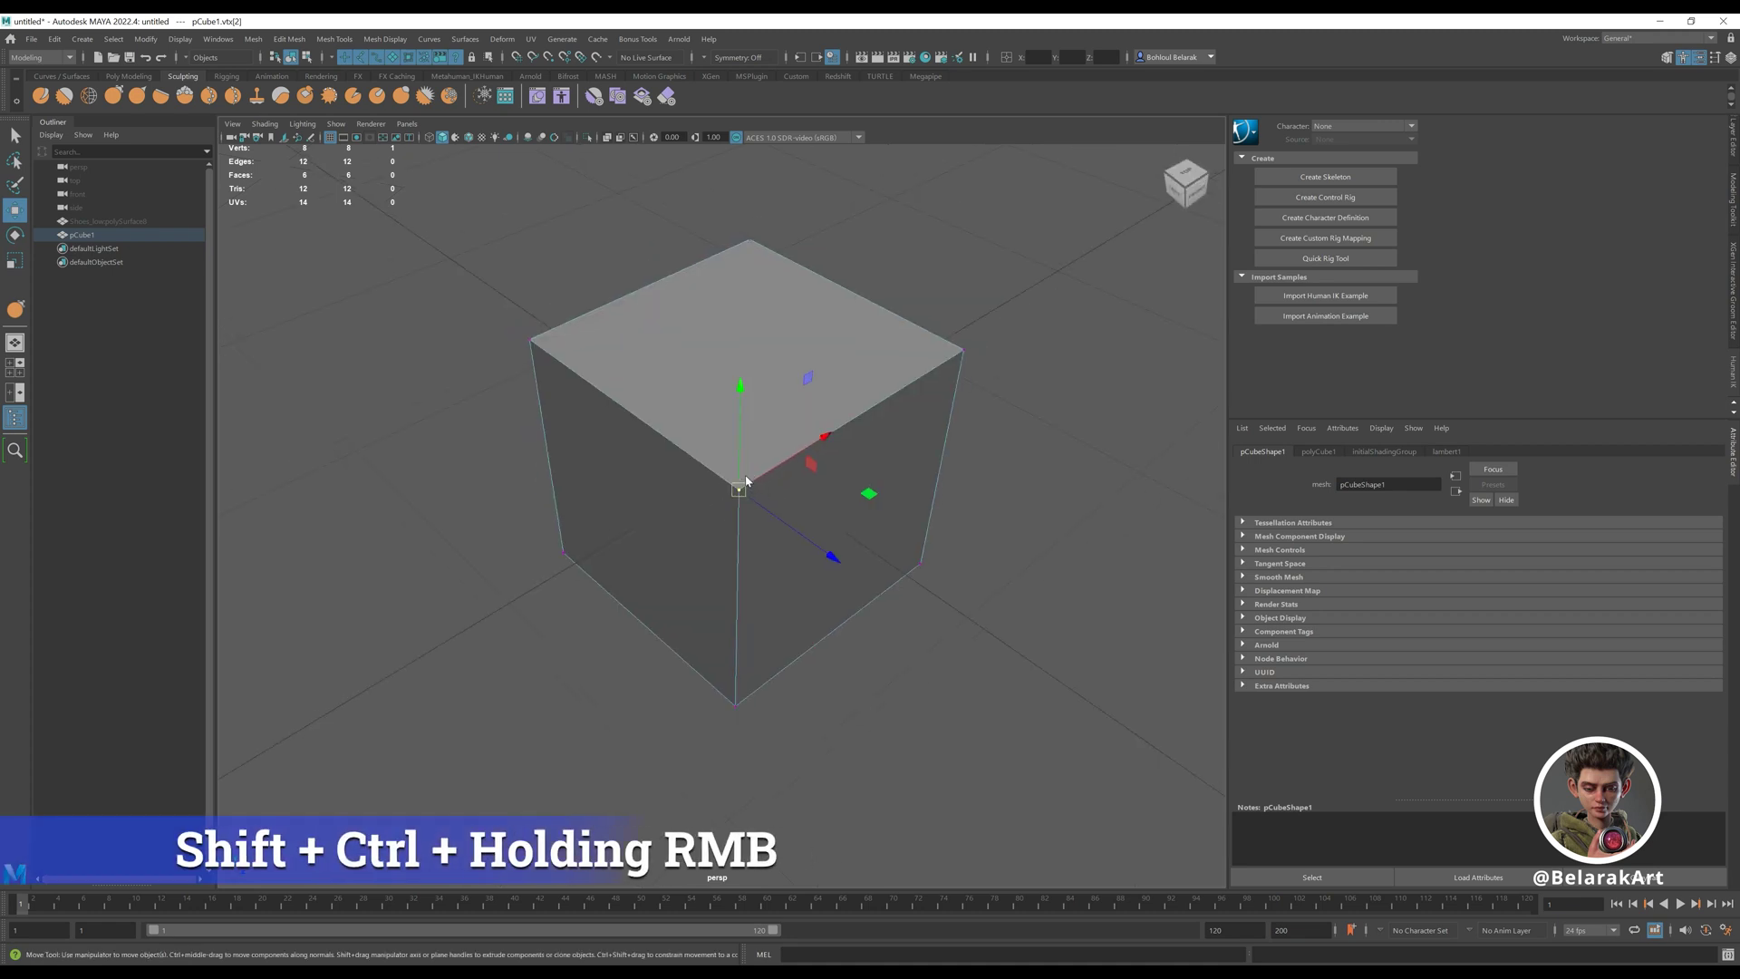
- Try displacing the selected corner vertex, including sliding it along a connected edge, and undo the change
{"action": "right_click_drag", "start_coordinate": [746, 478], "coordinate": [818, 553], "text": "ctrl+shift"}
{"action": "left_click_drag", "start_coordinate": [743, 490], "coordinate": [766, 435]}
{"action": "right_click_drag", "start_coordinate": [765, 436], "coordinate": [832, 514], "text": "ctrl+shift"}
{"action": "left_click_drag", "start_coordinate": [756, 419], "coordinate": [752, 473], "text": "ctrl+shift"}
{"action": "key", "text": "ctrl+z"}
{"action": "scroll", "coordinate": [725, 440], "scroll_direction": "down", "scroll_amount": 1}
{"action": "middle_click_drag", "start_coordinate": [741, 435], "coordinate": [746, 453], "text": "alt"}
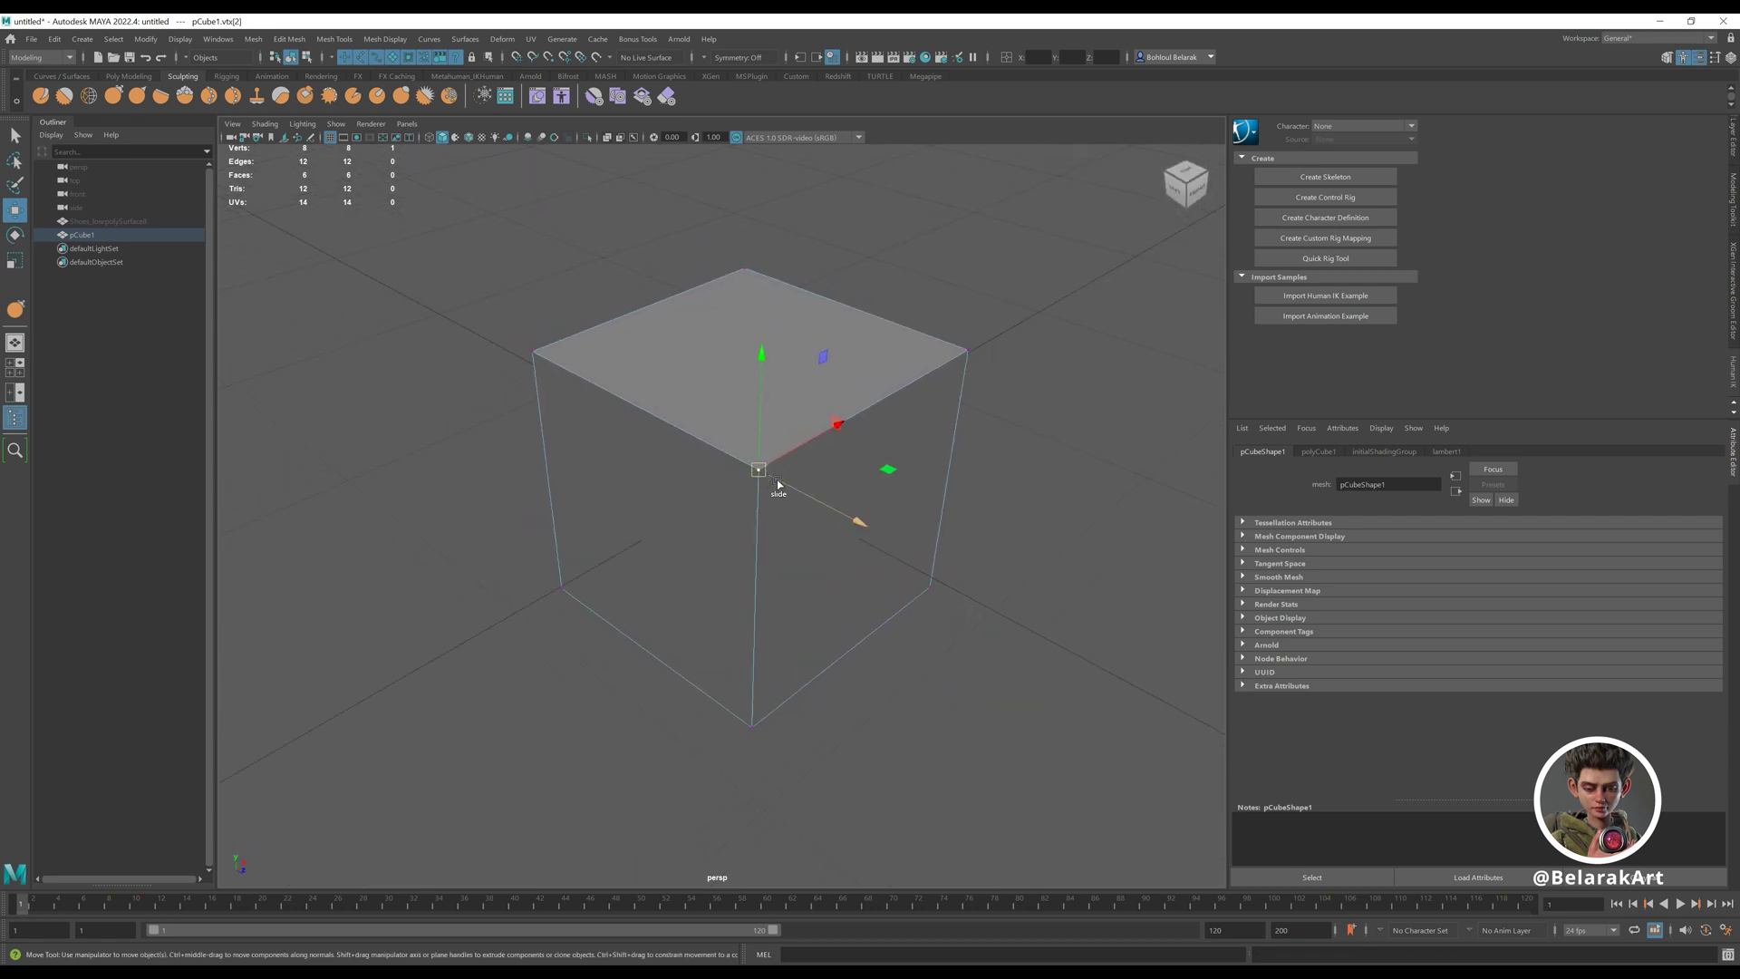
- Change the Move tool's option for the vertex and return the cube to object mode
{"action": "right_click_drag", "start_coordinate": [777, 482], "coordinate": [843, 571], "text": "ctrl+shift"}
{"action": "scroll", "coordinate": [710, 418], "scroll_direction": "down", "scroll_amount": 4}
{"action": "key", "text": "alt+x"}
{"action": "scroll", "coordinate": [762, 462], "scroll_direction": "up", "scroll_amount": 2}
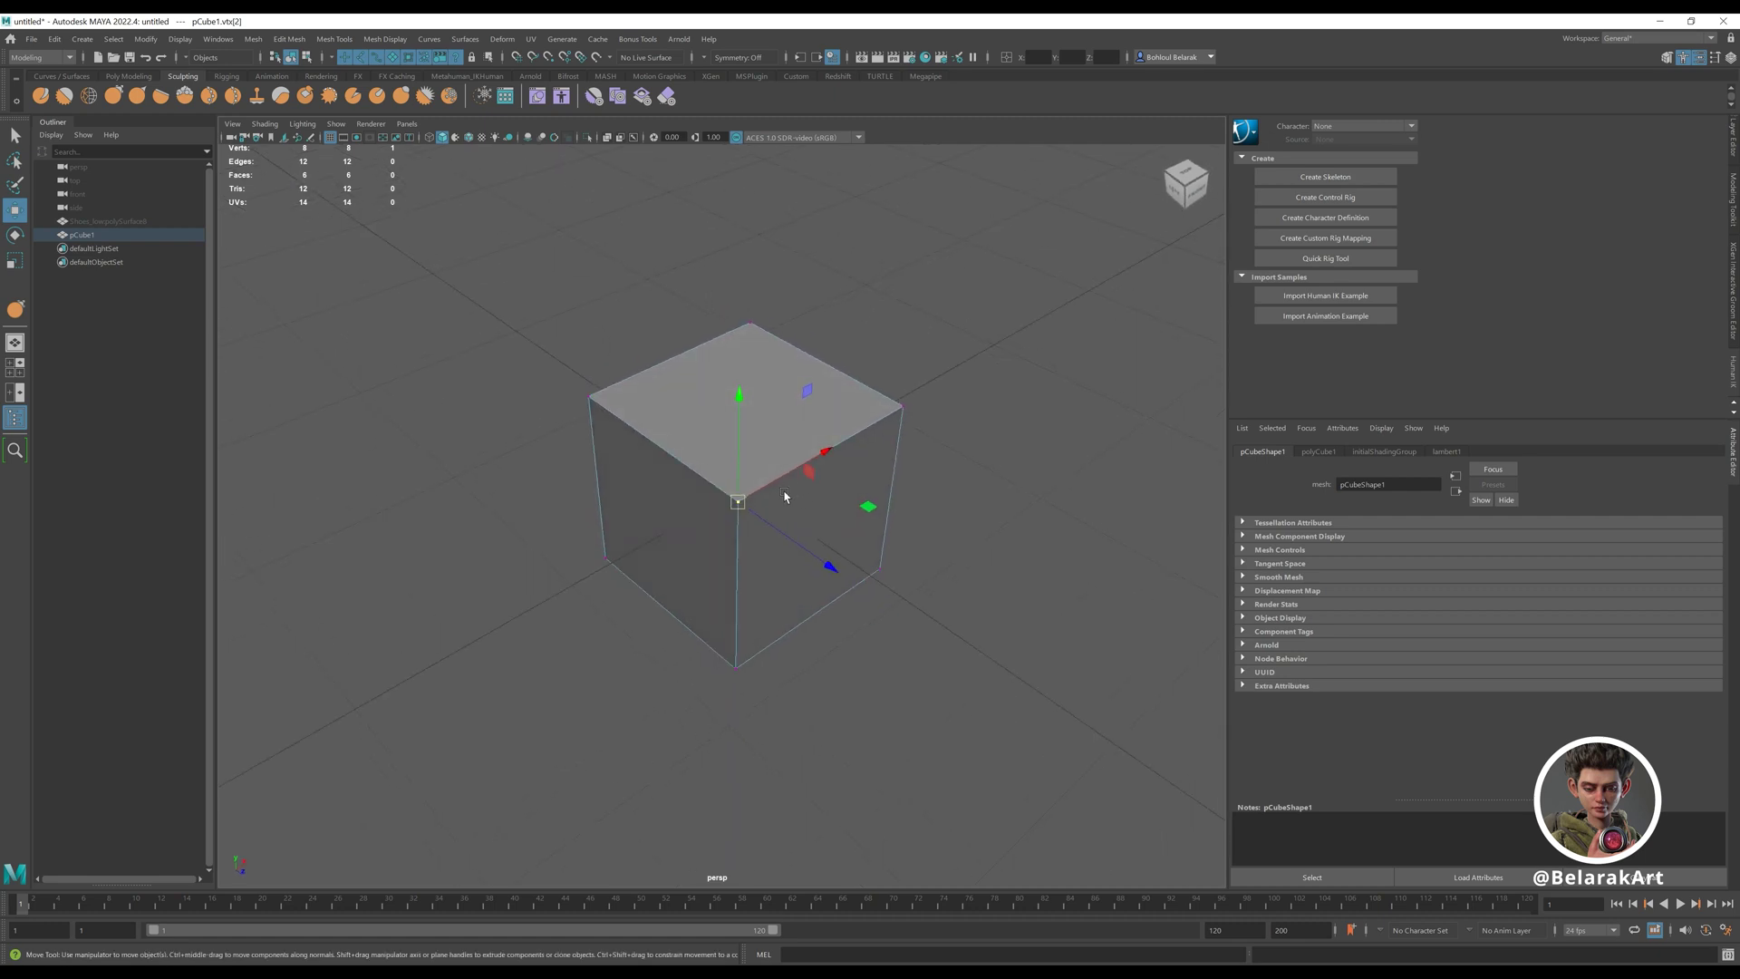
{"action": "right_click_drag", "start_coordinate": [785, 497], "coordinate": [882, 435]}
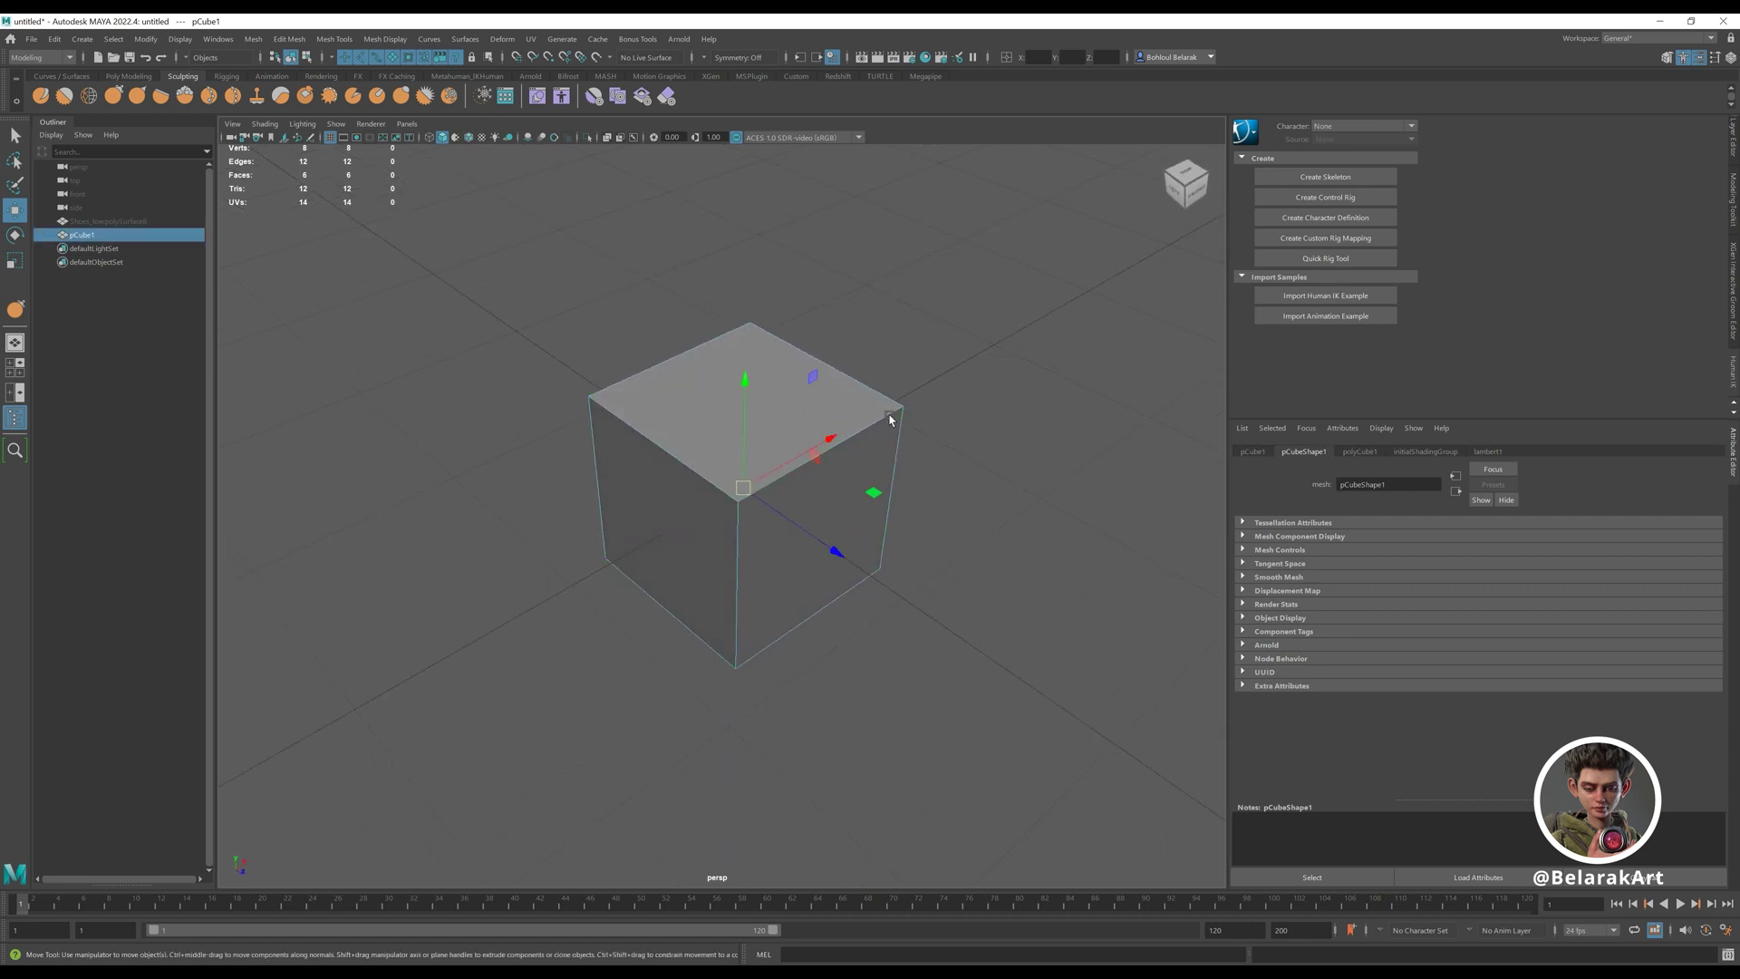
{"action": "left_click_drag", "start_coordinate": [882, 435], "coordinate": [866, 498], "text": "alt"}
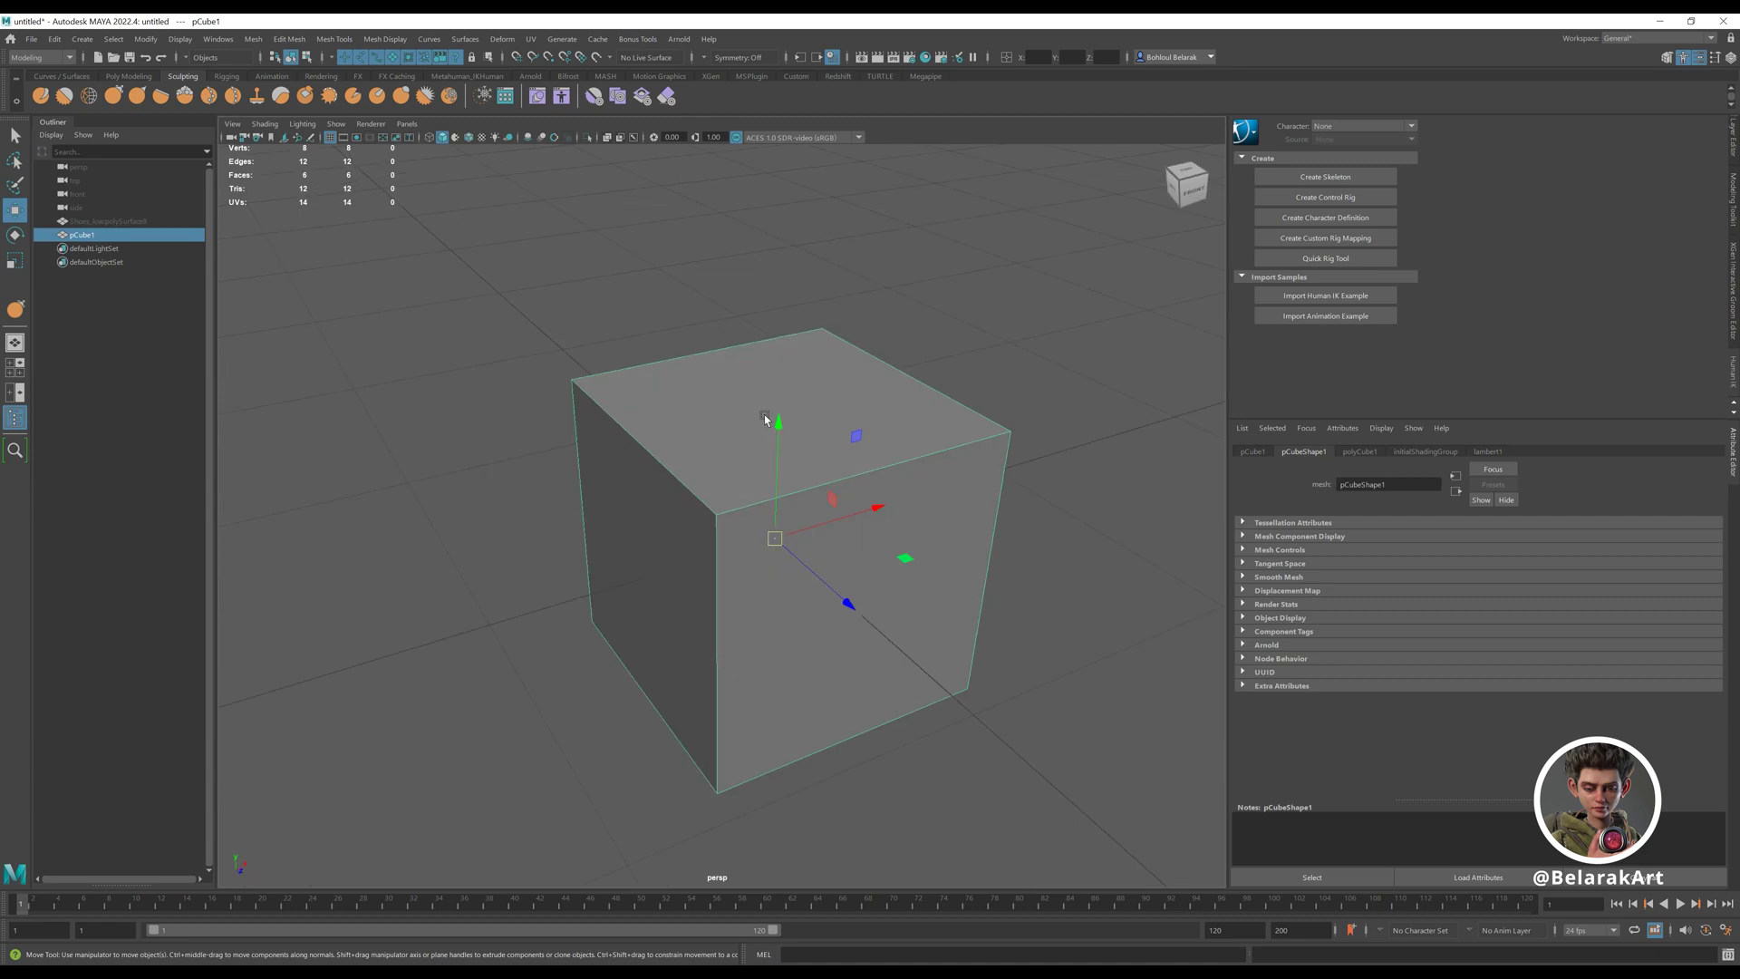
- Cut the cube's top face with Multi-Cut from the front corner to a point on the opposite edge
{"action": "right_click_drag", "start_coordinate": [765, 418], "coordinate": [671, 421], "text": "shift"}
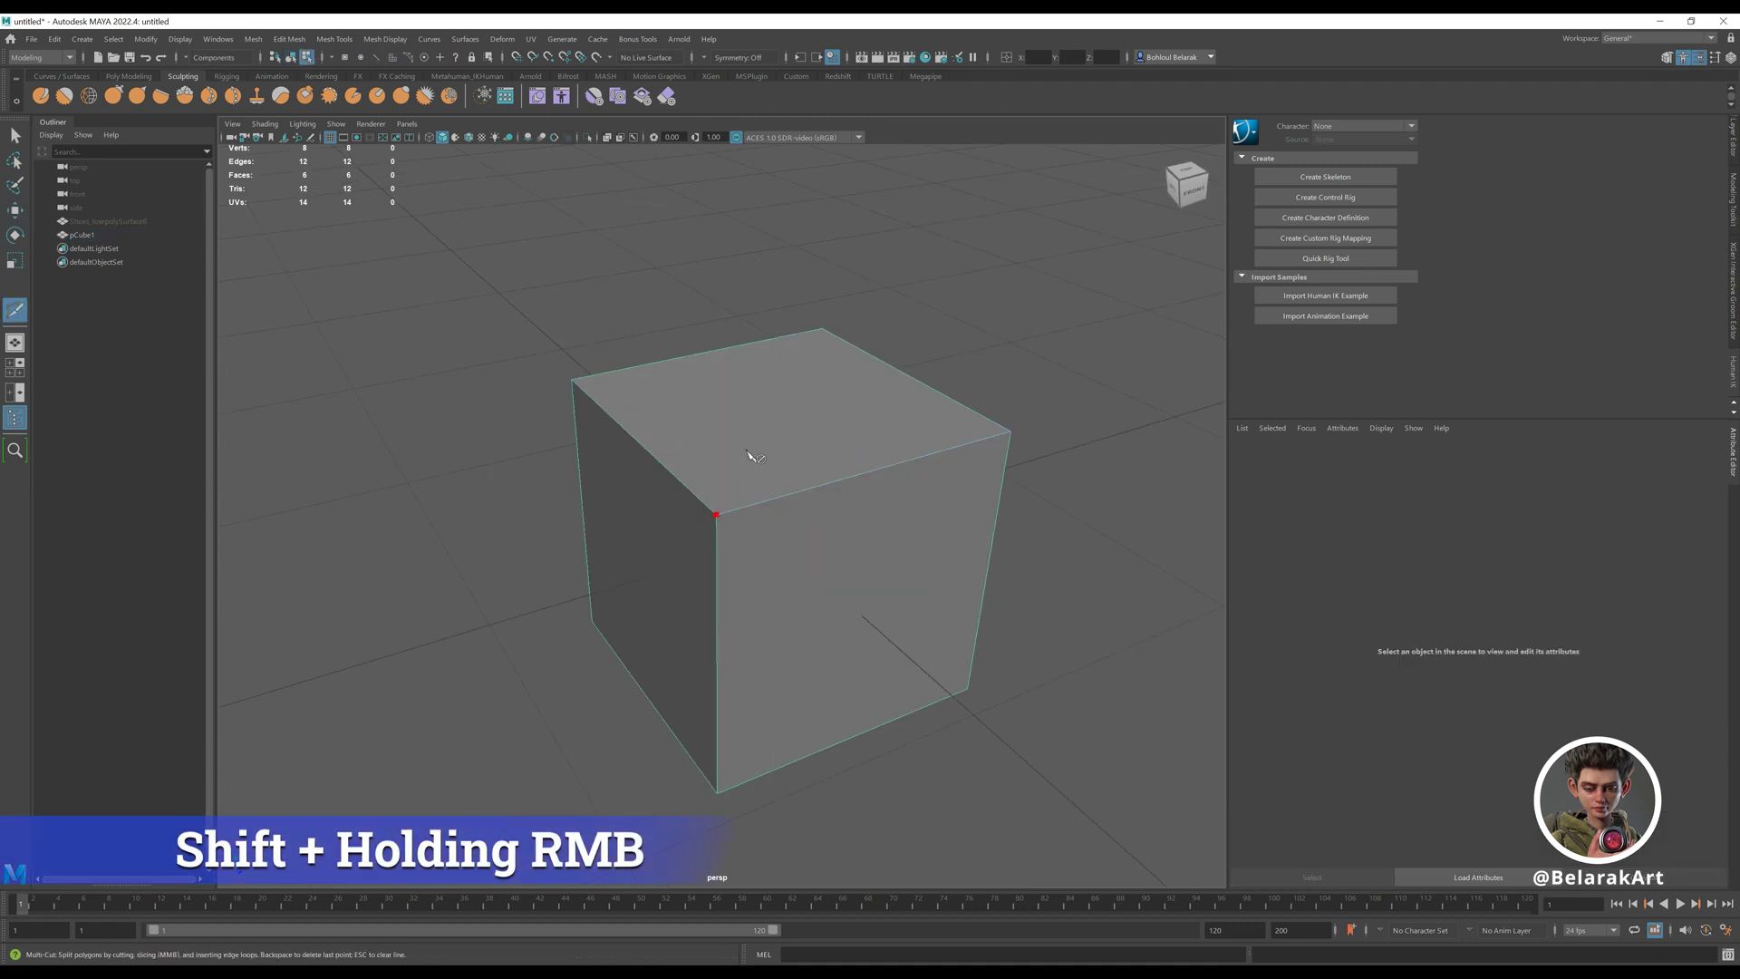
{"action": "left_click_drag", "start_coordinate": [834, 376], "coordinate": [827, 399], "text": "alt"}
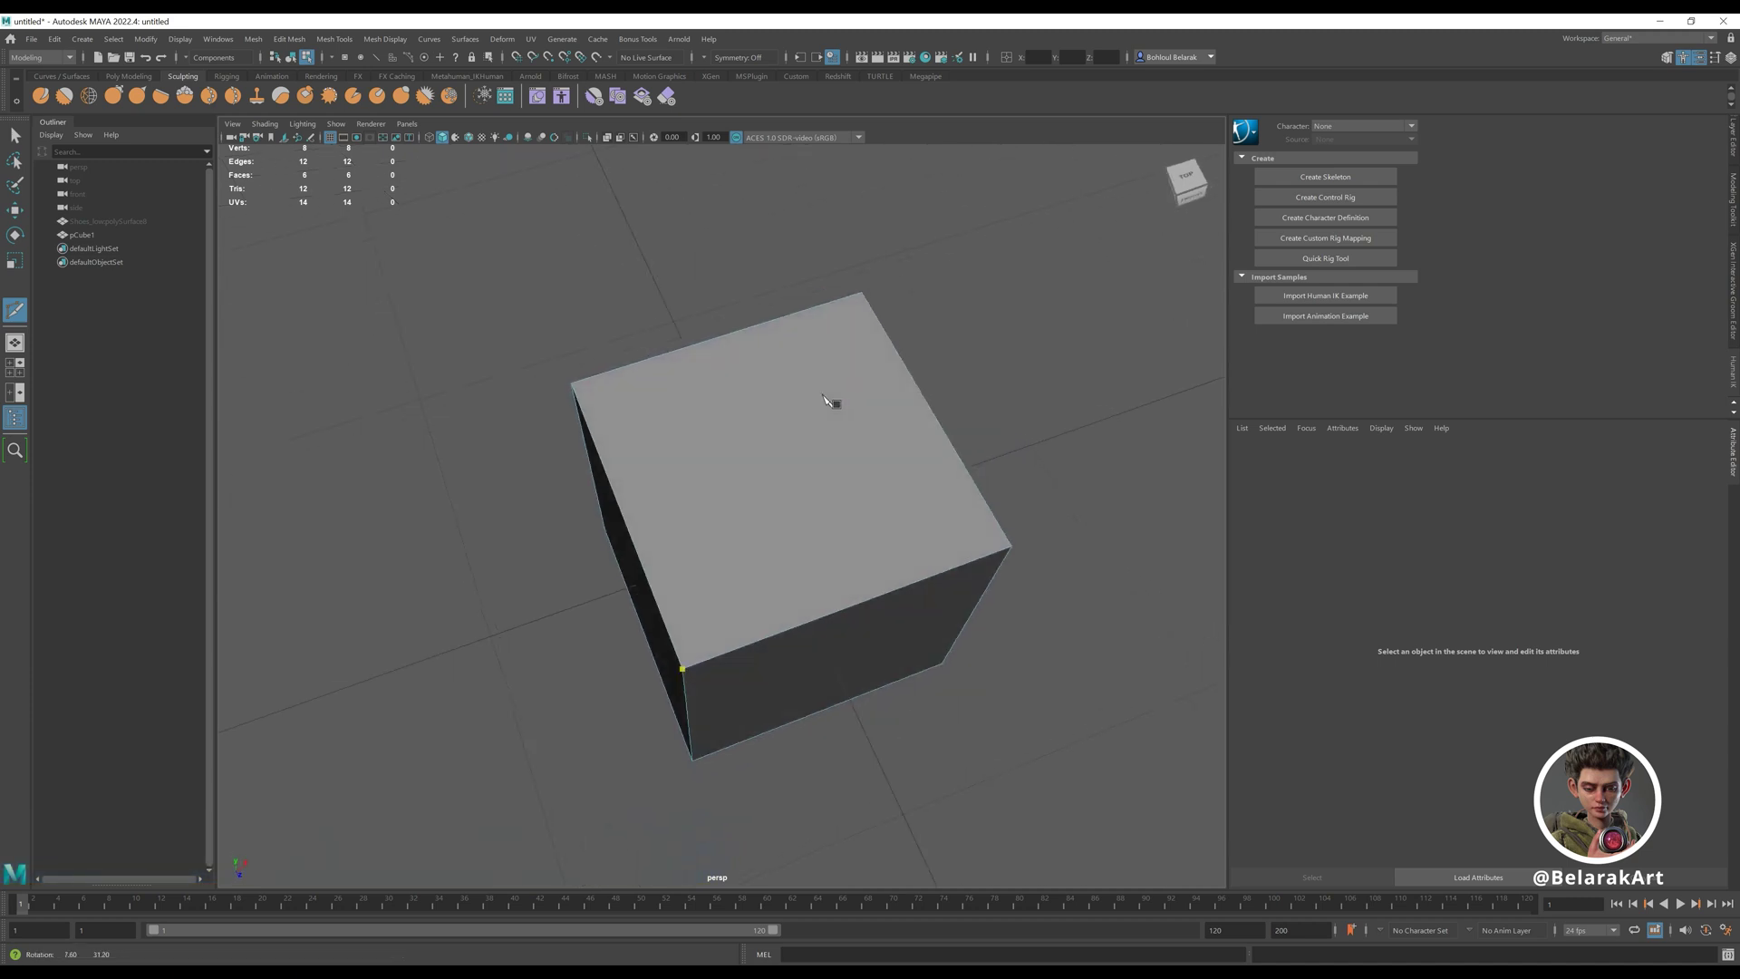
{"action": "left_click", "coordinate": [816, 309]}
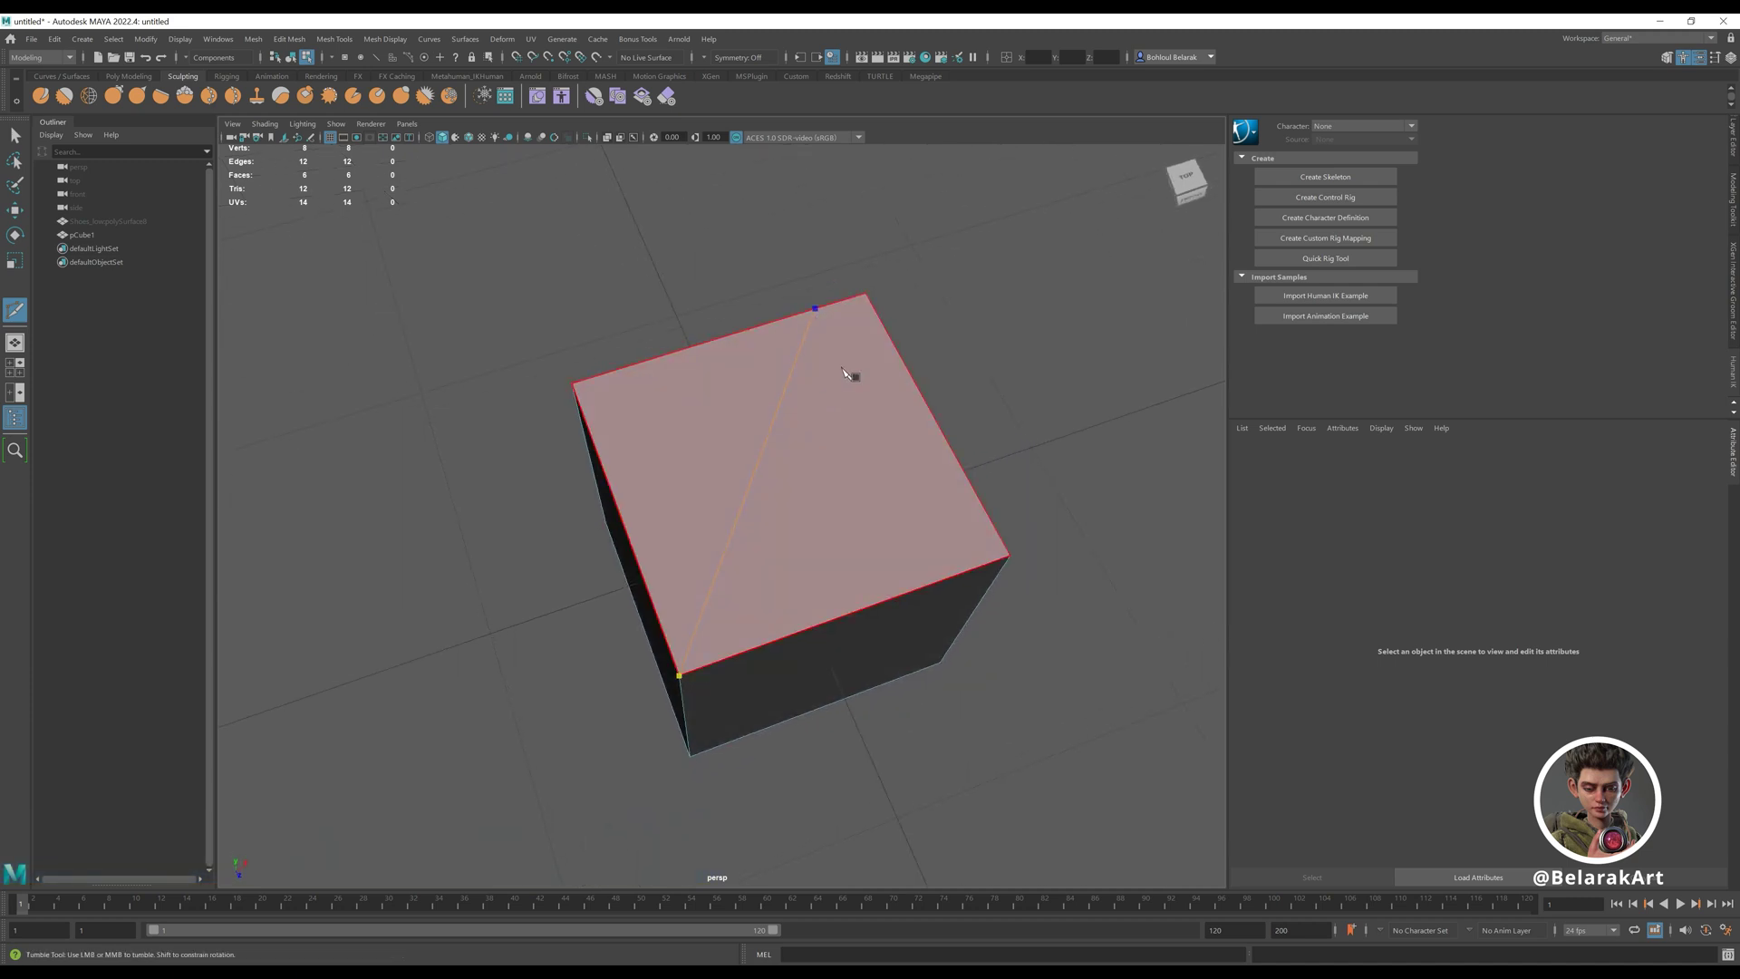
{"action": "scroll", "coordinate": [820, 440], "scroll_direction": "down", "scroll_amount": 3}
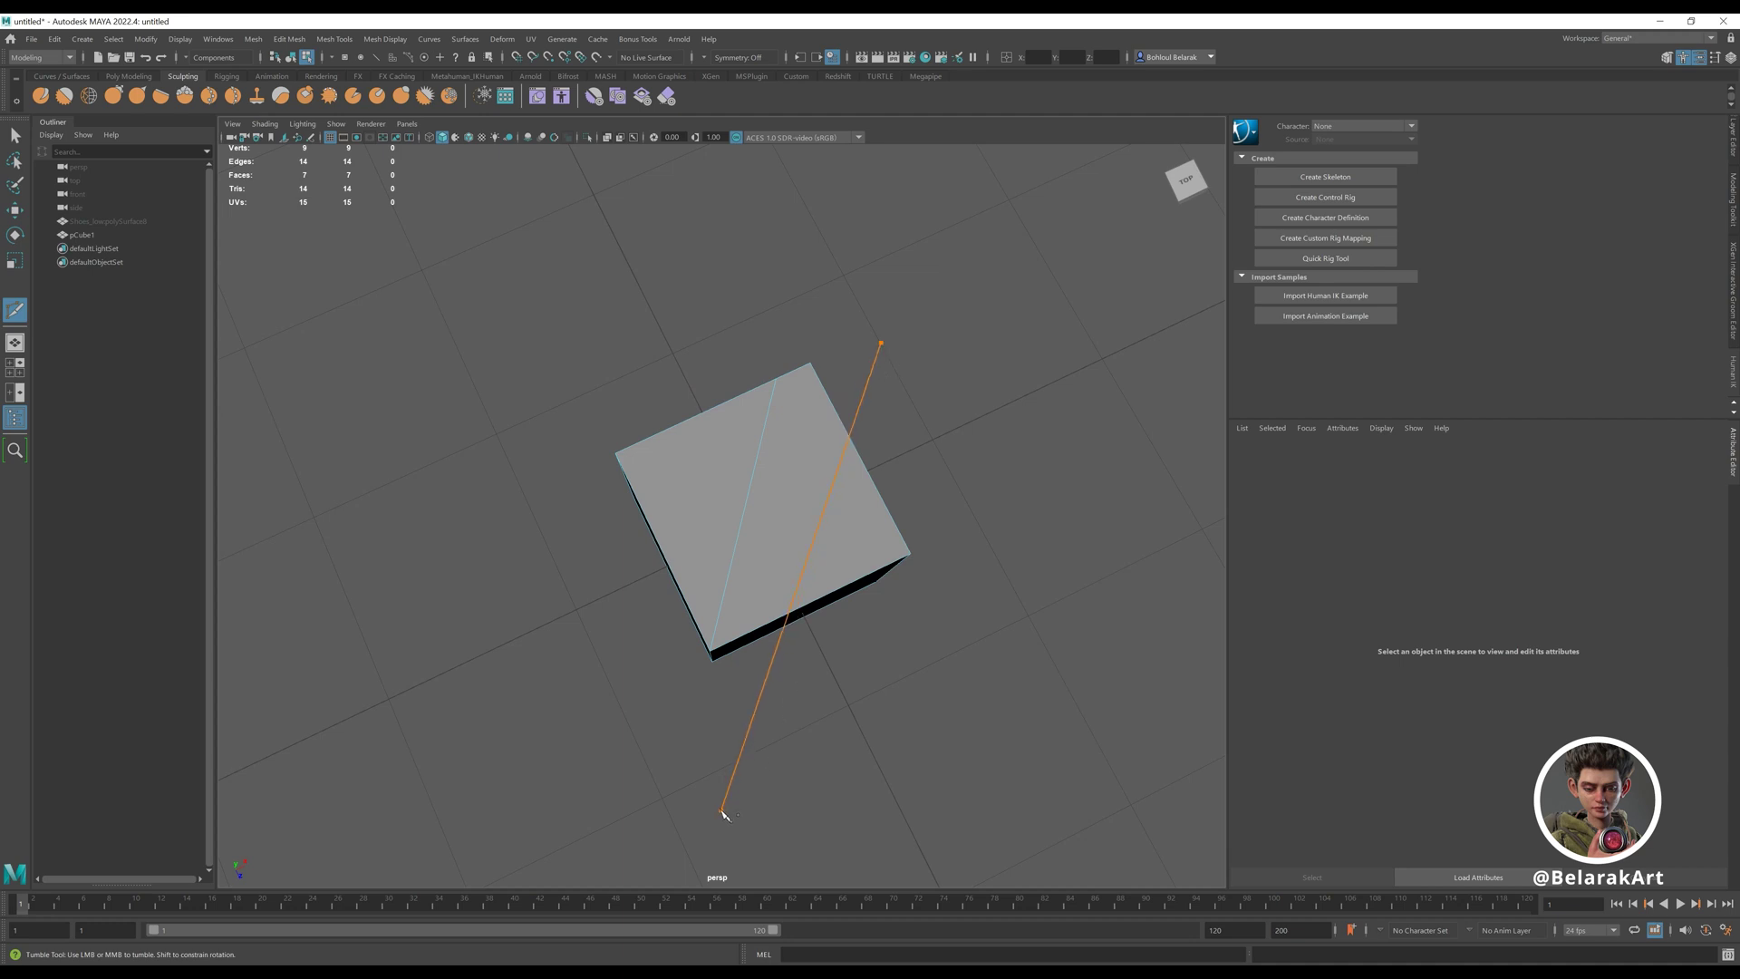
- Slice across the whole cube with two straight Multi-Cut lines and undo both slices
{"action": "left_click", "coordinate": [722, 811]}
{"action": "left_click_drag", "start_coordinate": [758, 734], "coordinate": [811, 626], "text": "alt"}
{"action": "left_click_drag", "start_coordinate": [766, 770], "coordinate": [811, 703], "text": "alt"}
{"action": "left_click_drag", "start_coordinate": [894, 456], "coordinate": [398, 595]}
{"action": "left_click_drag", "start_coordinate": [770, 657], "coordinate": [852, 609], "text": "alt"}
{"action": "key", "text": "ctrl+z"}
{"action": "key", "text": "ctrl+z"}
- Try another cut starting from a different top corner and undo the remaining cuts on the top face
{"action": "right_click_drag", "start_coordinate": [753, 433], "coordinate": [823, 498], "text": "alt"}
{"action": "left_click_drag", "start_coordinate": [823, 498], "coordinate": [779, 594], "text": "alt"}
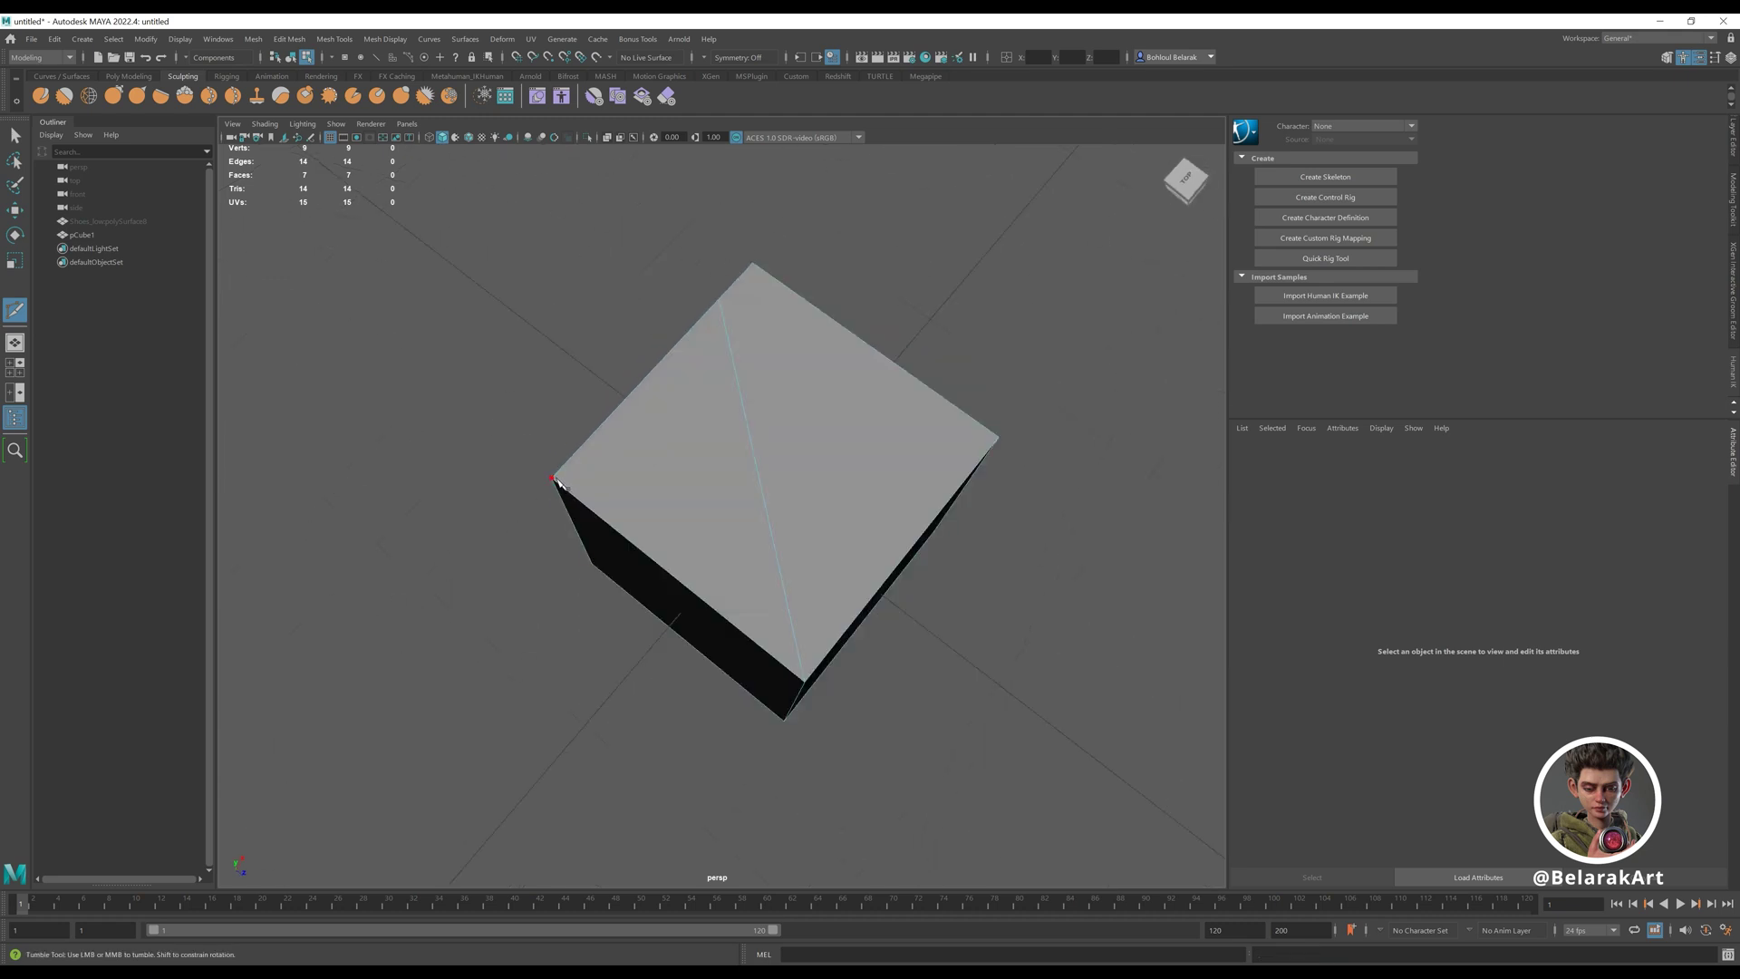
{"action": "left_click", "coordinate": [553, 478]}
{"action": "left_click_drag", "start_coordinate": [1028, 534], "coordinate": [801, 526], "text": "alt"}
{"action": "key", "text": "ctrl+z"}
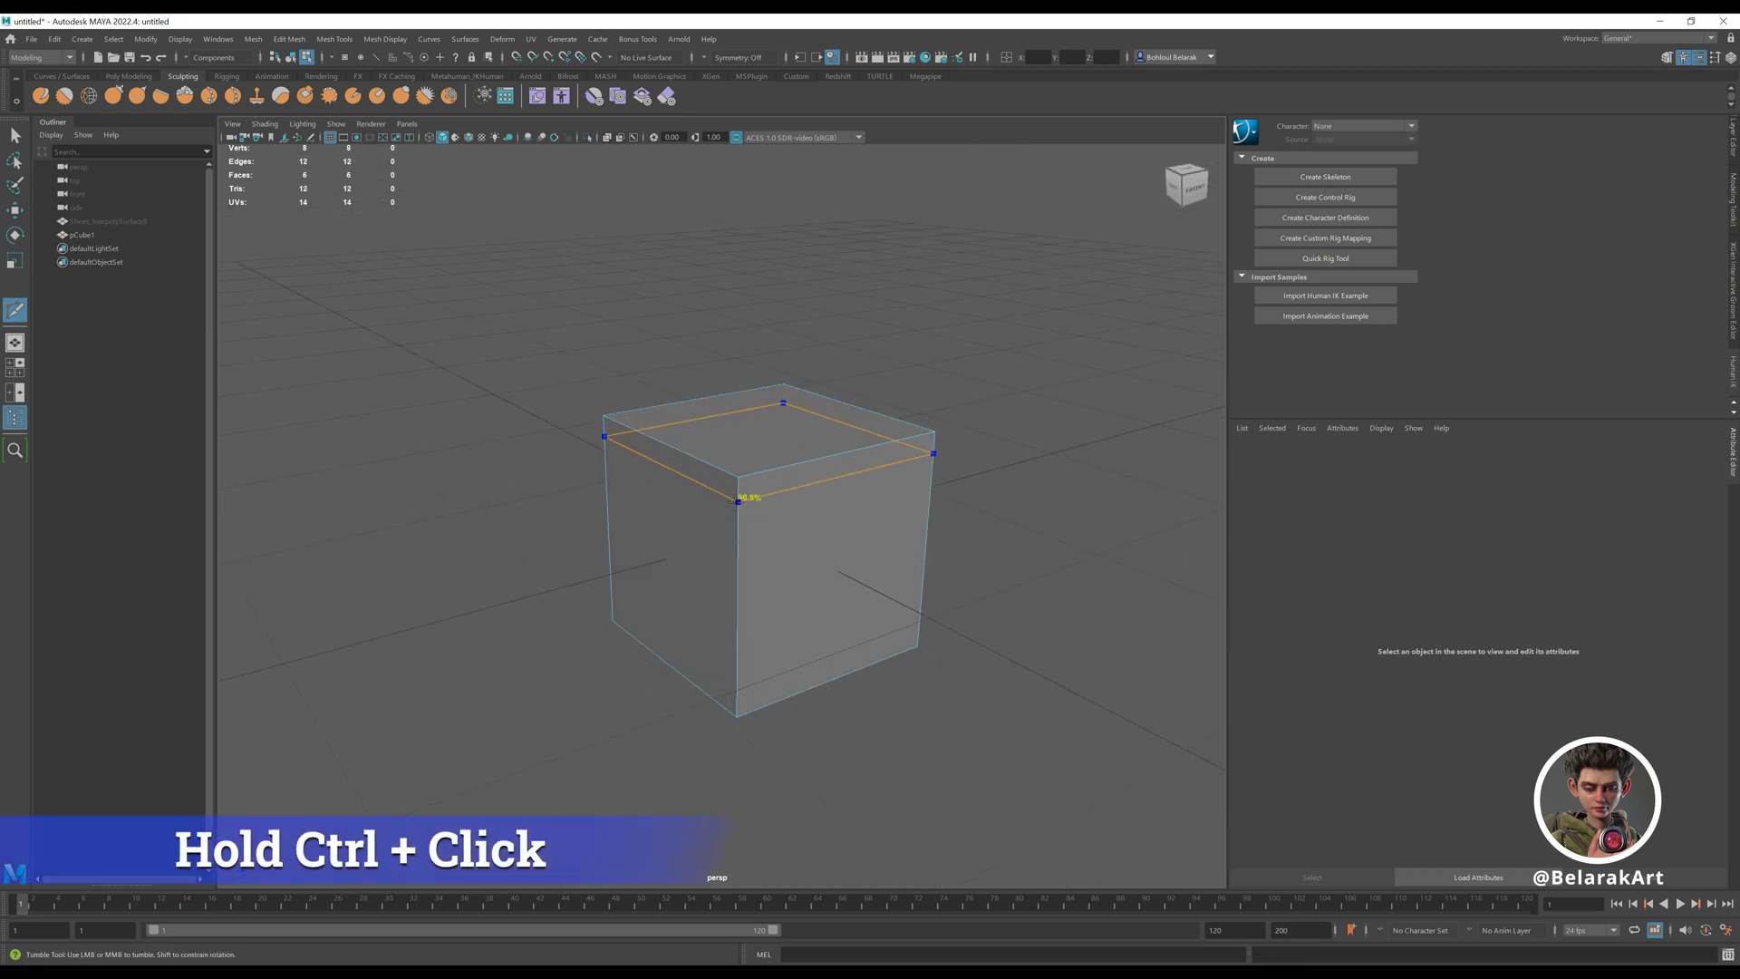
- Insert edge loops near the cube's top and bottom with Multi-Cut, undo both, and leave the tool
{"action": "left_click", "coordinate": [737, 503], "text": "ctrl"}
{"action": "left_click", "coordinate": [738, 692], "text": "ctrl"}
{"action": "right_click_drag", "start_coordinate": [749, 680], "coordinate": [884, 598], "text": "alt"}
{"action": "left_click_drag", "start_coordinate": [821, 578], "coordinate": [816, 598], "text": "alt"}
{"action": "key", "text": "ctrl+z"}
{"action": "key", "text": "ctrl+z"}
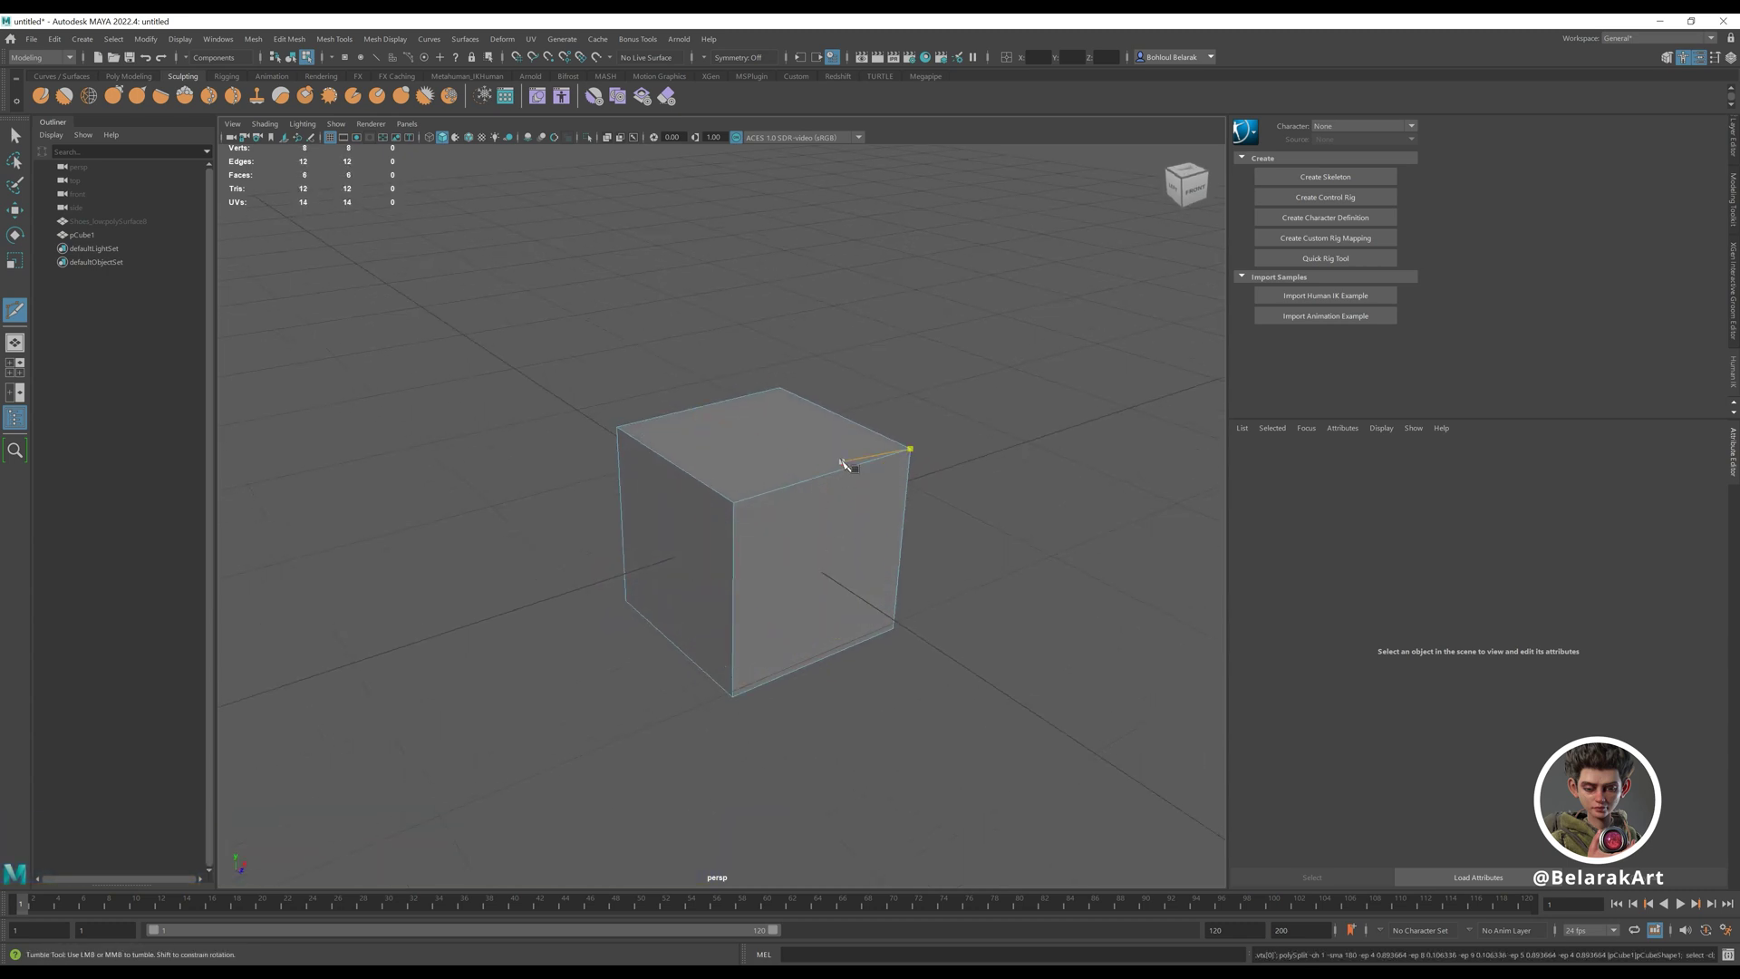
{"action": "key", "text": "q"}
- Apply Smooth to the plain cube with one division
{"action": "middle_click_drag", "start_coordinate": [803, 478], "coordinate": [776, 493], "text": "alt"}
{"action": "right_click_drag", "start_coordinate": [776, 493], "coordinate": [805, 589], "text": "alt"}
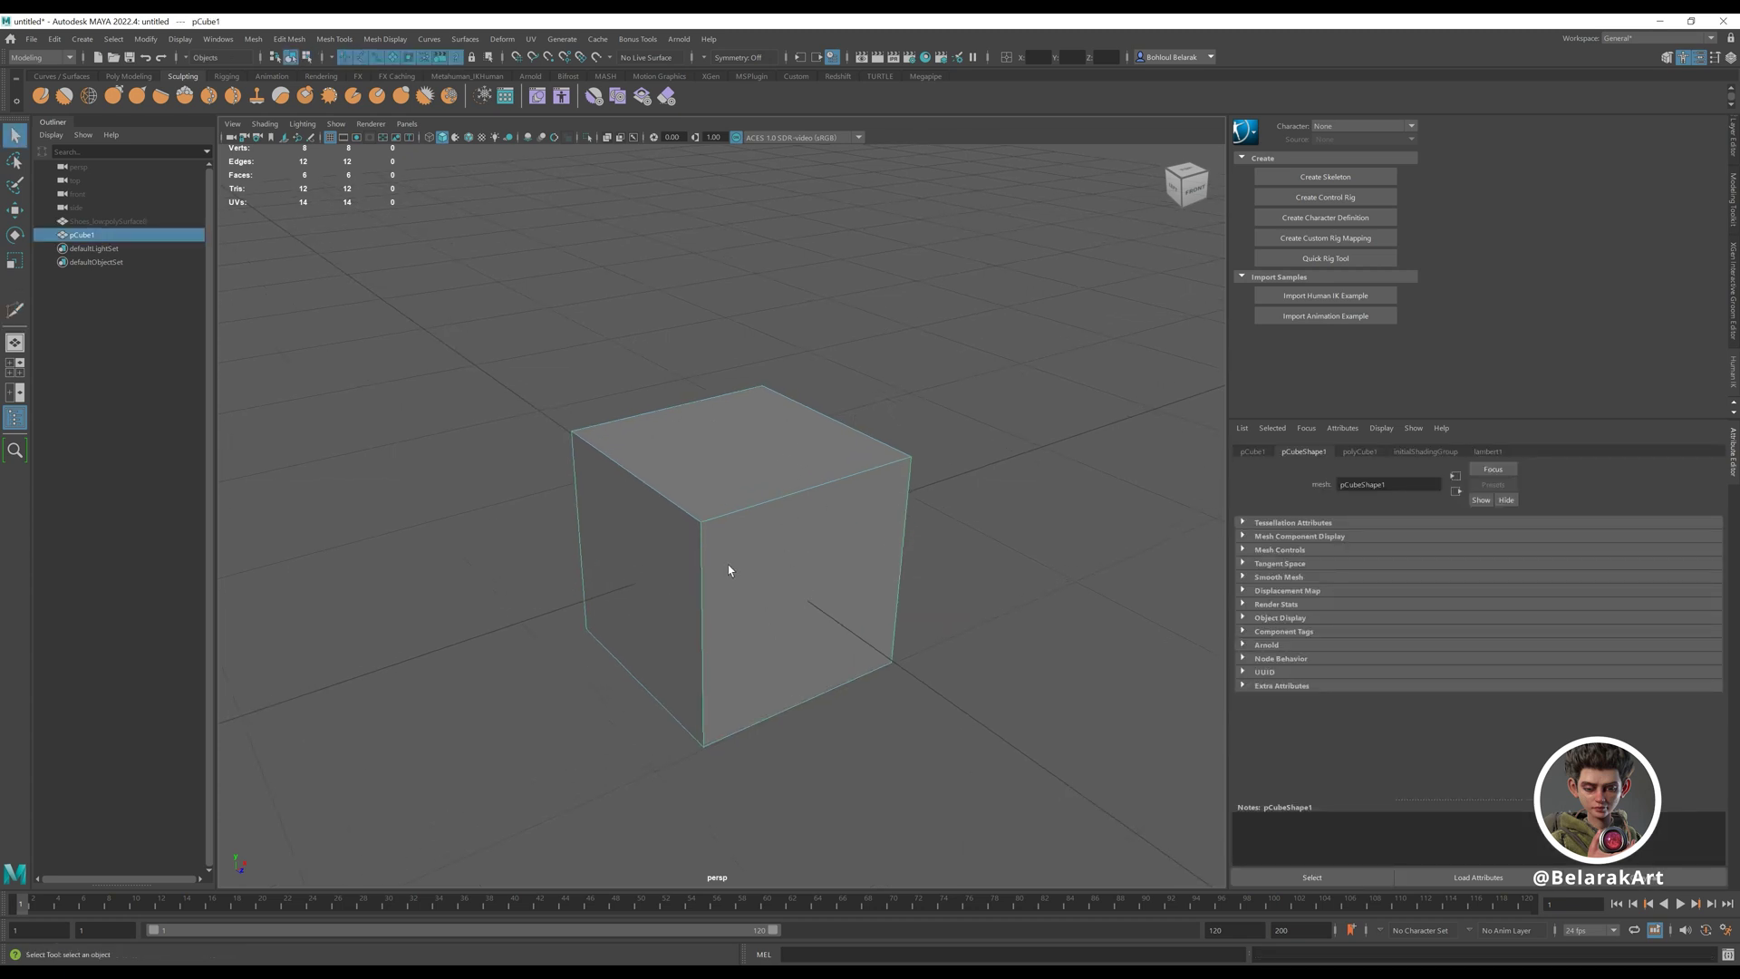
{"action": "right_click_drag", "start_coordinate": [738, 456], "coordinate": [723, 530], "text": "shift"}
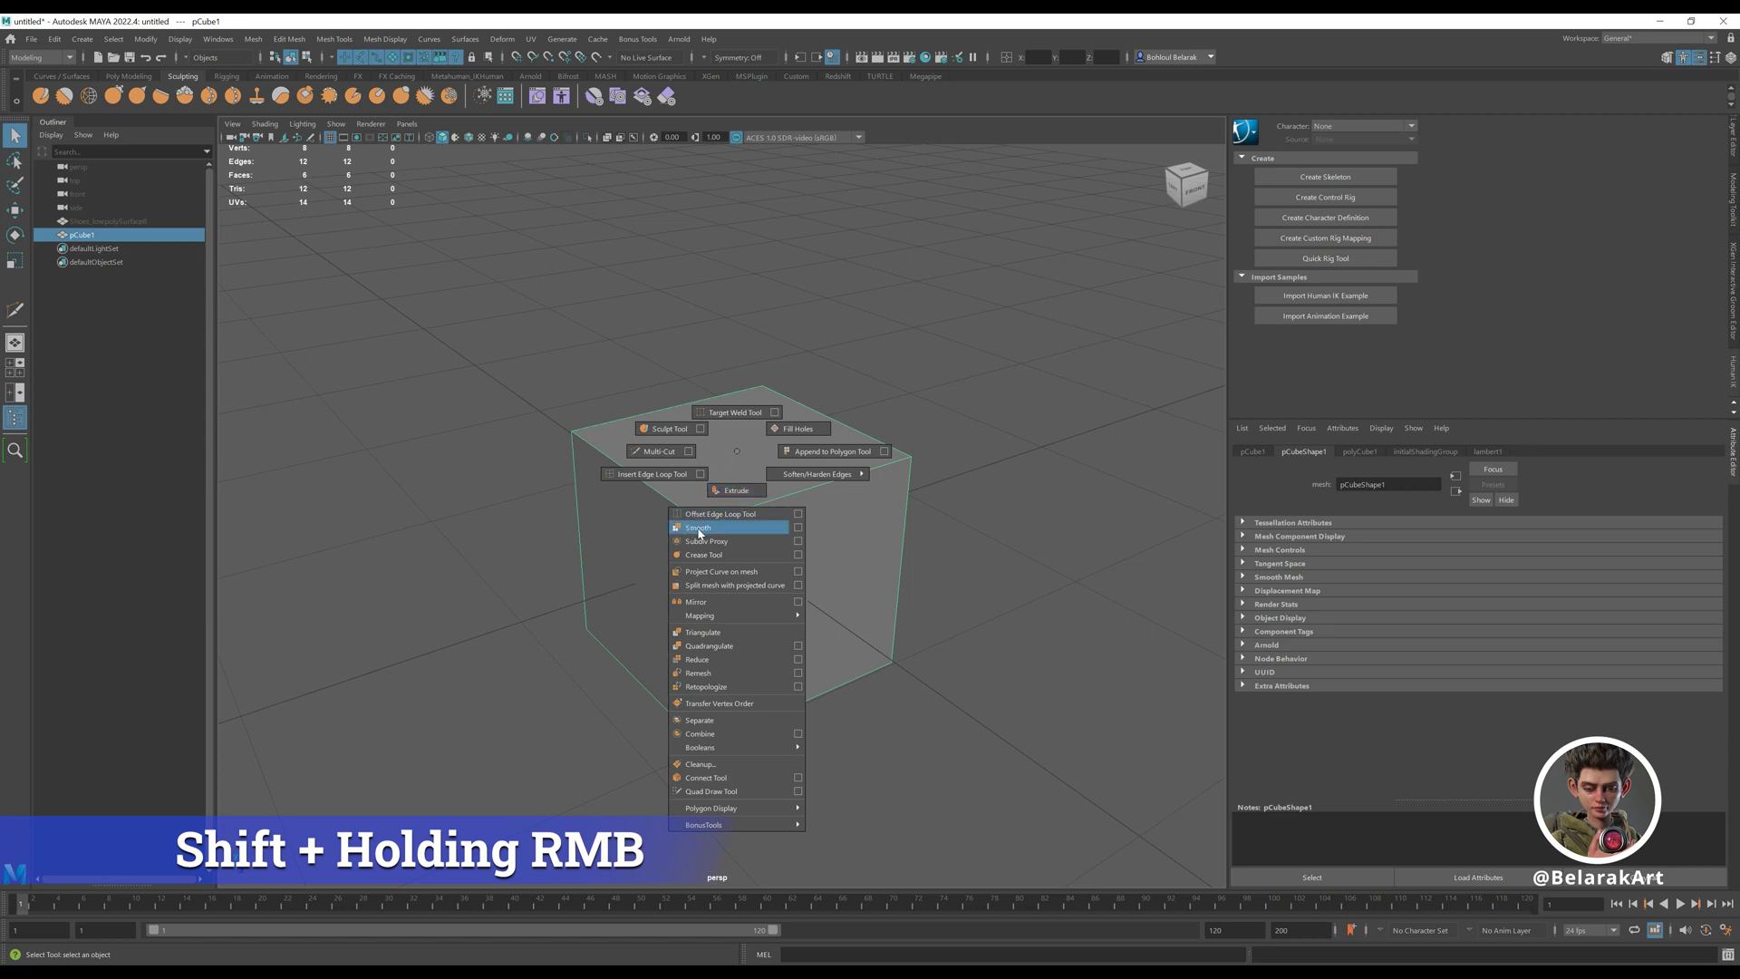
{"action": "mouse_move", "coordinate": [698, 530]}
{"action": "right_mouse_down", "text": "shift"}
{"action": "mouse_move", "coordinate": [676, 429]}
{"action": "mouse_move", "coordinate": [737, 453]}
{"action": "right_mouse_up", "text": "shift"}
{"action": "left_click_drag", "start_coordinate": [747, 617], "coordinate": [649, 416], "text": "alt"}
{"action": "right_click_drag", "start_coordinate": [793, 525], "coordinate": [795, 528], "text": "shift"}
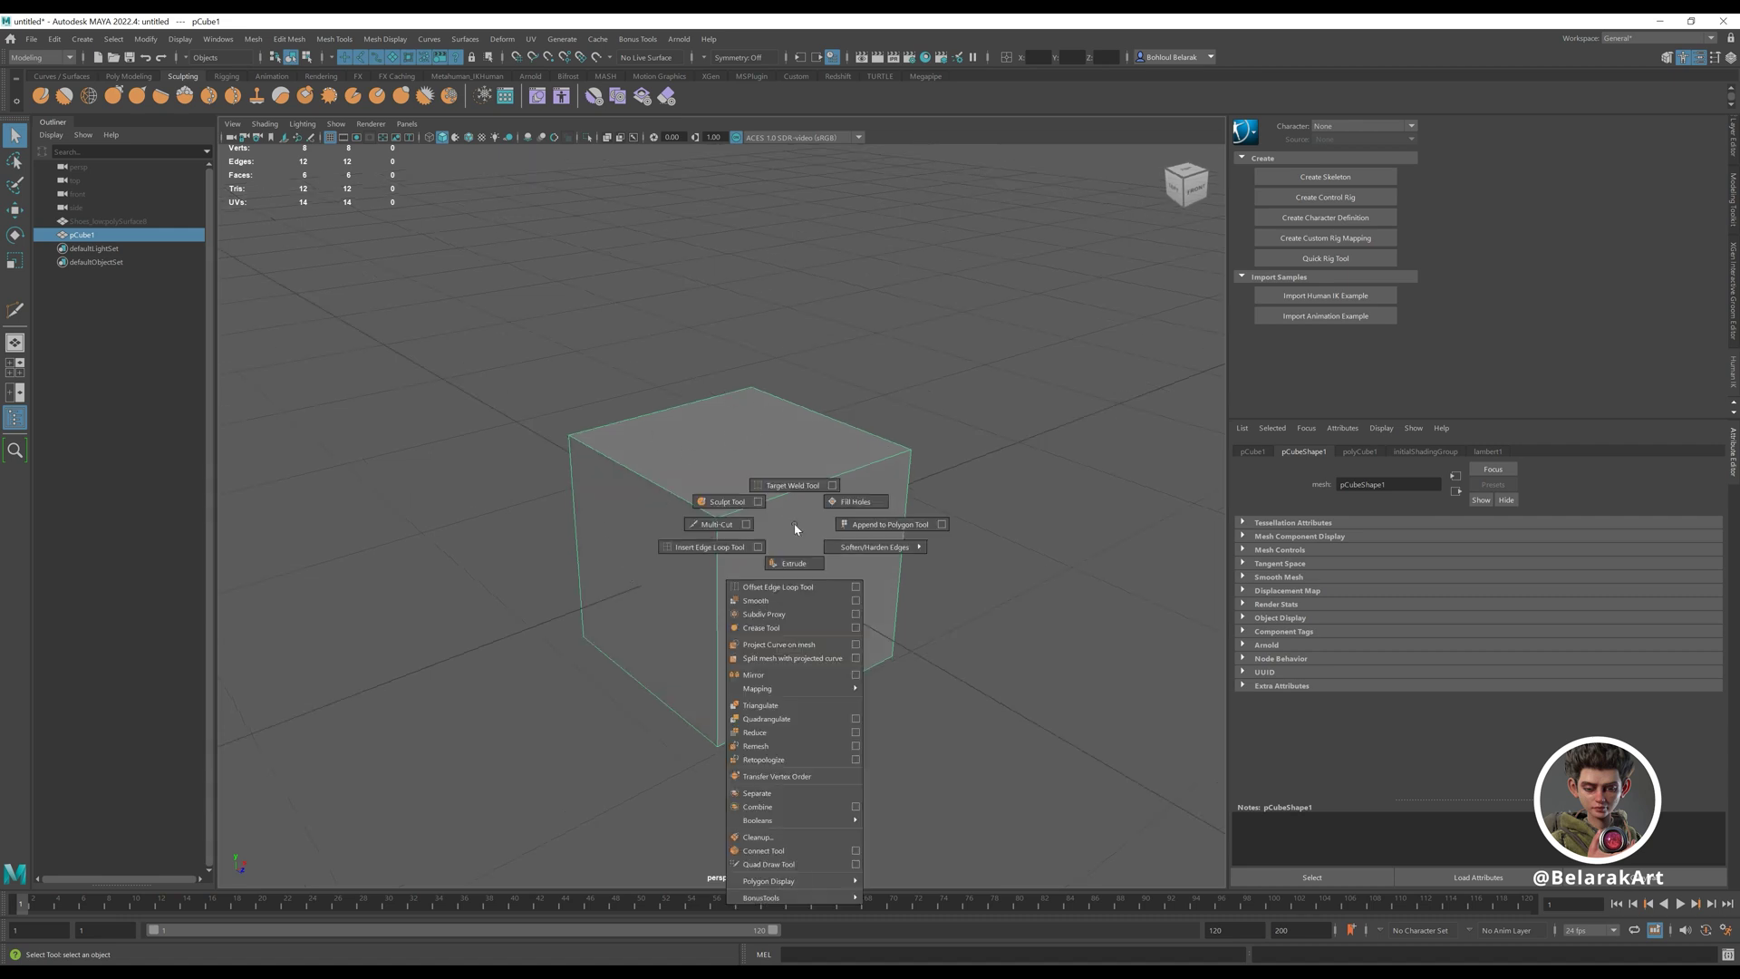
{"action": "right_click_drag", "start_coordinate": [778, 617], "coordinate": [756, 601], "text": "shift"}
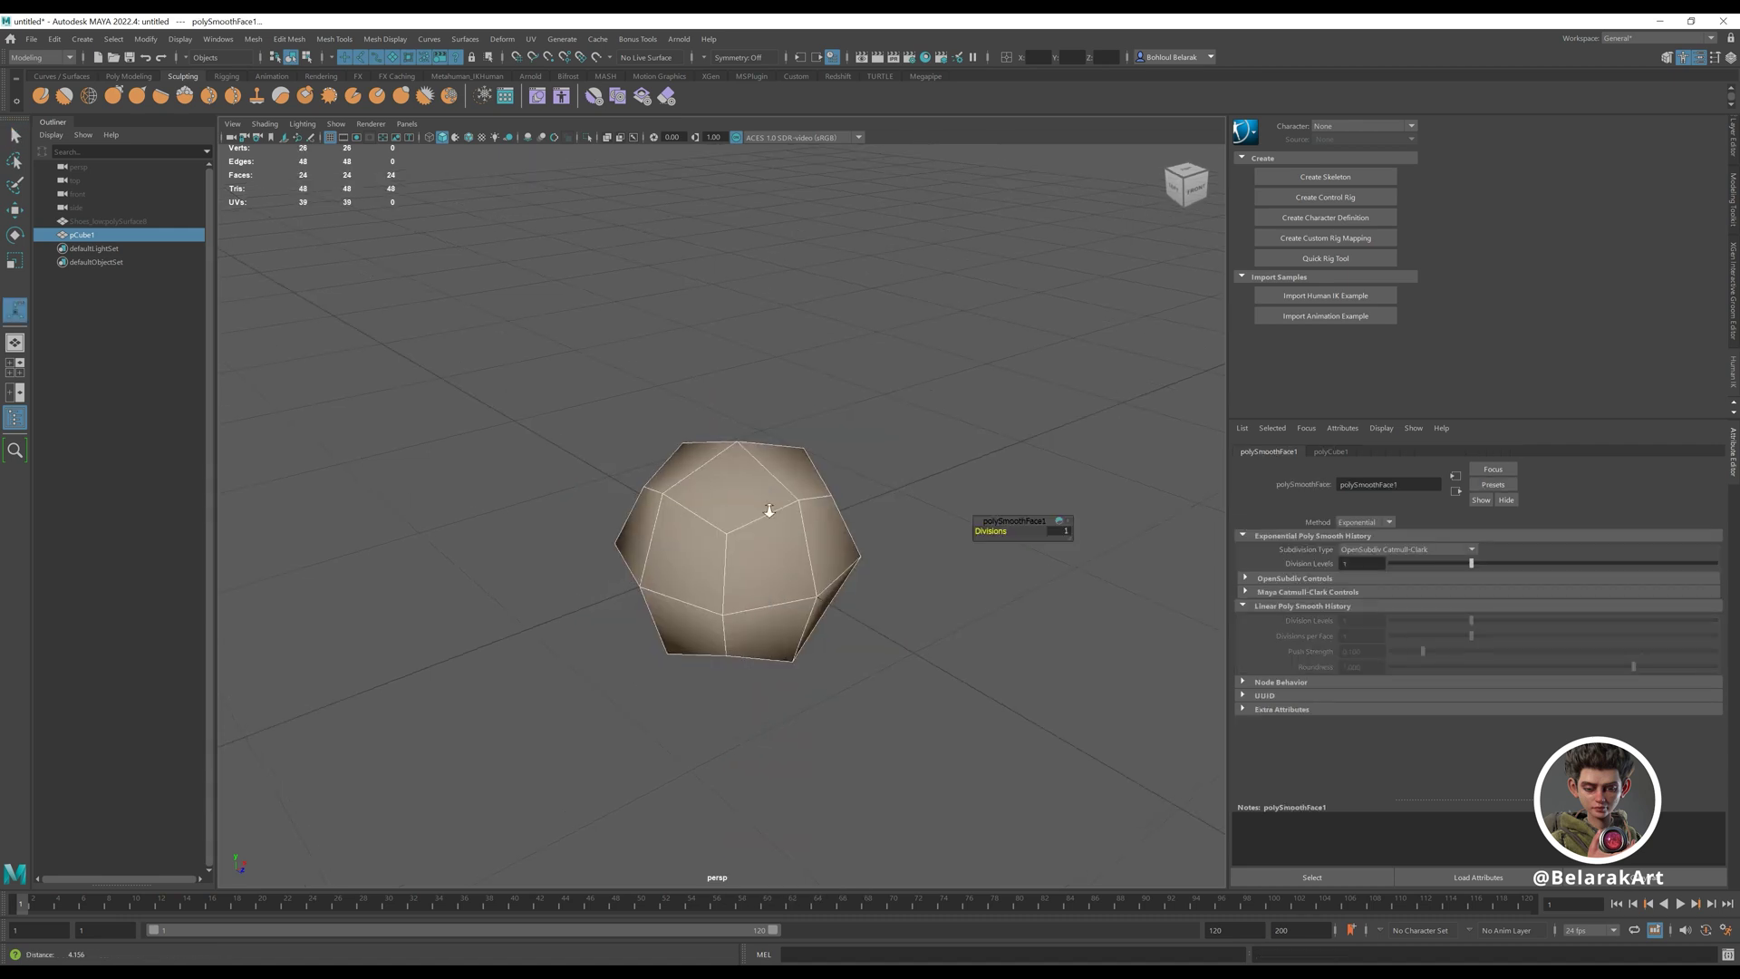
- Inspect the smoothed shape from several angles and undo the Smooth operation
{"action": "left_click_drag", "start_coordinate": [978, 381], "coordinate": [890, 400], "text": "alt"}
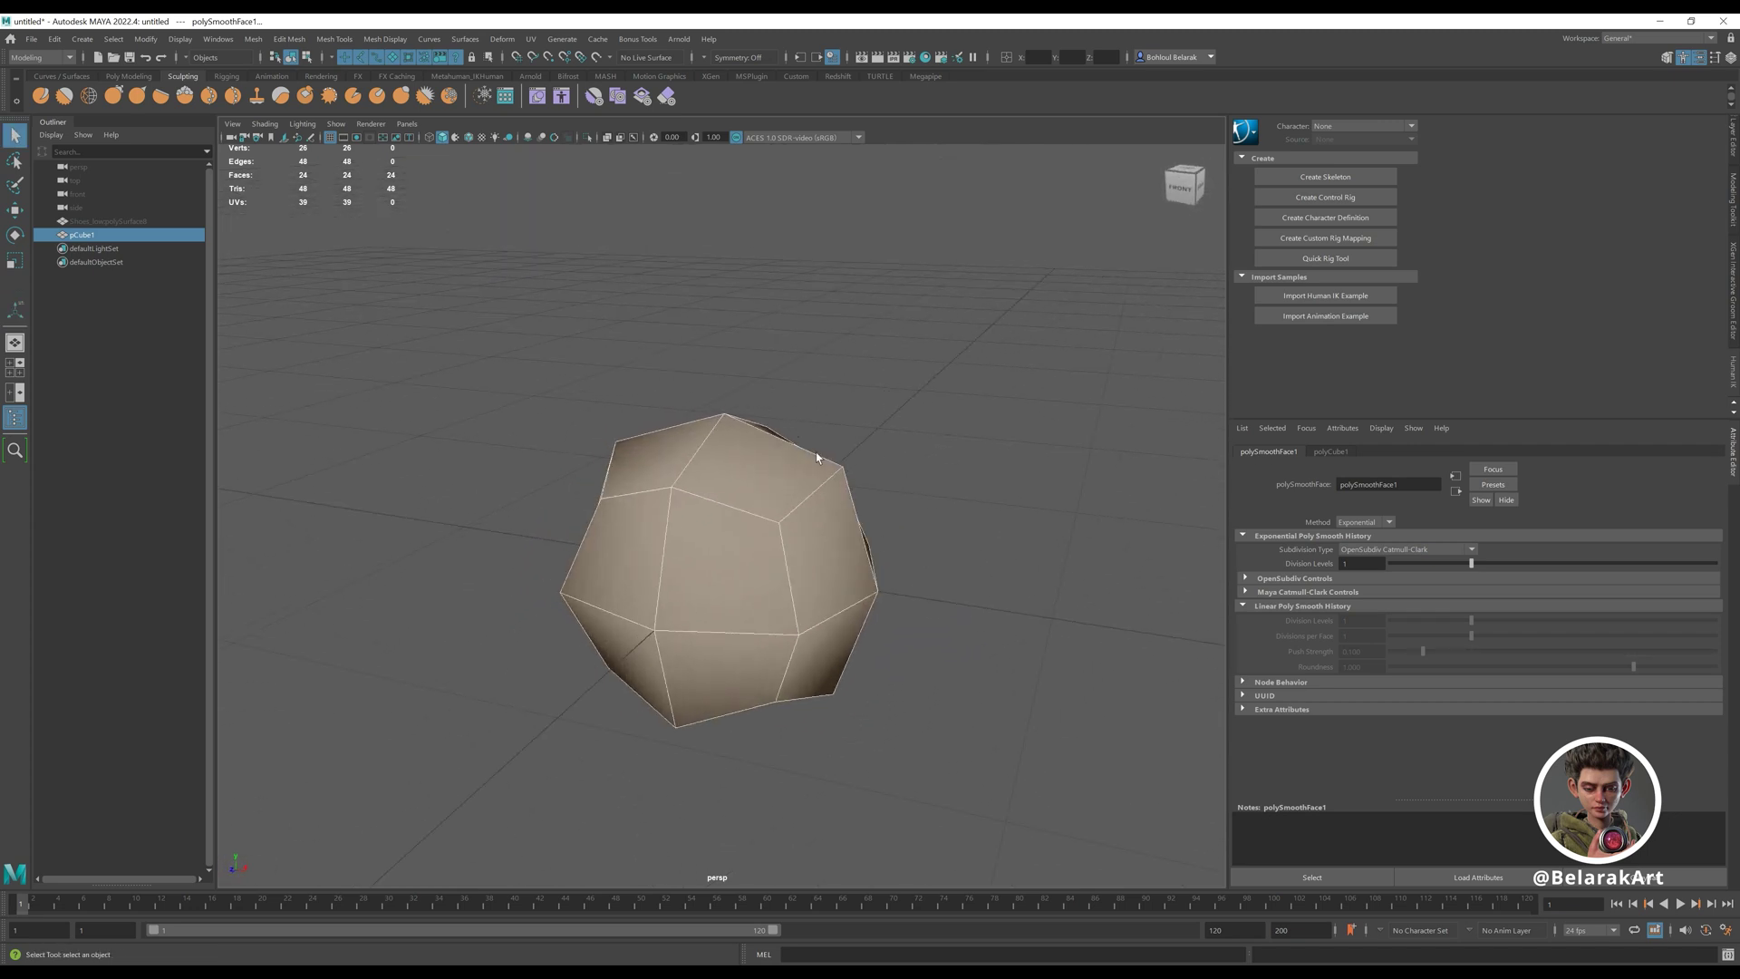
{"action": "left_click_drag", "start_coordinate": [836, 529], "coordinate": [786, 604], "text": "alt"}
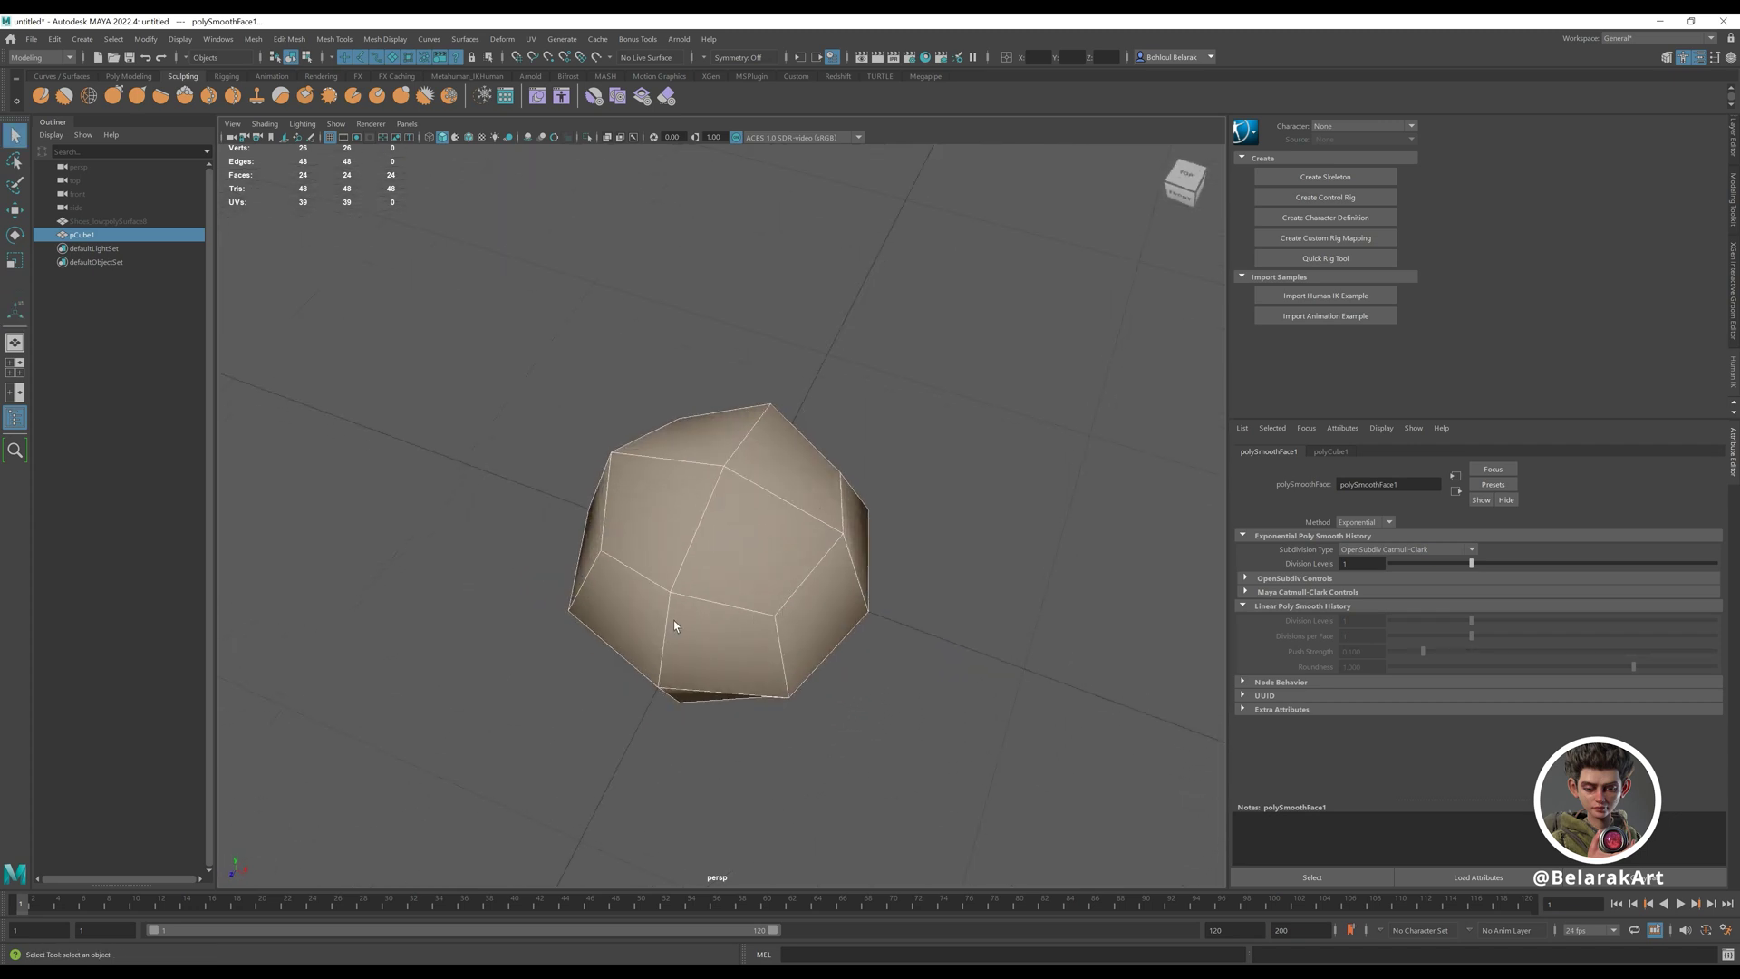
{"action": "left_click_drag", "start_coordinate": [676, 620], "coordinate": [708, 530], "text": "alt"}
{"action": "left_click", "coordinate": [707, 546]}
{"action": "key", "text": "ctrl+z"}
{"action": "key", "text": "ctrl+z"}
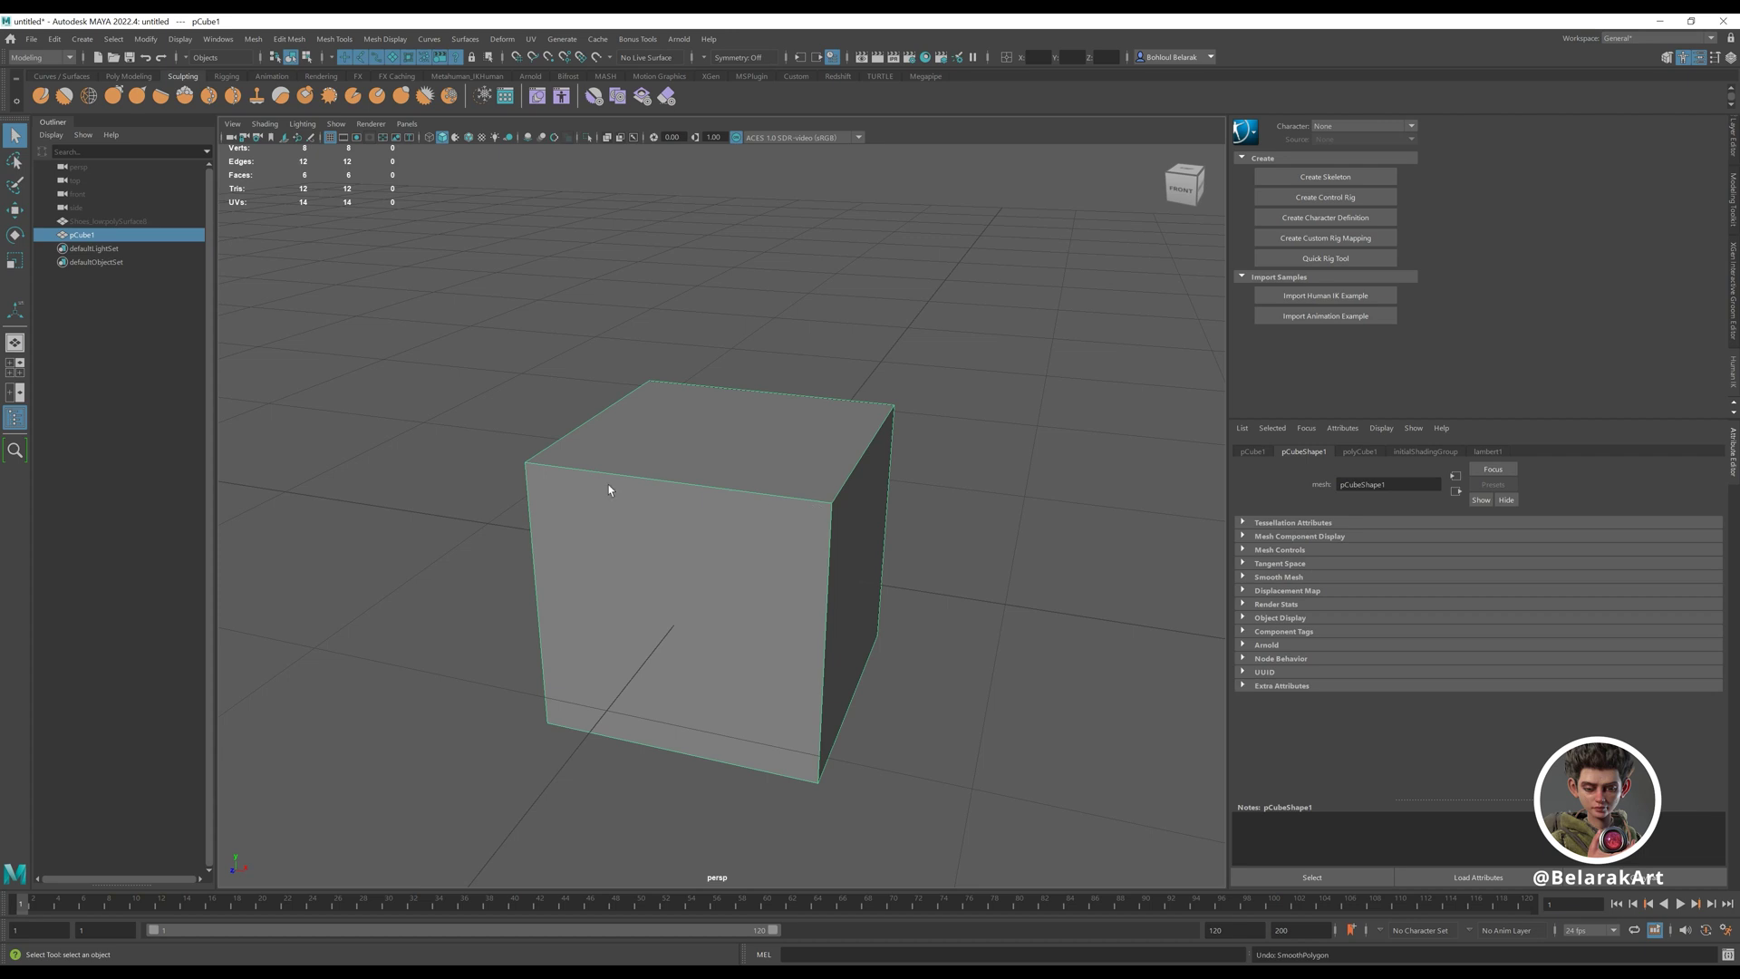
- Insert horizontal support edge loops near the cube's top and bottom edges with Multi-Cut and leave the tool
{"action": "left_click_drag", "start_coordinate": [861, 482], "coordinate": [783, 554], "text": "alt"}
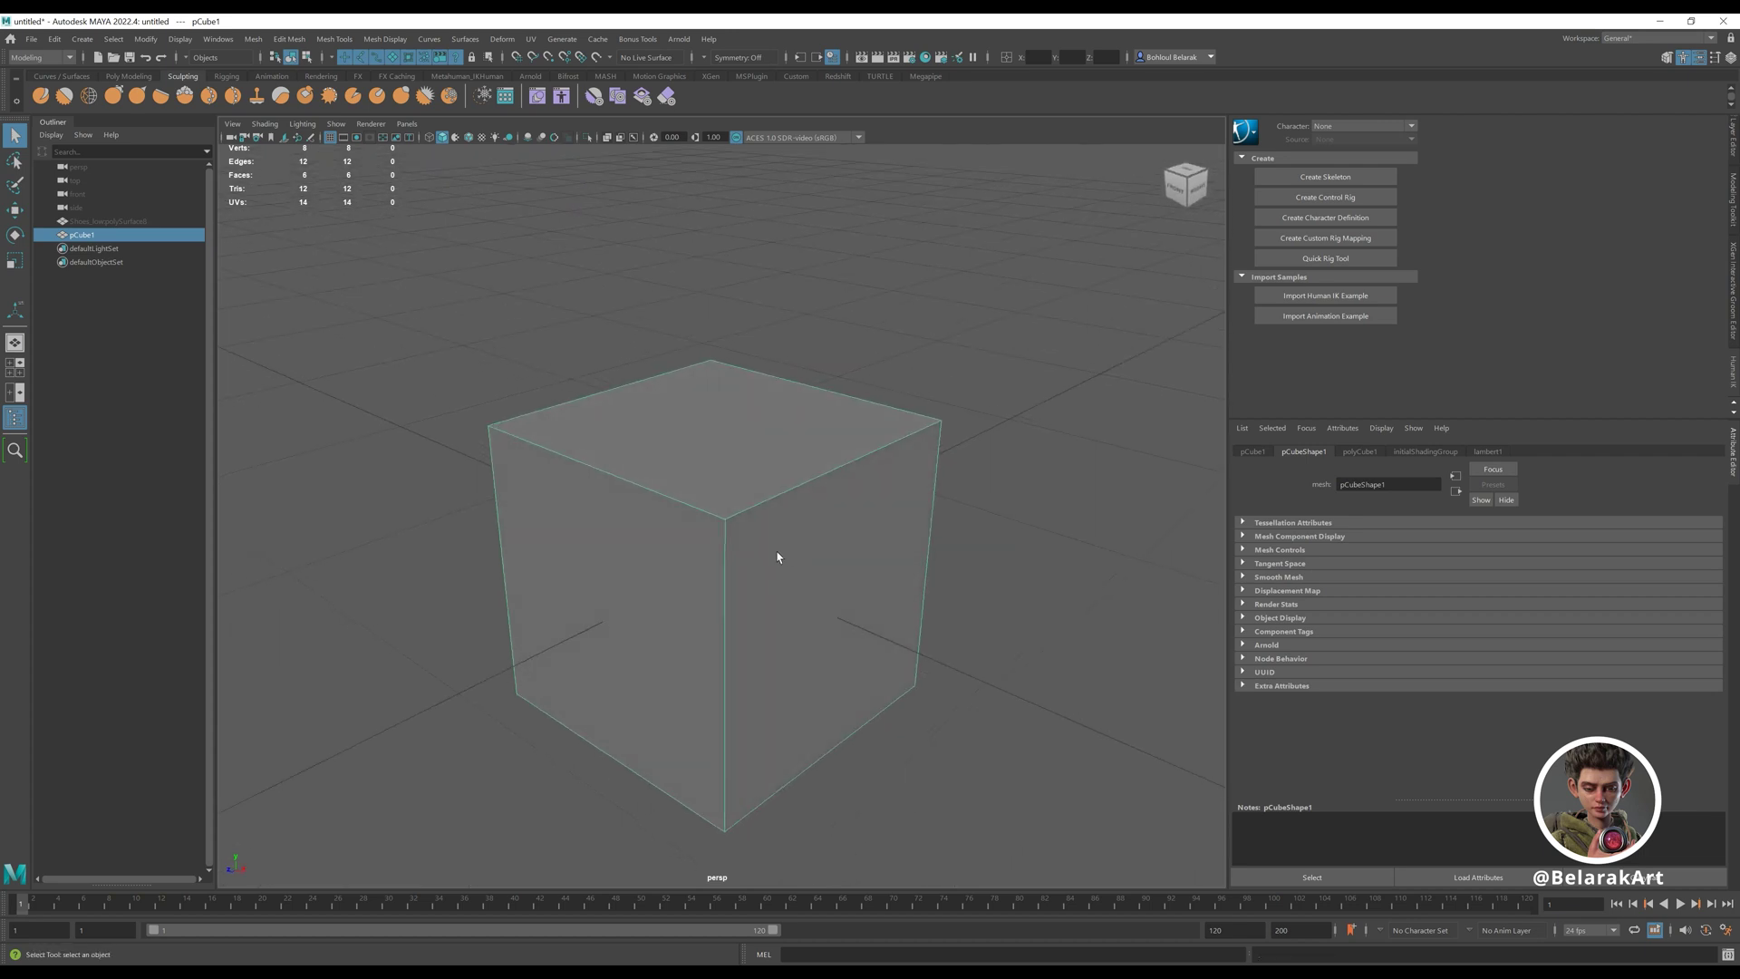
{"action": "left_click_drag", "start_coordinate": [507, 479], "coordinate": [697, 534], "text": "alt"}
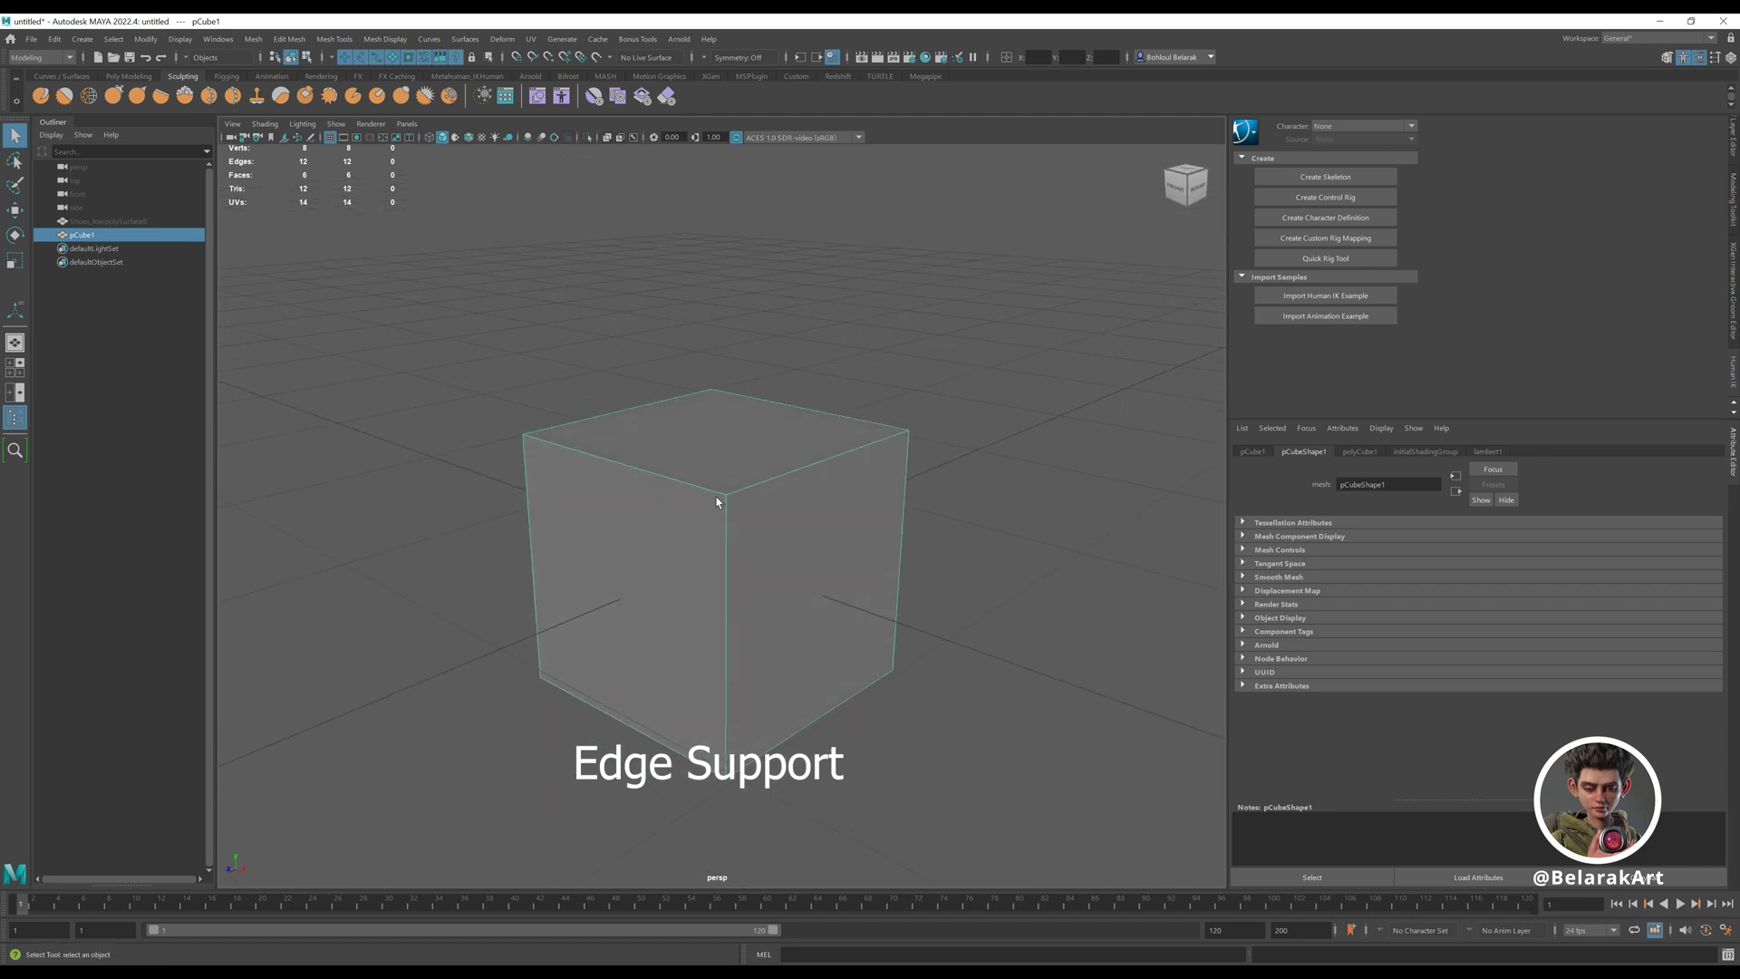
{"action": "right_click_drag", "start_coordinate": [719, 502], "coordinate": [634, 501], "text": "shift"}
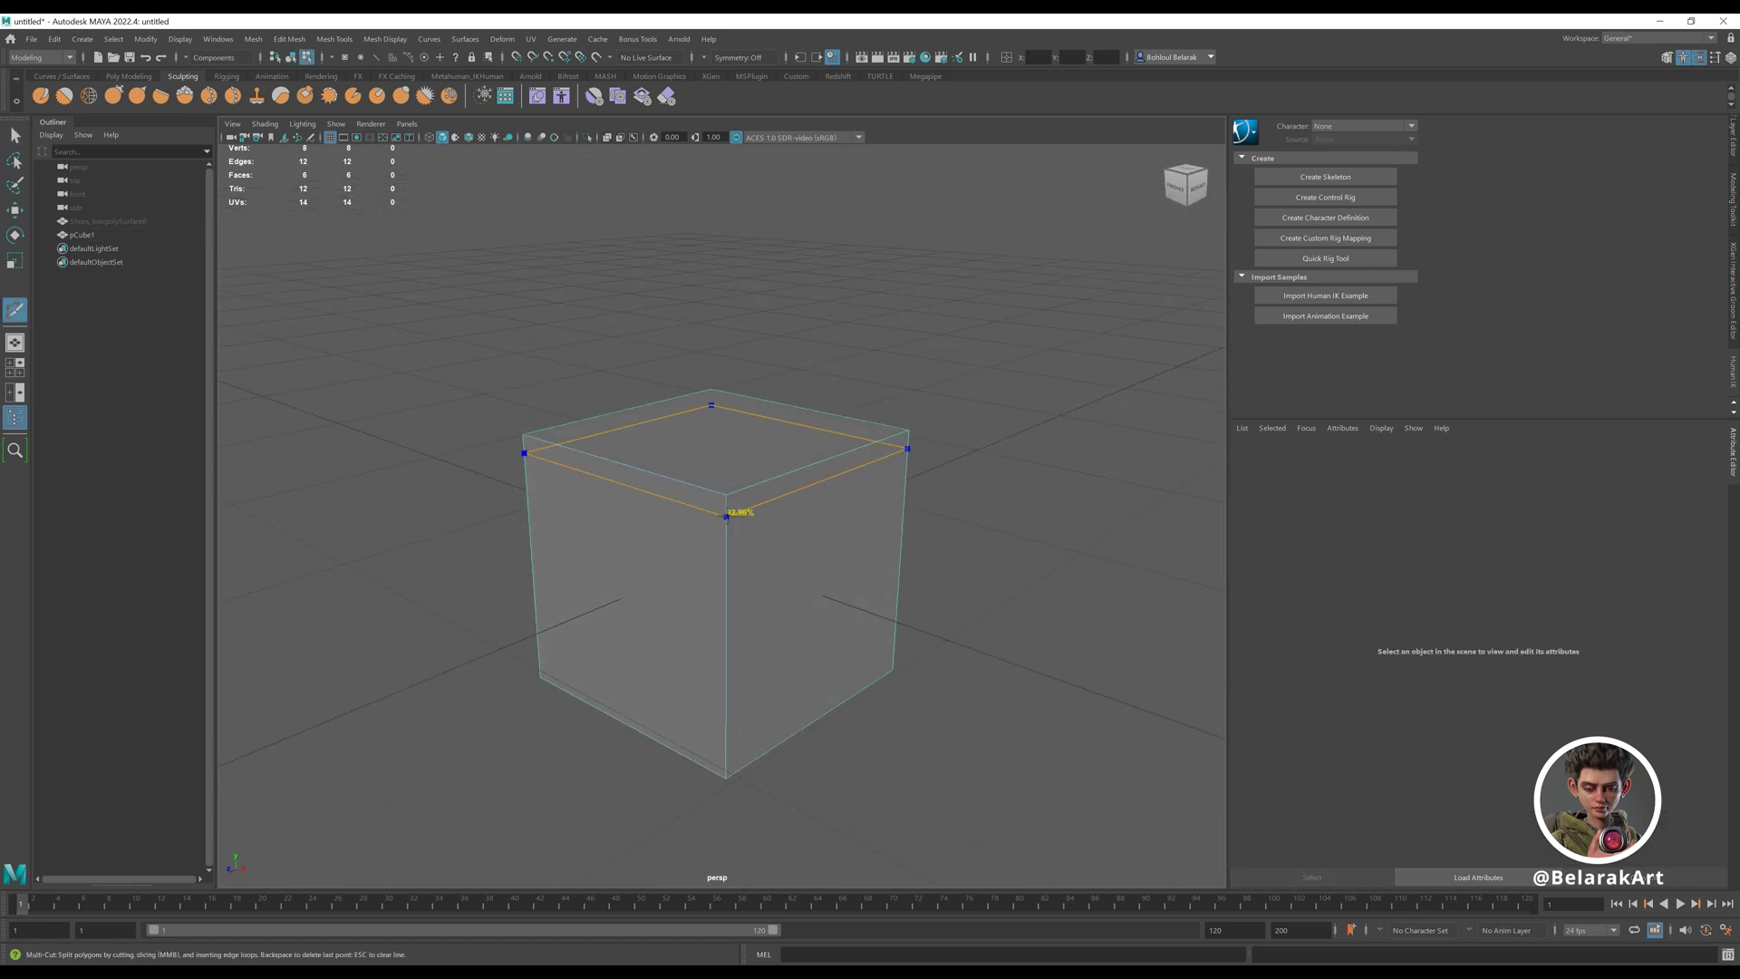
{"action": "left_click", "coordinate": [726, 515], "text": "ctrl"}
{"action": "left_click", "coordinate": [726, 753], "text": "ctrl"}
{"action": "left_click_drag", "start_coordinate": [815, 582], "coordinate": [859, 450], "text": "alt"}
{"action": "left_click_drag", "start_coordinate": [612, 501], "coordinate": [707, 466], "text": "alt"}
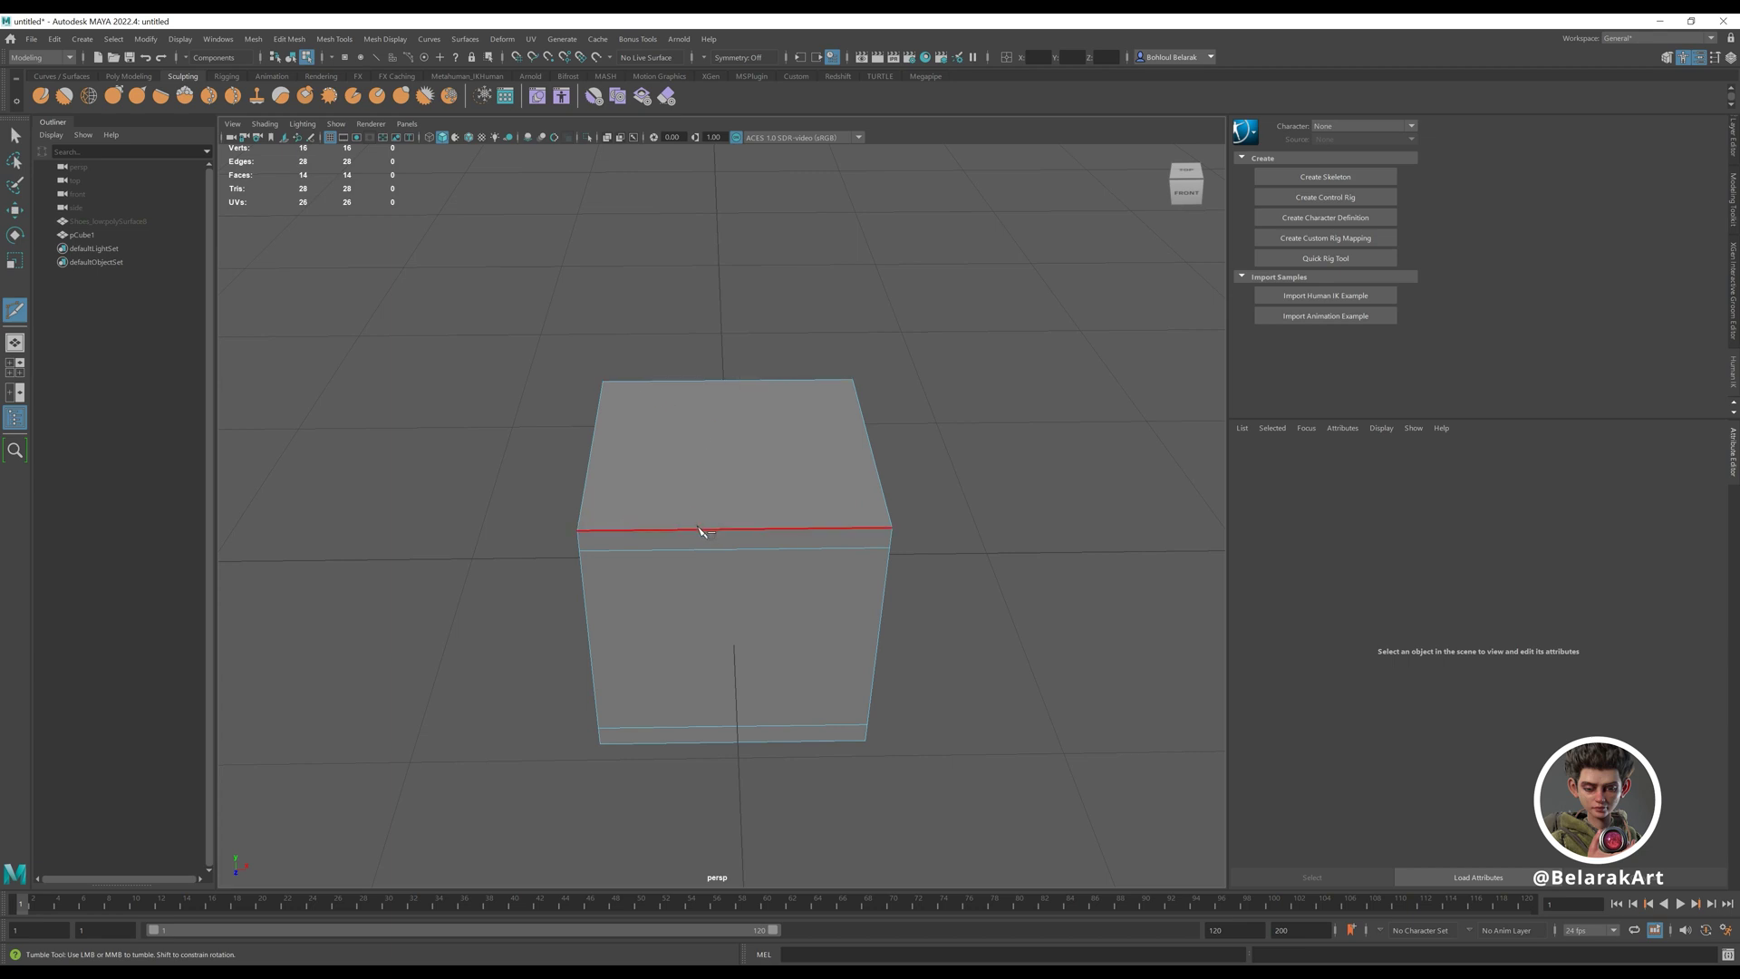
{"action": "left_click_drag", "start_coordinate": [703, 528], "coordinate": [796, 536], "text": "alt"}
{"action": "key", "text": "q"}
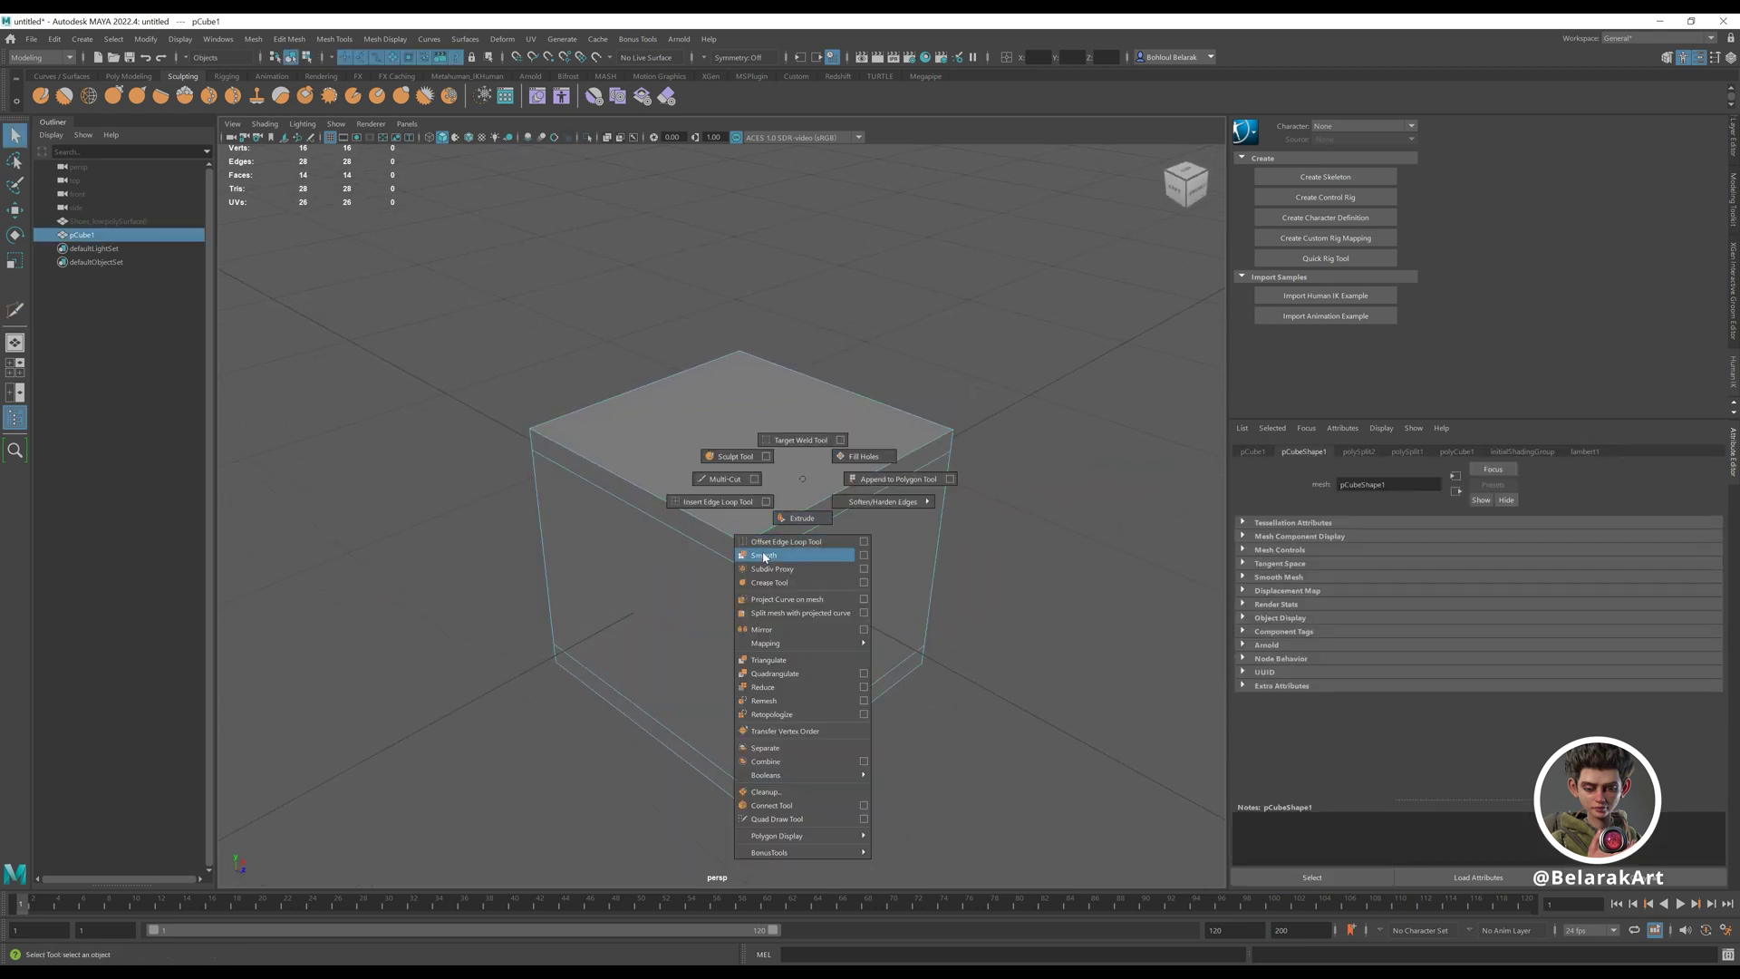
- Apply Smooth to the cube with its horizontal support loops and undo it
{"action": "left_click", "coordinate": [764, 555]}
{"action": "left_click_drag", "start_coordinate": [761, 547], "coordinate": [613, 542], "text": "alt"}
{"action": "key", "text": "ctrl+z"}
- Use Multi-Cut to insert vertical support edge loops close to the cube's front and side corner edges
{"action": "scroll", "coordinate": [842, 634], "scroll_direction": "down", "scroll_amount": 5}
{"action": "left_click_drag", "start_coordinate": [842, 634], "coordinate": [729, 661], "text": "alt"}
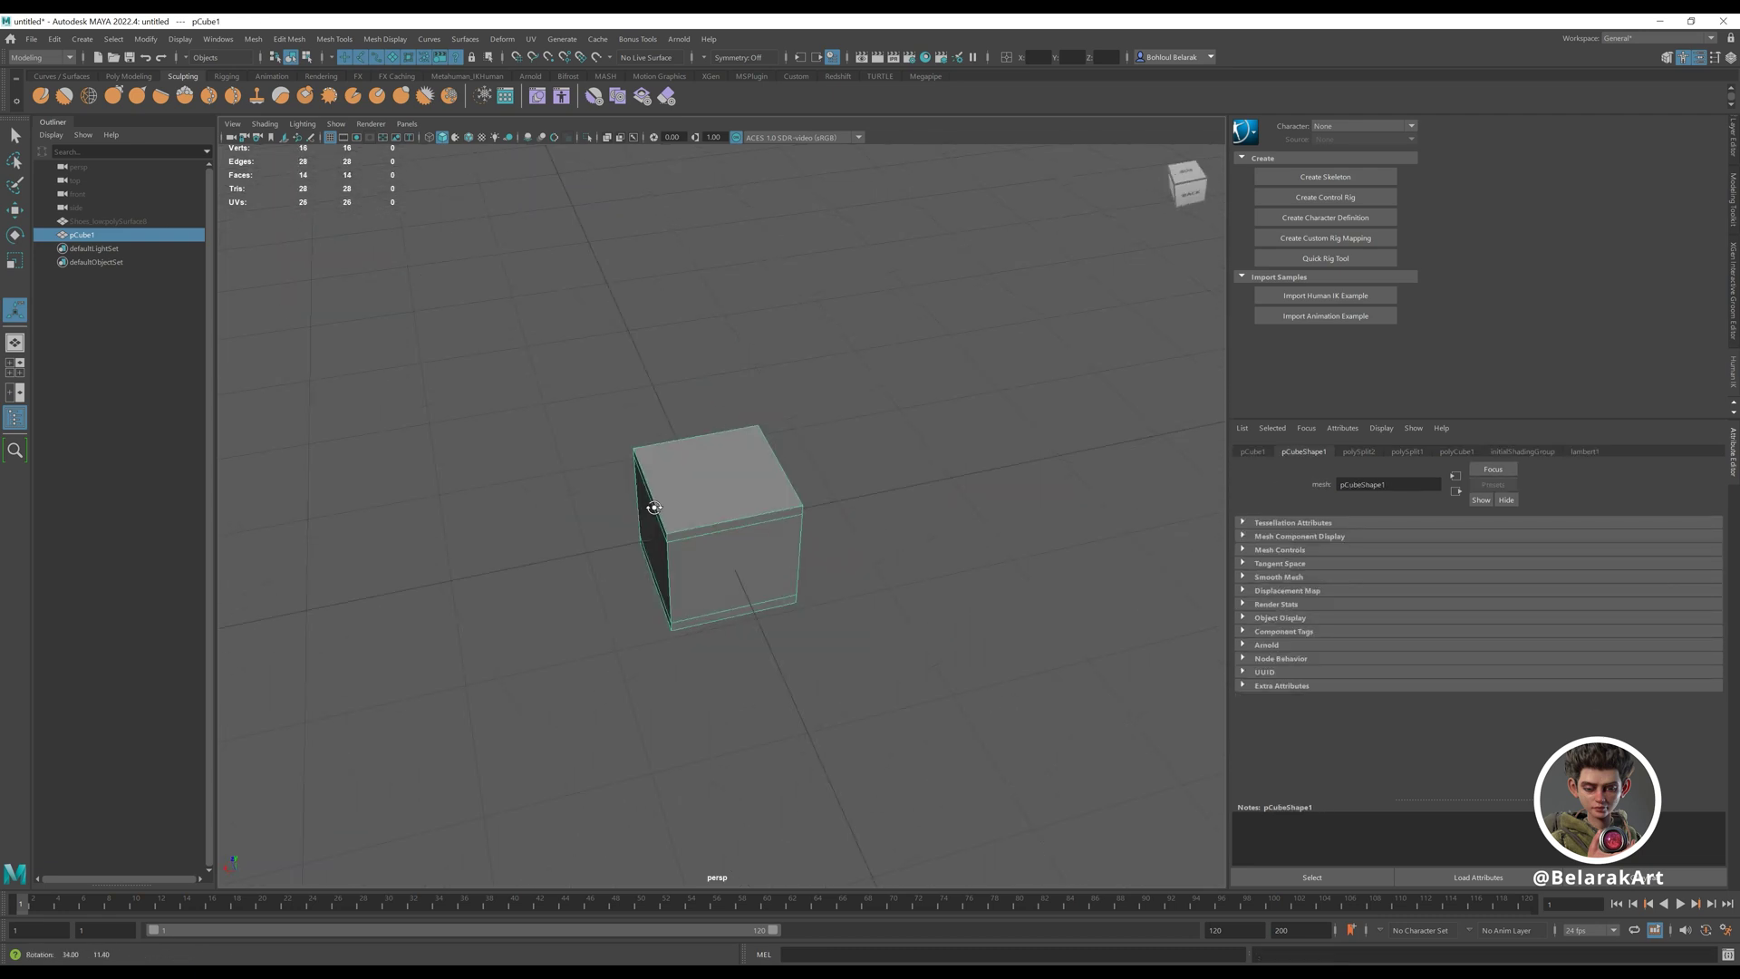
{"action": "scroll", "coordinate": [837, 602], "scroll_direction": "up", "scroll_amount": 4}
{"action": "middle_click_drag", "start_coordinate": [693, 548], "coordinate": [713, 558], "text": "alt"}
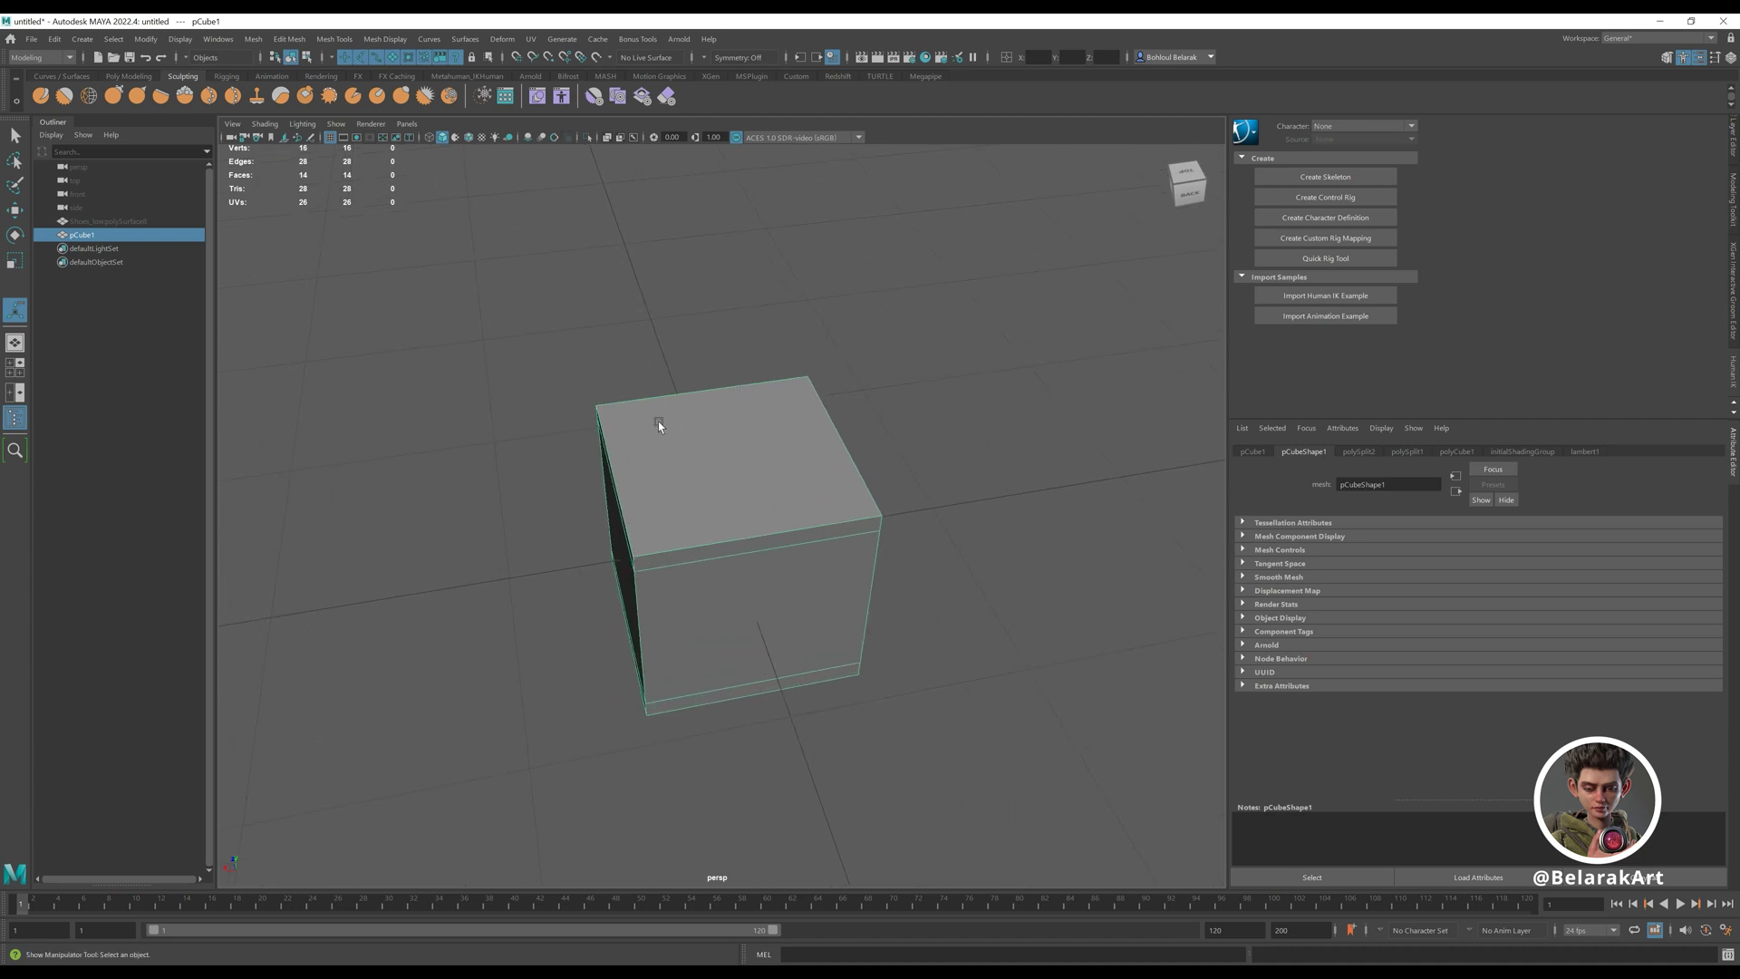
{"action": "left_click_drag", "start_coordinate": [658, 425], "coordinate": [680, 424], "text": "alt"}
{"action": "left_click_drag", "start_coordinate": [739, 498], "coordinate": [711, 521], "text": "alt"}
{"action": "key", "text": "ctrl+shift+x"}
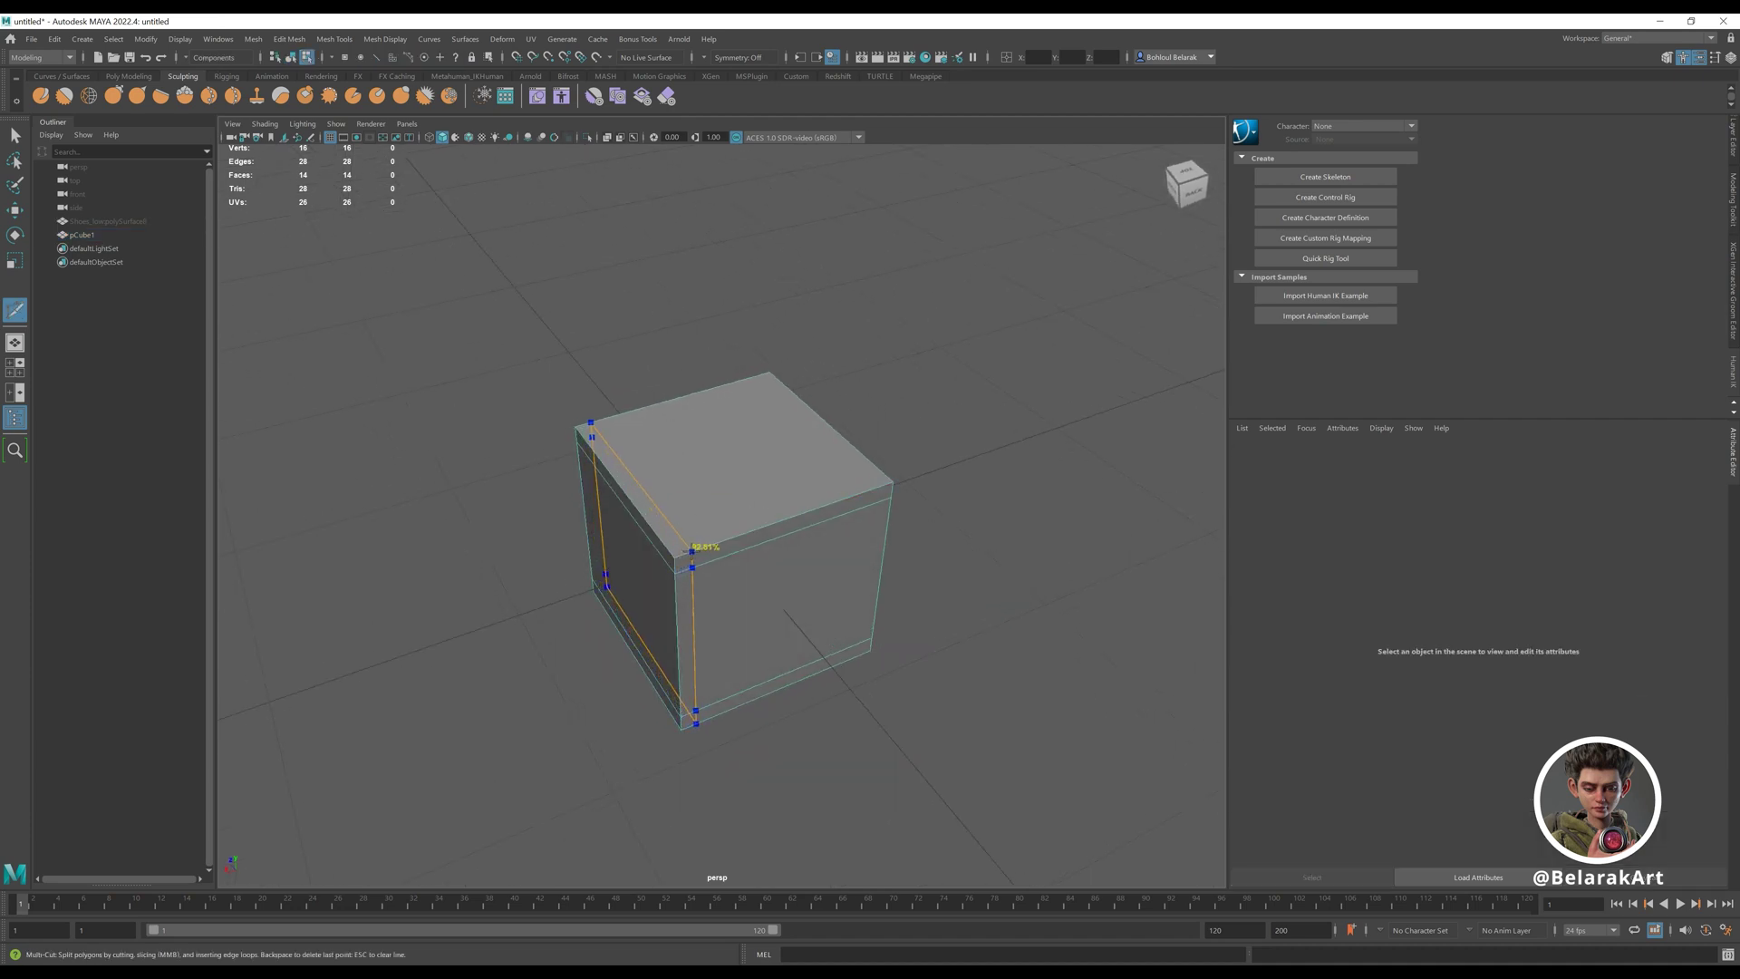
{"action": "left_click", "coordinate": [692, 546], "text": "ctrl"}
{"action": "left_click", "coordinate": [868, 490], "text": "ctrl"}
{"action": "left_click", "coordinate": [869, 490], "text": "ctrl"}
- Insert the remaining vertical support edge loop on the adjacent side and return the cube to object mode
{"action": "left_click_drag", "start_coordinate": [858, 474], "coordinate": [619, 505], "text": "alt"}
{"action": "left_click", "coordinate": [620, 505], "text": "ctrl"}
{"action": "key", "text": "q"}
{"action": "key", "text": "F8"}
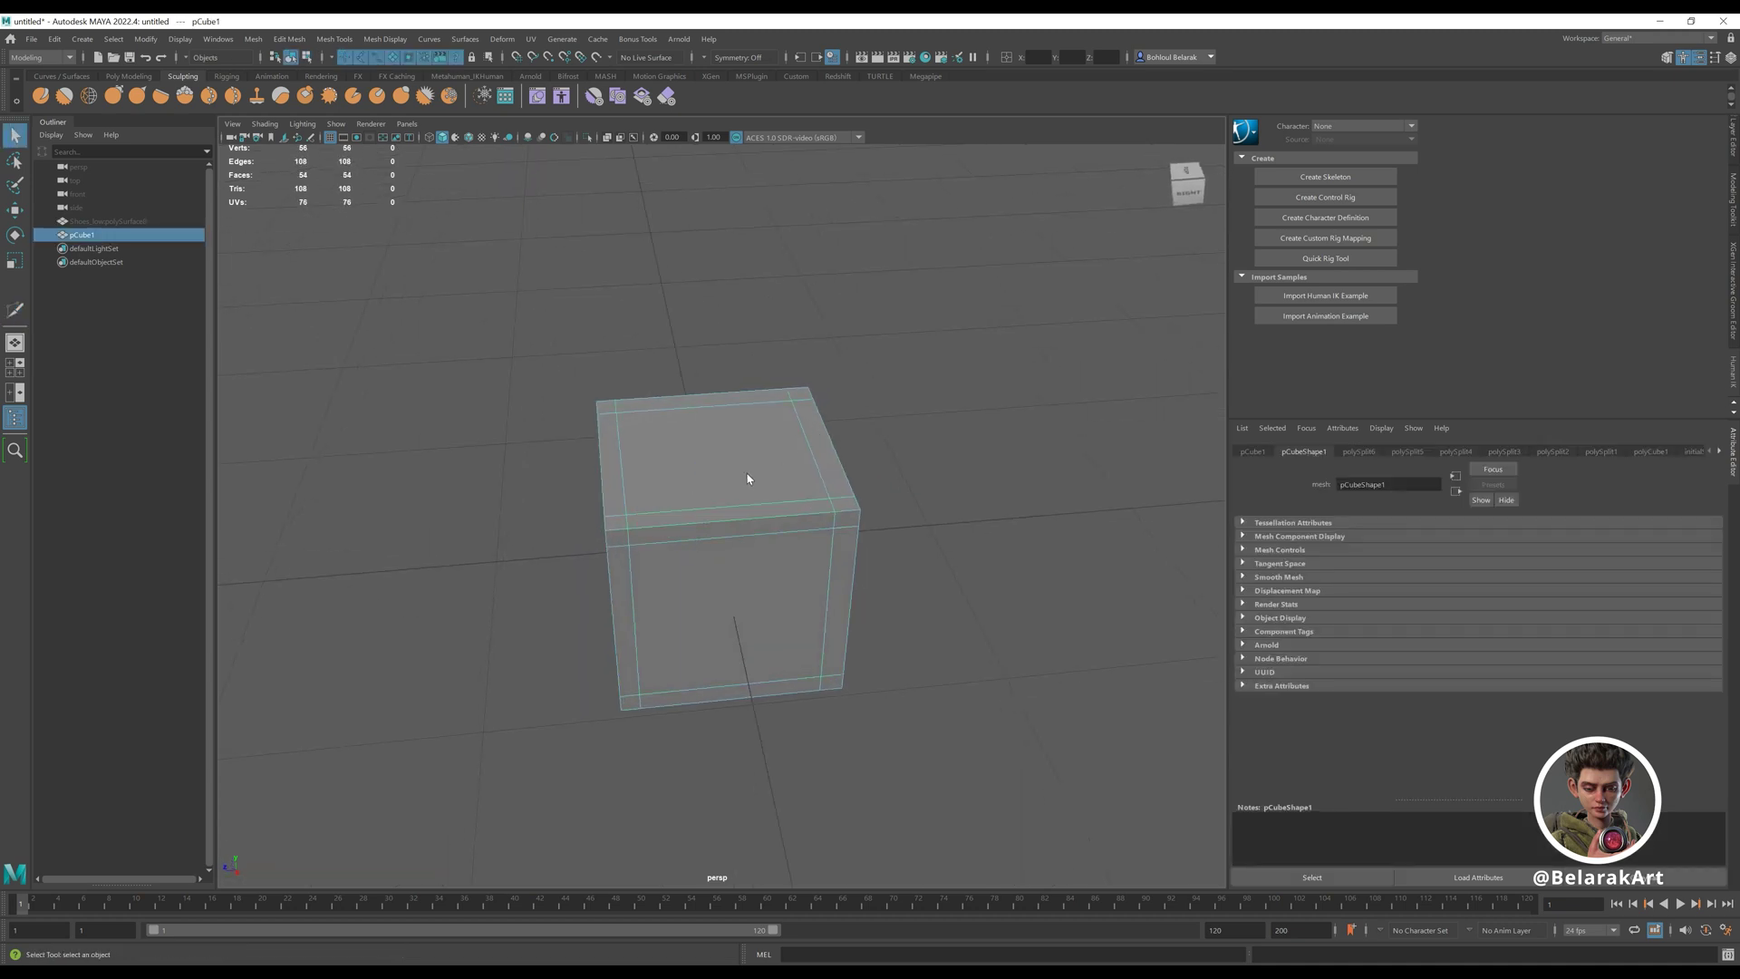
- Apply Smooth to the cube with its horizontal and vertical support loops and undo it
{"action": "right_click_drag", "start_coordinate": [747, 479], "coordinate": [723, 551], "text": "shift"}
{"action": "left_click_drag", "start_coordinate": [722, 553], "coordinate": [773, 534], "text": "alt"}
{"action": "scroll", "coordinate": [730, 540], "scroll_direction": "up", "scroll_amount": 3}
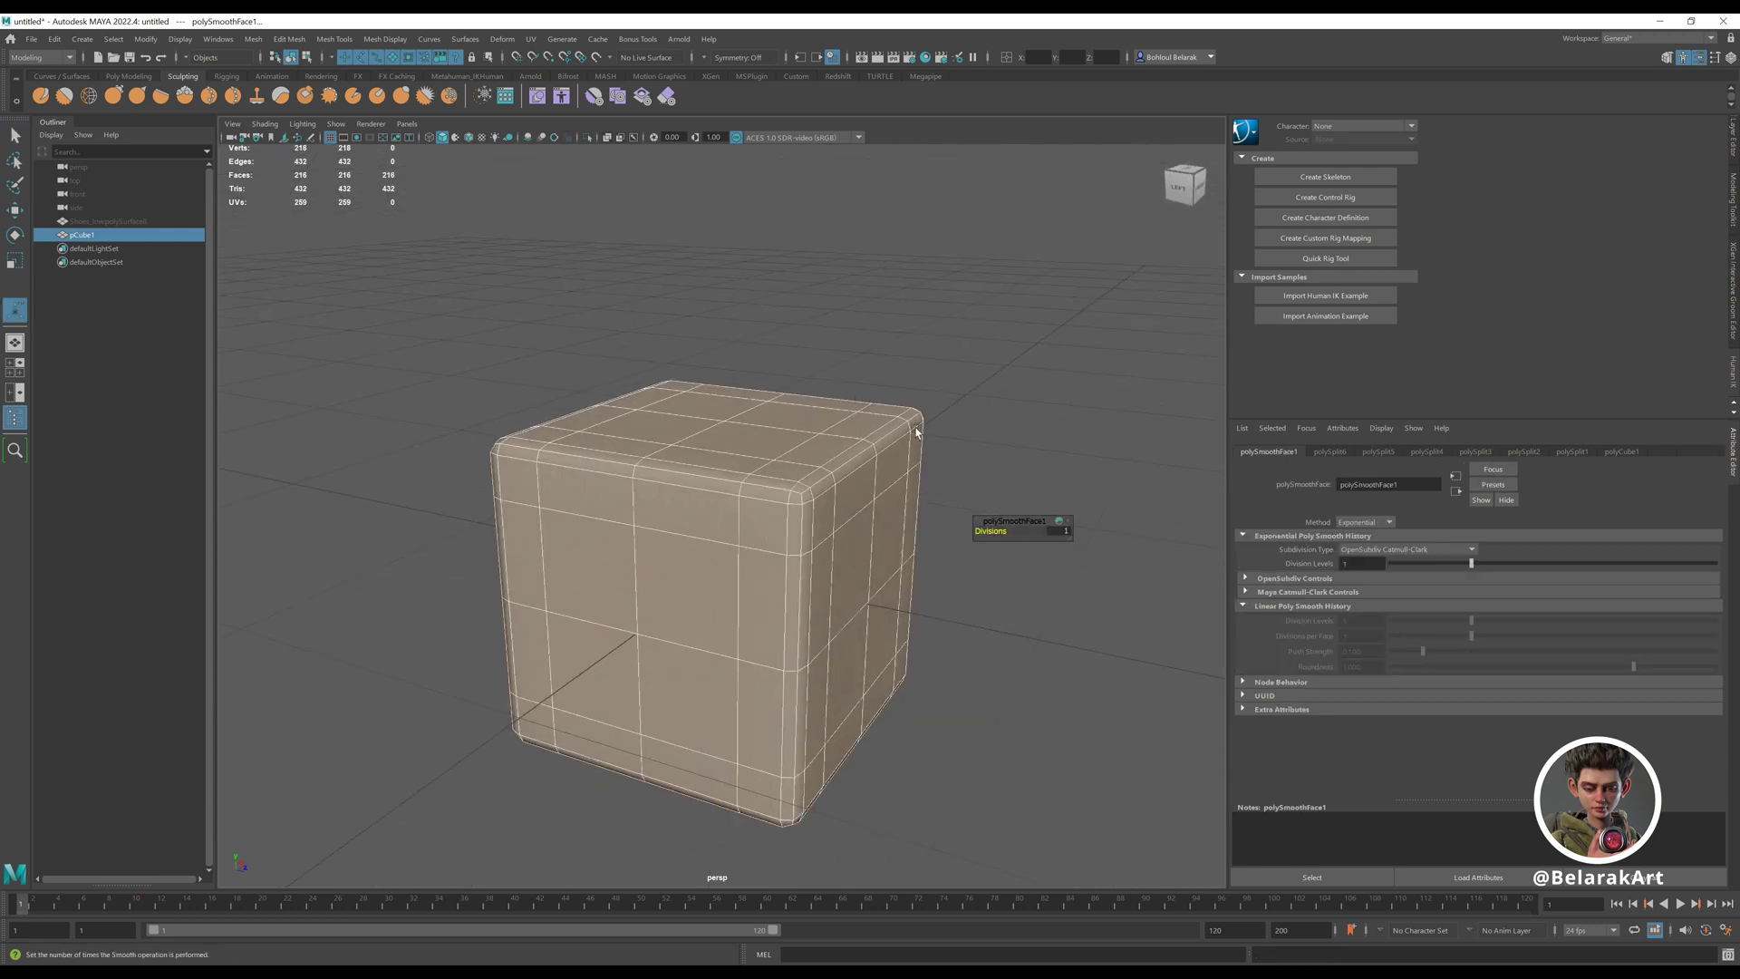
{"action": "left_click_drag", "start_coordinate": [915, 437], "coordinate": [893, 398], "text": "alt"}
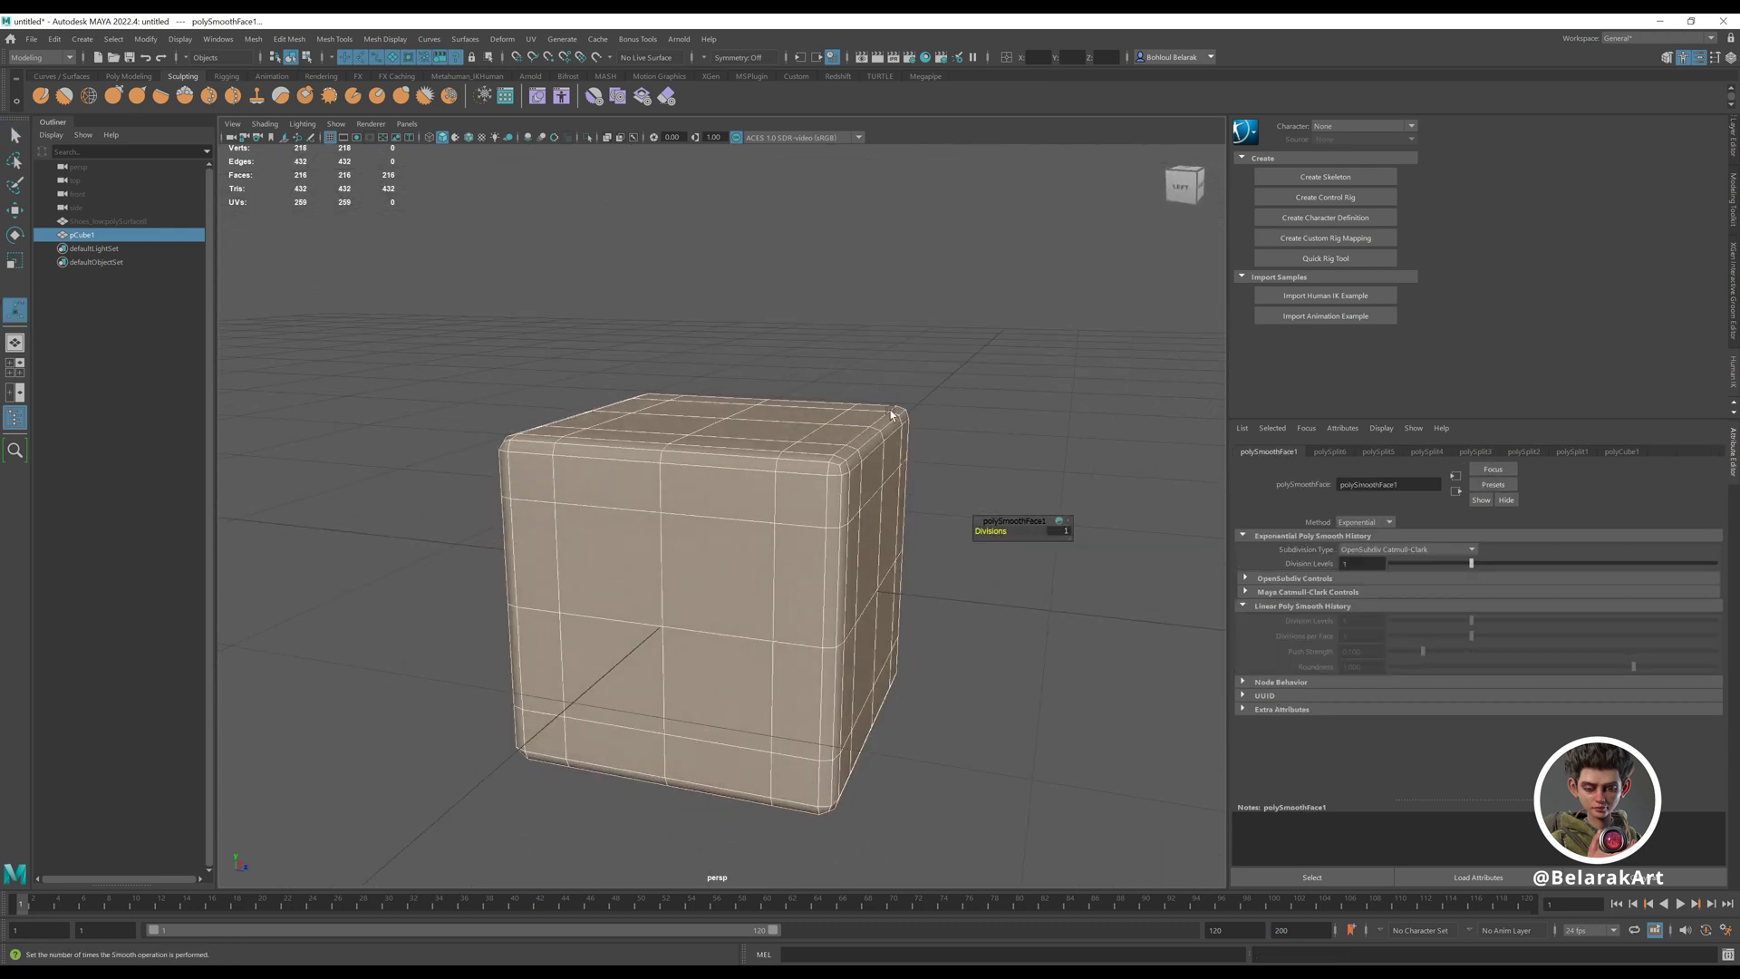
{"action": "scroll", "coordinate": [862, 399], "scroll_direction": "up", "scroll_amount": 5}
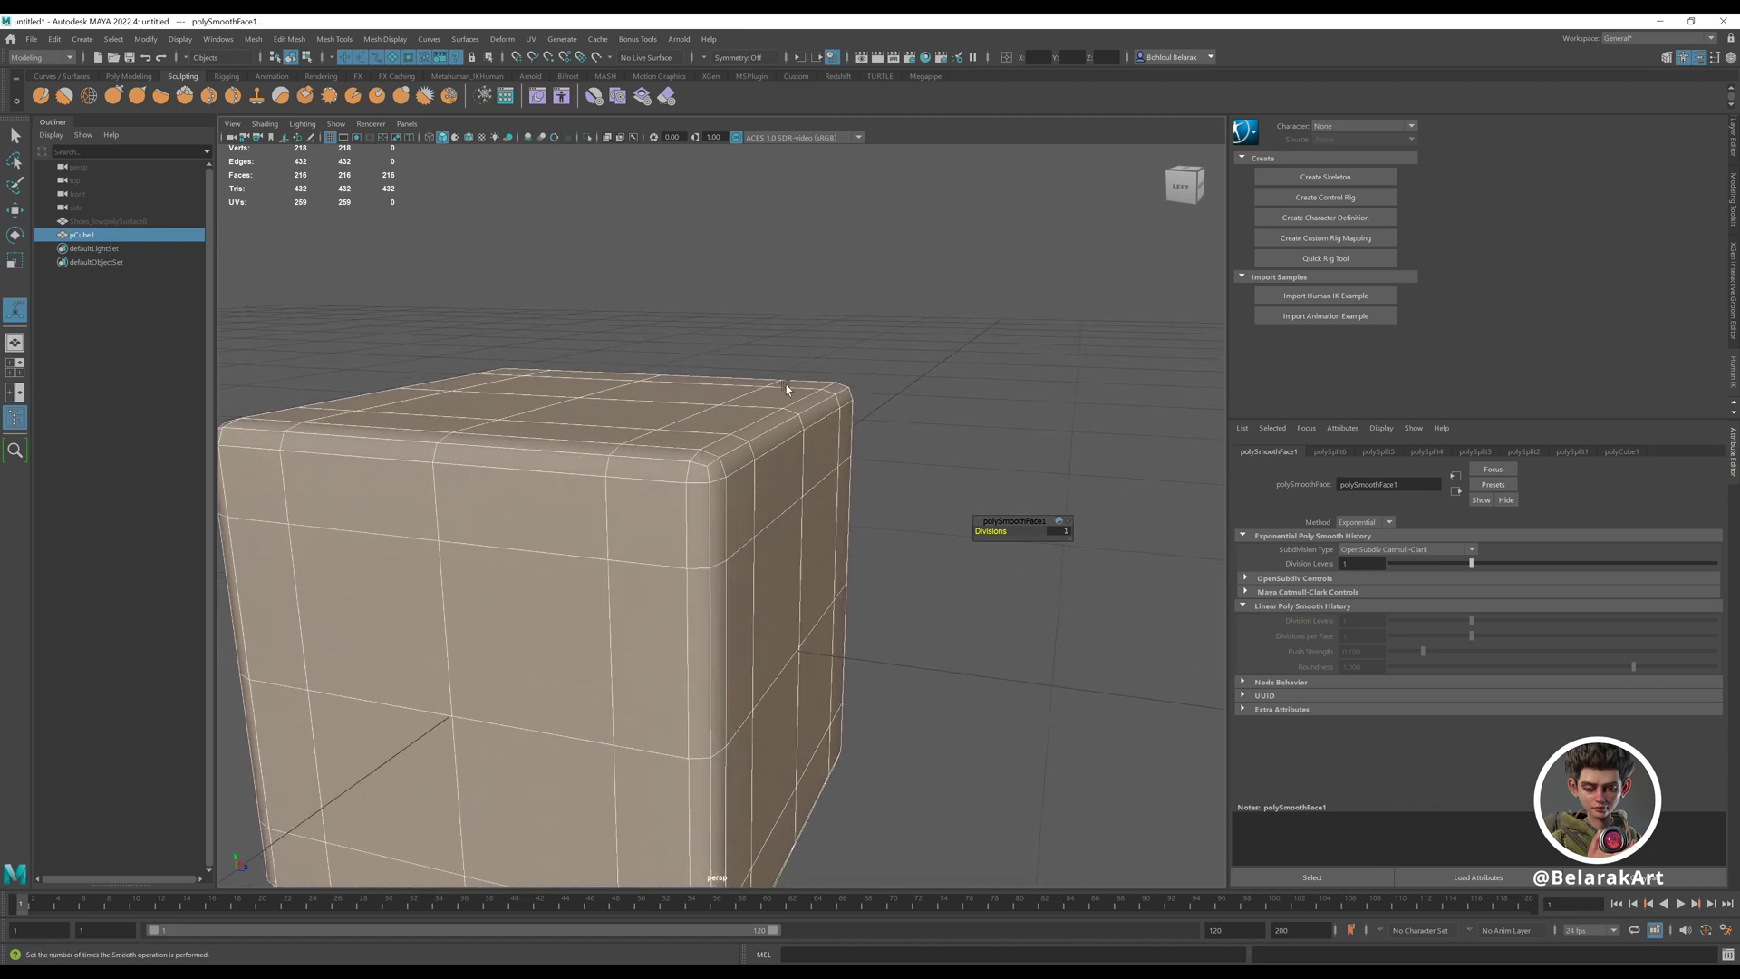
{"action": "left_click_drag", "start_coordinate": [763, 458], "coordinate": [746, 459], "text": "alt"}
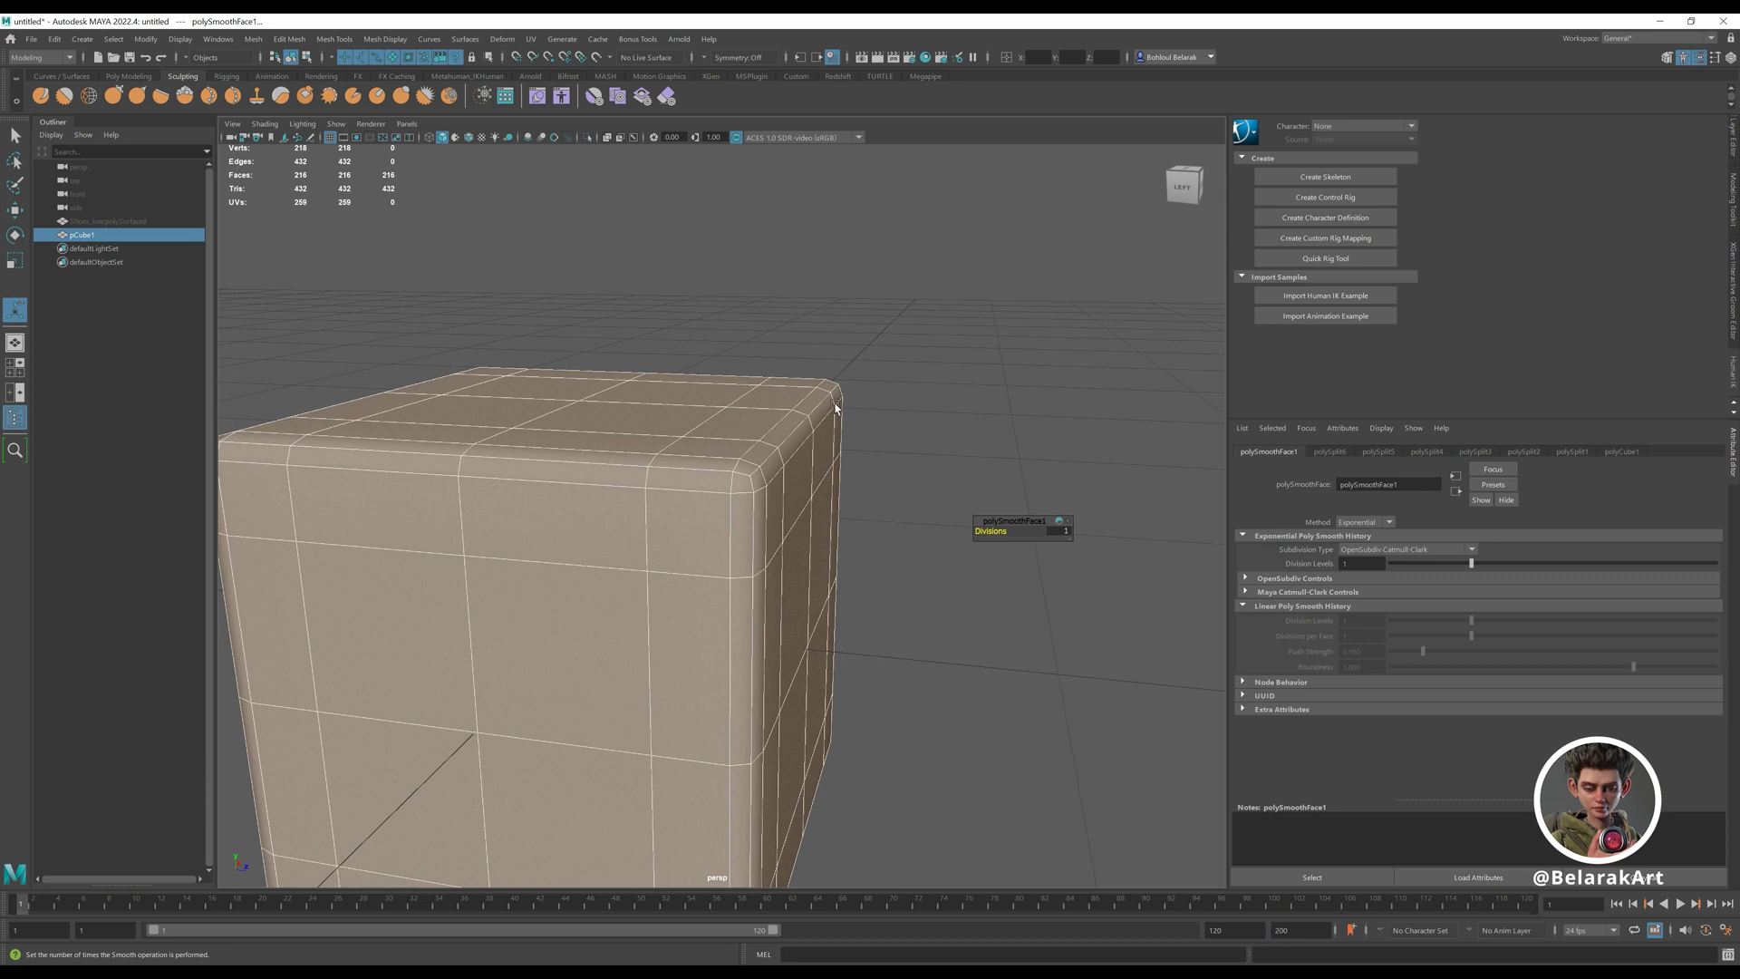
{"action": "key", "text": "ctrl+z"}
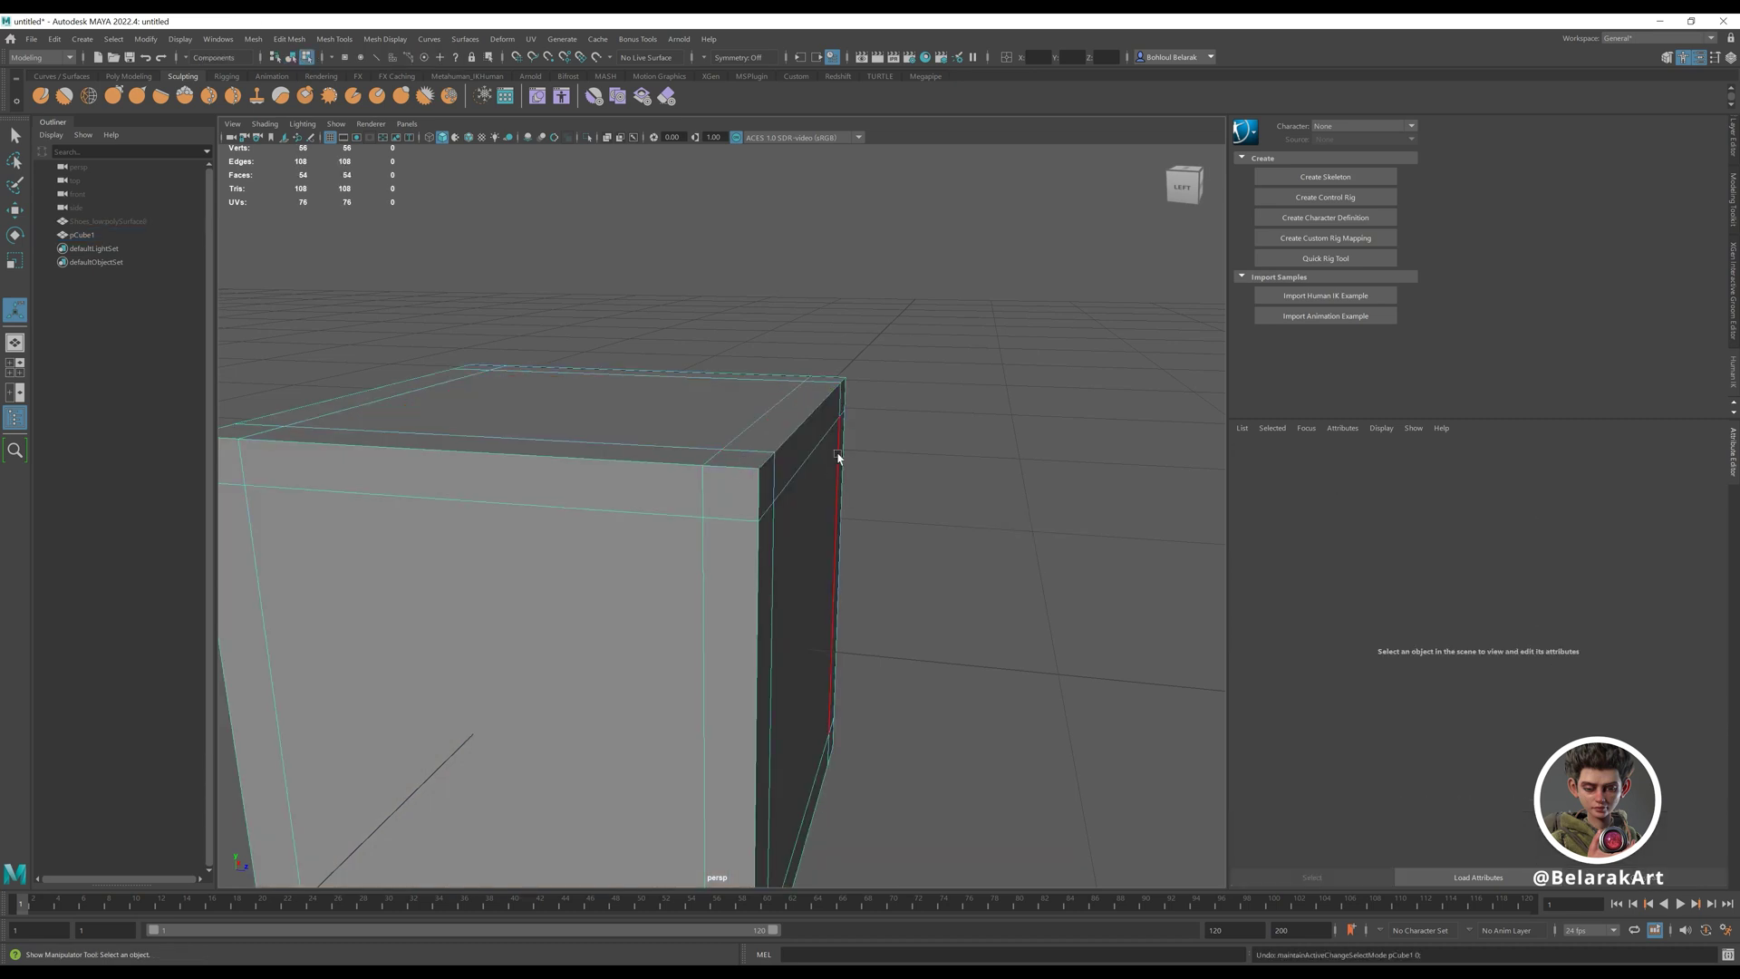
- Adjust the position of support edge loops near the cube's edges with the Move tool and return to object mode
{"action": "left_click_drag", "start_coordinate": [827, 458], "coordinate": [505, 589], "text": "alt"}
{"action": "double_click", "coordinate": [763, 463]}
{"action": "key", "text": "w"}
{"action": "double_click", "coordinate": [694, 490]}
{"action": "right_click_drag", "start_coordinate": [783, 519], "coordinate": [668, 493], "text": "alt"}
{"action": "left_click_drag", "start_coordinate": [668, 493], "coordinate": [699, 520], "text": "alt"}
{"action": "key", "text": "q"}
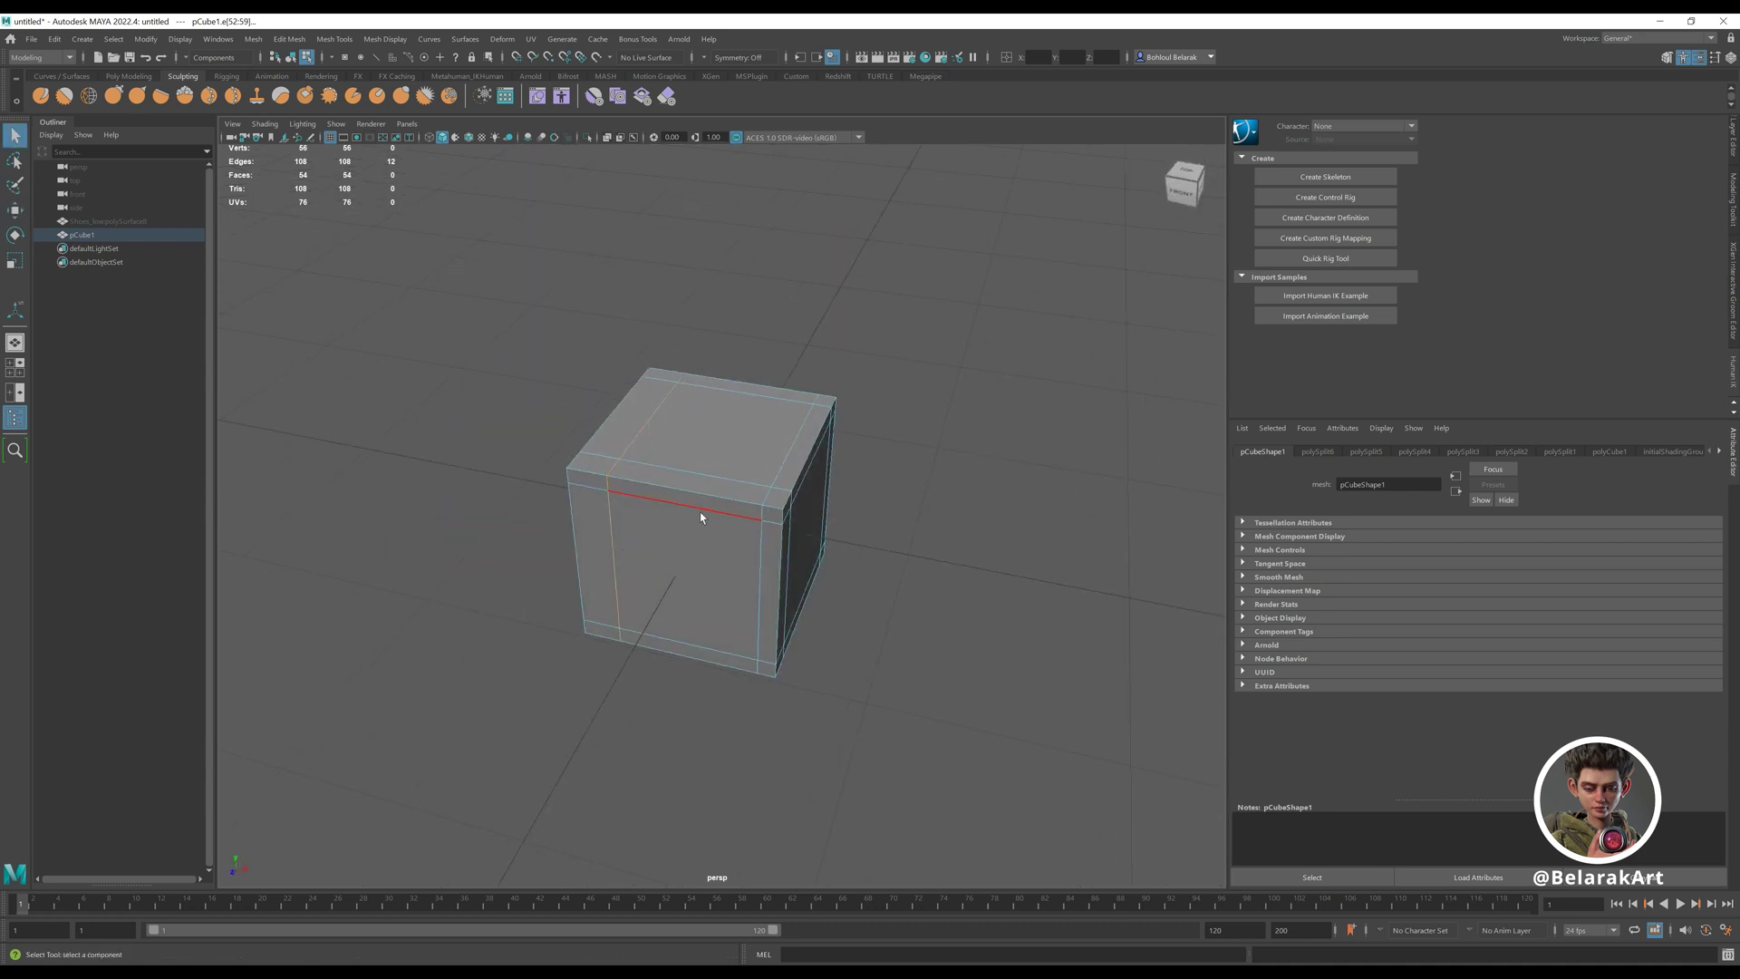
{"action": "key", "text": "F8"}
- Apply Smooth with 1 division to the cube with its adjusted support loops
{"action": "right_click_drag", "start_coordinate": [699, 520], "coordinate": [636, 395], "text": "alt"}
{"action": "left_click_drag", "start_coordinate": [636, 395], "coordinate": [689, 408], "text": "alt"}
{"action": "right_click_drag", "start_coordinate": [689, 408], "coordinate": [698, 508], "text": "alt"}
{"action": "key", "text": "q"}
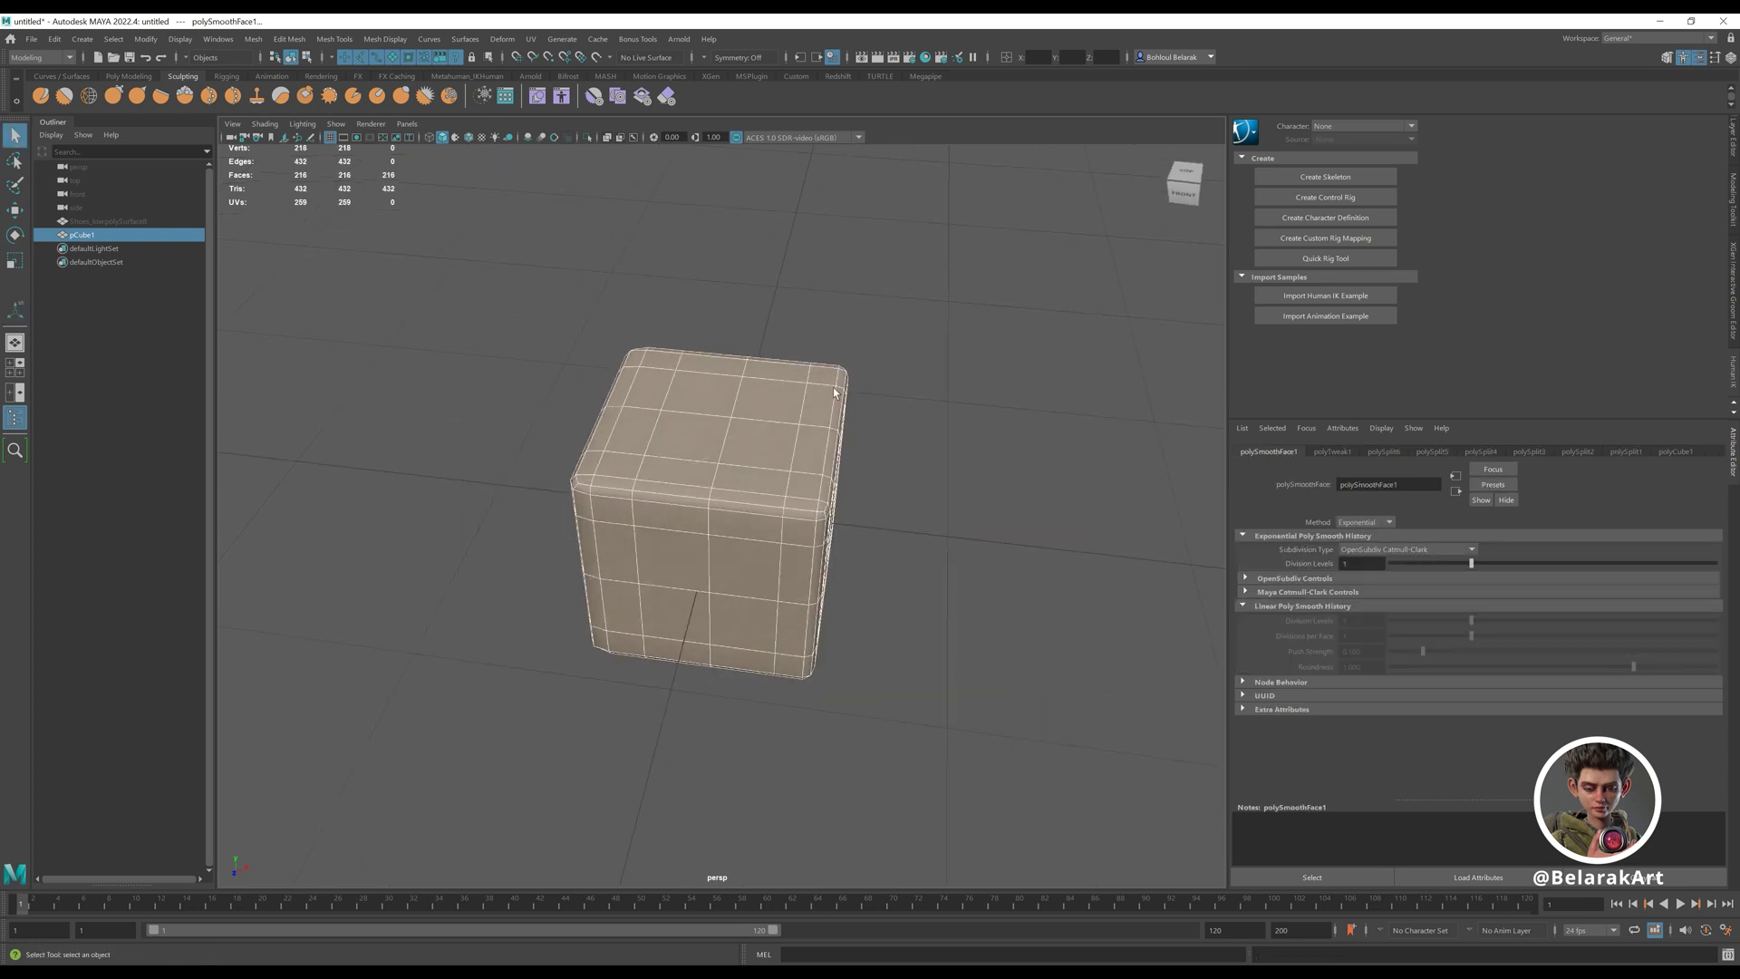
{"action": "left_click_drag", "start_coordinate": [689, 444], "coordinate": [790, 397], "text": "alt"}
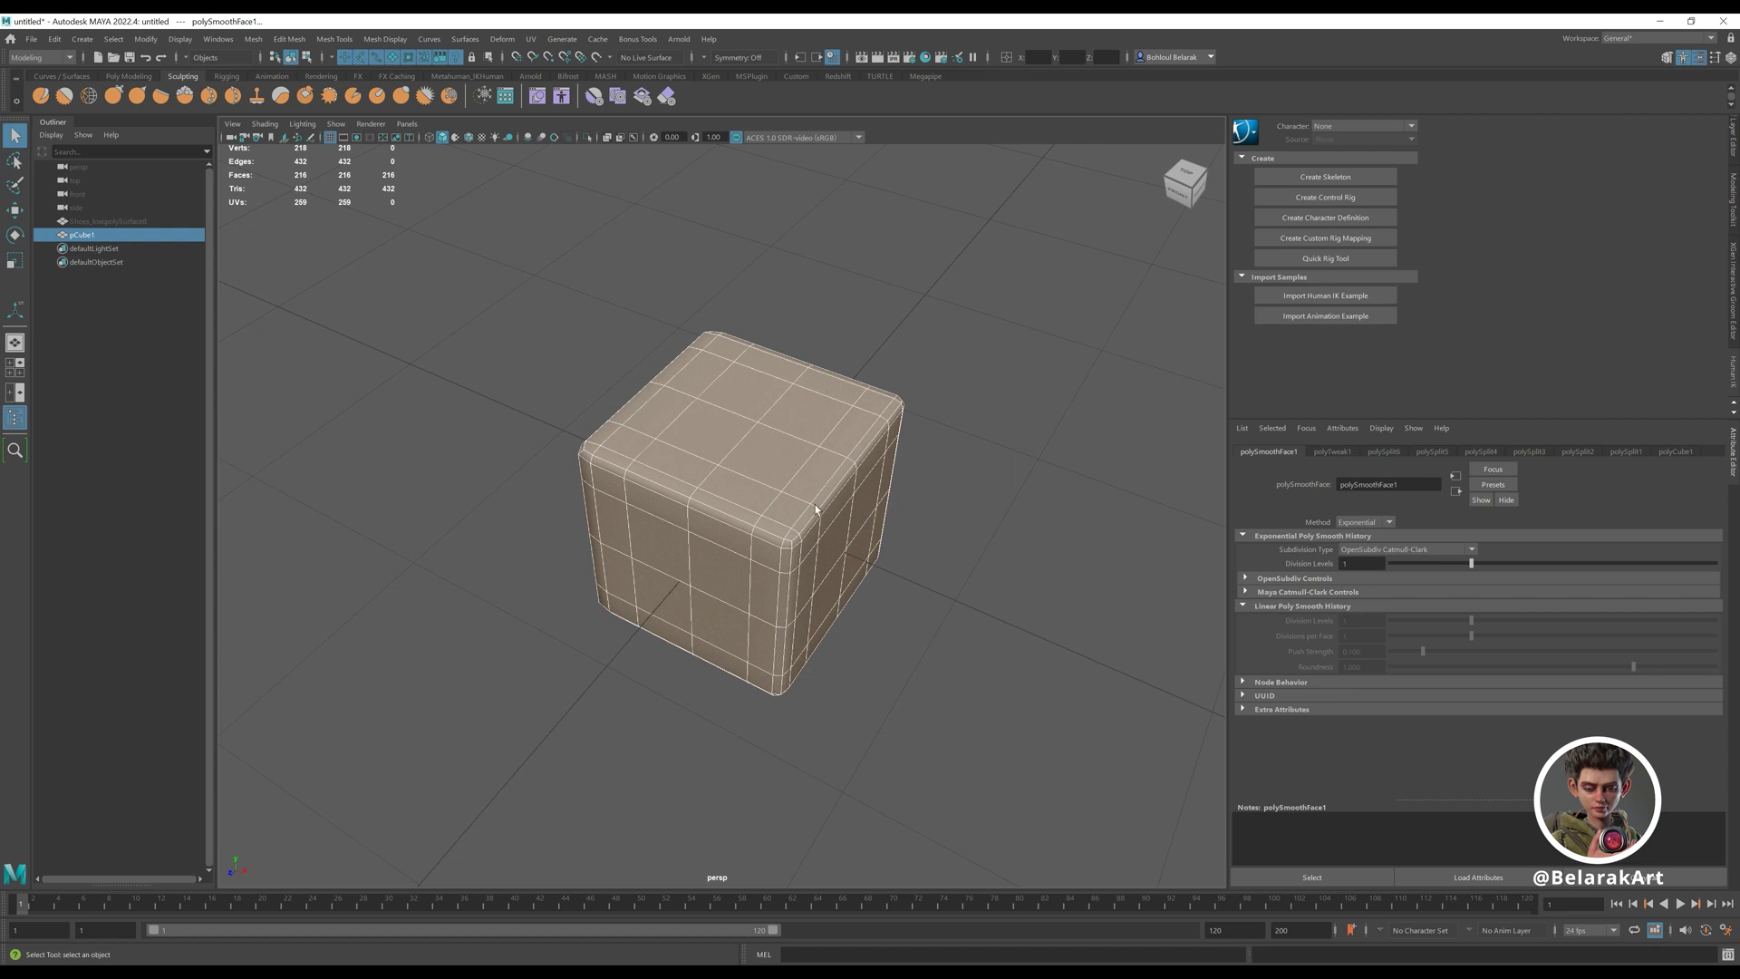
{"action": "left_click_drag", "start_coordinate": [791, 484], "coordinate": [774, 483], "text": "alt"}
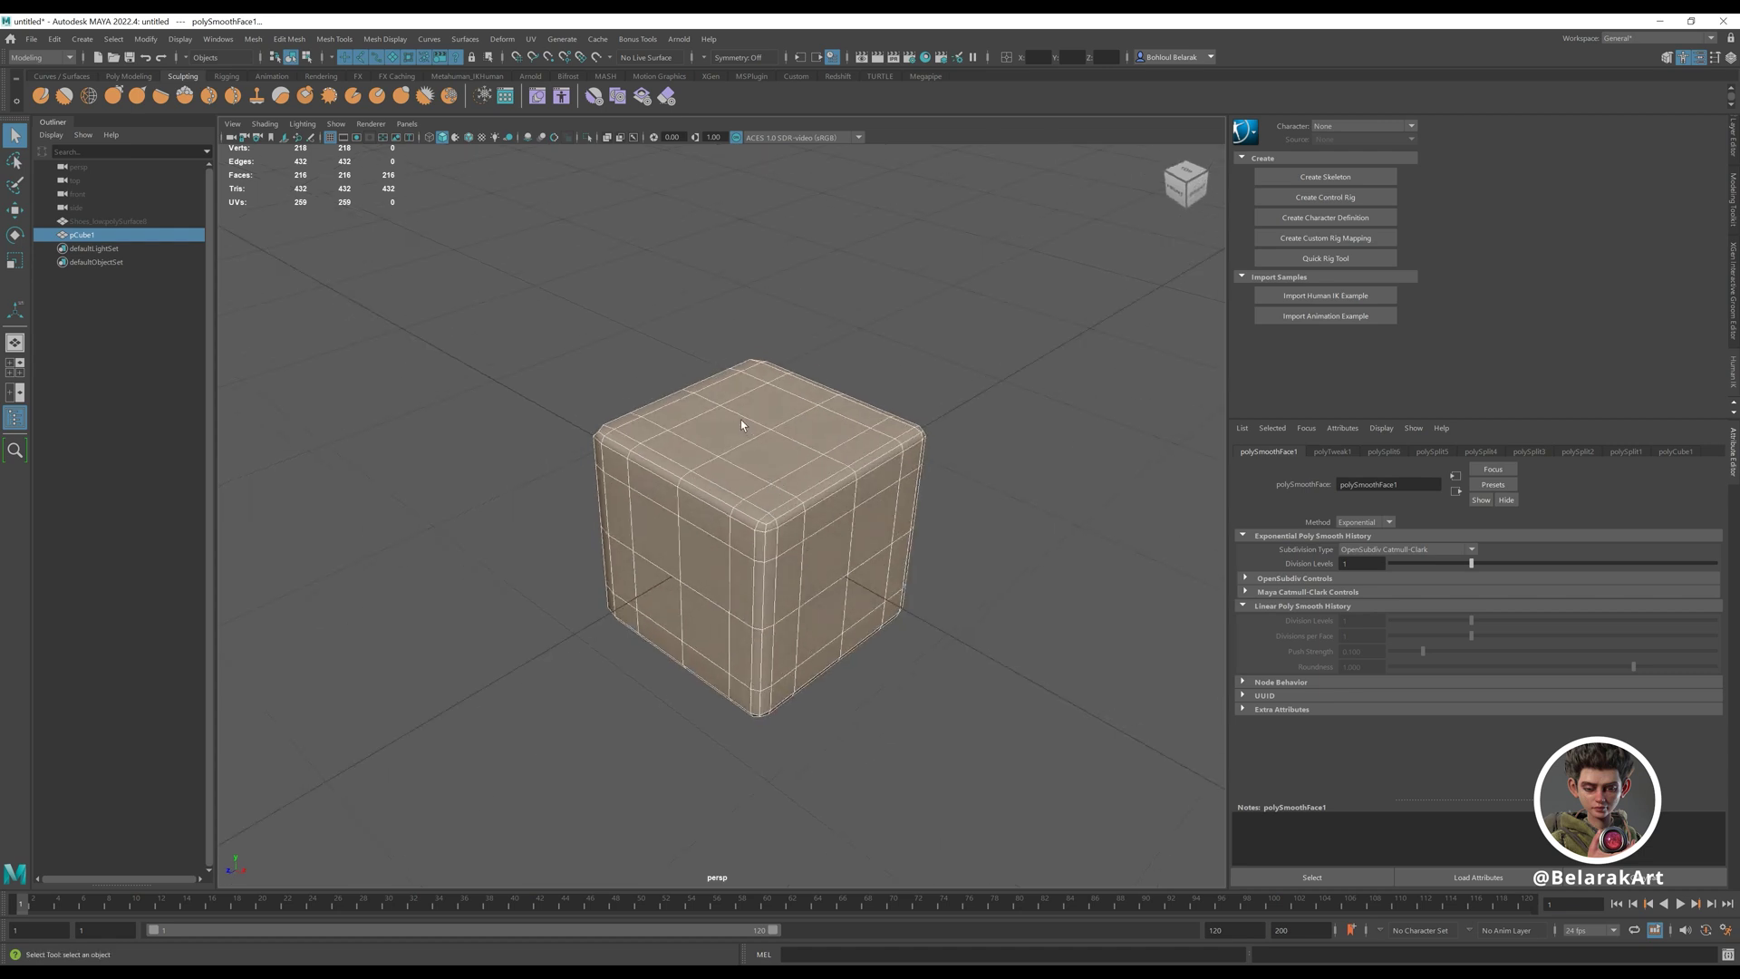
{"action": "left_click", "coordinate": [851, 434]}
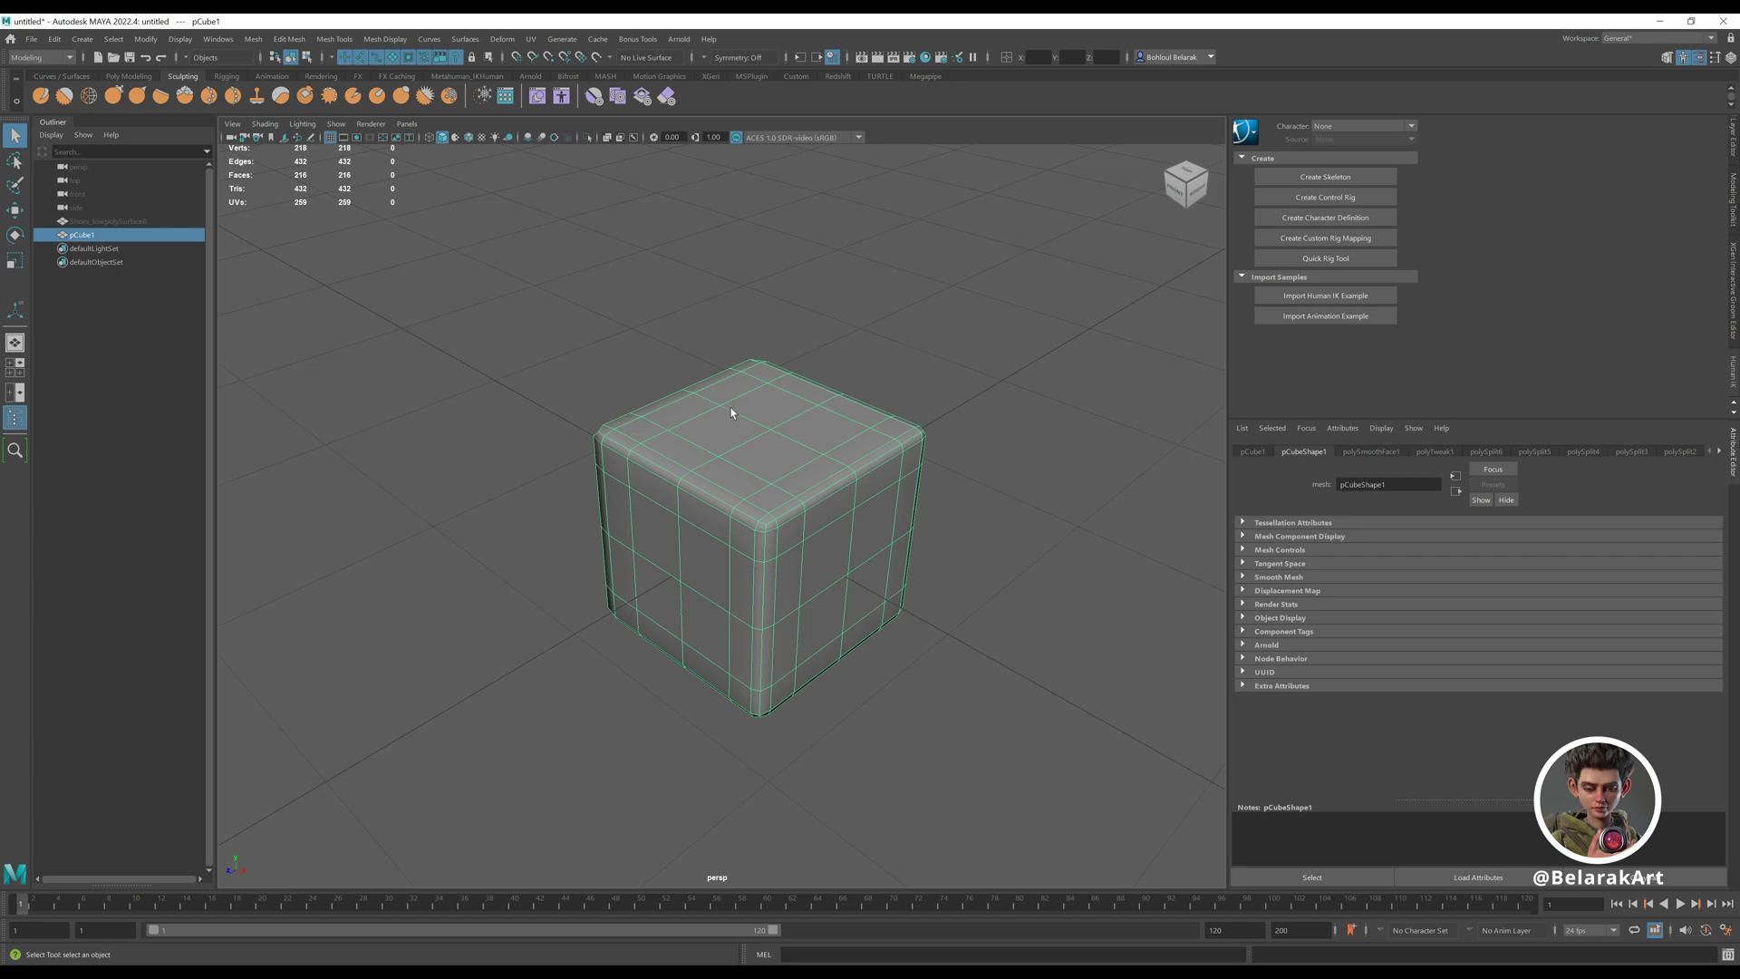
- Activate the Sculpt Tool on the smoothed cube and shrink its brush to roughly the cube's size
{"action": "right_click_drag", "start_coordinate": [730, 408], "coordinate": [676, 396], "text": "shift"}
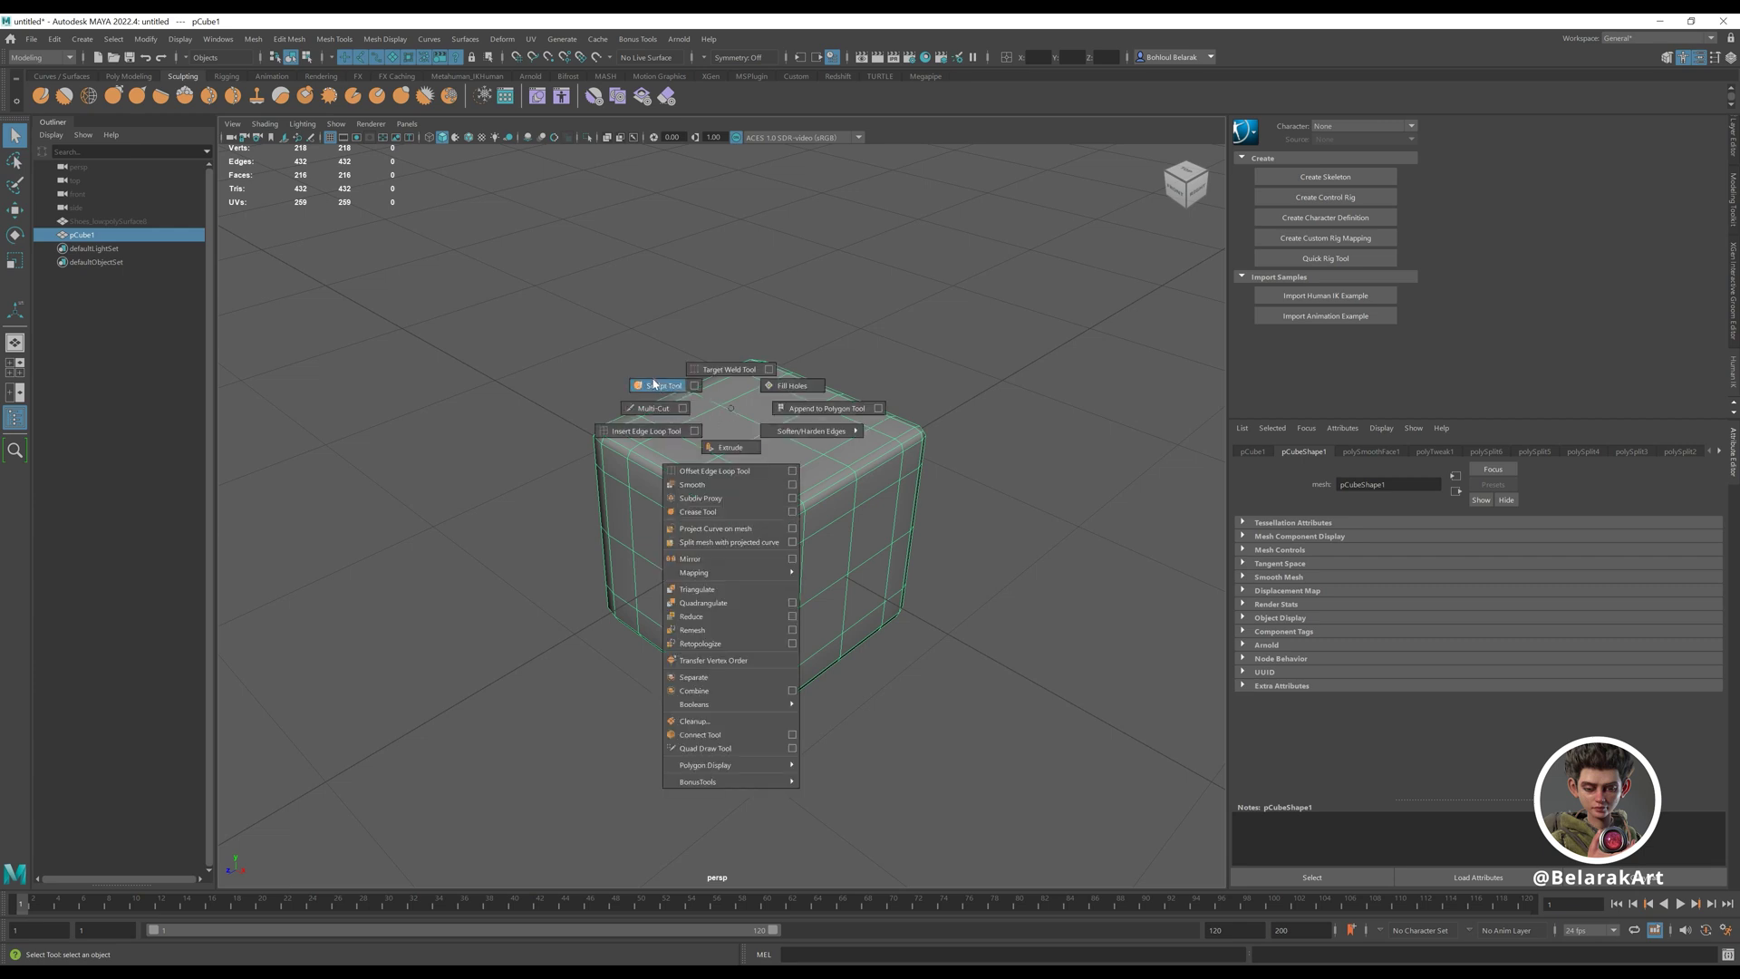
{"action": "right_click_drag", "start_coordinate": [652, 392], "coordinate": [651, 392], "text": "shift"}
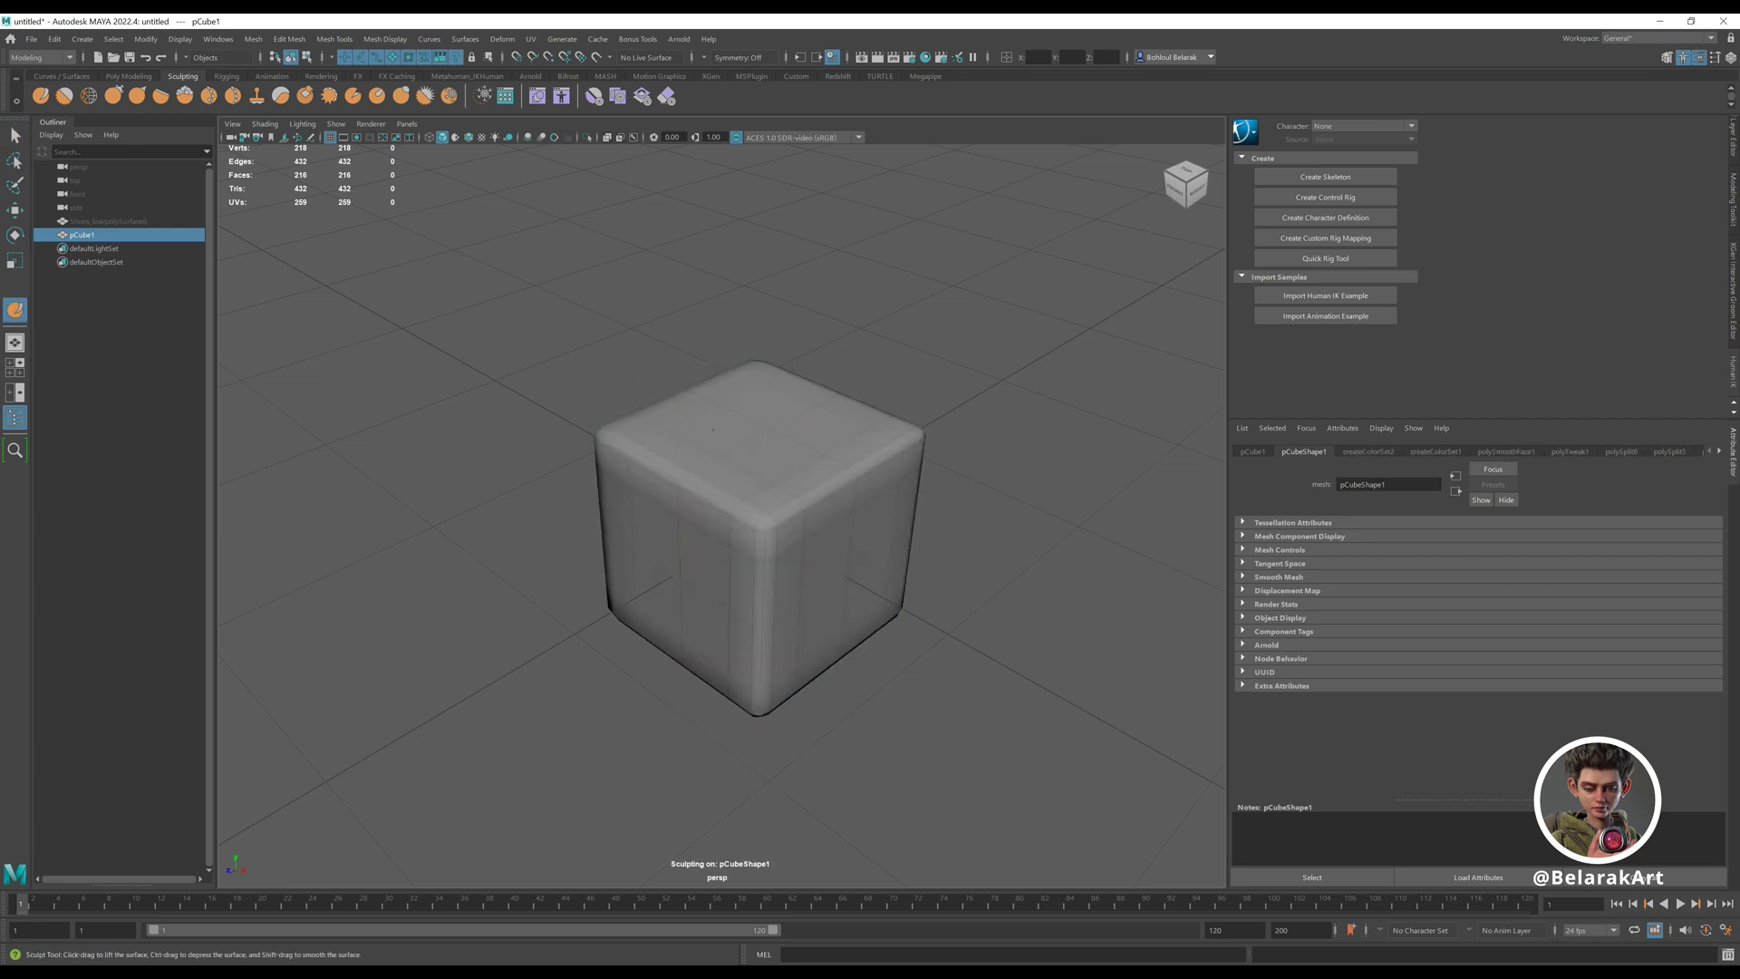
{"action": "scroll", "coordinate": [784, 442], "scroll_direction": "down", "scroll_amount": 3}
{"action": "scroll", "coordinate": [785, 442], "scroll_direction": "up", "scroll_amount": 3}
{"action": "left_click_drag", "start_coordinate": [812, 433], "coordinate": [785, 442], "text": "alt"}
{"action": "right_click_drag", "start_coordinate": [785, 442], "coordinate": [763, 445], "text": "alt"}
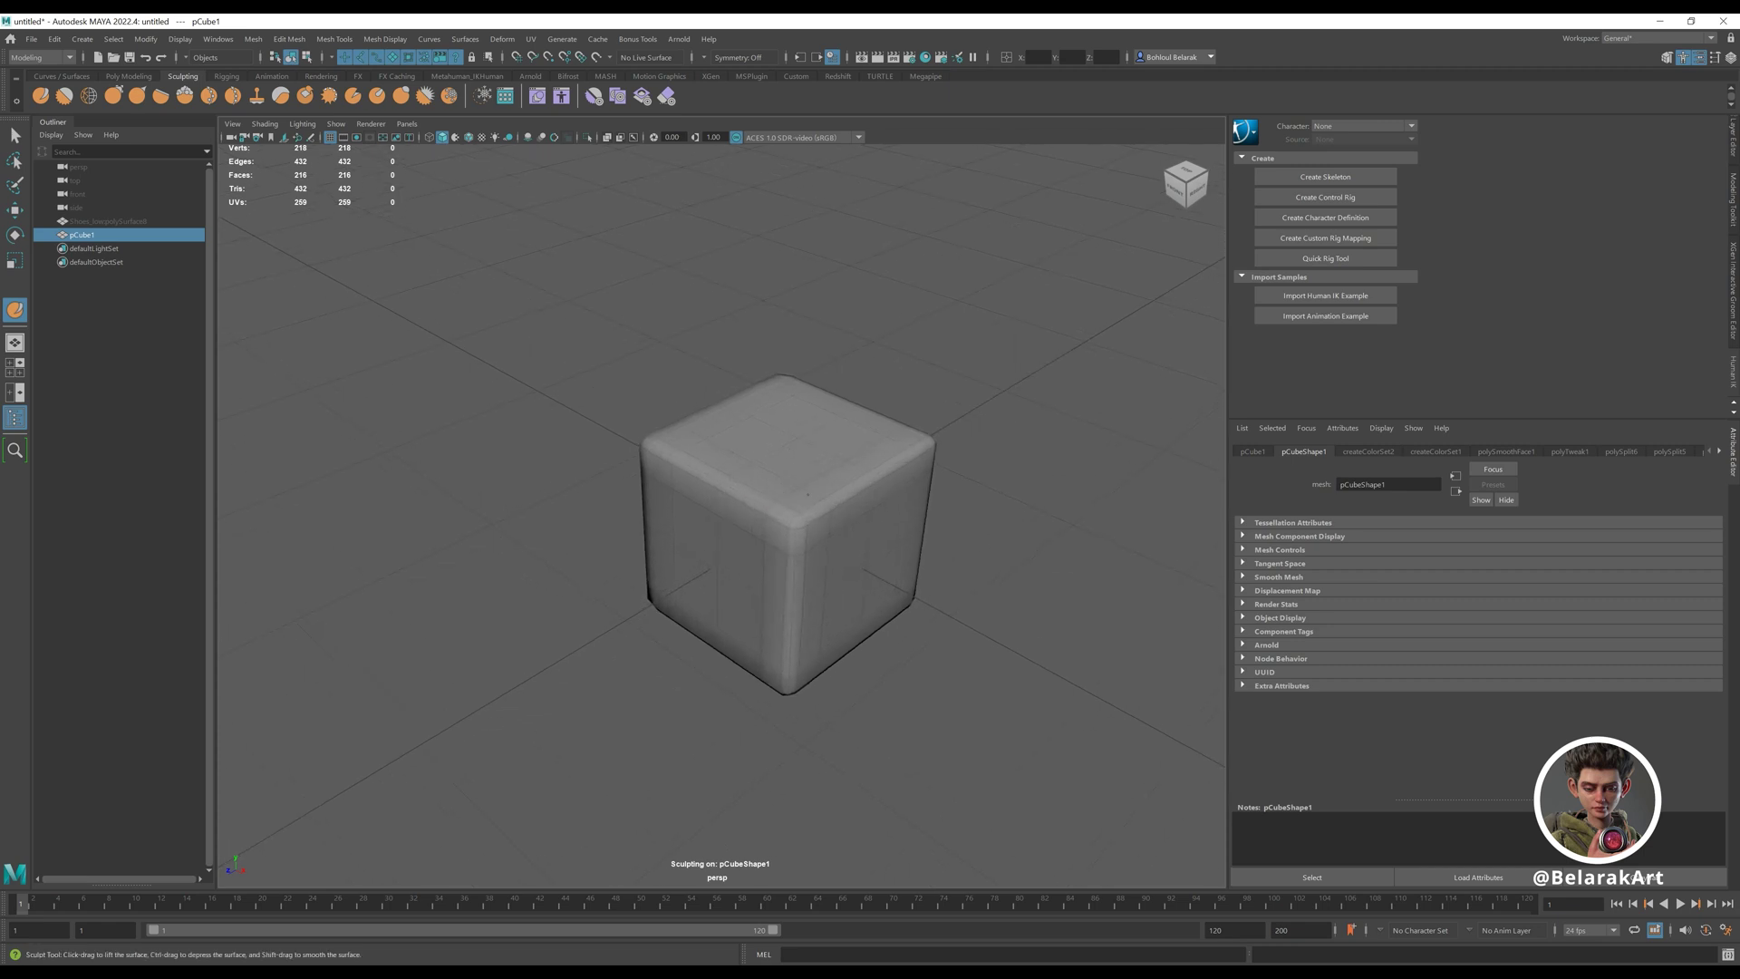
{"action": "scroll", "coordinate": [812, 497], "scroll_direction": "down", "scroll_amount": 5}
{"action": "scroll", "coordinate": [622, 404], "scroll_direction": "down", "scroll_amount": 2}
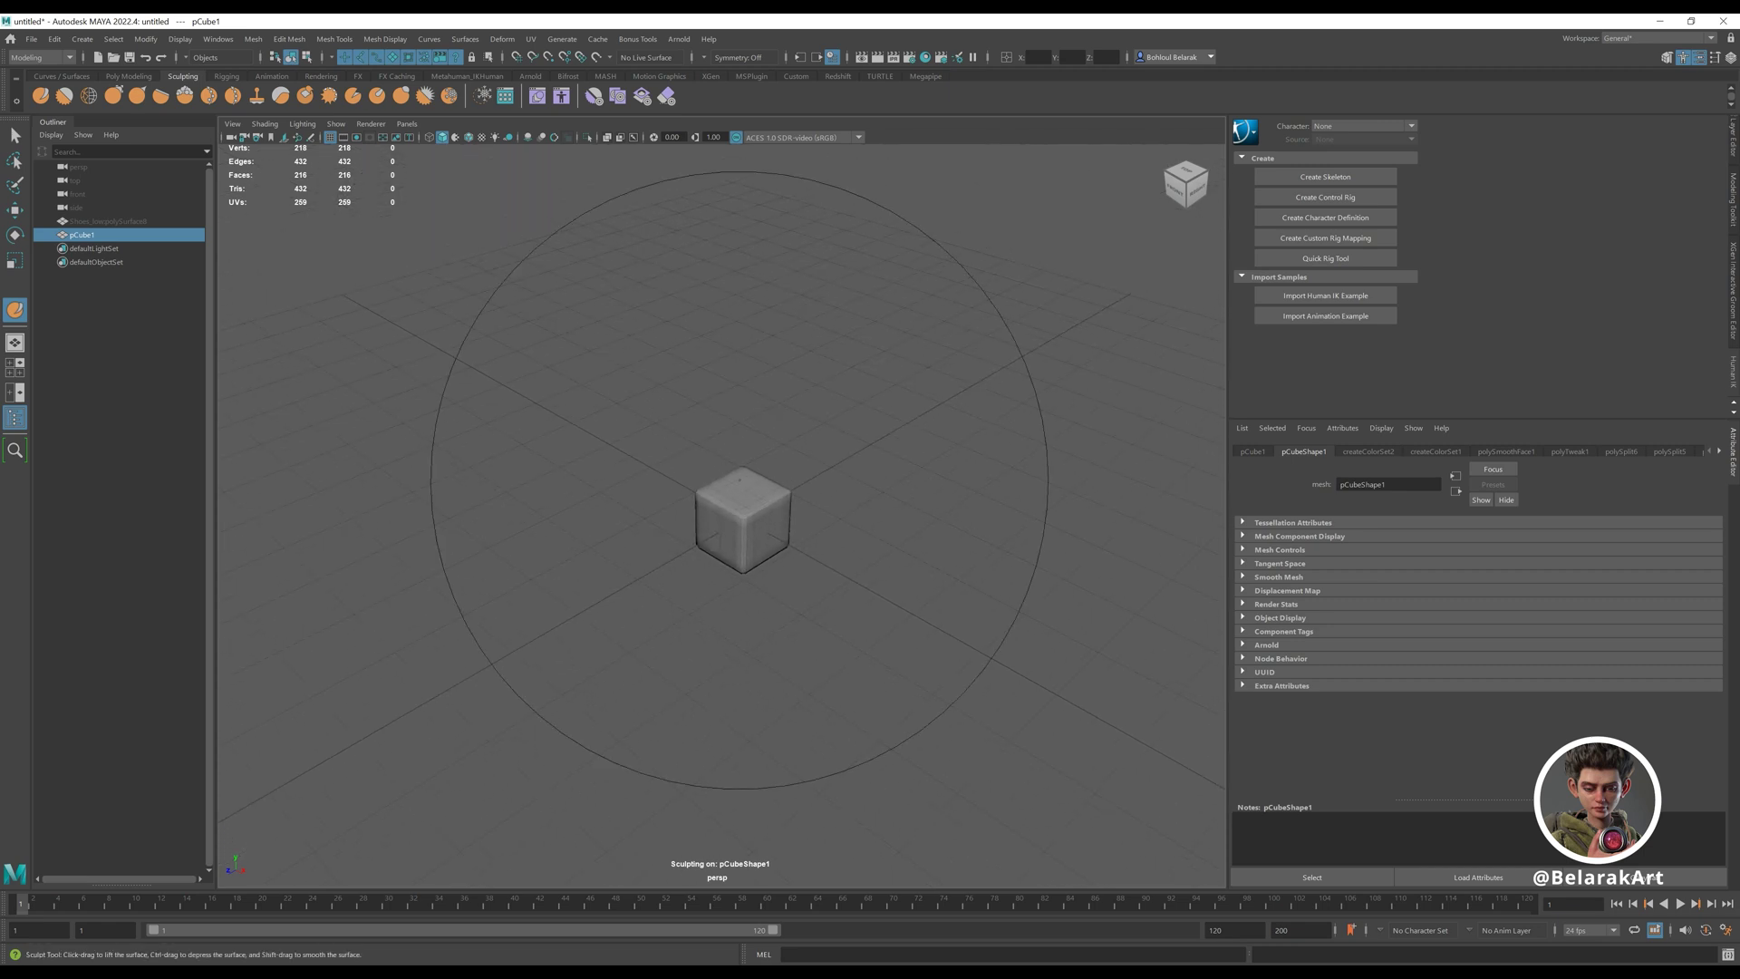
{"action": "right_click_drag", "start_coordinate": [741, 491], "coordinate": [737, 492], "text": "alt"}
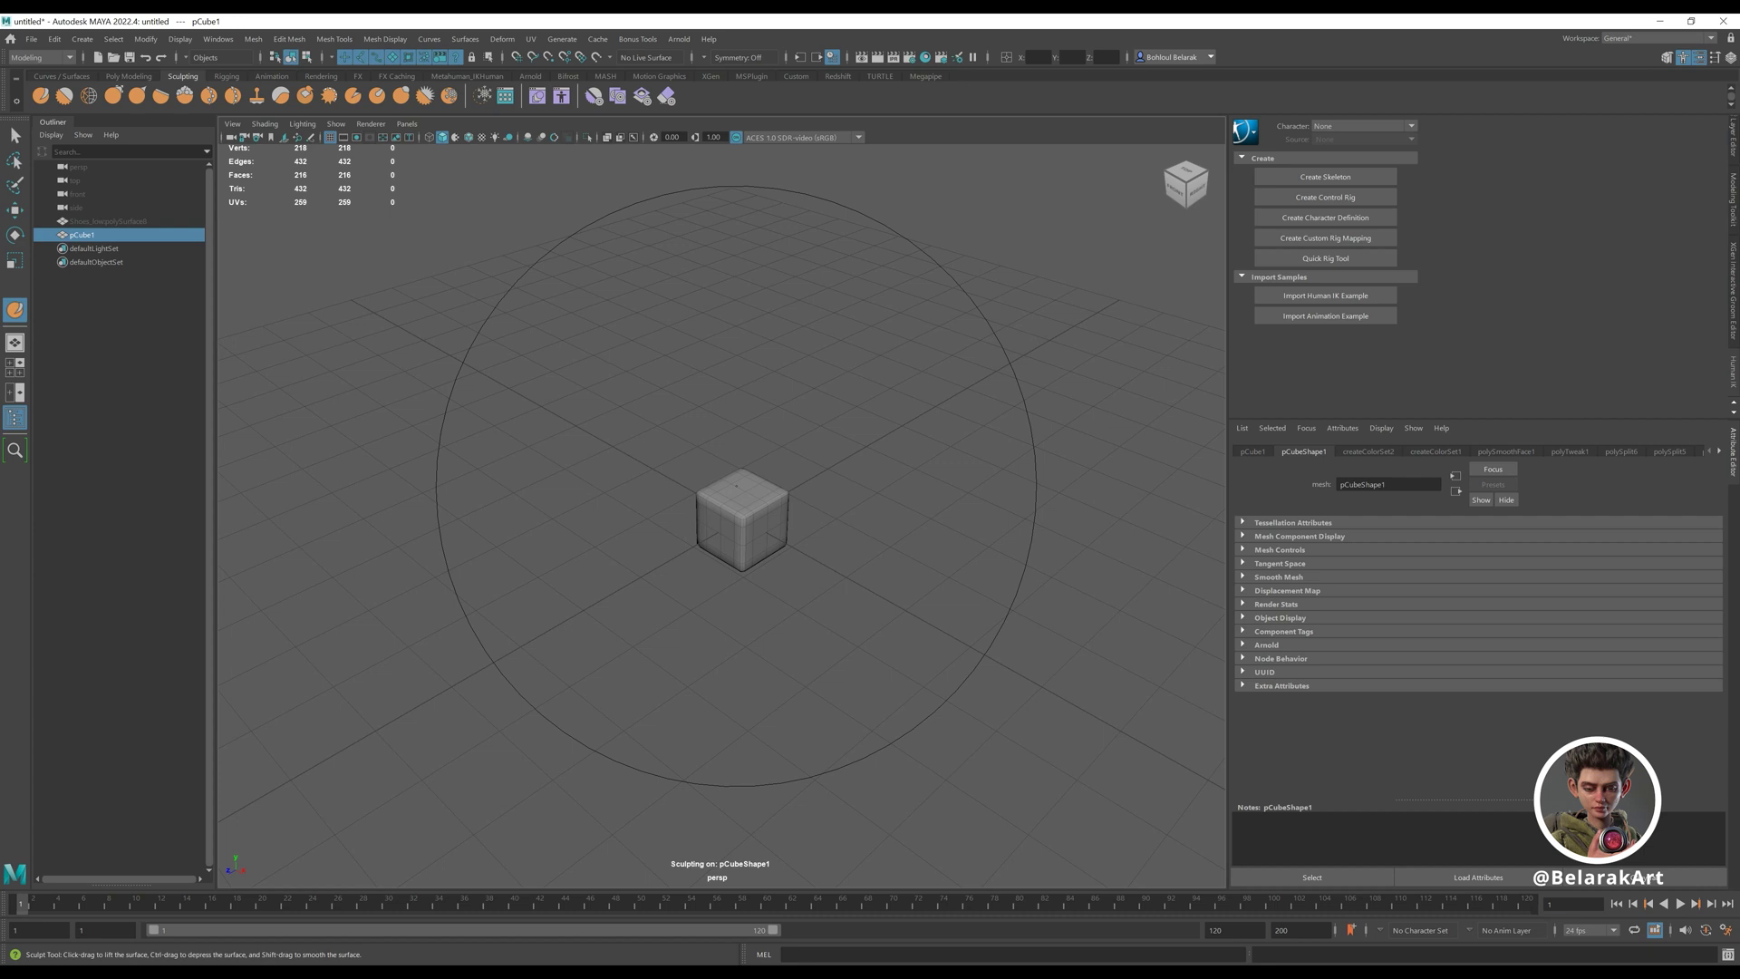
{"action": "left_click_drag", "start_coordinate": [736, 486], "coordinate": [509, 486]}
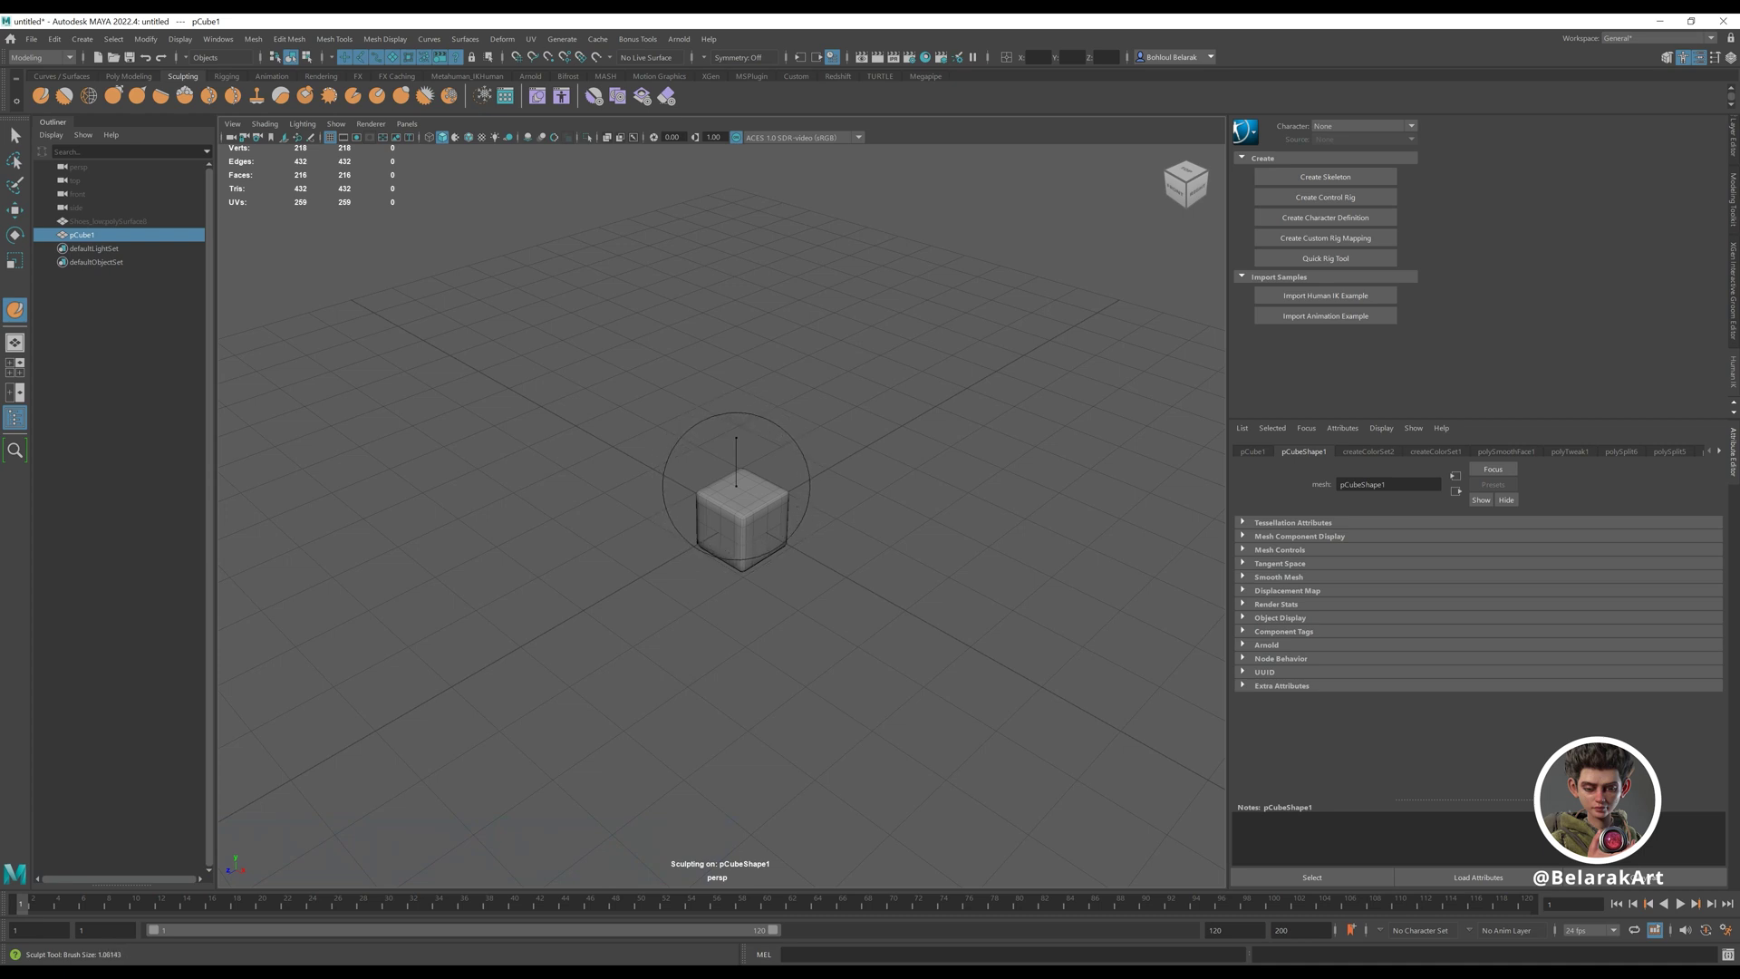
- Sculpt a short stroke on the cube's top face near its corner with the Sculpt Tool
{"action": "key", "text": "f"}
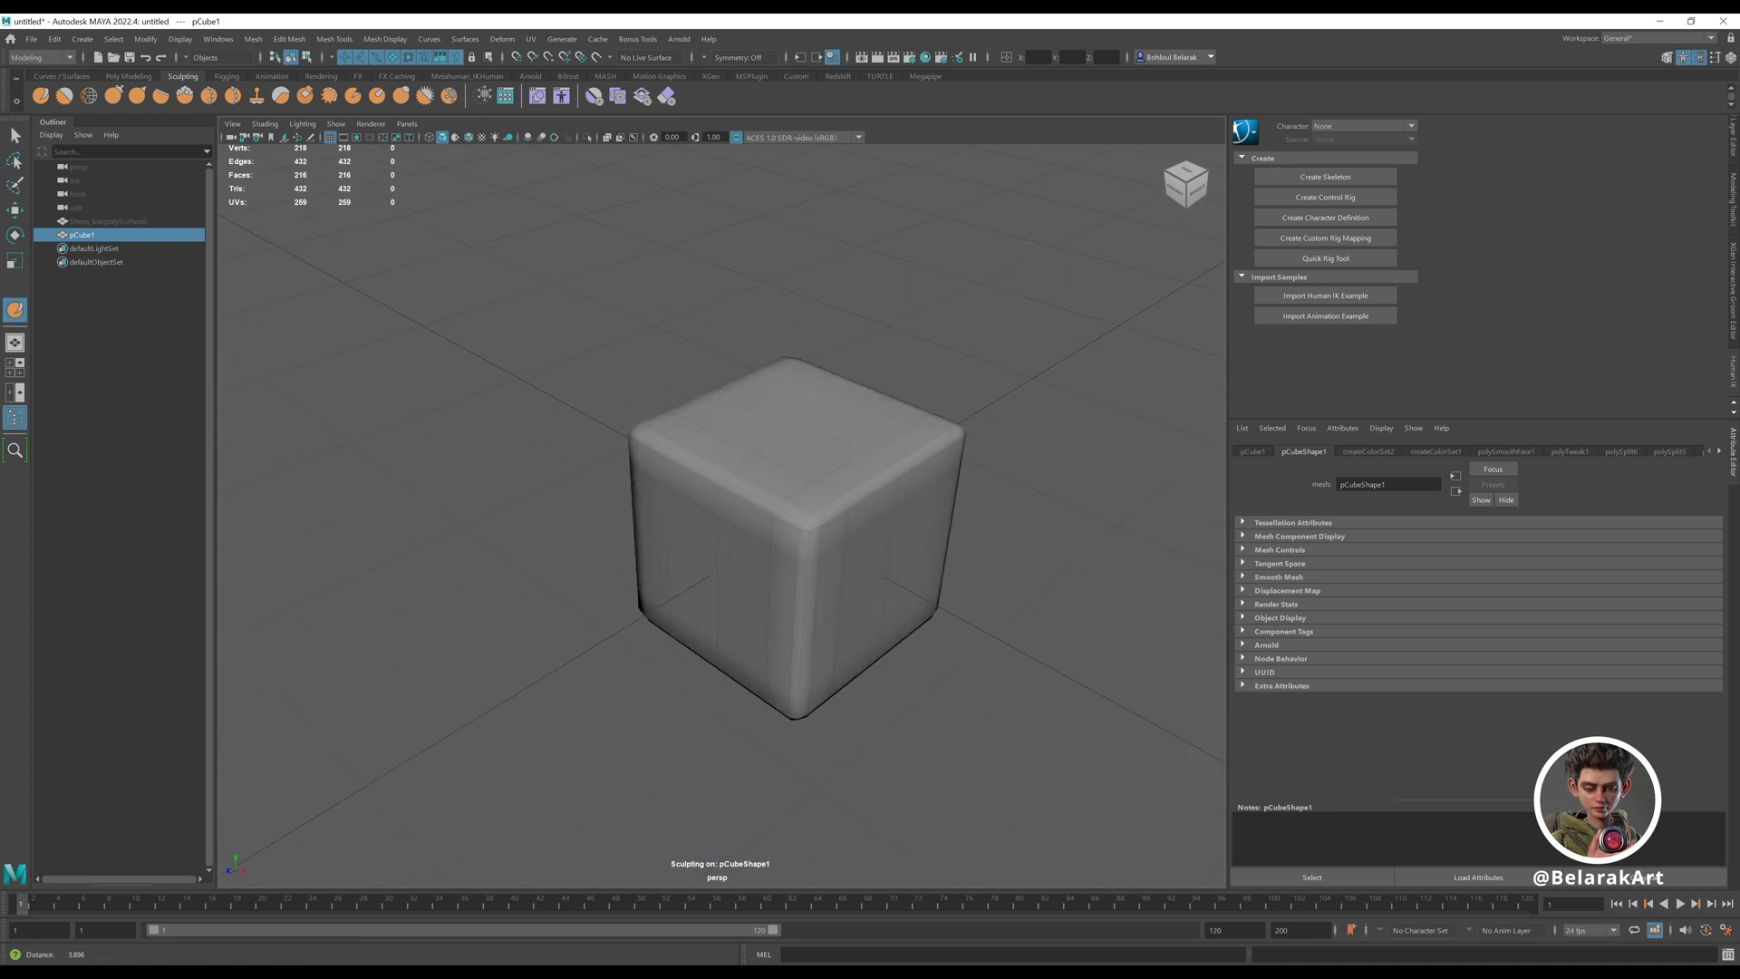
{"action": "middle_click_drag", "start_coordinate": [840, 432], "coordinate": [744, 466], "text": "alt"}
{"action": "right_click_drag", "start_coordinate": [744, 466], "coordinate": [571, 373], "text": "alt"}
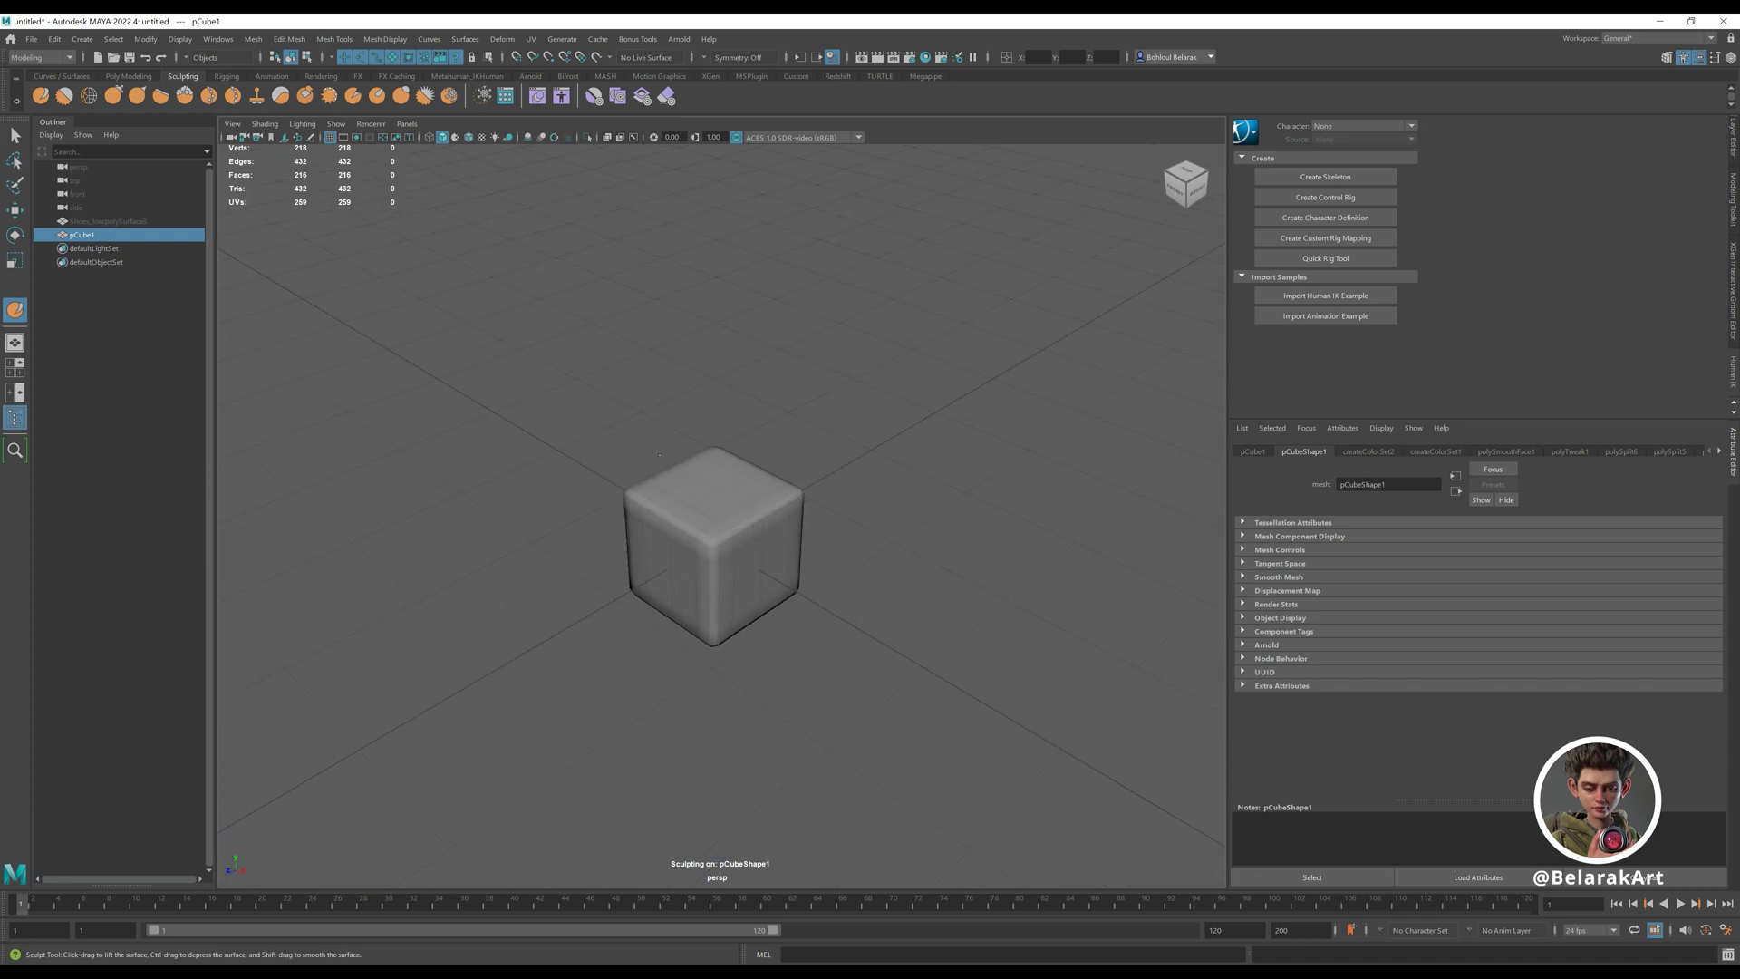
{"action": "left_click_drag", "start_coordinate": [671, 480], "coordinate": [650, 495]}
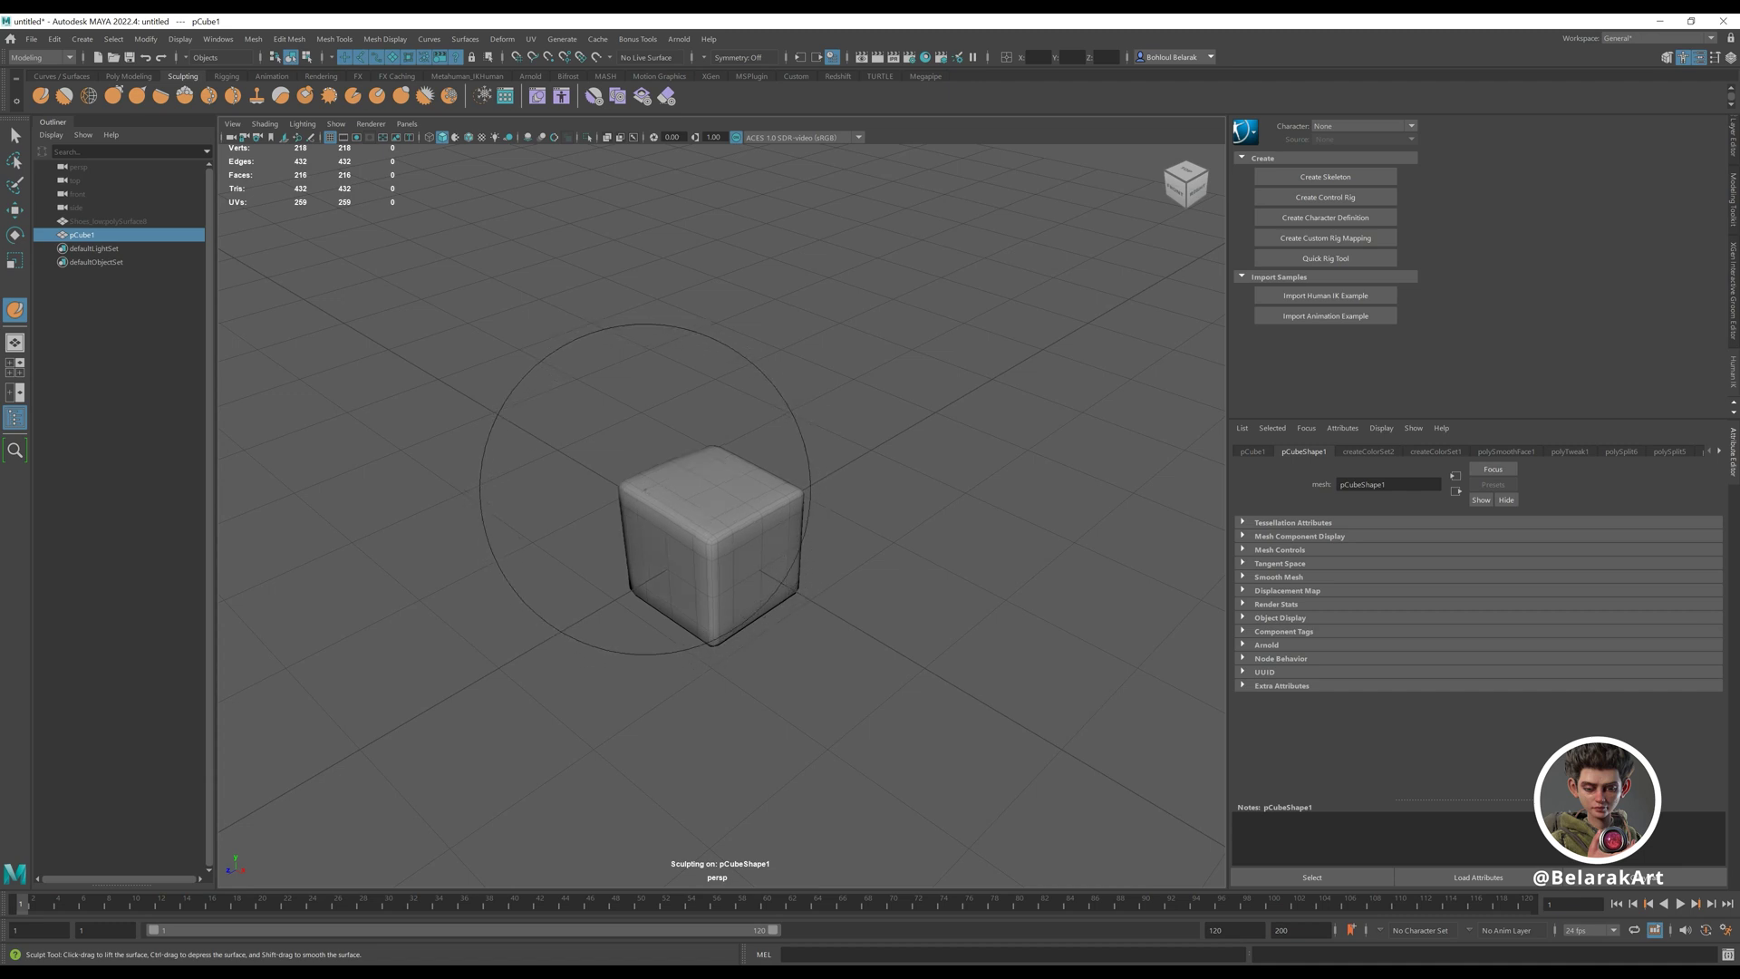
{"action": "scroll", "coordinate": [653, 494], "scroll_direction": "up", "scroll_amount": 2}
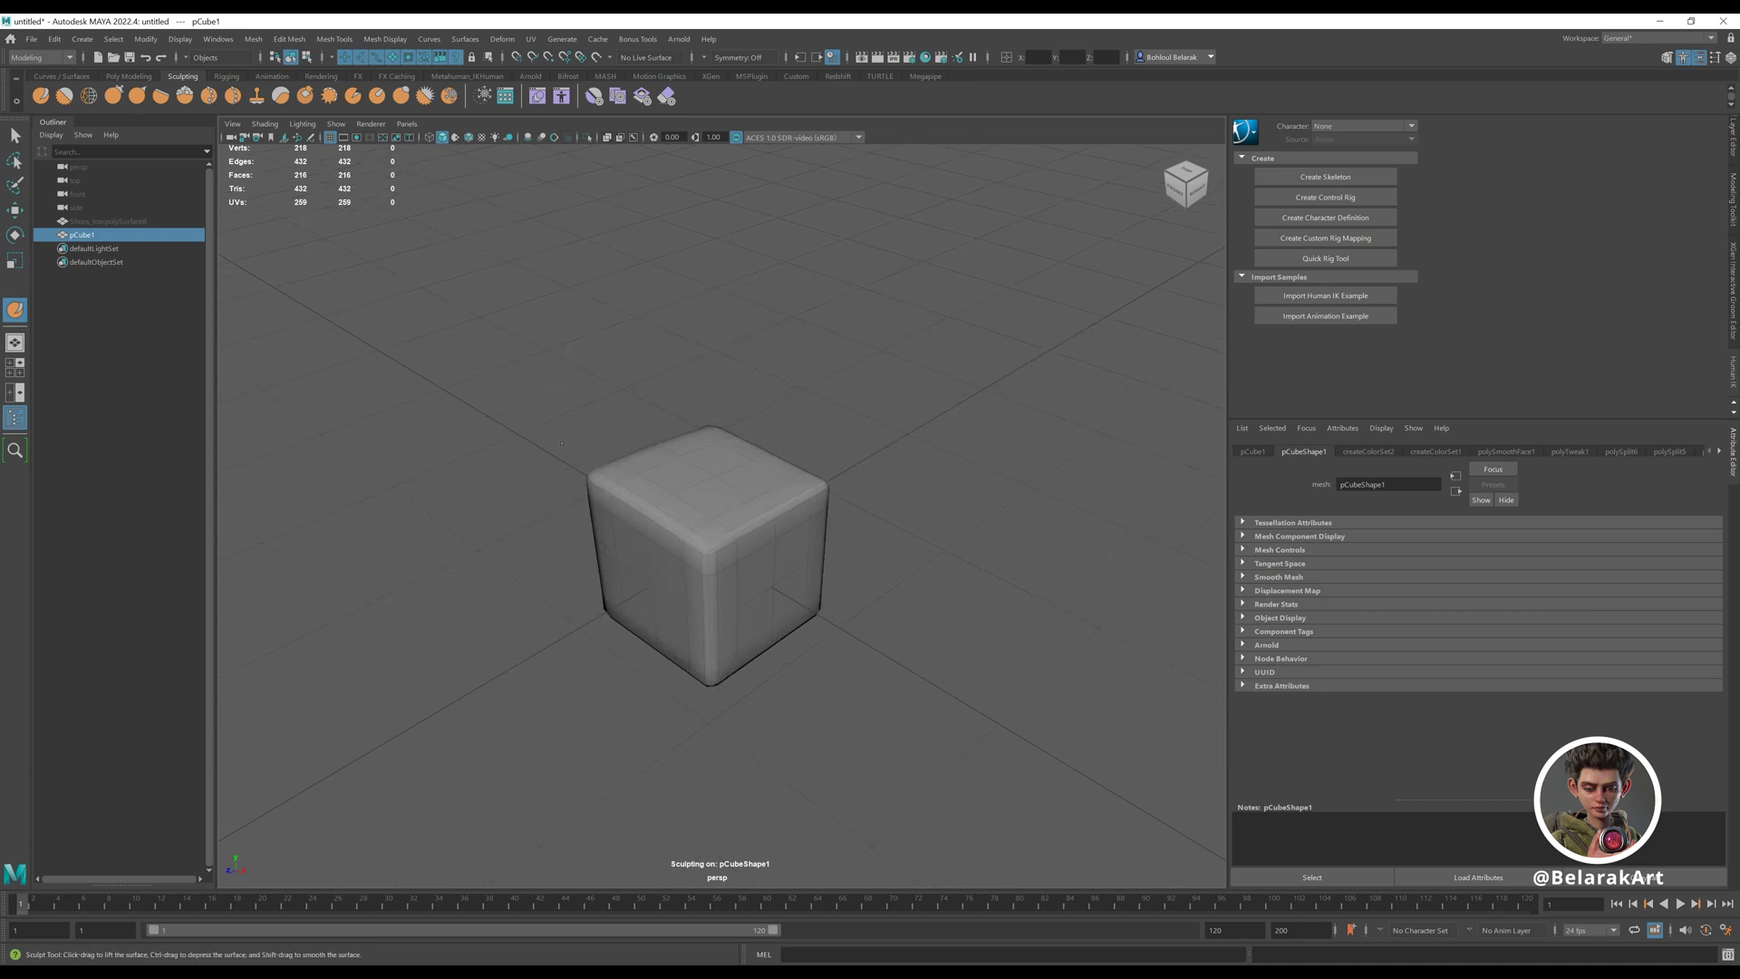
- Open the Sculpt Tool settings and set the brush strength to 0.1
{"action": "double_click", "coordinate": [16, 309]}
{"action": "mouse_move", "coordinate": [354, 247]}
{"action": "left_mouse_down"}
{"action": "mouse_move", "coordinate": [849, 196]}
{"action": "mouse_move", "coordinate": [1290, 209]}
{"action": "left_mouse_up"}
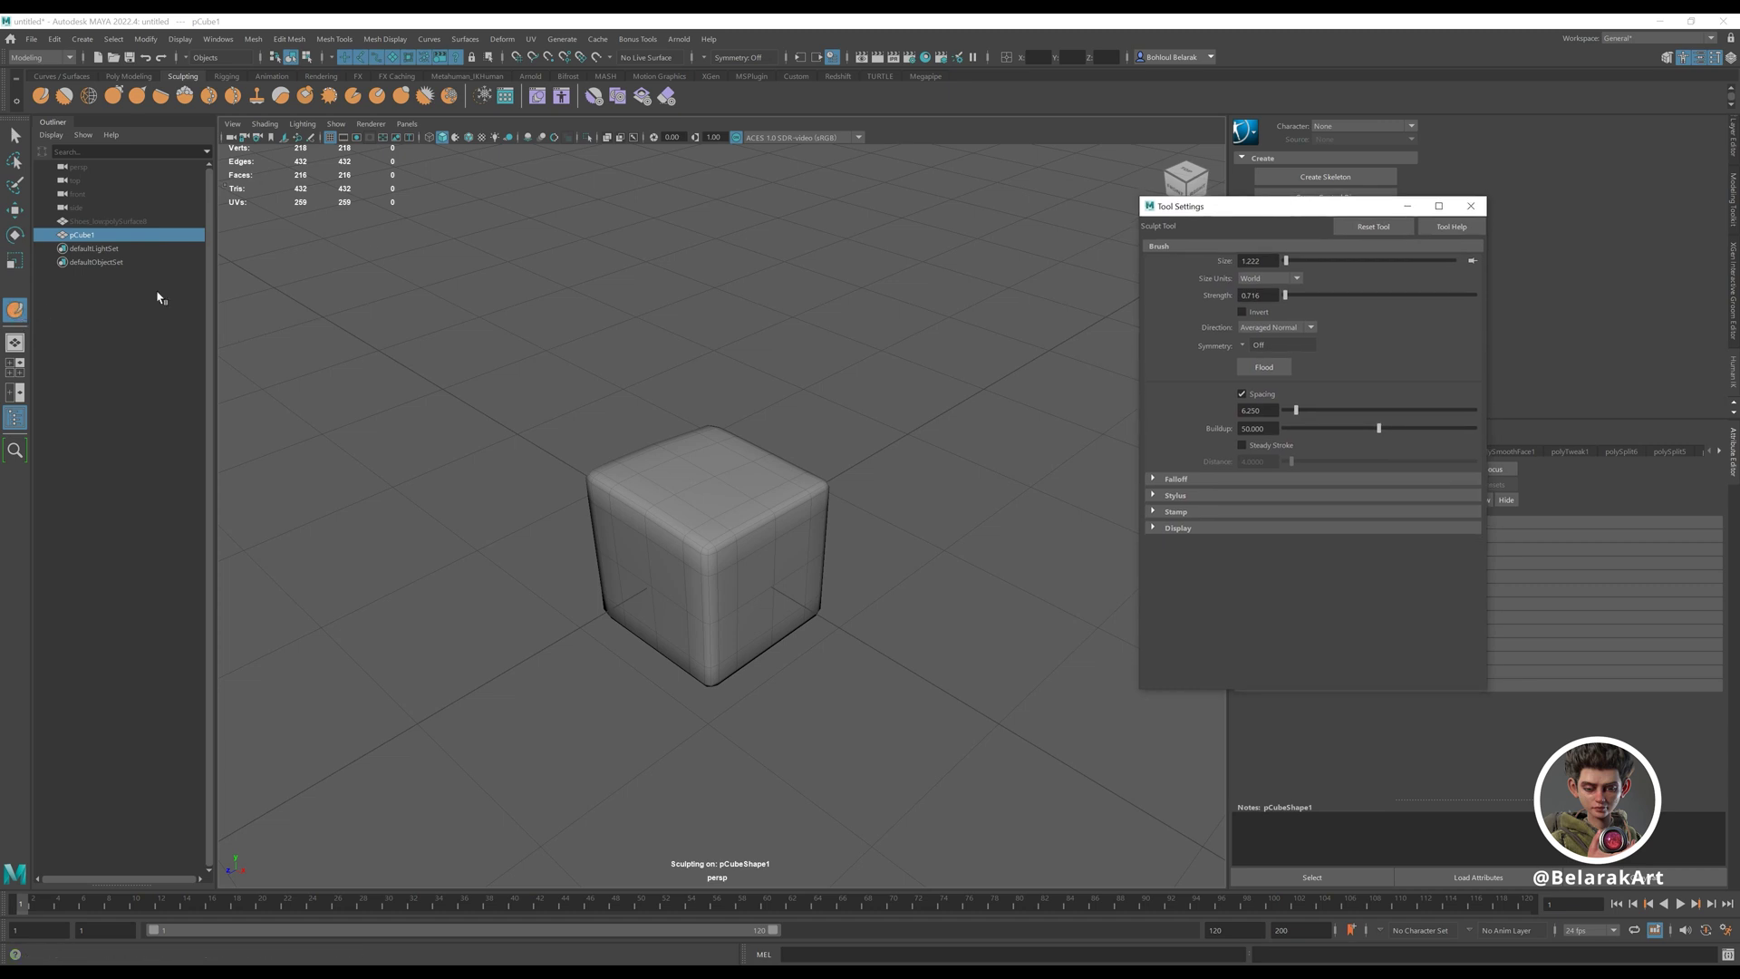
{"action": "left_click_drag", "start_coordinate": [1224, 215], "coordinate": [1158, 274]}
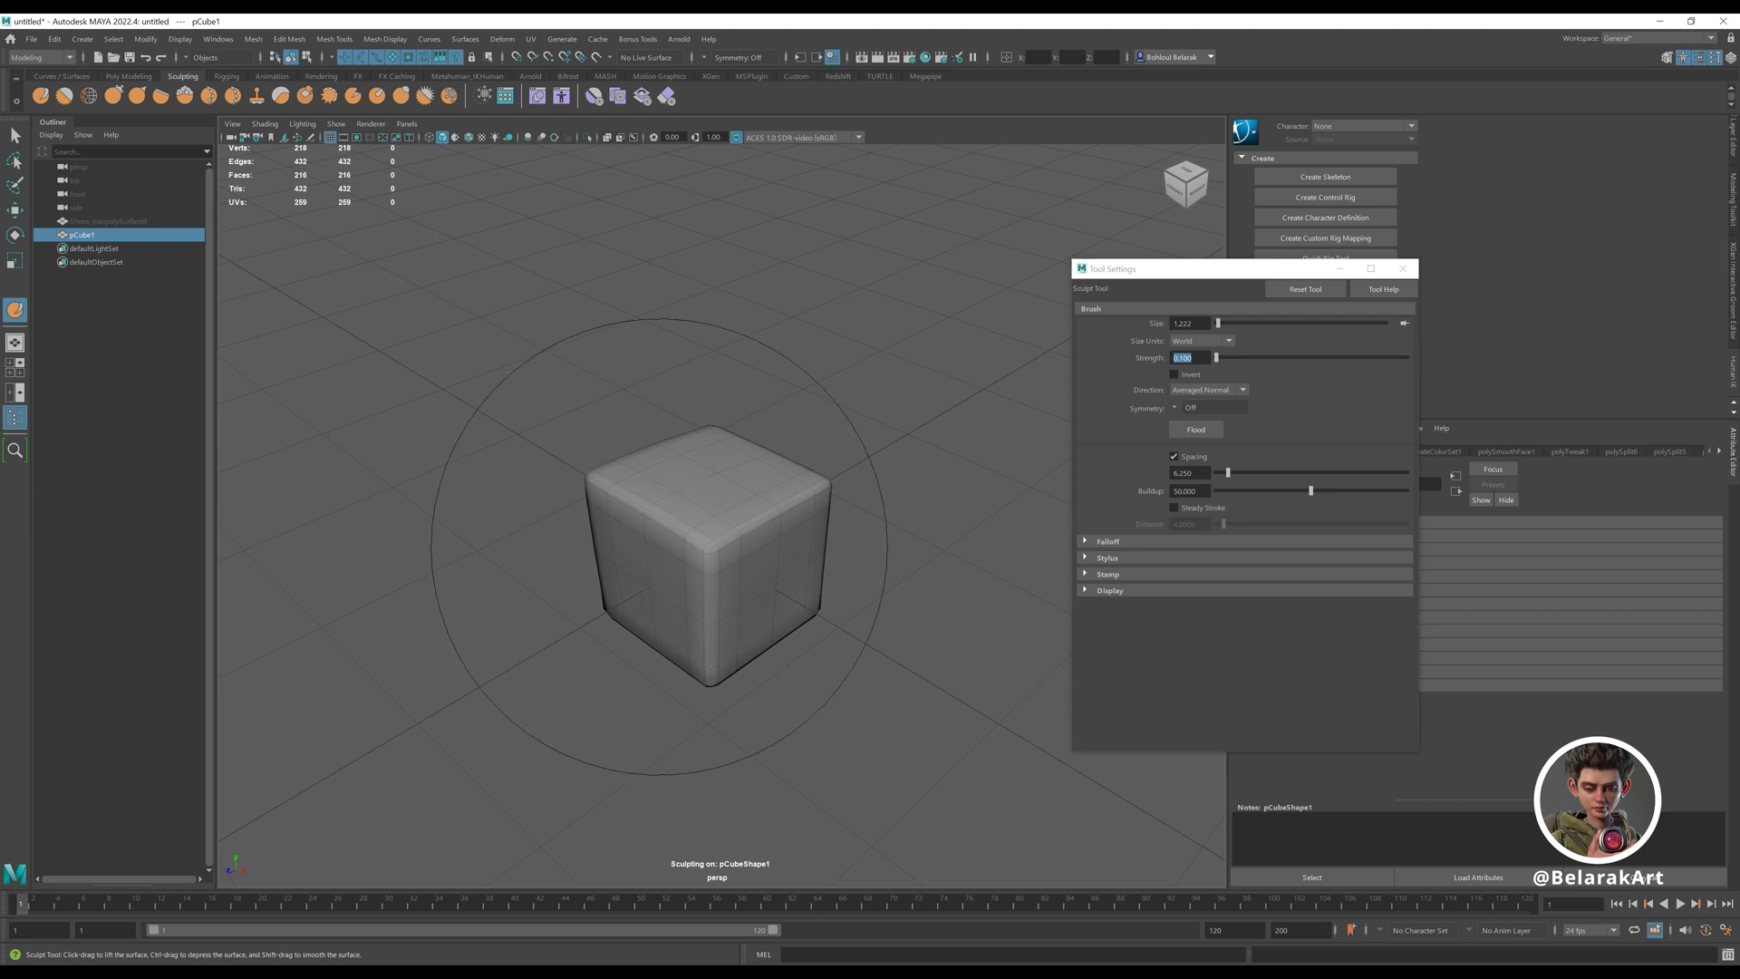
{"action": "scroll", "coordinate": [726, 481], "scroll_direction": "up", "scroll_amount": 2}
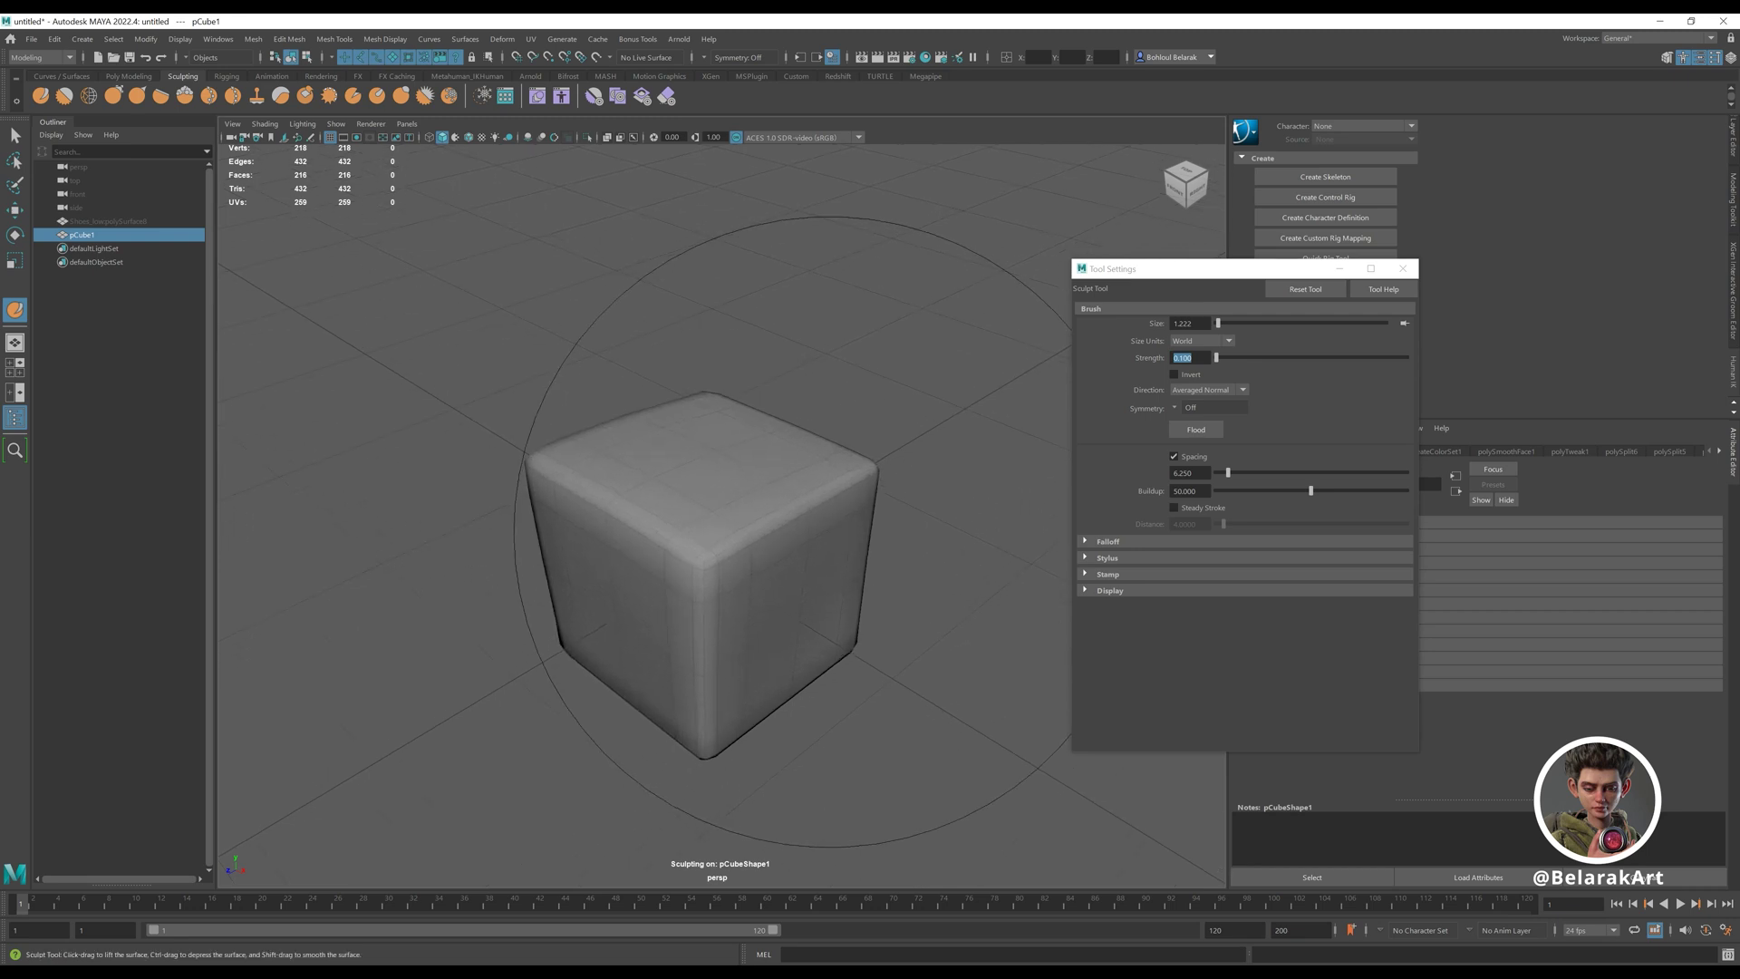
{"action": "scroll", "coordinate": [788, 481], "scroll_direction": "down", "scroll_amount": 3}
{"action": "scroll", "coordinate": [858, 520], "scroll_direction": "up", "scroll_amount": 2}
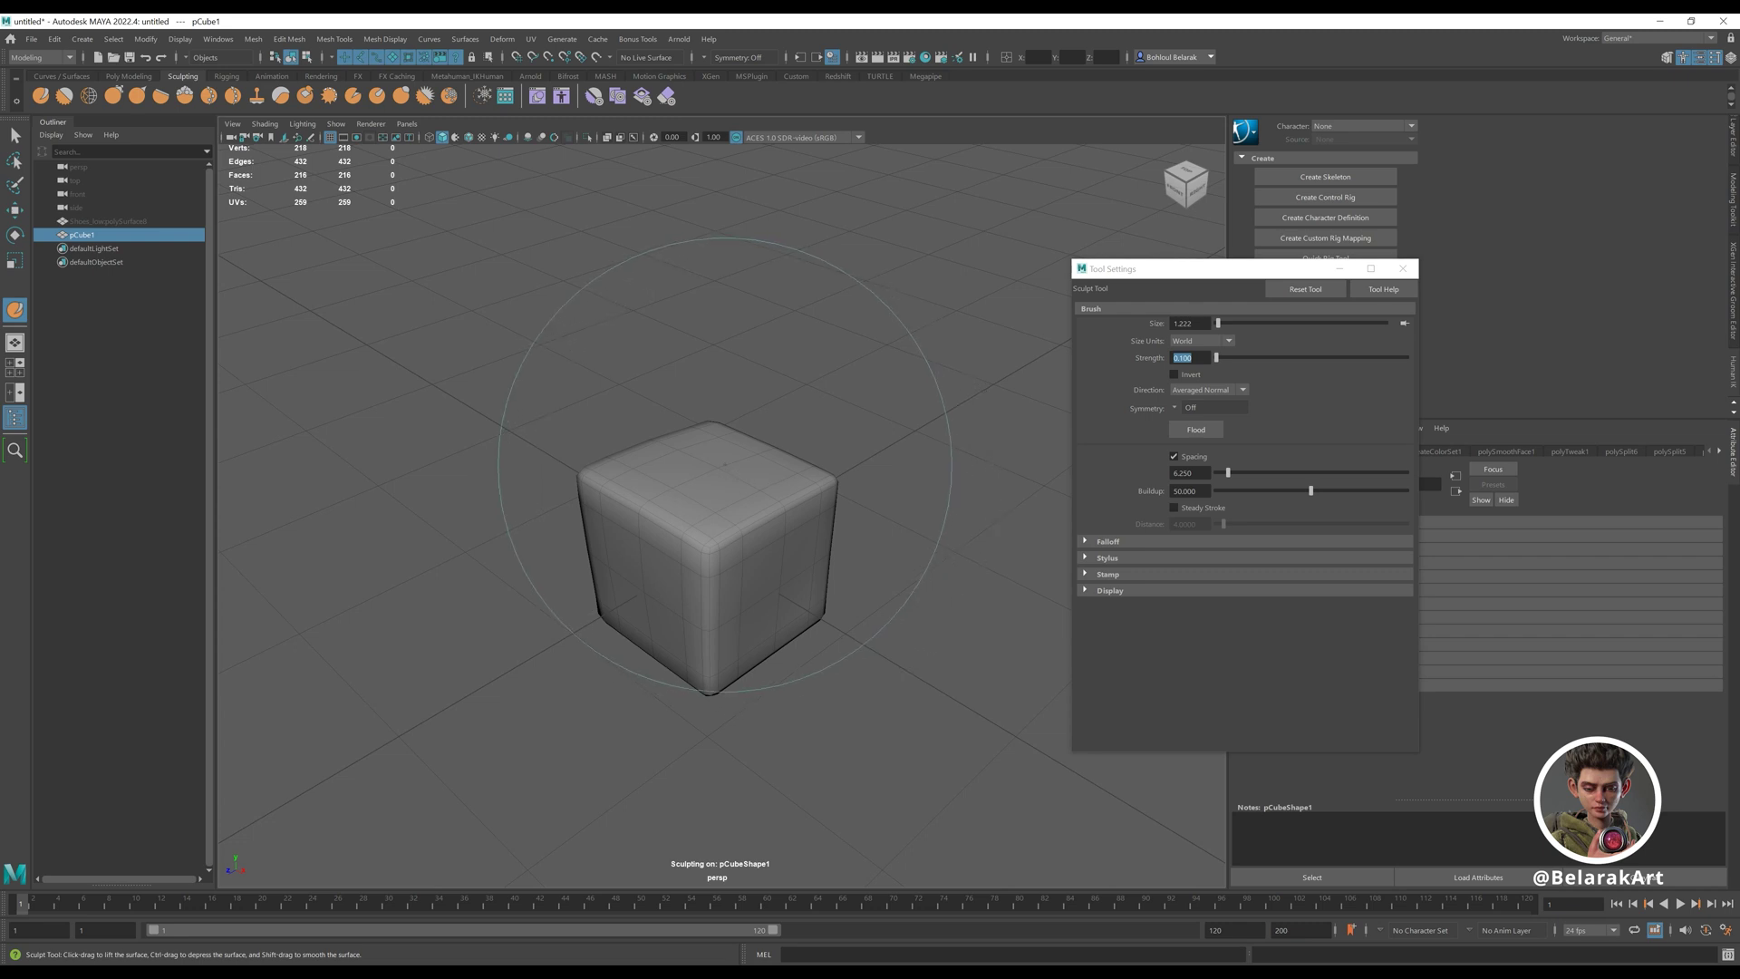
- Switch to the Grab sculpting brush and pull the cube's top and sides into an irregular shape
{"action": "mouse_move", "coordinate": [724, 467]}
{"action": "right_mouse_down", "text": "shift"}
{"action": "mouse_move", "coordinate": [715, 433]}
{"action": "mouse_move", "coordinate": [689, 471]}
{"action": "mouse_move", "coordinate": [741, 428]}
{"action": "mouse_move", "coordinate": [660, 470]}
{"action": "mouse_move", "coordinate": [716, 494]}
{"action": "mouse_move", "coordinate": [770, 486]}
{"action": "mouse_move", "coordinate": [657, 464]}
{"action": "mouse_move", "coordinate": [734, 430]}
{"action": "right_mouse_up", "text": "shift"}
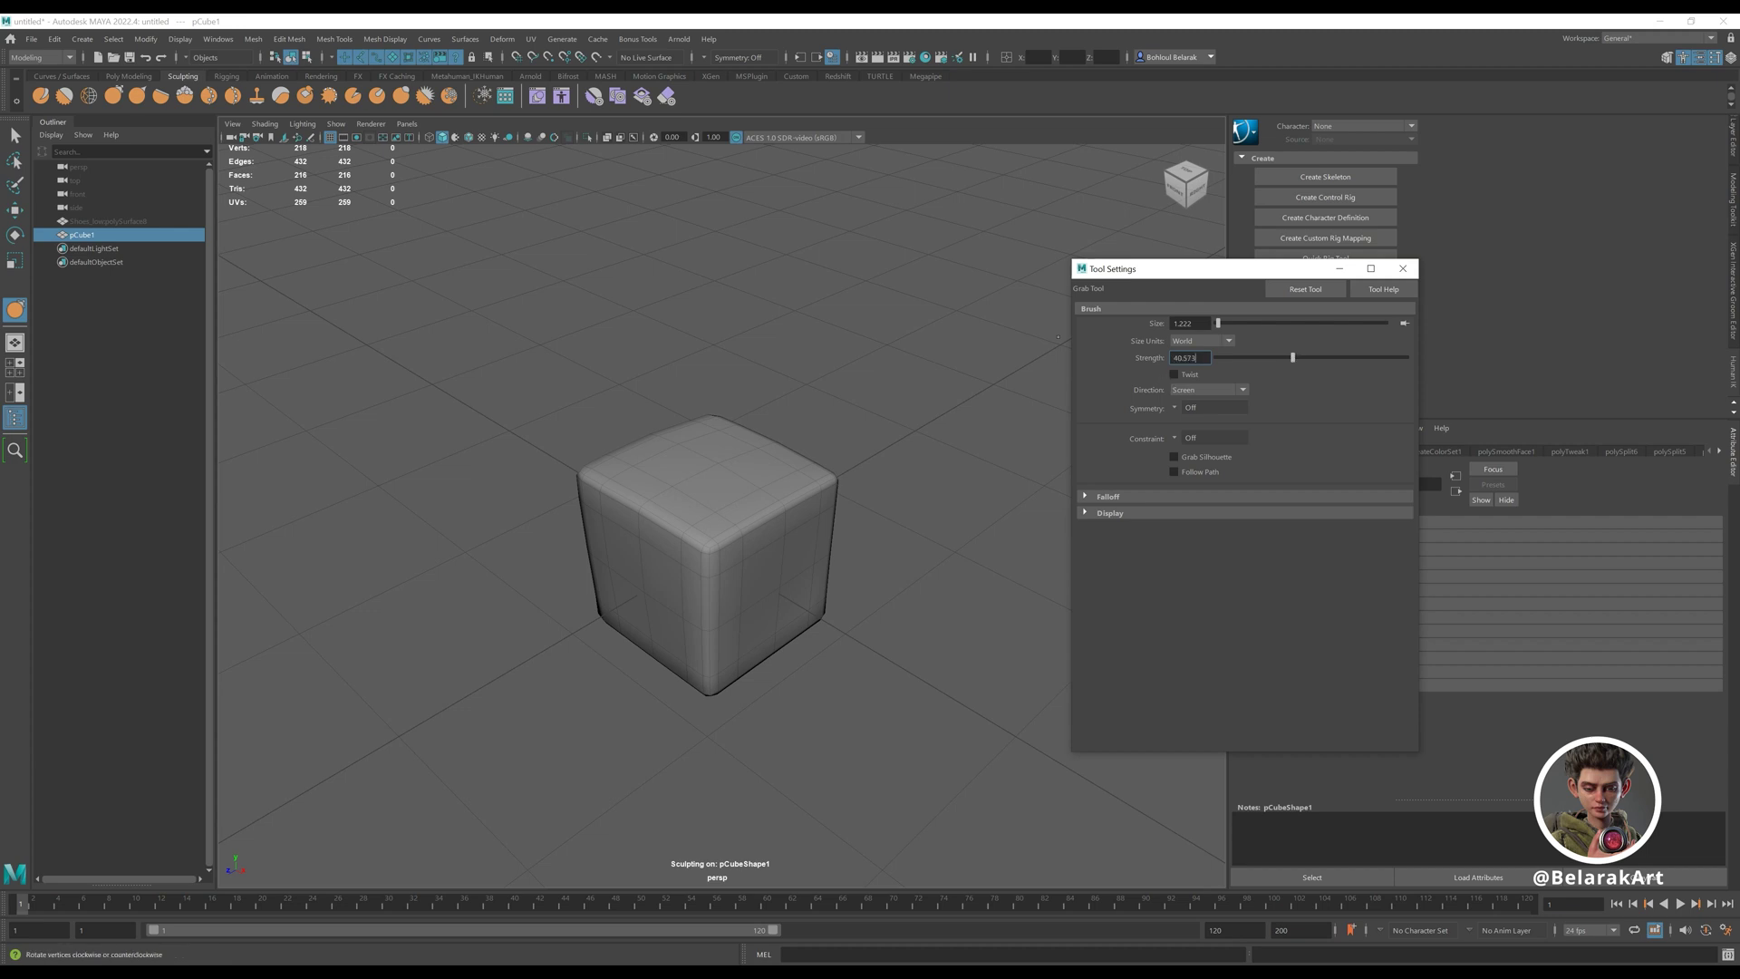
{"action": "left_click_drag", "start_coordinate": [725, 444], "coordinate": [759, 396]}
{"action": "left_click_drag", "start_coordinate": [663, 481], "coordinate": [655, 569]}
{"action": "mouse_move", "coordinate": [770, 514]}
{"action": "left_mouse_down"}
{"action": "mouse_move", "coordinate": [833, 501]}
{"action": "mouse_move", "coordinate": [831, 529]}
{"action": "mouse_move", "coordinate": [835, 505]}
{"action": "mouse_move", "coordinate": [704, 648]}
{"action": "mouse_move", "coordinate": [739, 635]}
{"action": "left_mouse_up"}
{"action": "mouse_move", "coordinate": [752, 646]}
{"action": "left_mouse_down"}
{"action": "mouse_move", "coordinate": [829, 616]}
{"action": "mouse_move", "coordinate": [788, 616]}
{"action": "left_mouse_up"}
{"action": "mouse_move", "coordinate": [789, 616]}
{"action": "left_mouse_down"}
{"action": "mouse_move", "coordinate": [808, 613]}
{"action": "mouse_move", "coordinate": [715, 634]}
{"action": "mouse_move", "coordinate": [694, 542]}
{"action": "left_mouse_up"}
- Reduce the Grab brush size to about 0.8
{"action": "right_click_drag", "start_coordinate": [694, 542], "coordinate": [675, 553], "text": "alt"}
{"action": "scroll", "coordinate": [715, 568], "scroll_direction": "up", "scroll_amount": 1}
{"action": "key", "text": "b"}
{"action": "left_click_drag", "start_coordinate": [738, 553], "coordinate": [671, 552]}
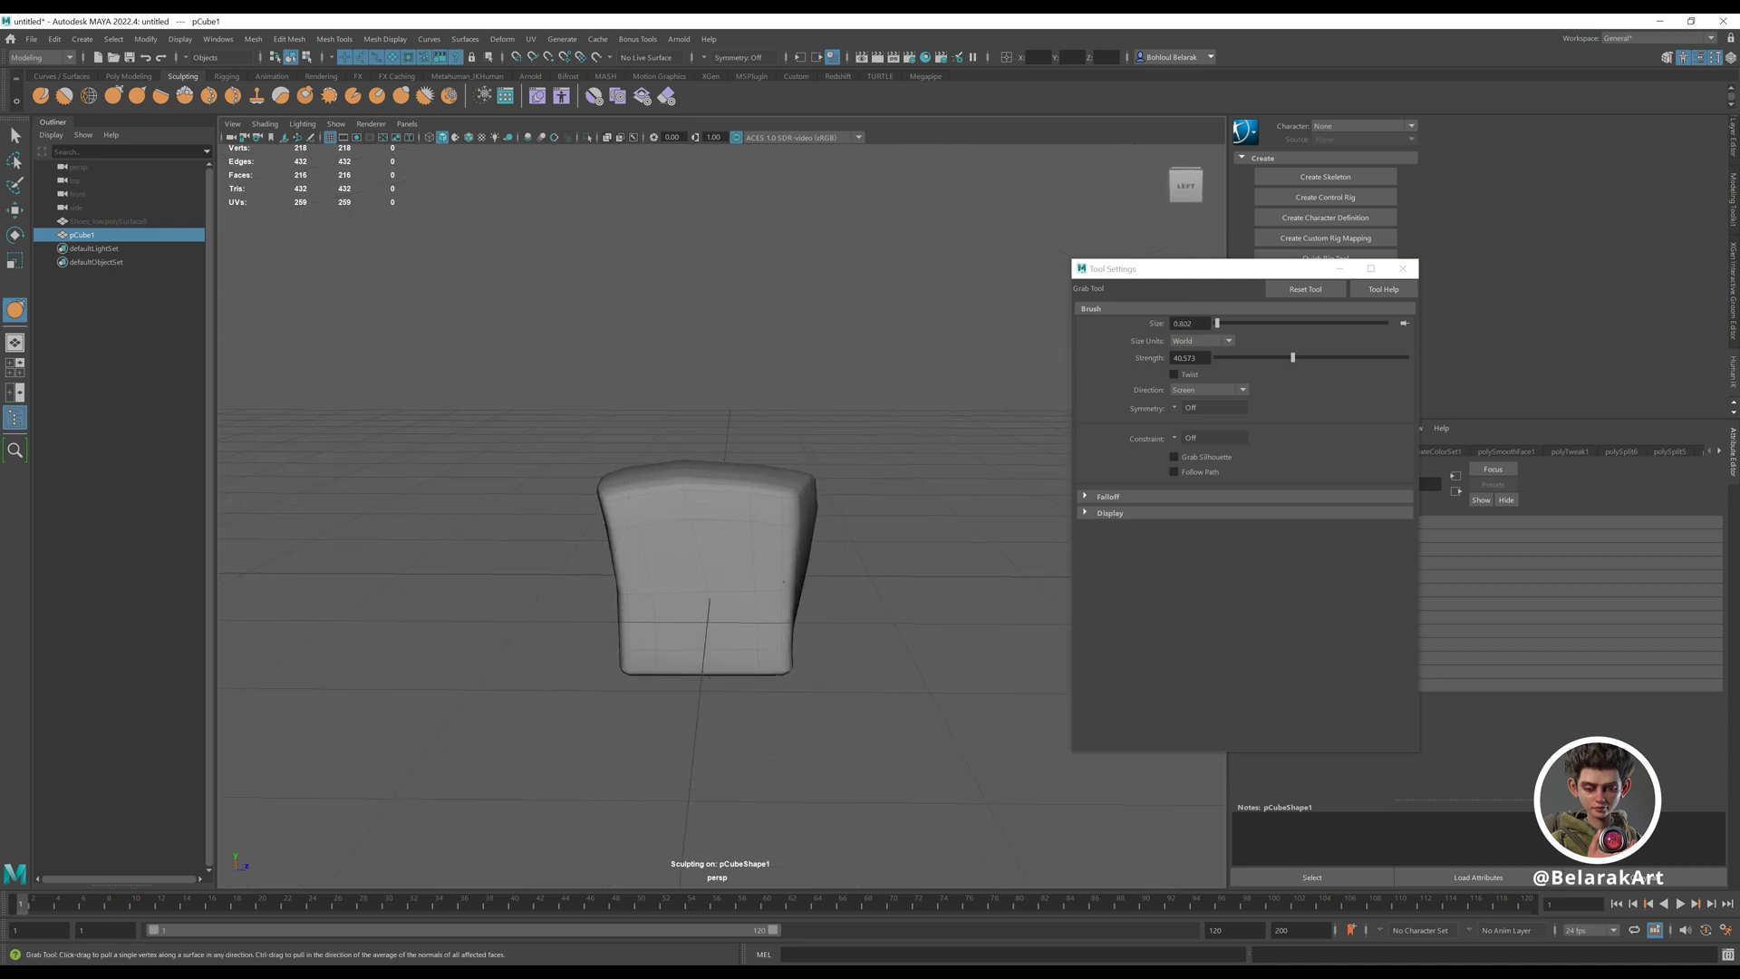
- Switch to the Smooth sculpting brush and soften the cube's edges and corners from several sides
{"action": "left_click_drag", "start_coordinate": [804, 581], "coordinate": [734, 500], "text": "alt"}
{"action": "scroll", "coordinate": [734, 500], "scroll_direction": "up", "scroll_amount": 1}
{"action": "right_click", "coordinate": [734, 501], "text": "shift"}
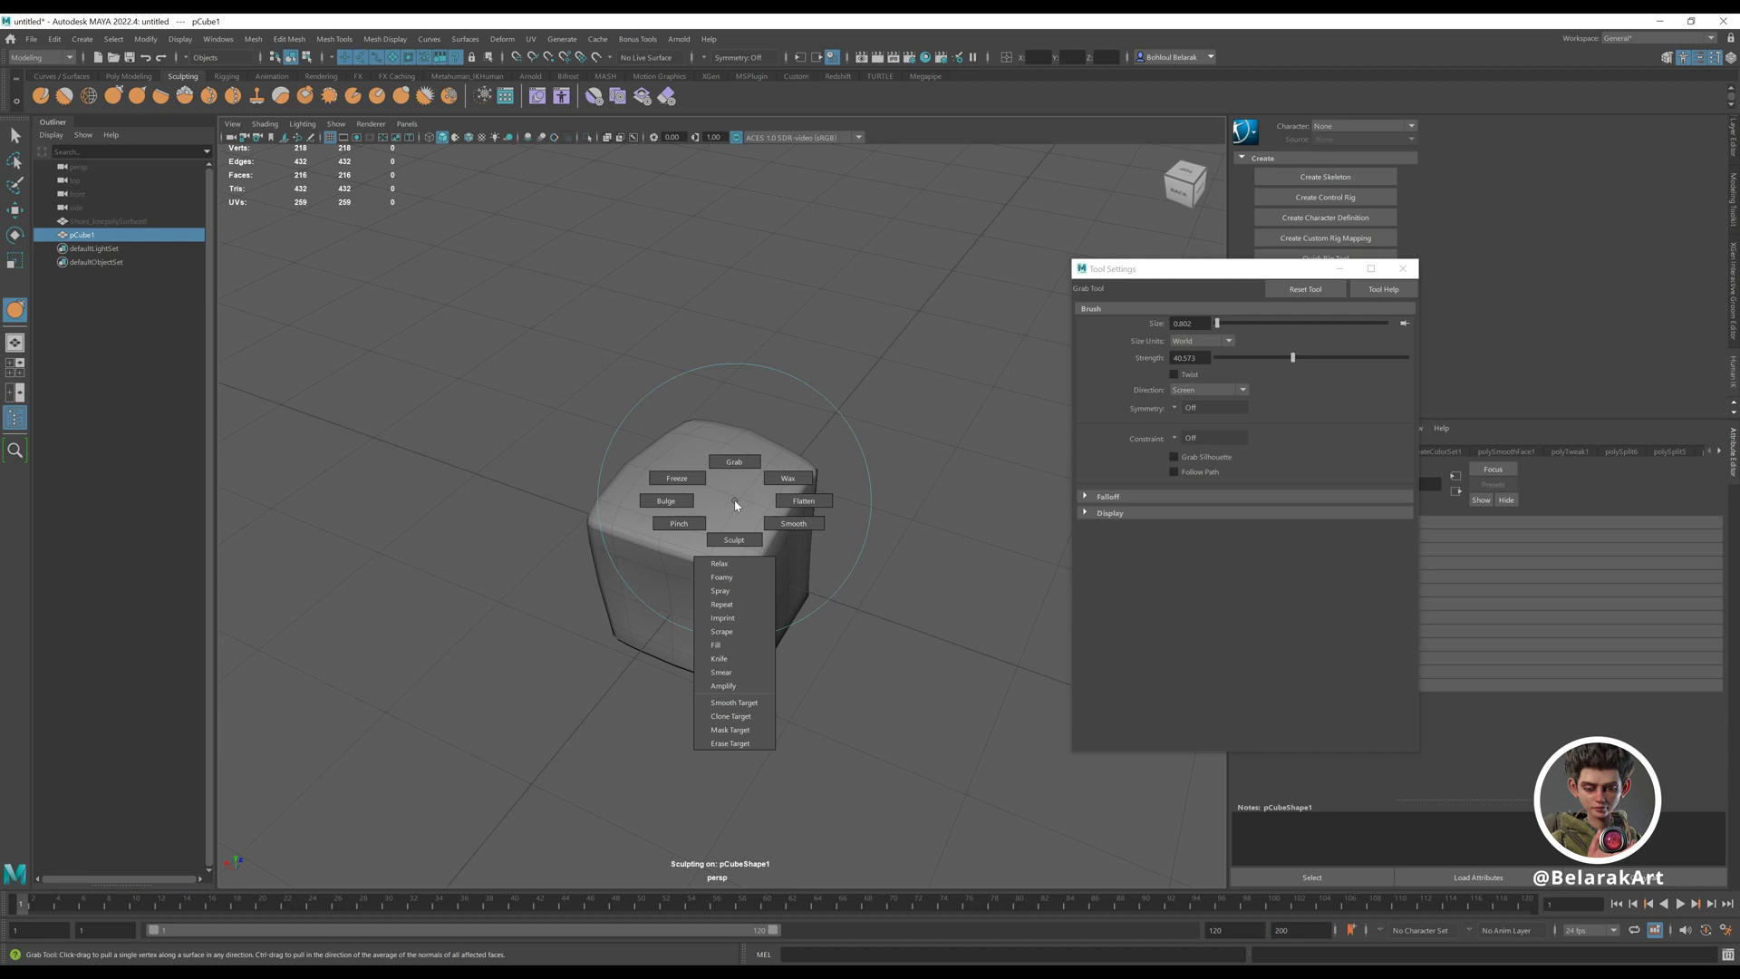
{"action": "left_click", "coordinate": [790, 526]}
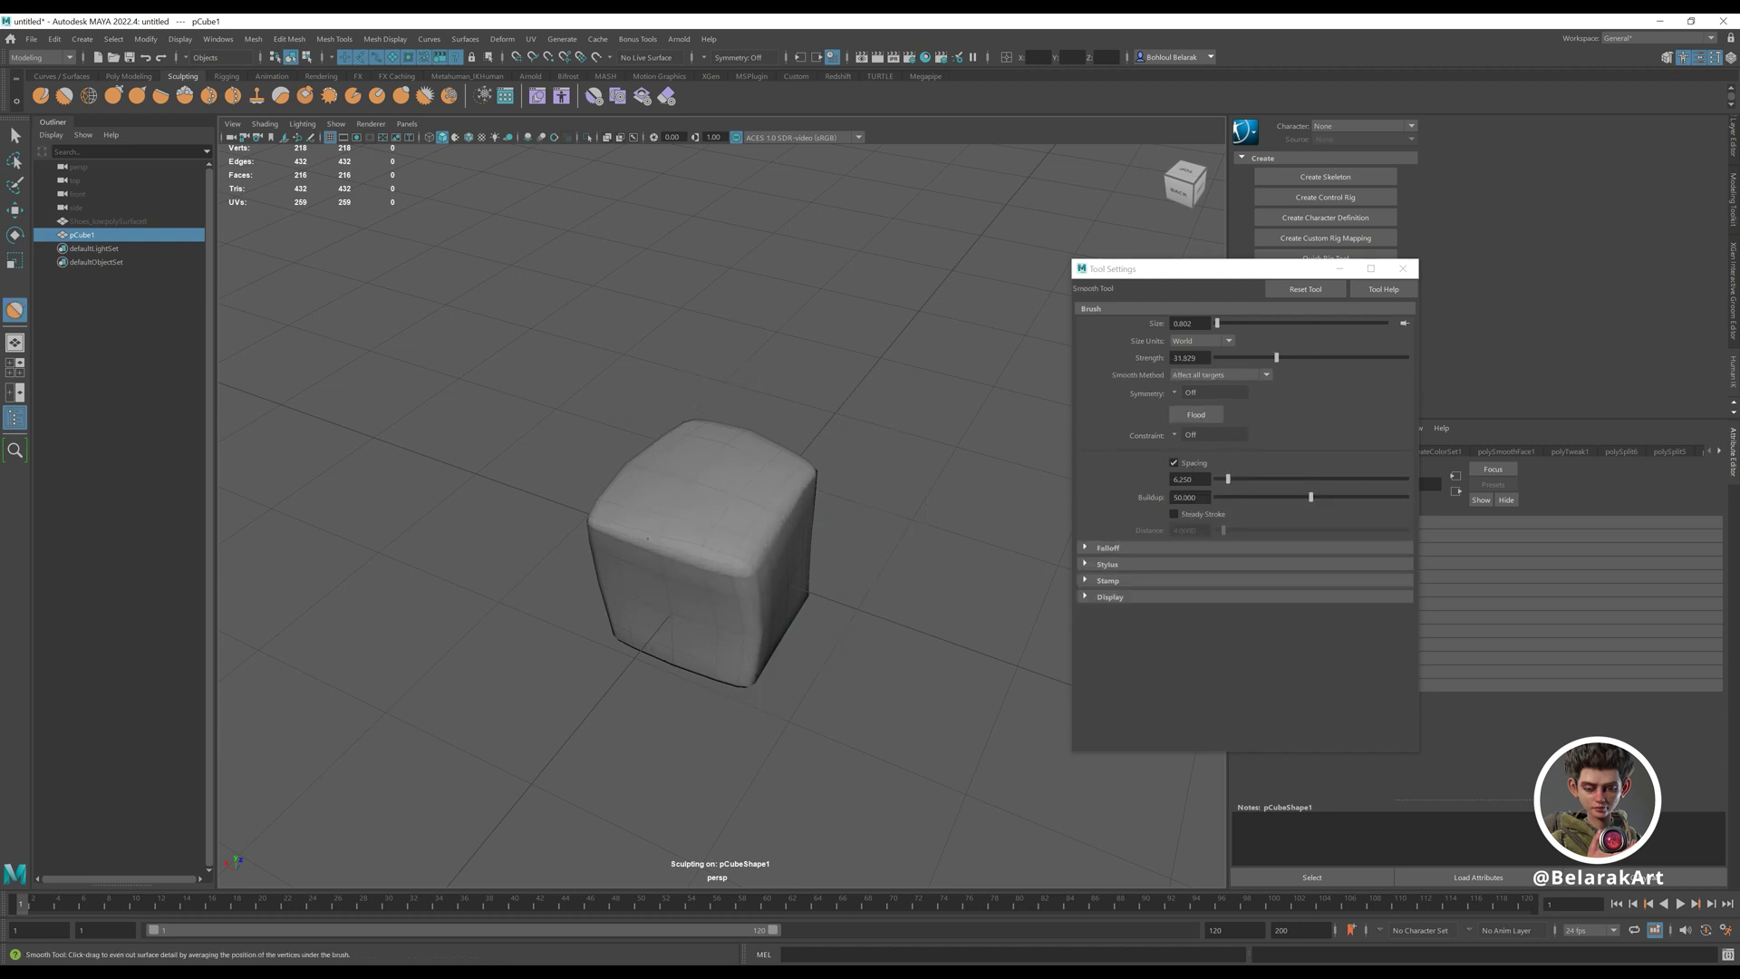
{"action": "mouse_move", "coordinate": [650, 547]}
{"action": "left_mouse_down", "text": "alt"}
{"action": "mouse_move", "coordinate": [721, 555]}
{"action": "mouse_move", "coordinate": [760, 538]}
{"action": "mouse_move", "coordinate": [746, 579]}
{"action": "mouse_move", "coordinate": [726, 510]}
{"action": "left_mouse_up", "text": "alt"}
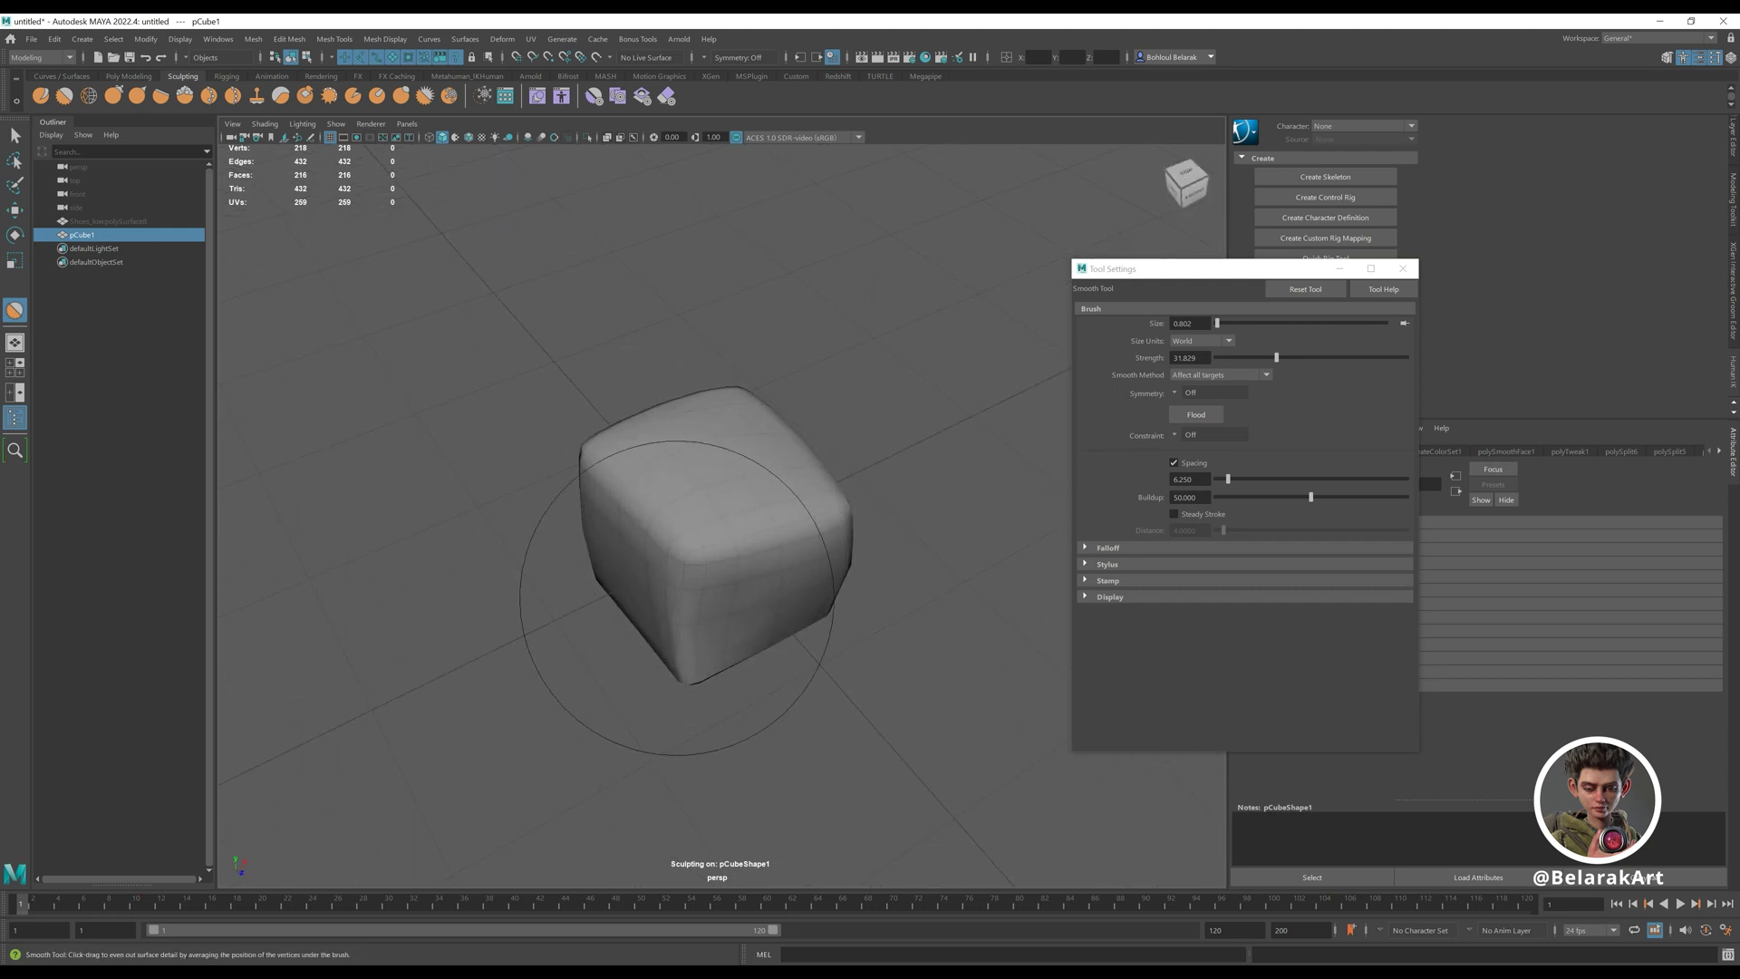
{"action": "left_click_drag", "start_coordinate": [716, 616], "coordinate": [730, 587], "text": "alt"}
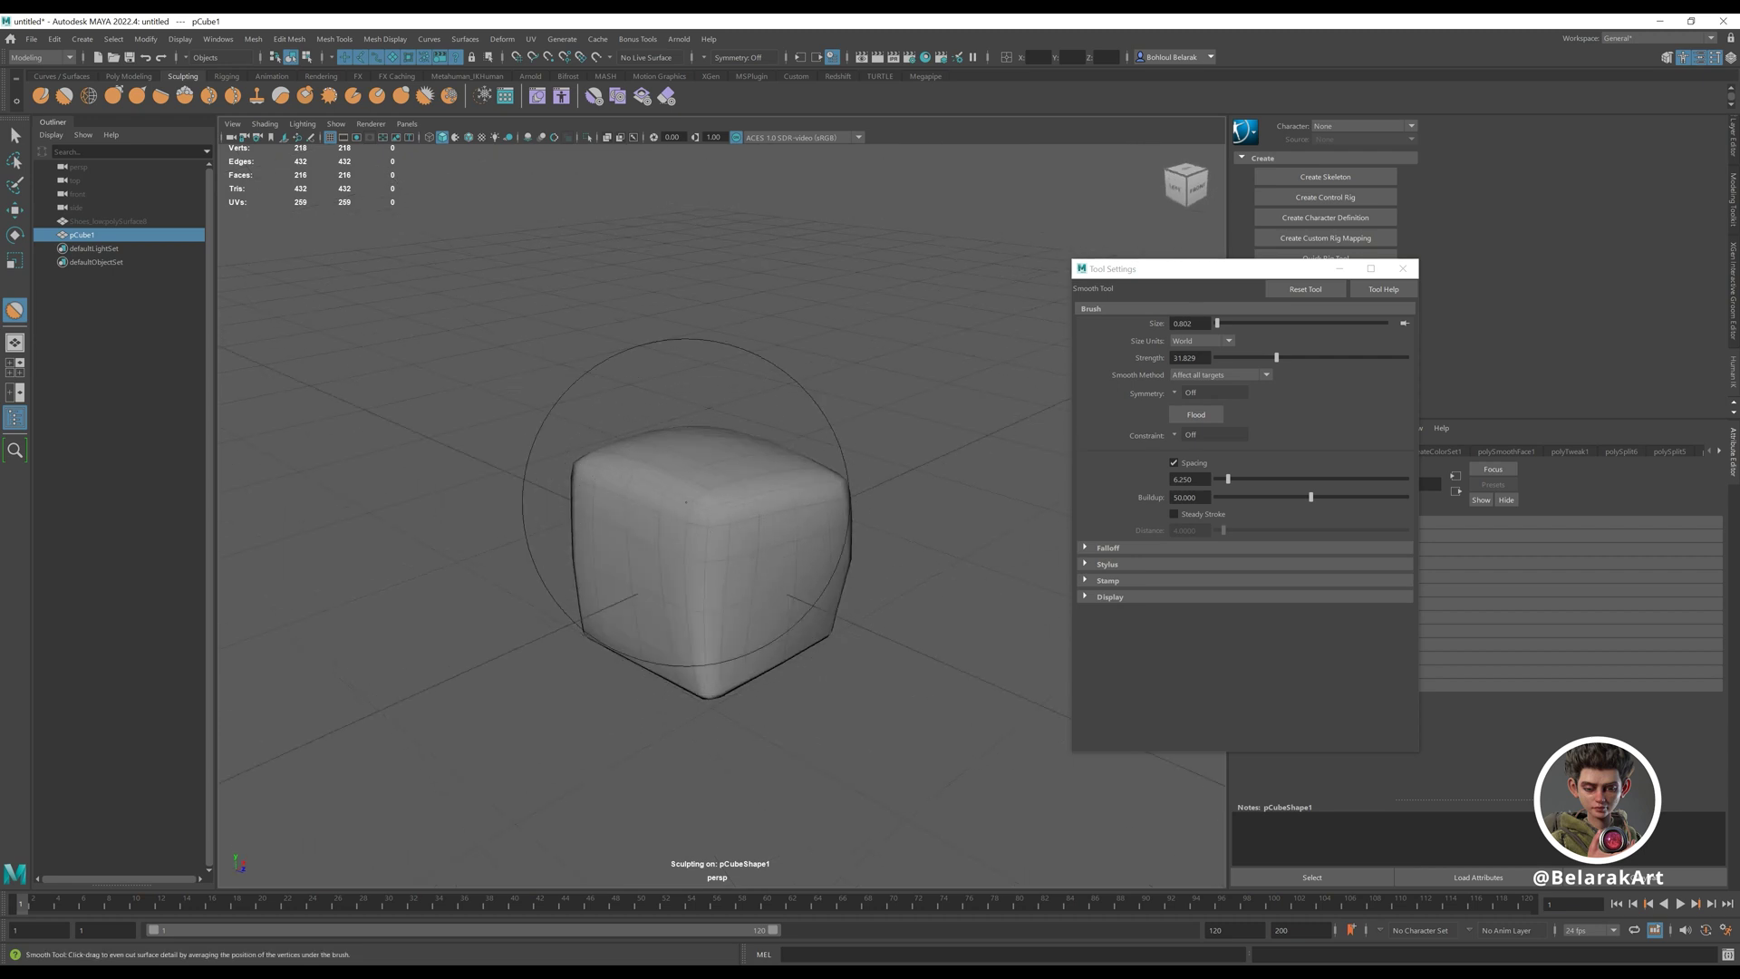
{"action": "left_click_drag", "start_coordinate": [742, 501], "coordinate": [793, 505], "text": "alt"}
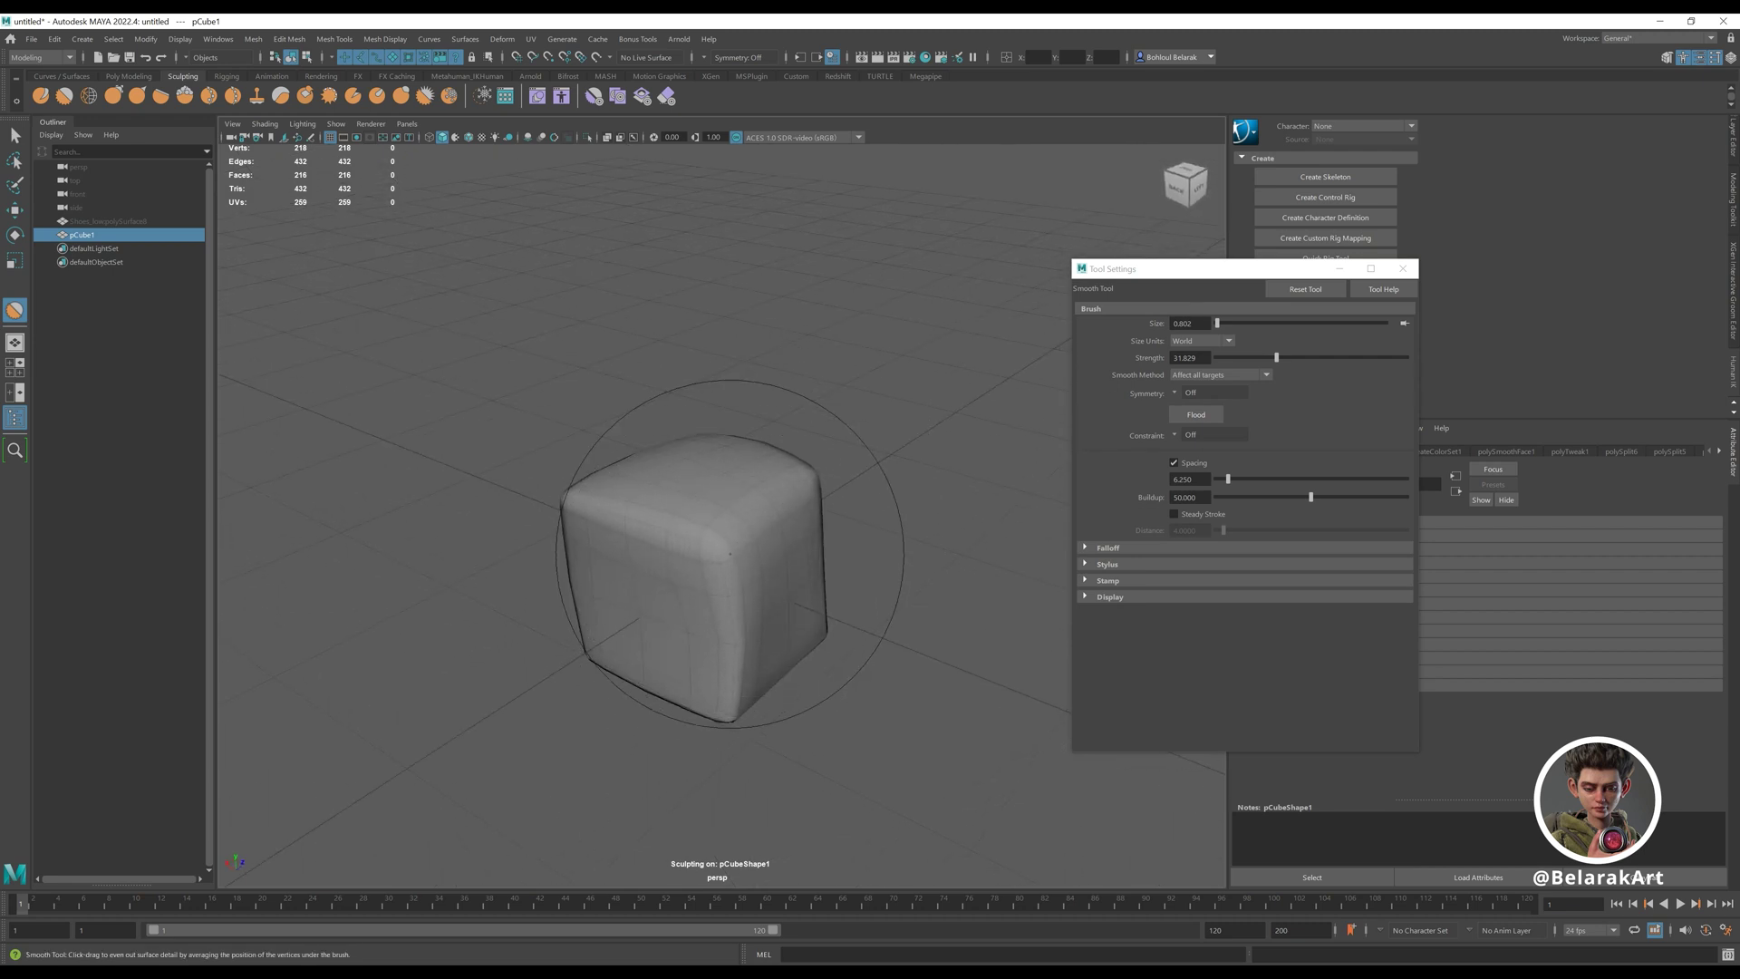
{"action": "mouse_move", "coordinate": [729, 594]}
{"action": "left_mouse_down", "text": "alt"}
{"action": "mouse_move", "coordinate": [719, 540]}
{"action": "mouse_move", "coordinate": [725, 580]}
{"action": "mouse_move", "coordinate": [683, 590]}
{"action": "mouse_move", "coordinate": [745, 564]}
{"action": "mouse_move", "coordinate": [732, 541]}
{"action": "left_mouse_up", "text": "alt"}
- Switch back to the Grab brush, reshape the cube into a rounded, uneven block and leave the sculpting tool
{"action": "right_click", "coordinate": [739, 492]}
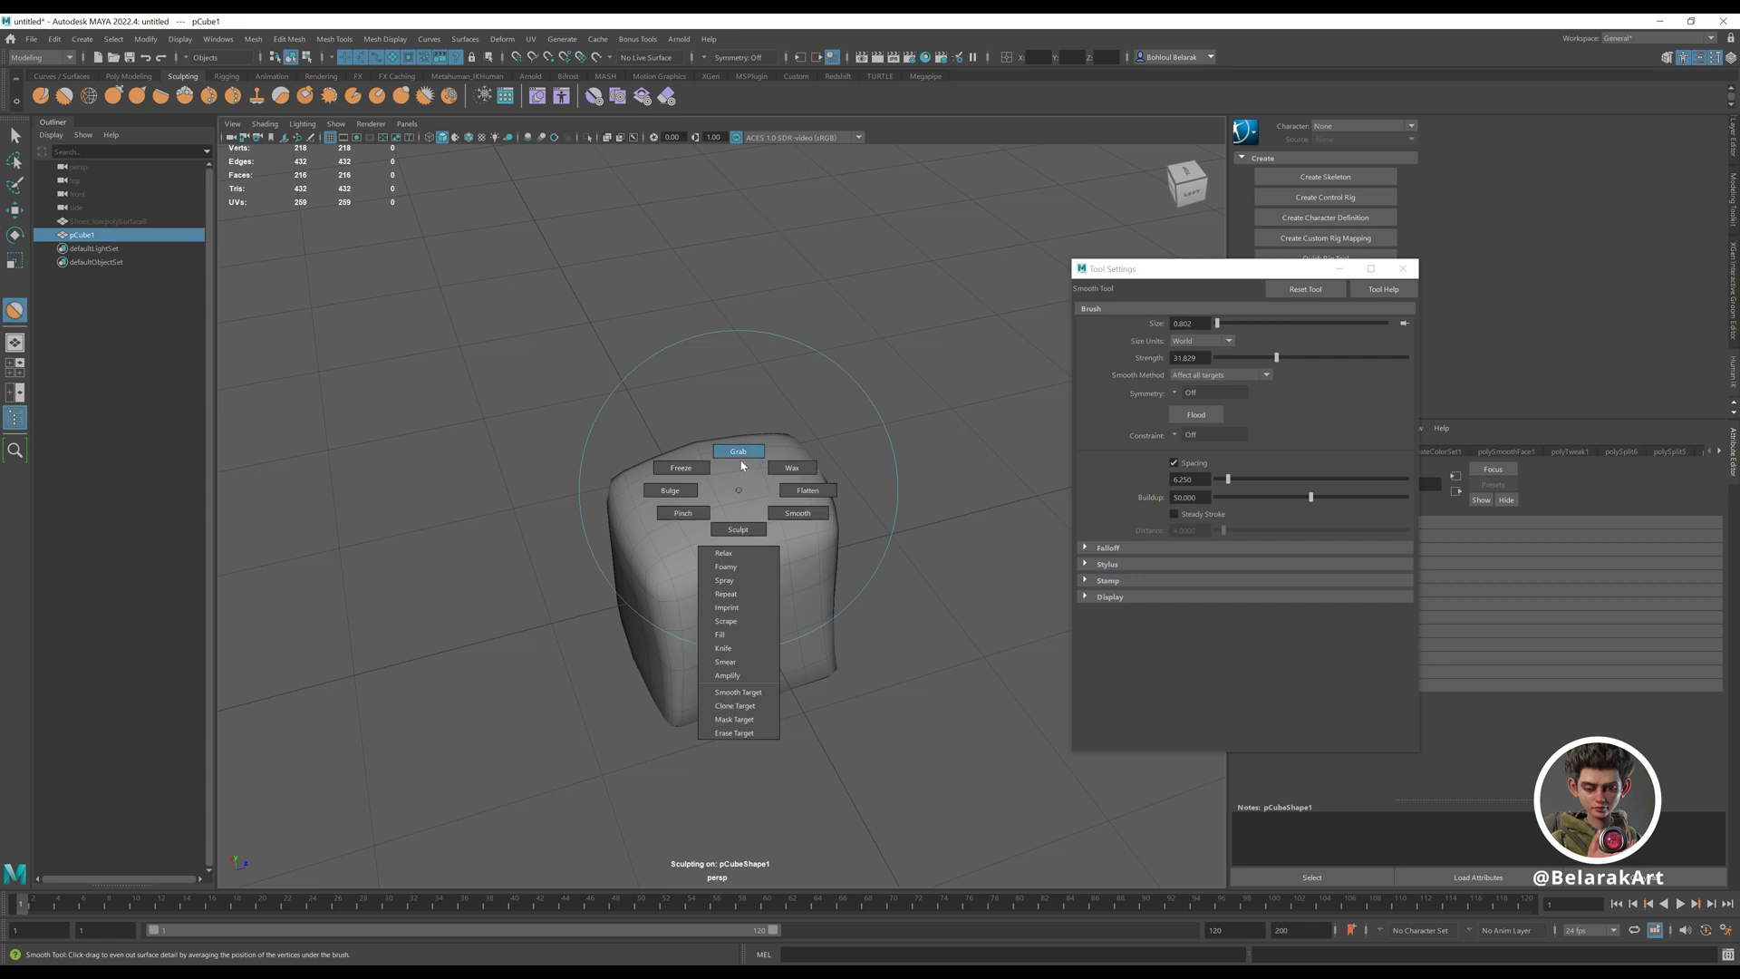
{"action": "left_click", "coordinate": [740, 451]}
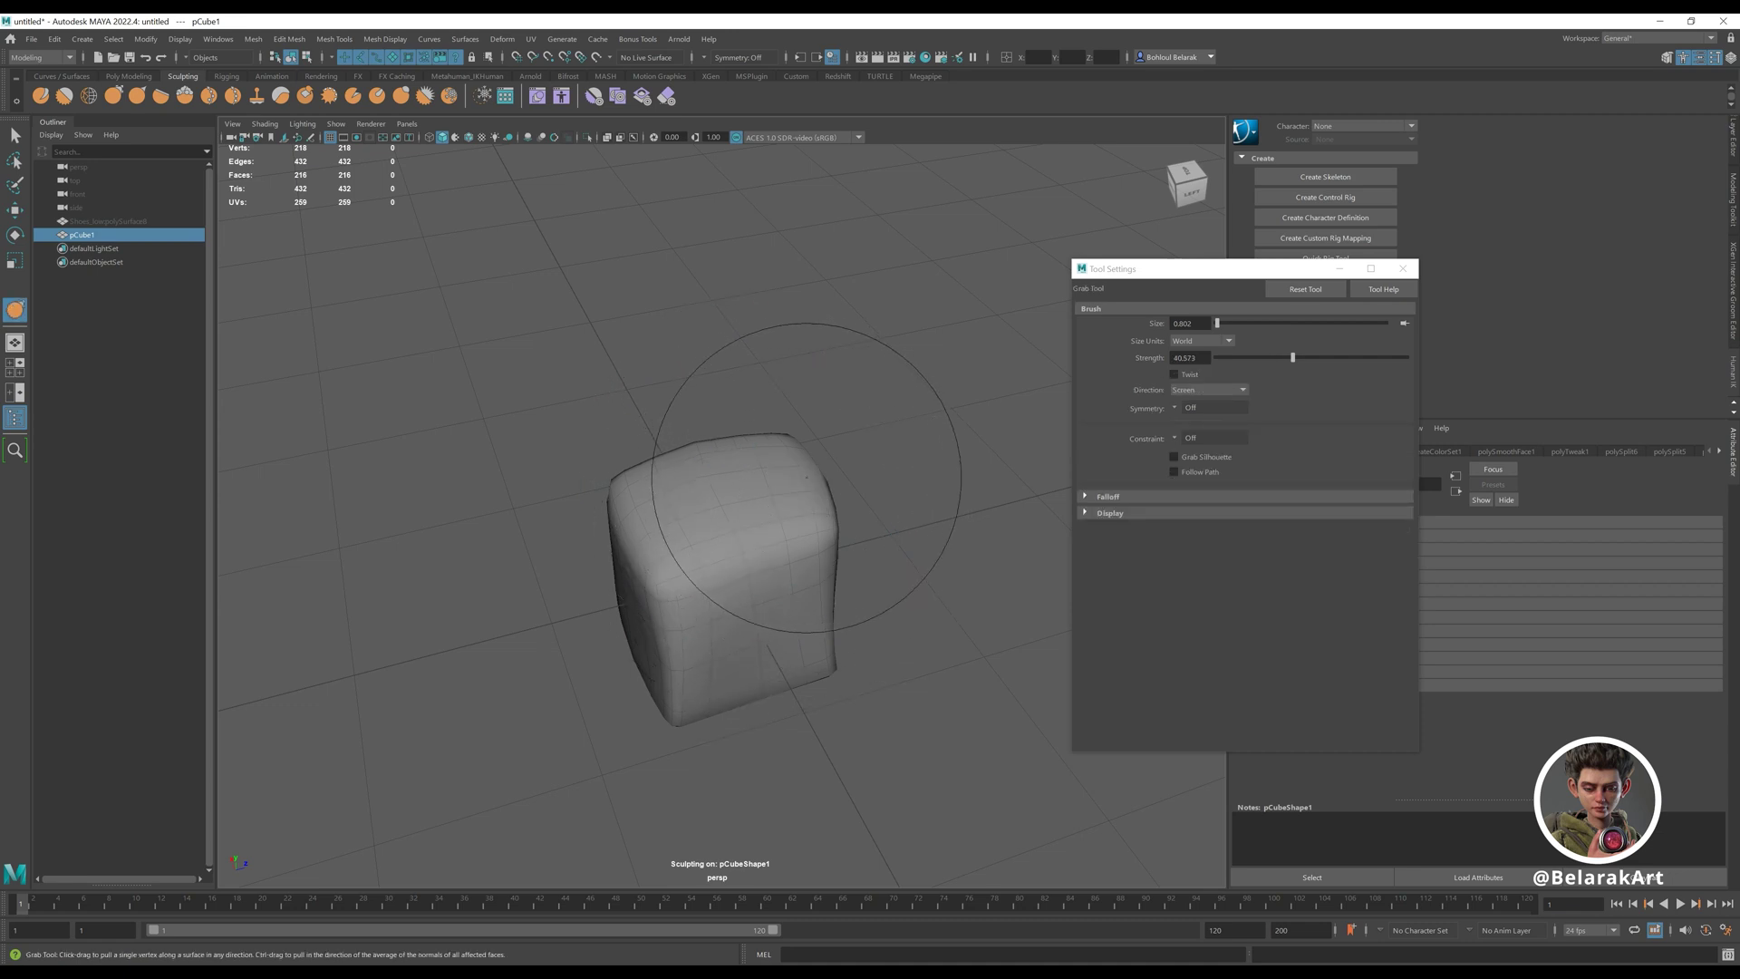
{"action": "left_click_drag", "start_coordinate": [803, 481], "coordinate": [711, 493], "text": "alt"}
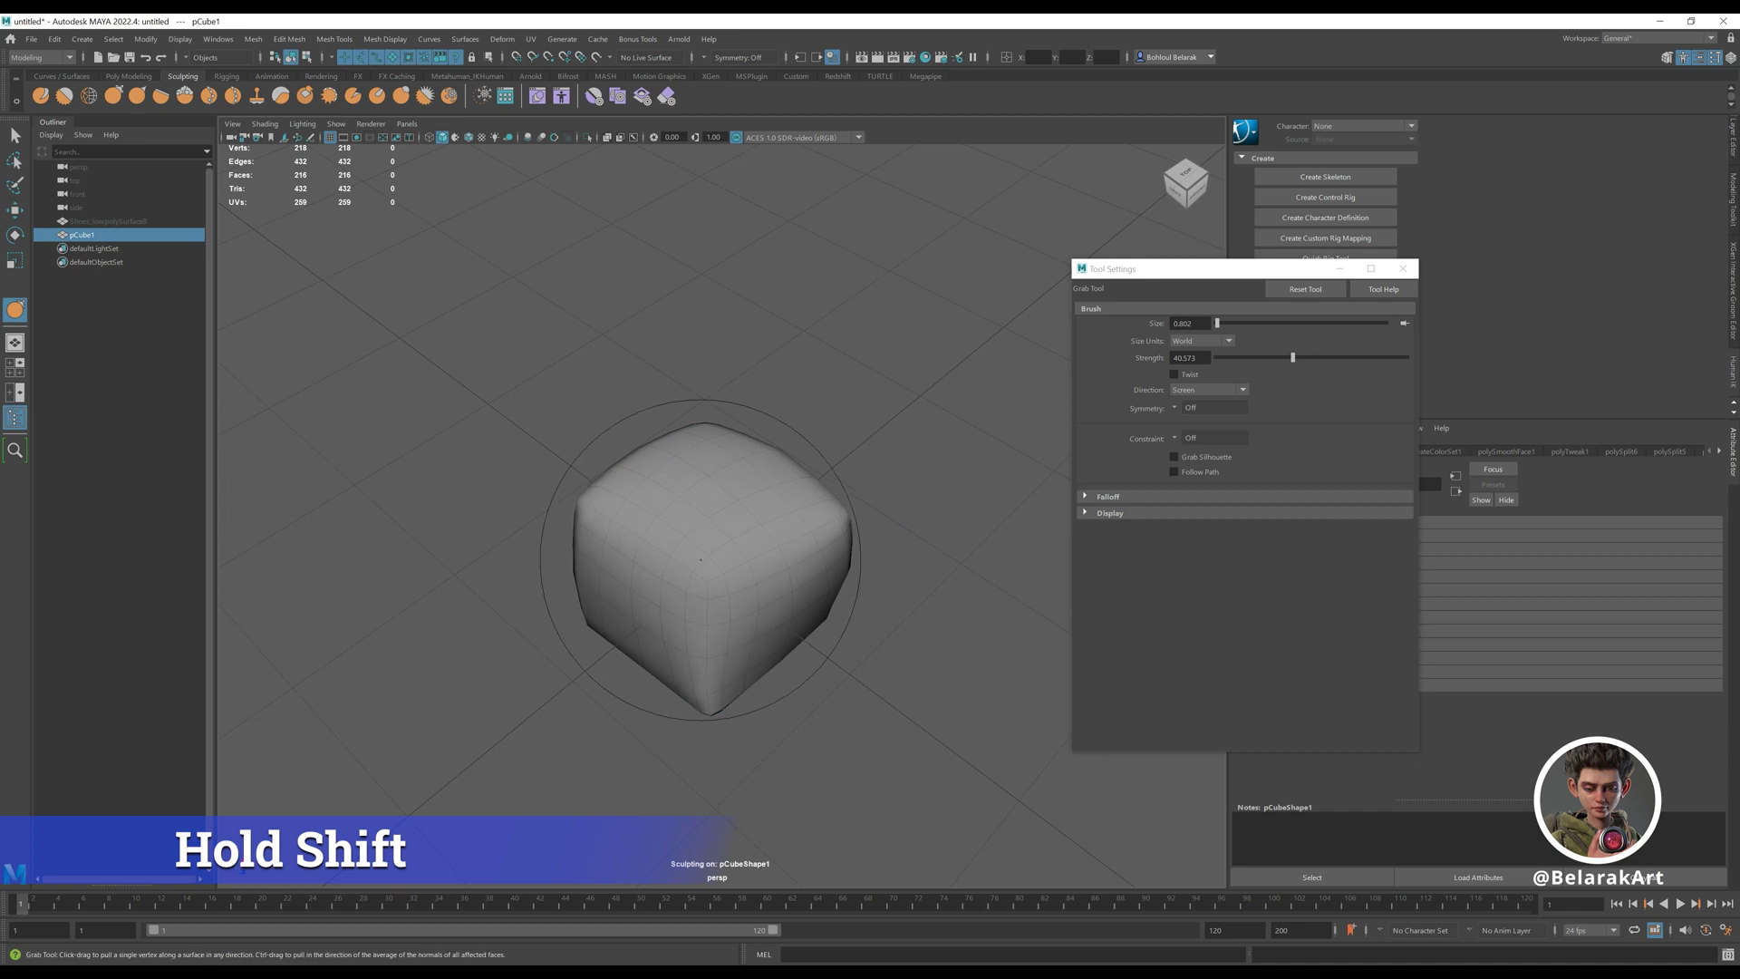
{"action": "left_click_drag", "start_coordinate": [698, 563], "coordinate": [708, 504], "text": "alt"}
{"action": "right_click_drag", "start_coordinate": [725, 514], "coordinate": [777, 507], "text": "alt"}
{"action": "middle_click_drag", "start_coordinate": [777, 506], "coordinate": [781, 494], "text": "alt"}
{"action": "key", "text": "q"}
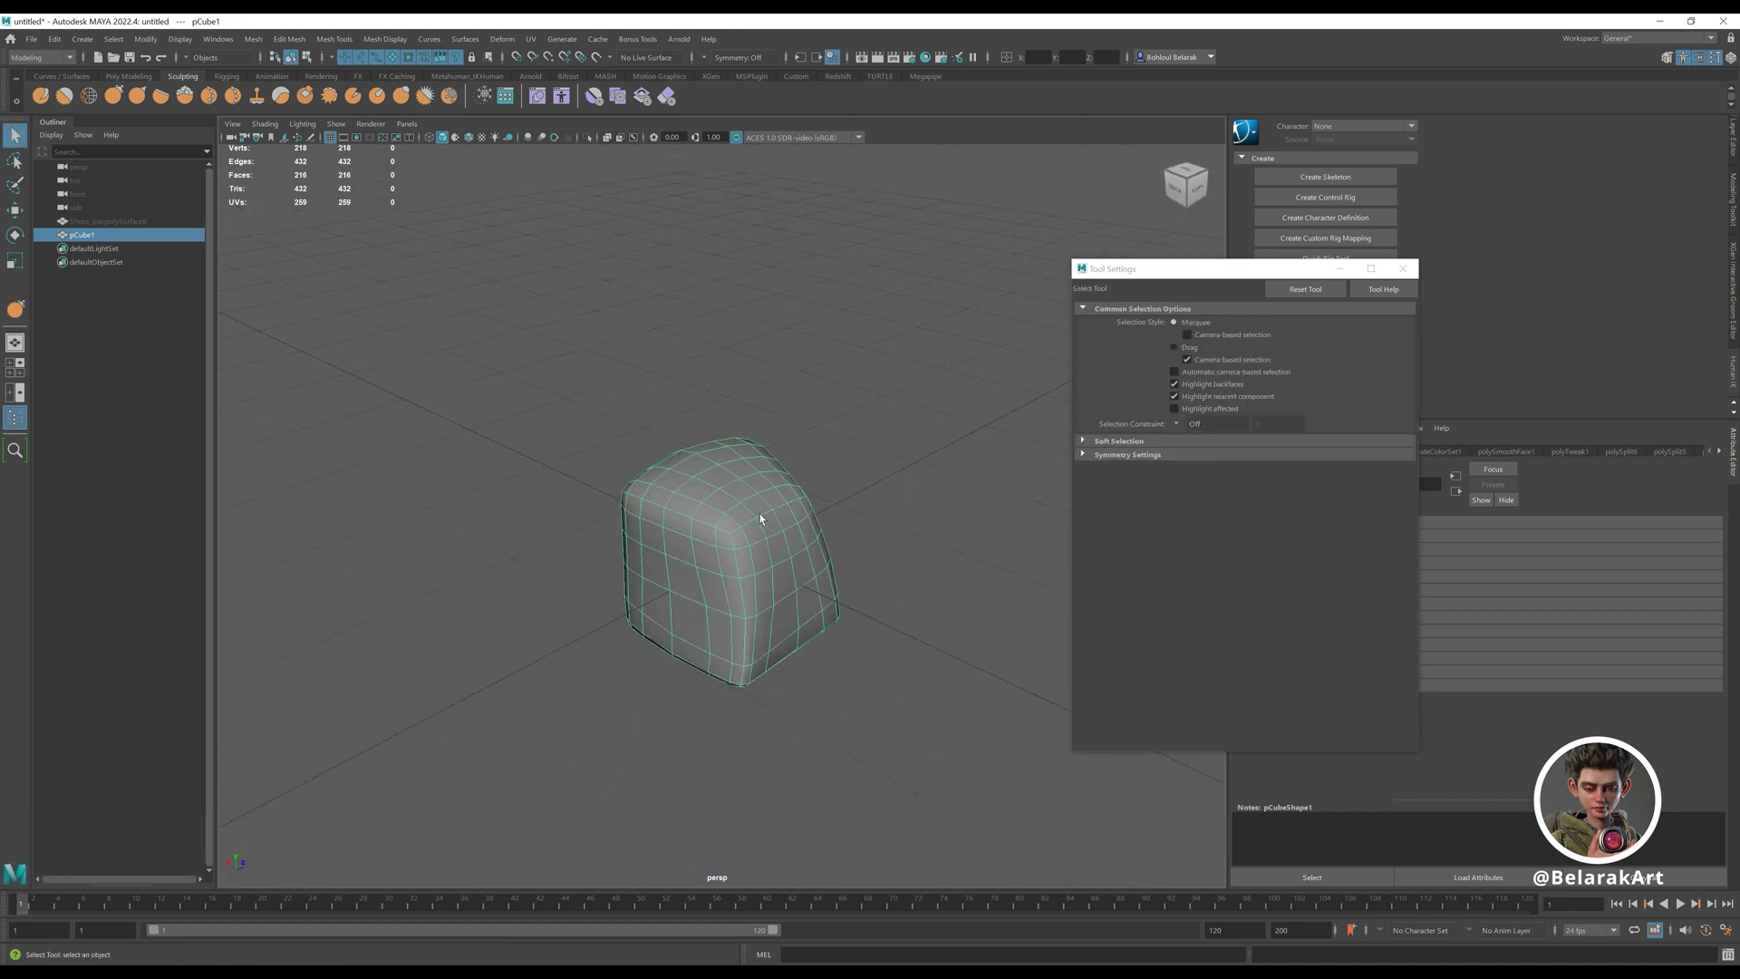
- Unhide the Shoes_low:polySurface8 boot mesh and hide the sculpted cube pCube1
{"action": "left_click", "coordinate": [118, 221]}
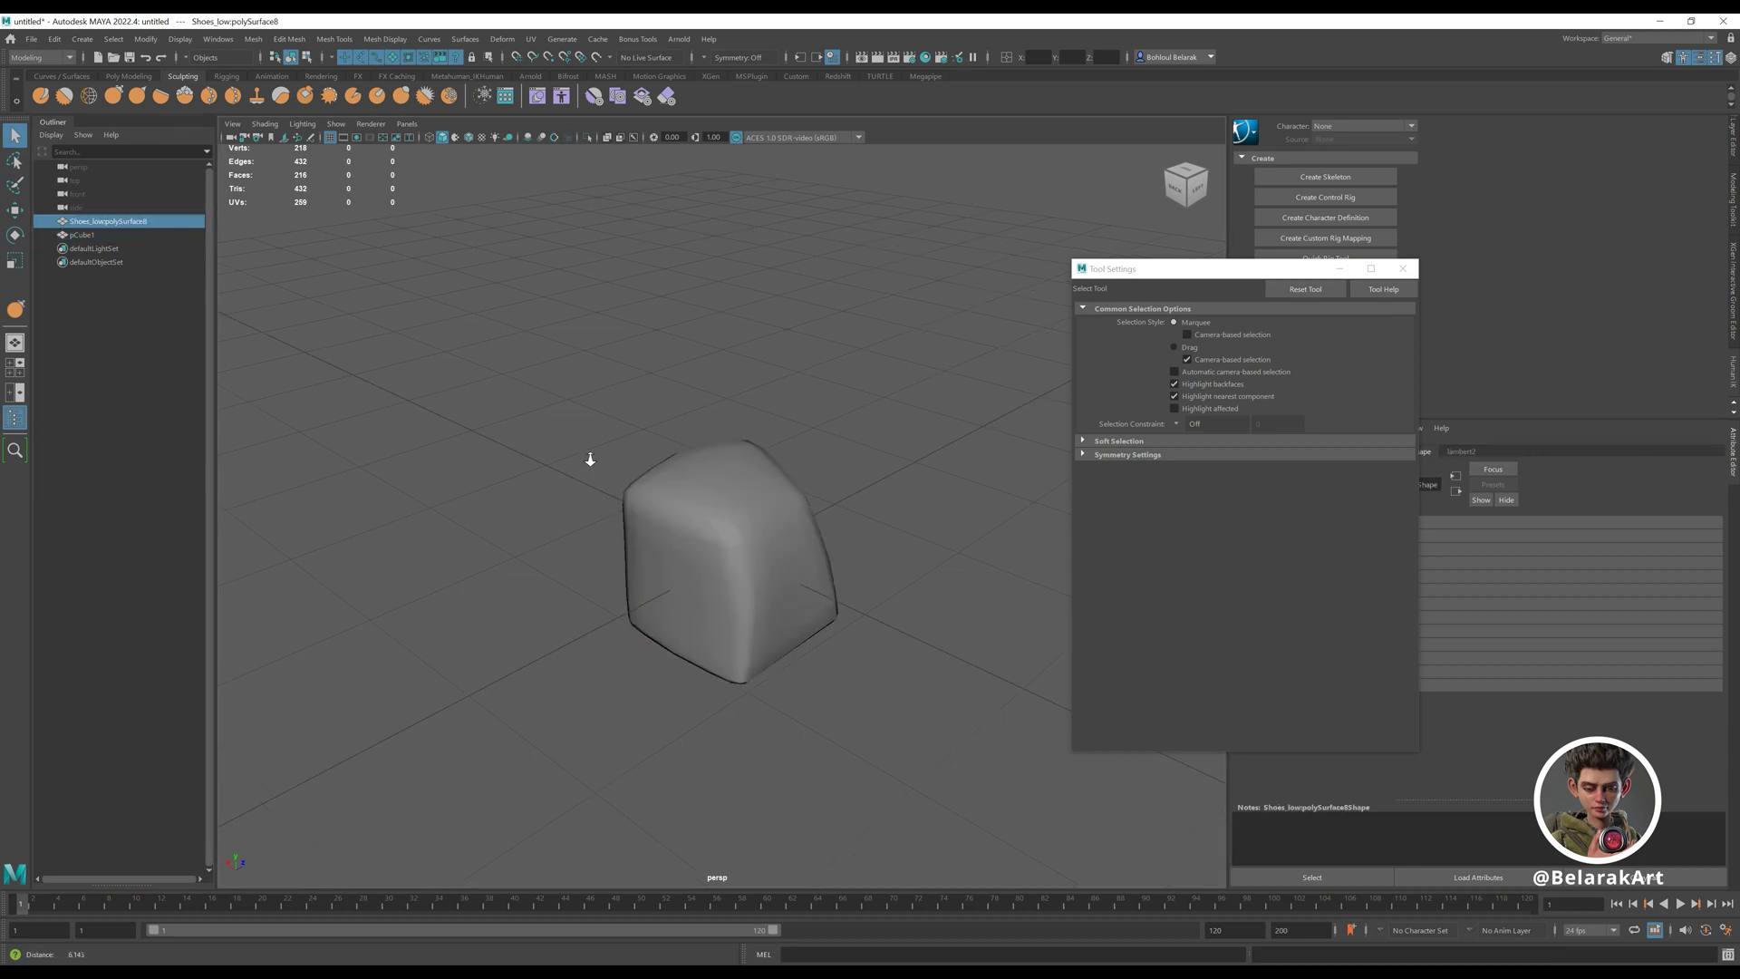
{"action": "key", "text": "h"}
{"action": "left_click", "coordinate": [688, 534]}
{"action": "key", "text": "h"}
{"action": "right_click_drag", "start_coordinate": [873, 610], "coordinate": [299, 334], "text": "alt"}
{"action": "right_click_drag", "start_coordinate": [816, 408], "coordinate": [773, 435], "text": "alt"}
{"action": "left_click_drag", "start_coordinate": [773, 435], "coordinate": [554, 463], "text": "alt"}
{"action": "middle_click_drag", "start_coordinate": [553, 463], "coordinate": [820, 648], "text": "alt"}
{"action": "left_click_drag", "start_coordinate": [821, 649], "coordinate": [943, 598], "text": "alt"}
{"action": "right_click_drag", "start_coordinate": [652, 417], "coordinate": [842, 363], "text": "alt"}
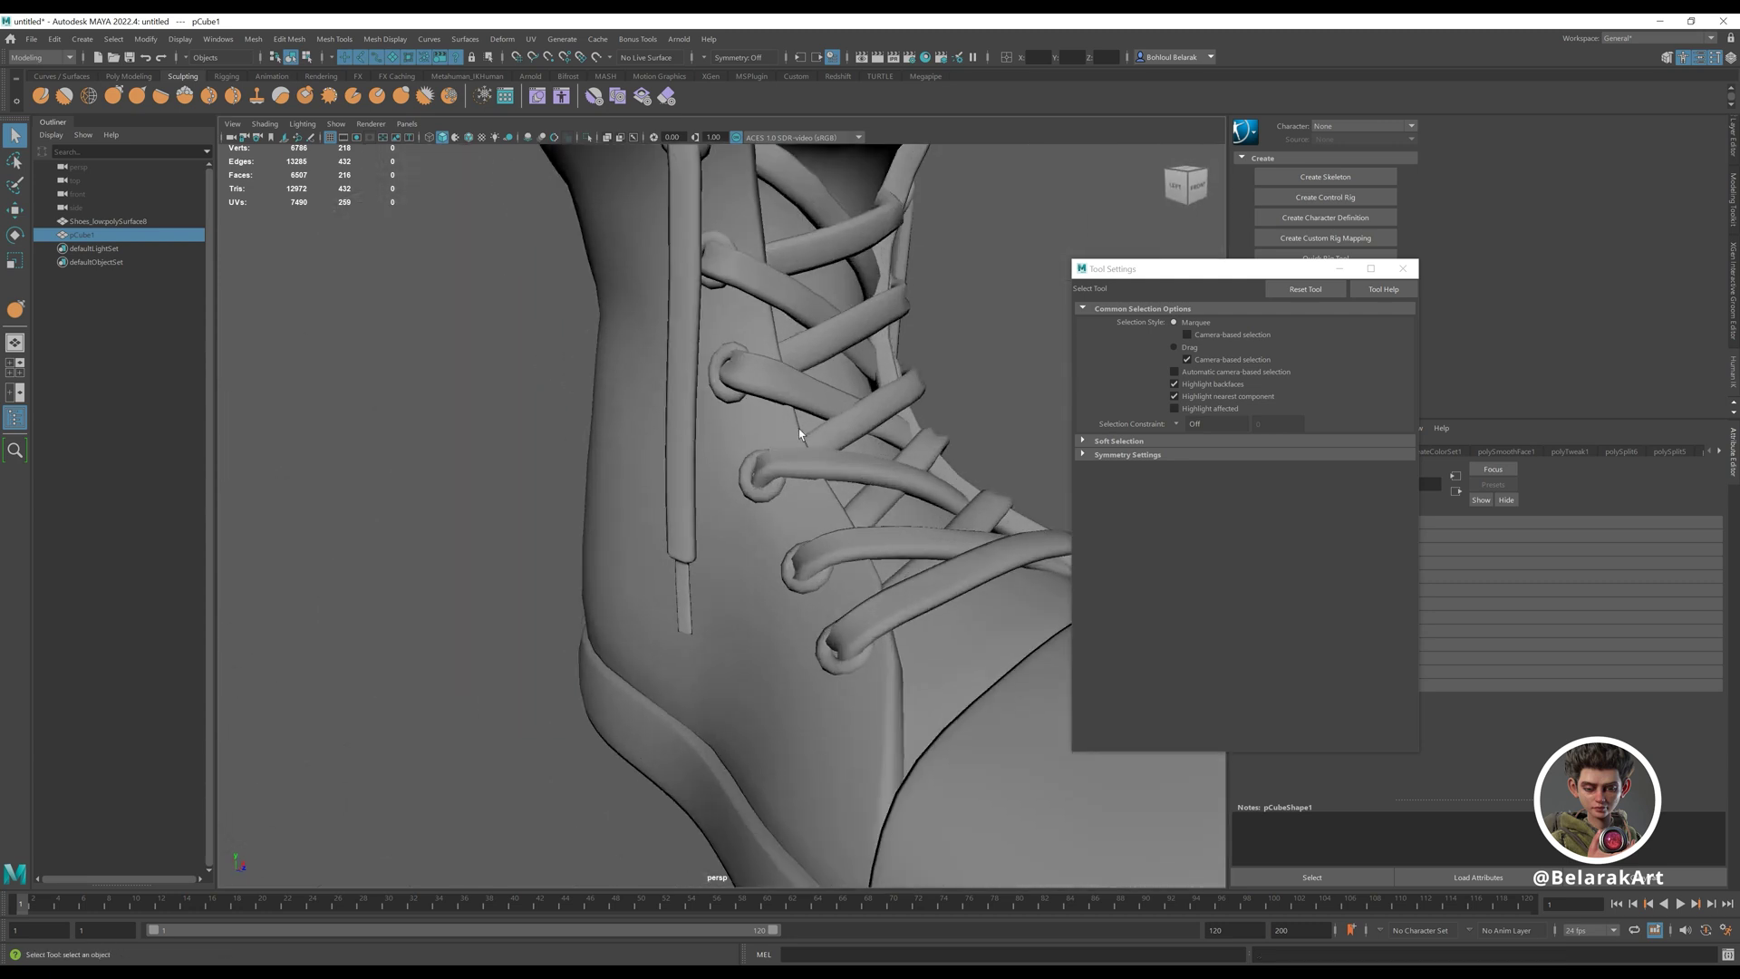
- Activate the Sculpt Tool on the boot mesh and enlarge the brush to a size of about 5.6
{"action": "middle_click_drag", "start_coordinate": [843, 345], "coordinate": [785, 480], "text": "alt"}
{"action": "left_click", "coordinate": [785, 480]}
{"action": "right_click_drag", "start_coordinate": [785, 480], "coordinate": [768, 524], "text": "alt"}
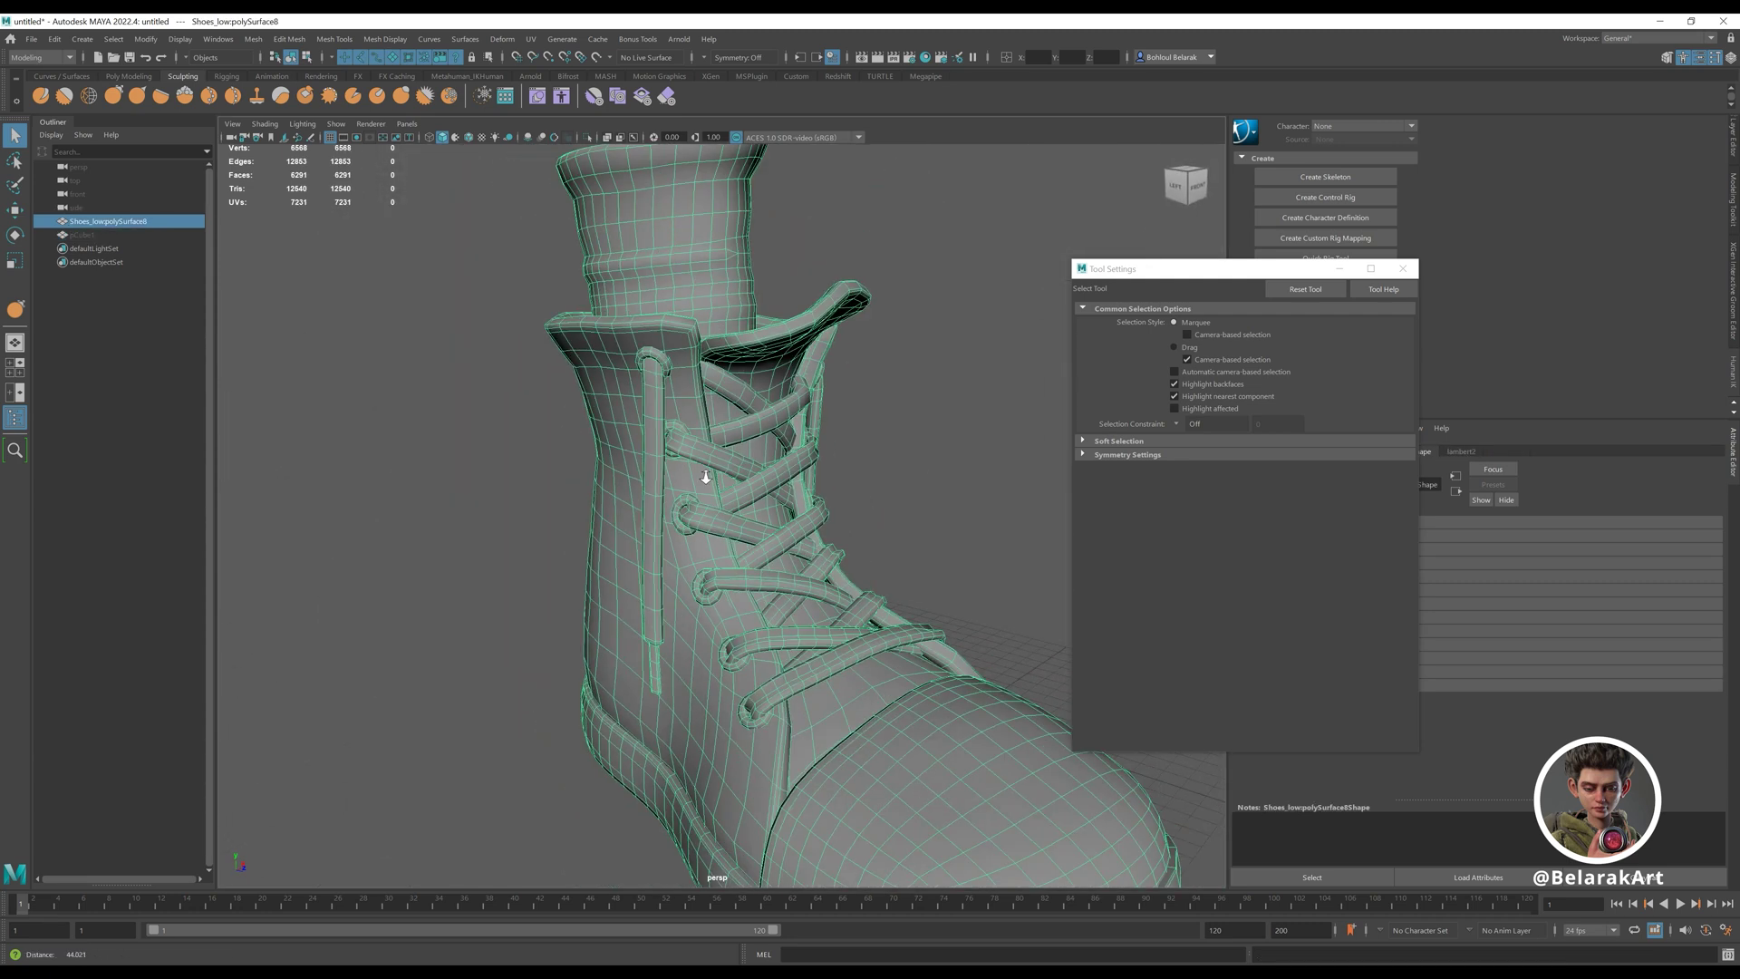
{"action": "left_click_drag", "start_coordinate": [769, 524], "coordinate": [820, 507], "text": "alt"}
{"action": "middle_click_drag", "start_coordinate": [744, 453], "coordinate": [694, 386], "text": "alt"}
{"action": "right_click", "coordinate": [696, 385], "text": "shift"}
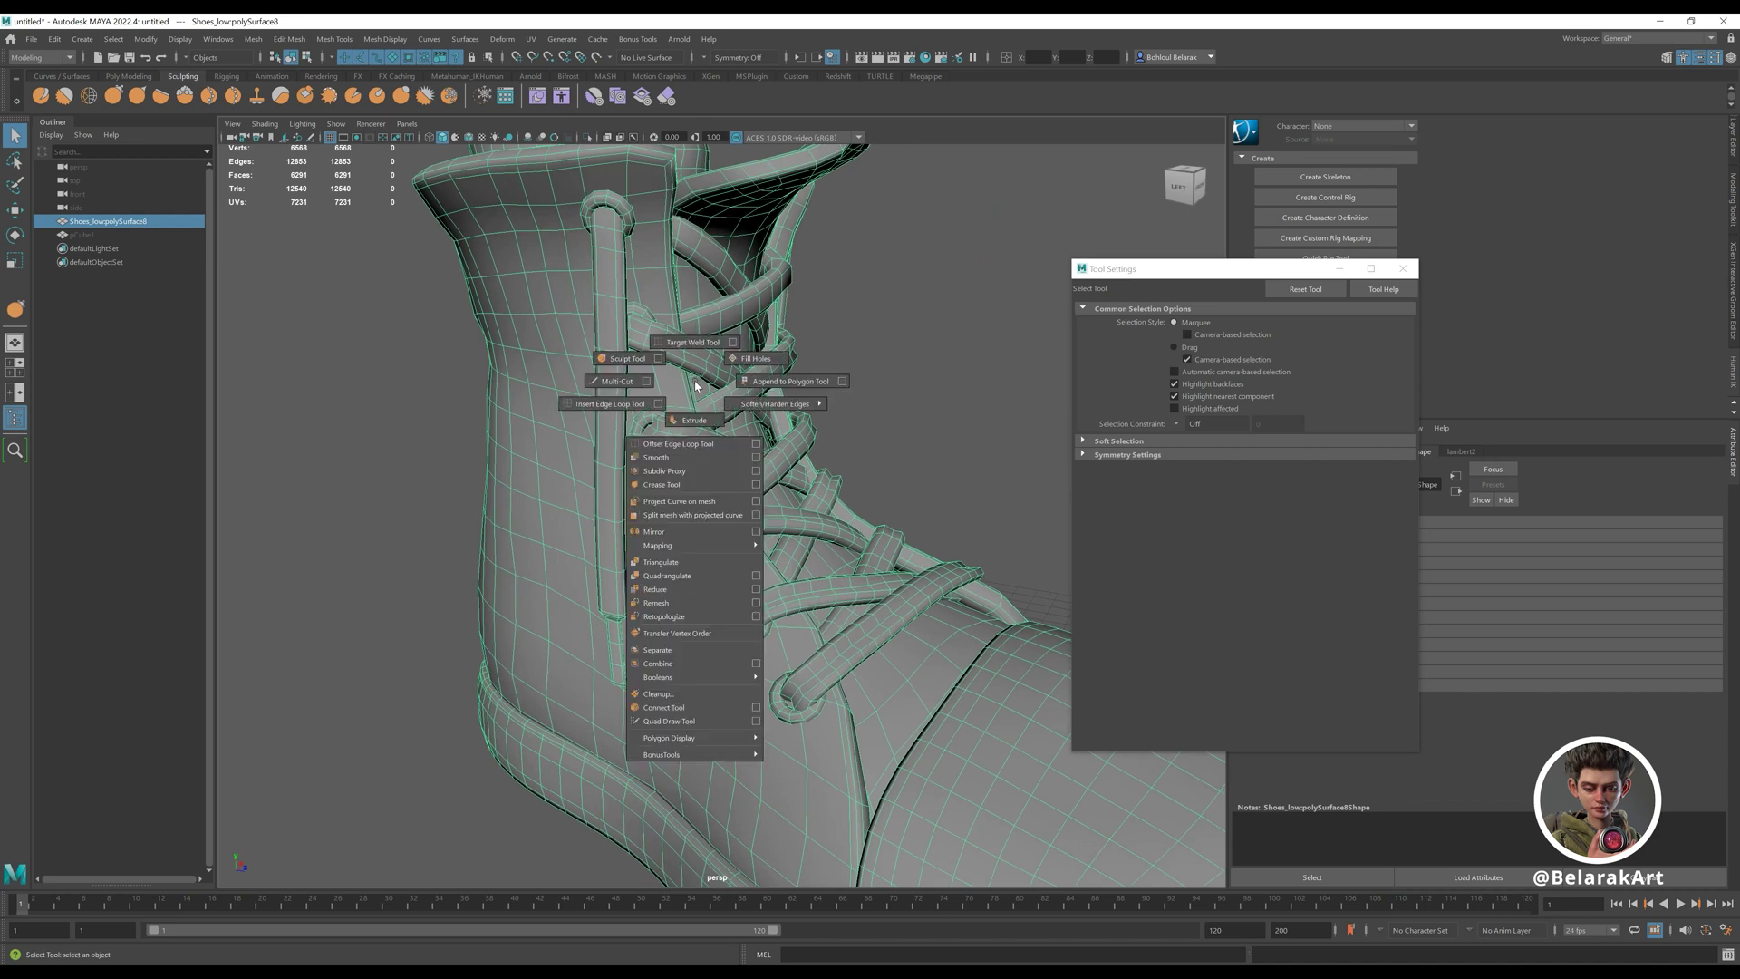
{"action": "left_click", "coordinate": [628, 360]}
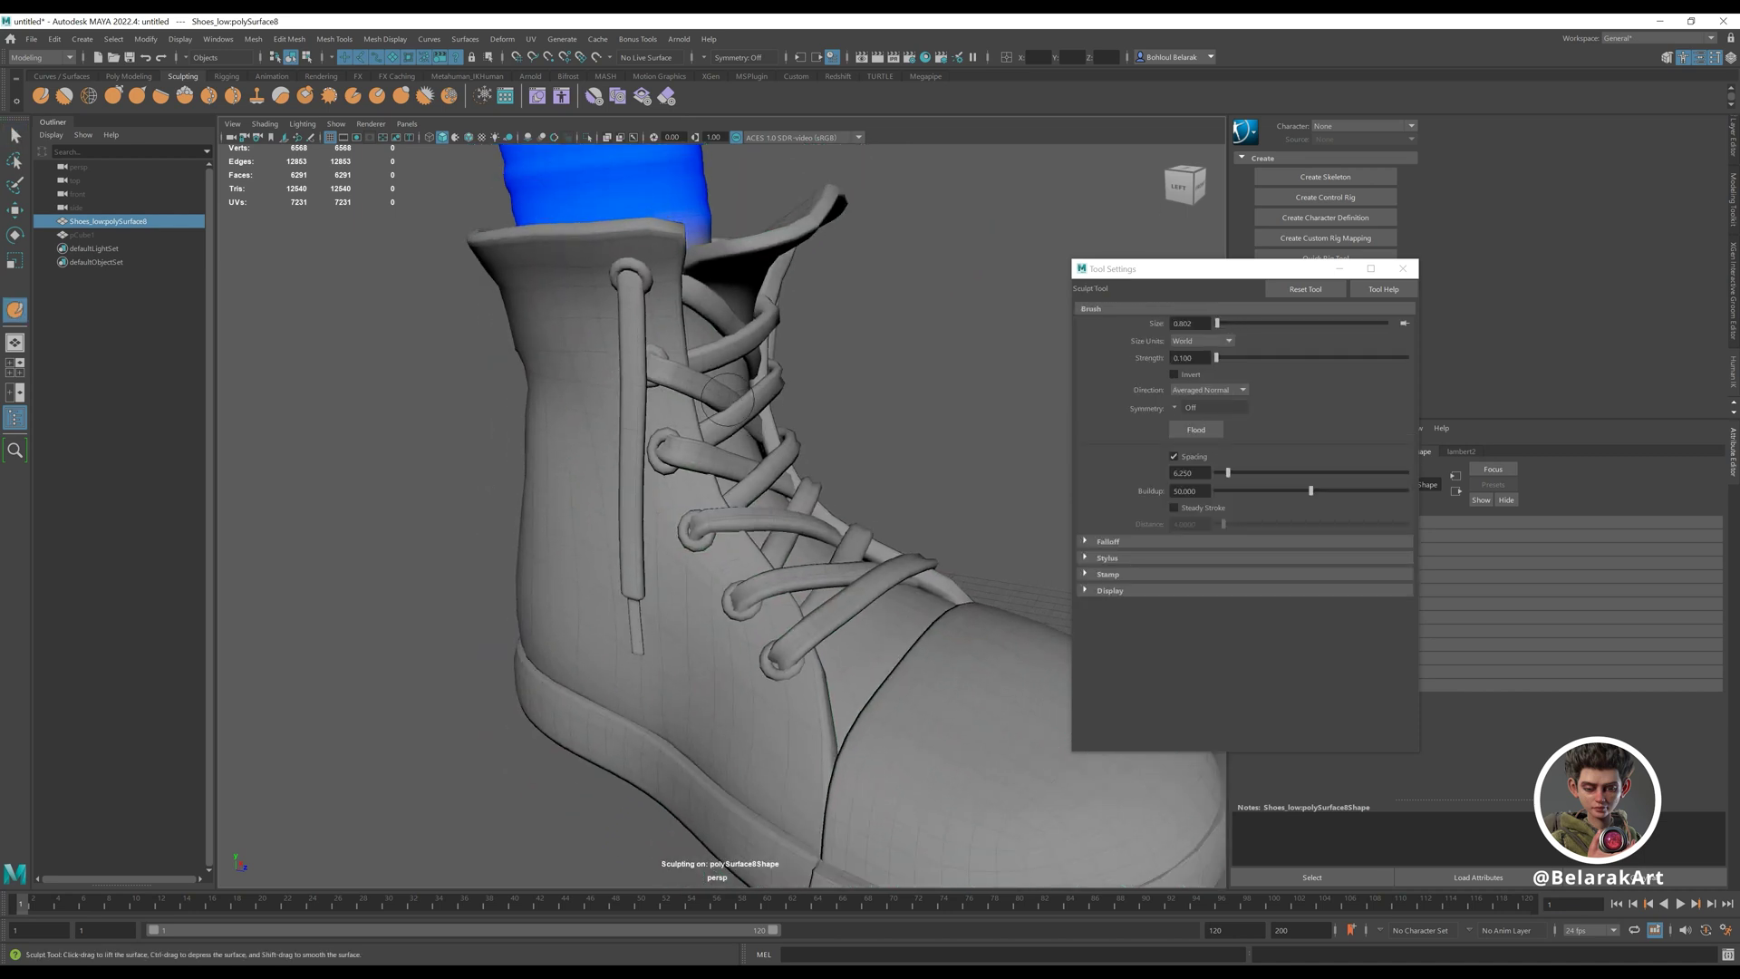
{"action": "key", "text": "b"}
{"action": "left_click_drag", "start_coordinate": [728, 399], "coordinate": [883, 398]}
{"action": "right_click_drag", "start_coordinate": [892, 406], "coordinate": [1300, 355], "text": "alt"}
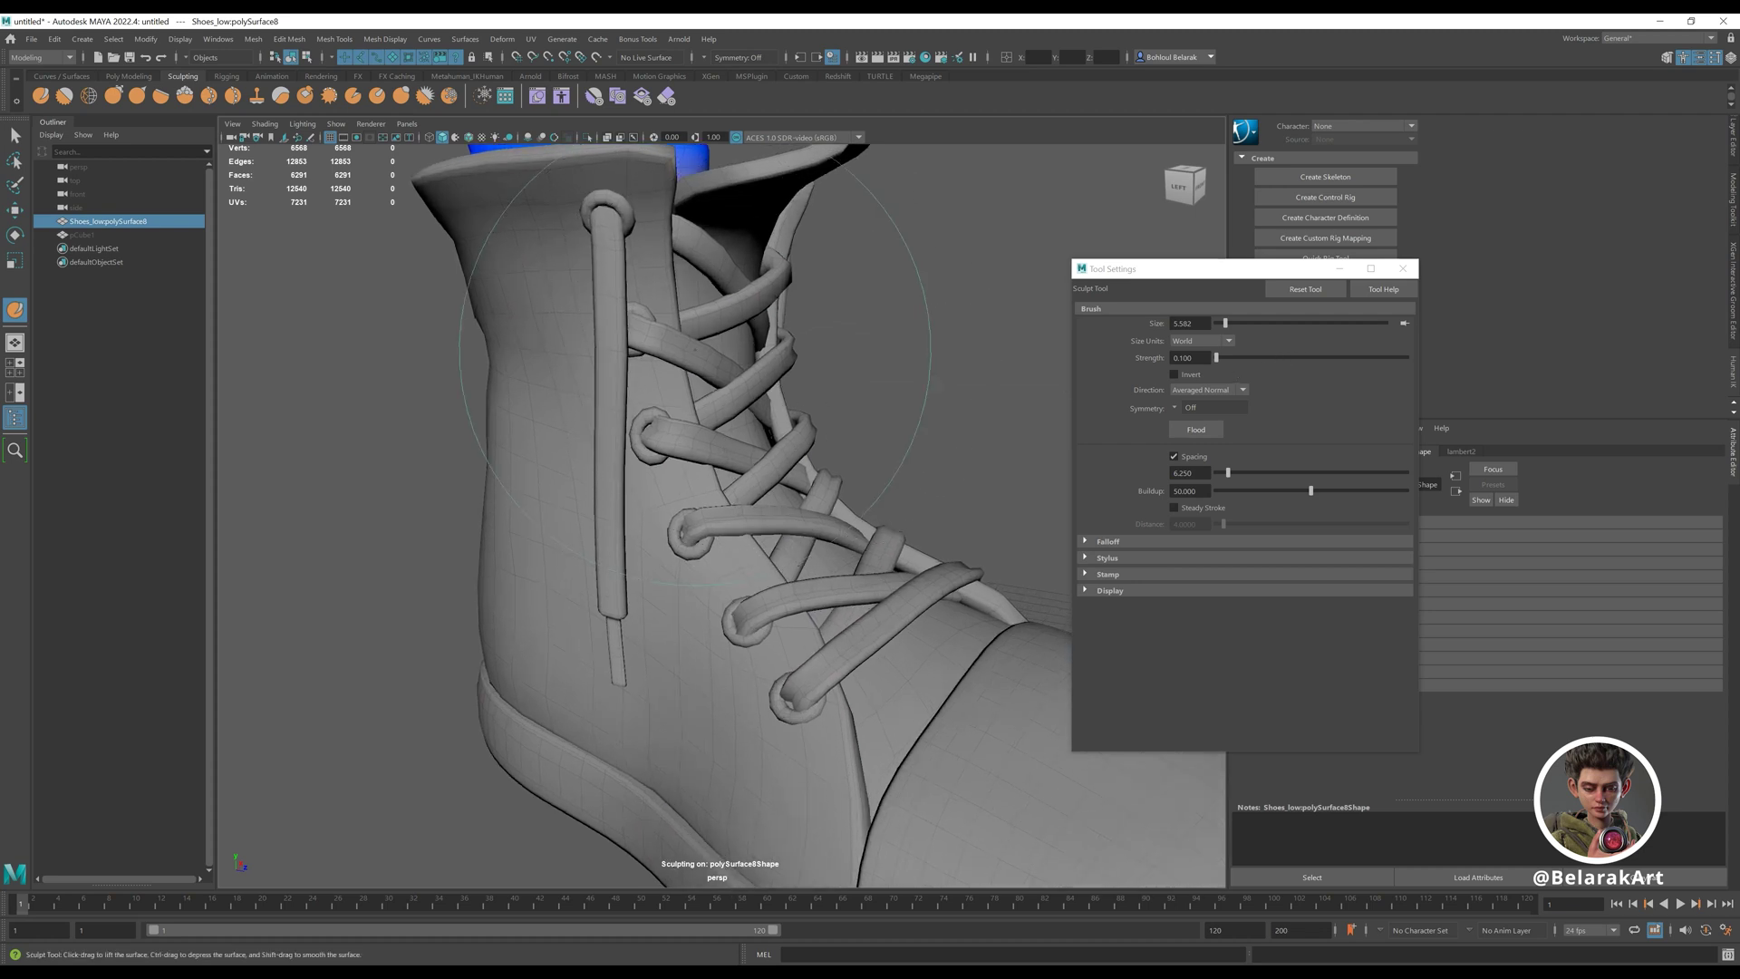
- Switch to the Grab brush for the boot and set its strength to about 38
{"action": "right_click_drag", "start_coordinate": [695, 358], "coordinate": [833, 314]}
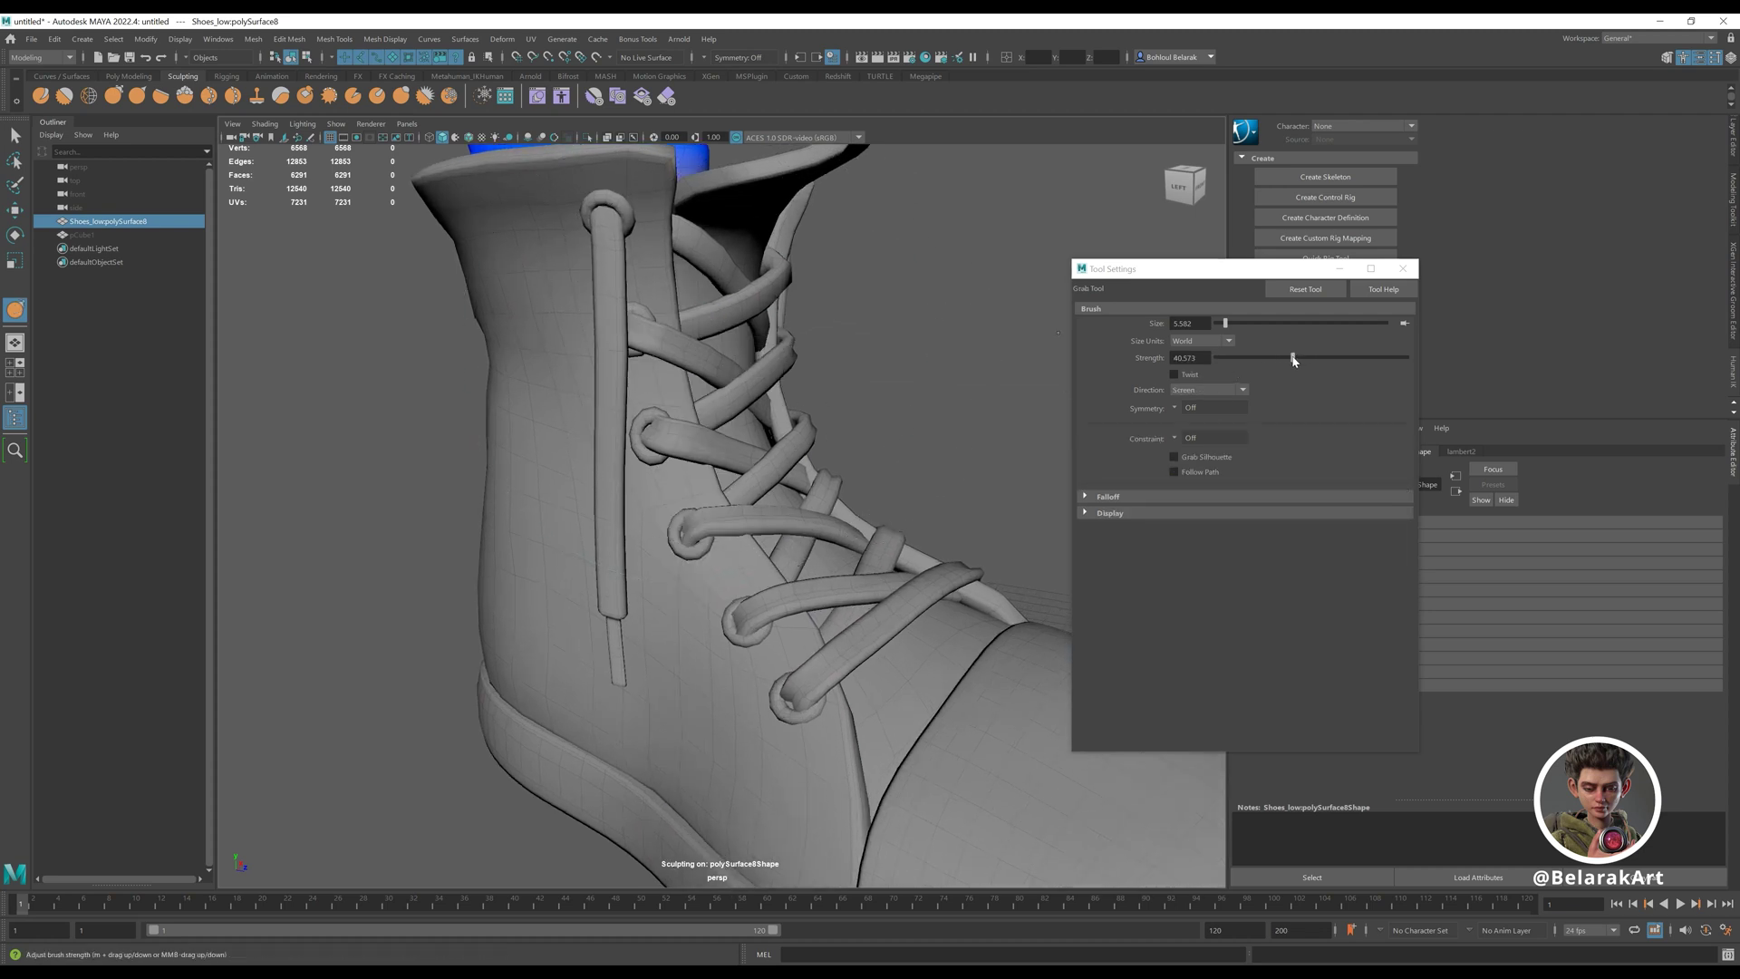
{"action": "left_click_drag", "start_coordinate": [1294, 357], "coordinate": [1281, 359]}
{"action": "scroll", "coordinate": [776, 381], "scroll_direction": "down", "scroll_amount": 5}
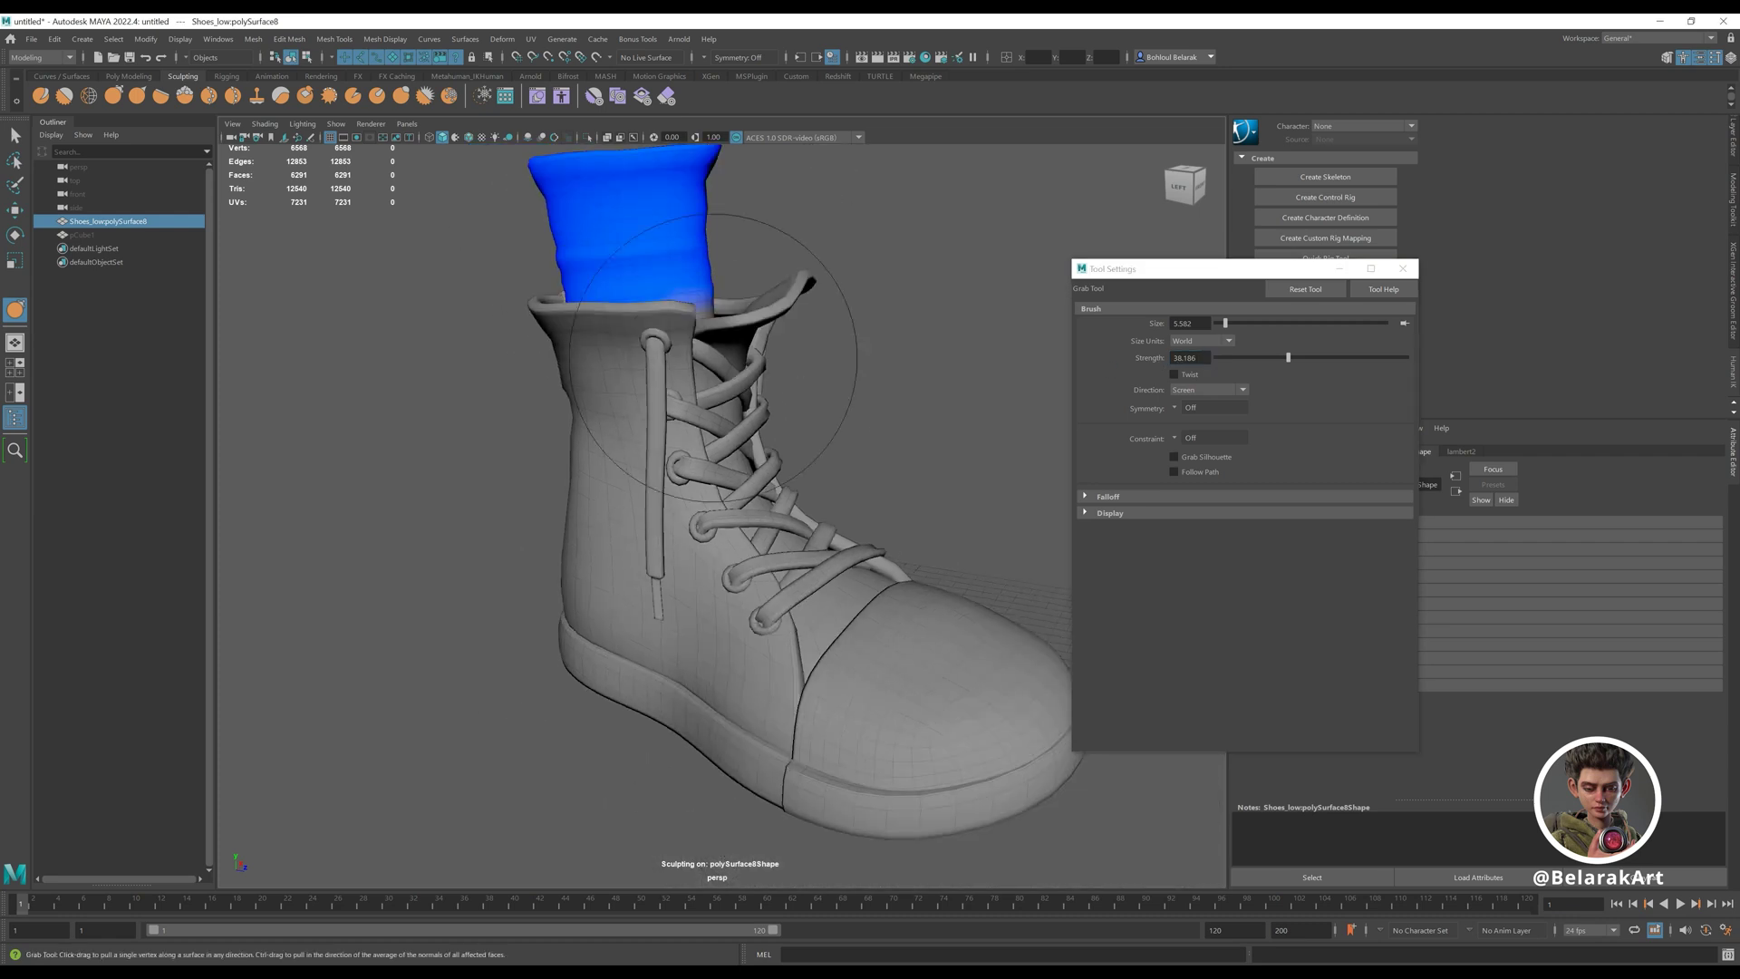
{"action": "scroll", "coordinate": [752, 381], "scroll_direction": "up", "scroll_amount": 1}
{"action": "middle_click_drag", "start_coordinate": [742, 370], "coordinate": [740, 417], "text": "alt"}
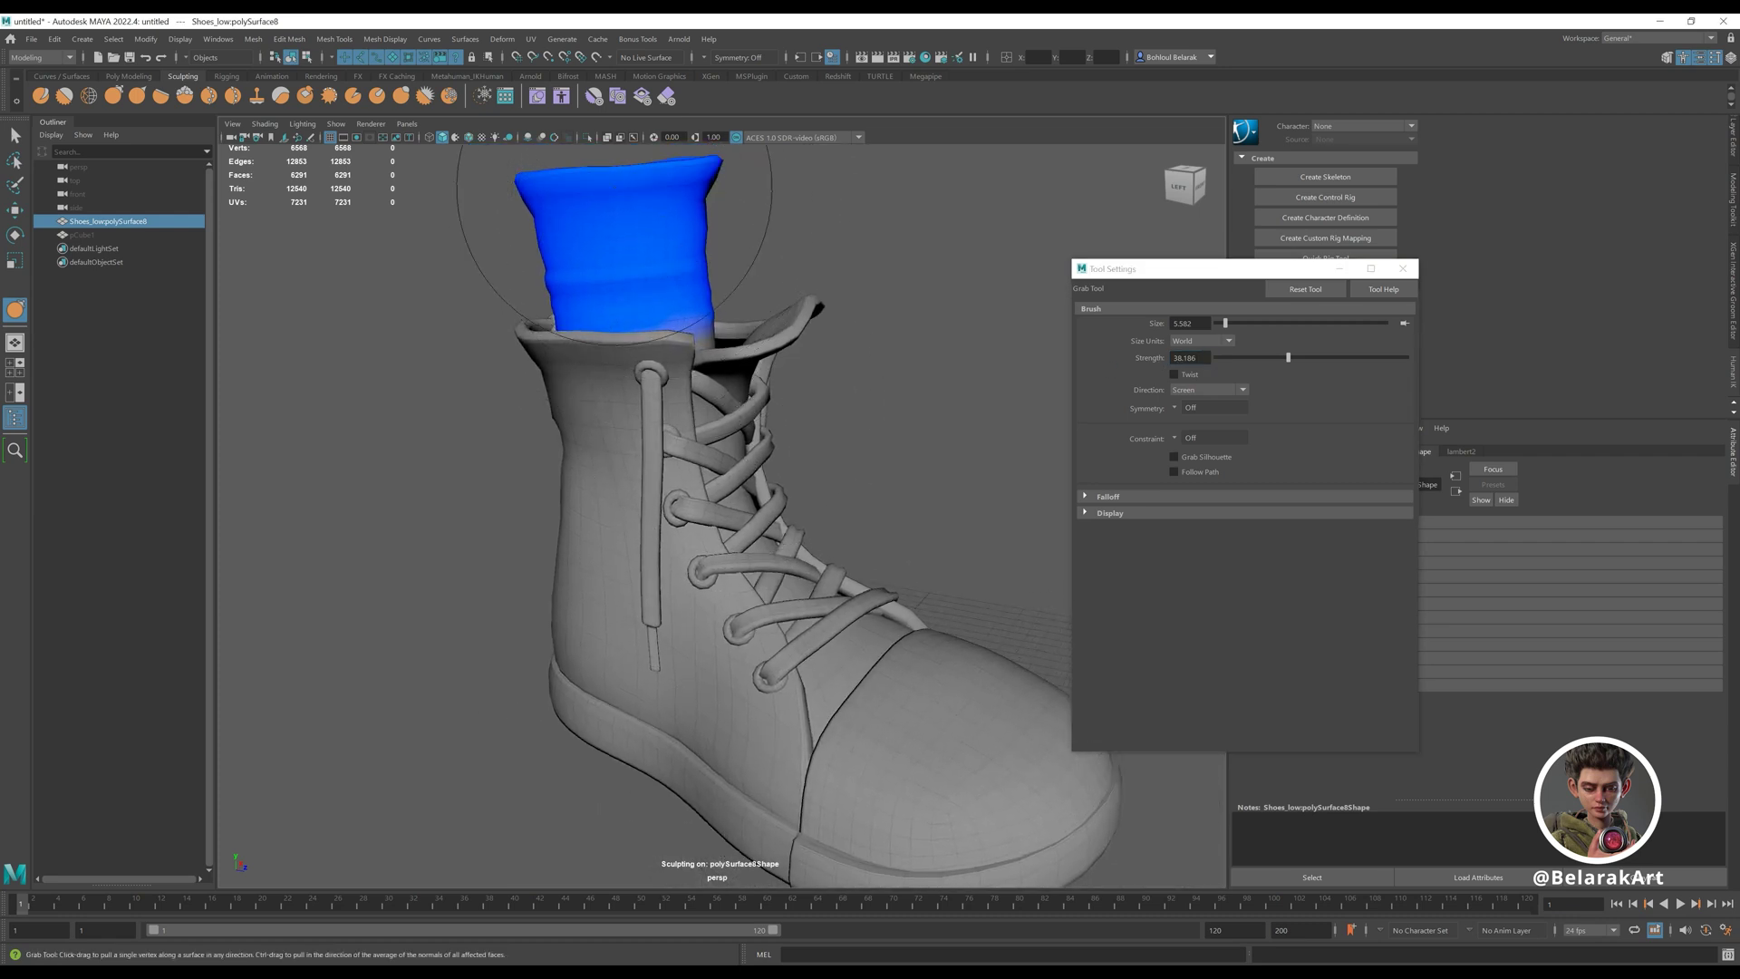
{"action": "scroll", "coordinate": [705, 468], "scroll_direction": "up", "scroll_amount": 3}
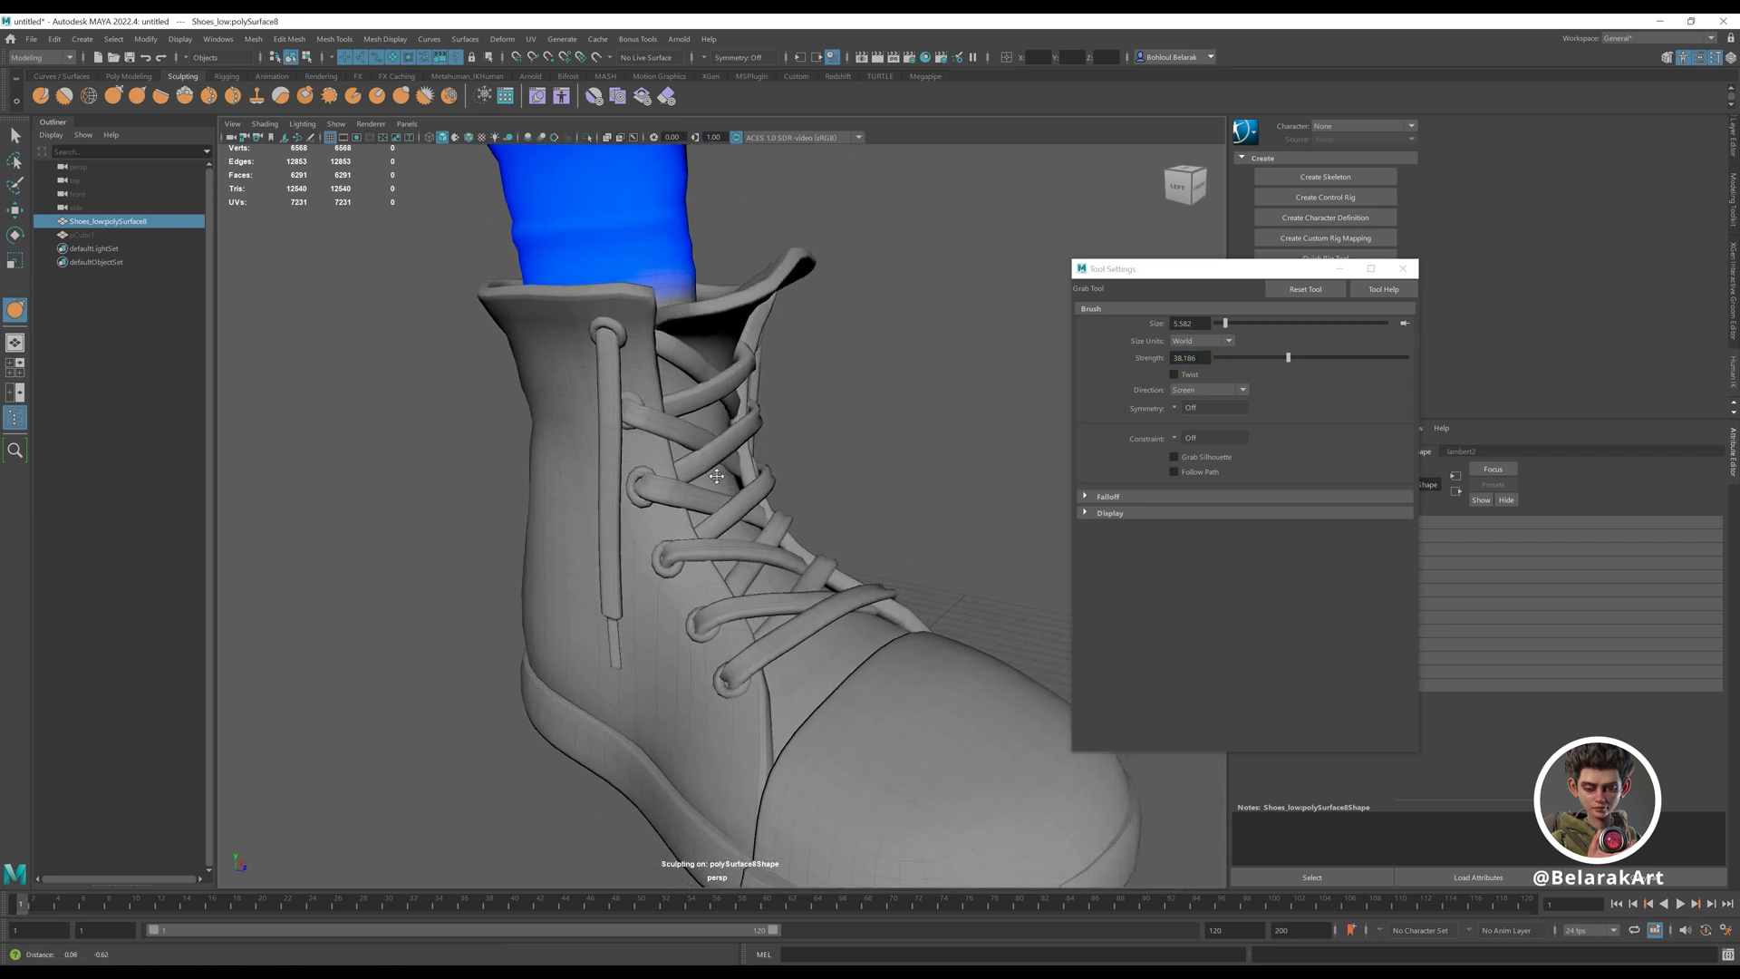
{"action": "mouse_move", "coordinate": [616, 220]}
{"action": "right_mouse_down", "text": "alt"}
{"action": "mouse_move", "coordinate": [616, 194]}
{"action": "mouse_move", "coordinate": [670, 377]}
{"action": "mouse_move", "coordinate": [733, 464]}
{"action": "right_mouse_up", "text": "alt"}
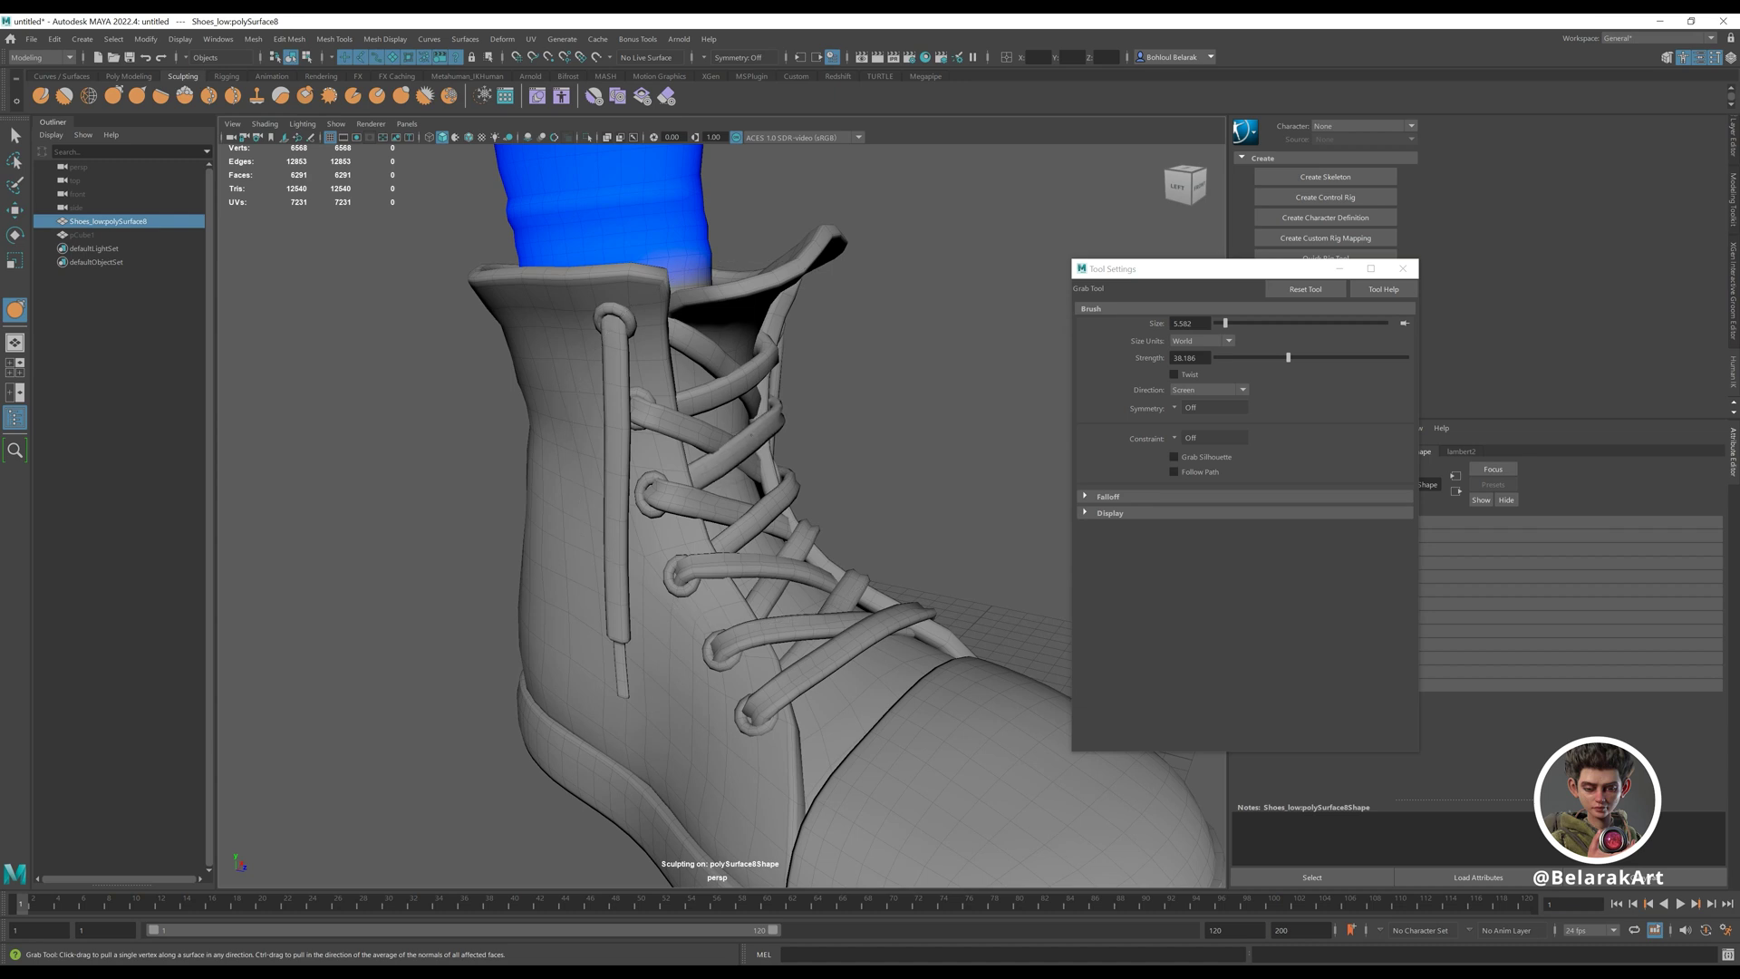
{"action": "mouse_move", "coordinate": [734, 450]}
{"action": "left_mouse_down"}
{"action": "mouse_move", "coordinate": [790, 424]}
{"action": "mouse_move", "coordinate": [764, 447]}
{"action": "mouse_move", "coordinate": [755, 432]}
{"action": "left_mouse_up"}
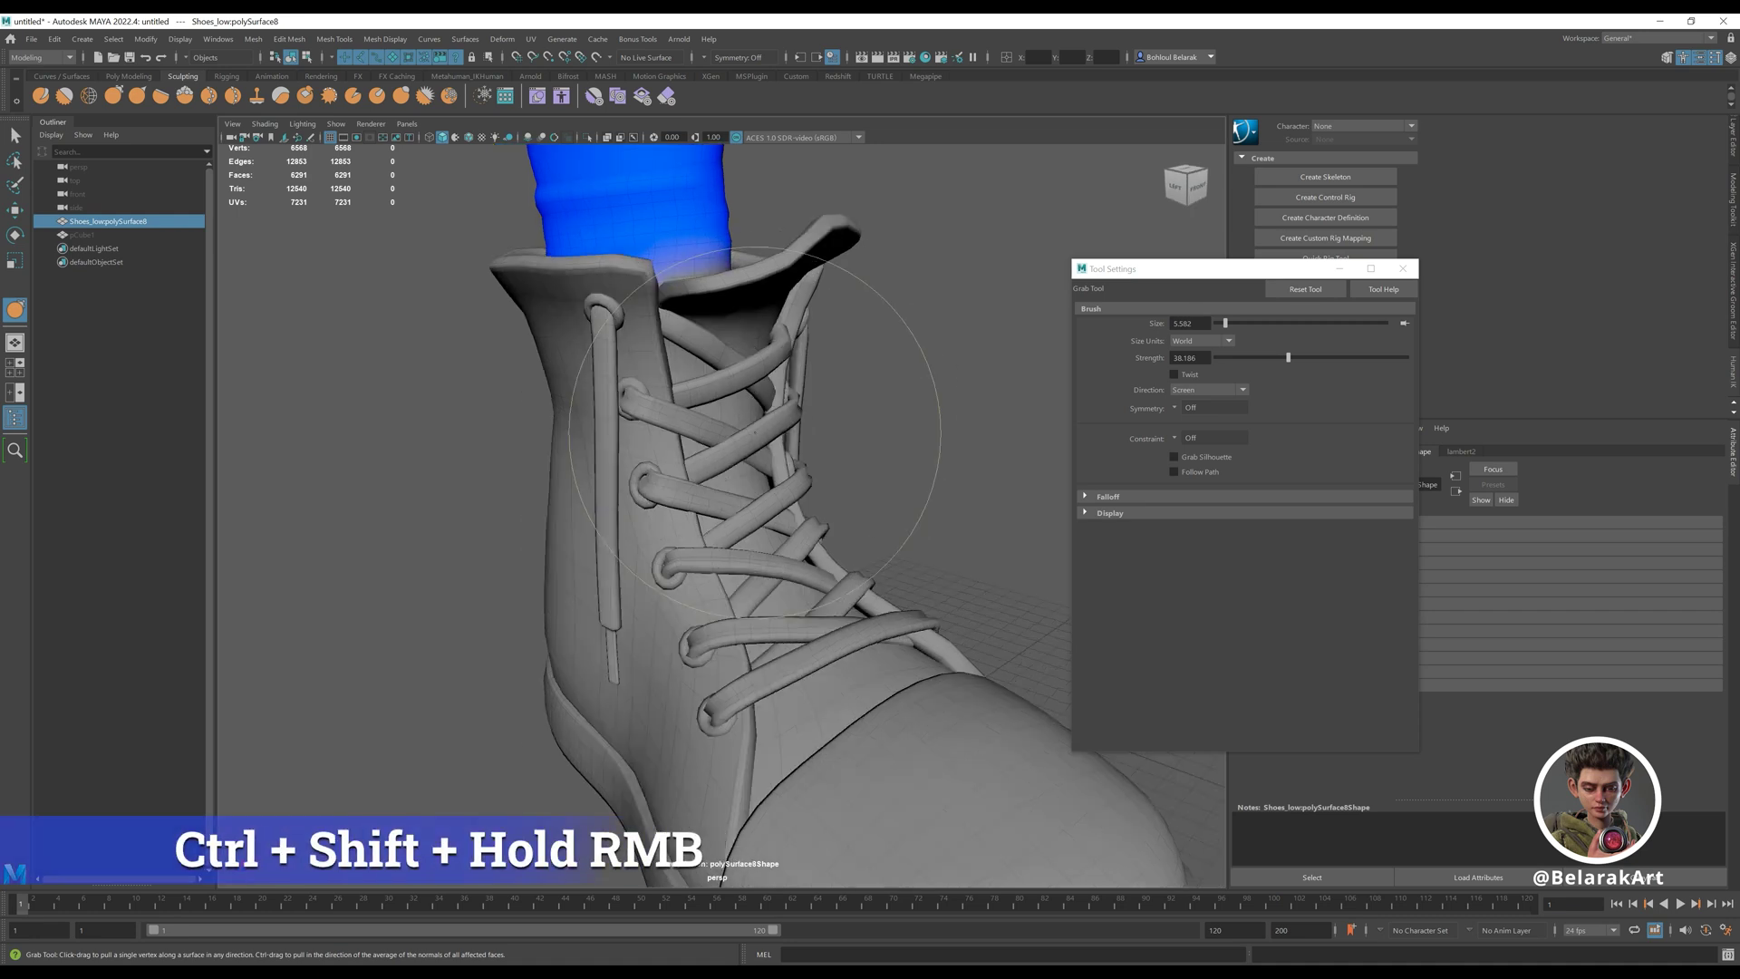
- Compare the Grab brush's Surface/Volume, Surface and Volume falloff options on the laces, and leave the sculpting tool
{"action": "mouse_move", "coordinate": [756, 437]}
{"action": "right_mouse_down", "text": "ctrl+shift"}
{"action": "mouse_move", "coordinate": [670, 474]}
{"action": "mouse_move", "coordinate": [692, 497]}
{"action": "mouse_move", "coordinate": [644, 488]}
{"action": "right_mouse_up", "text": "ctrl+shift"}
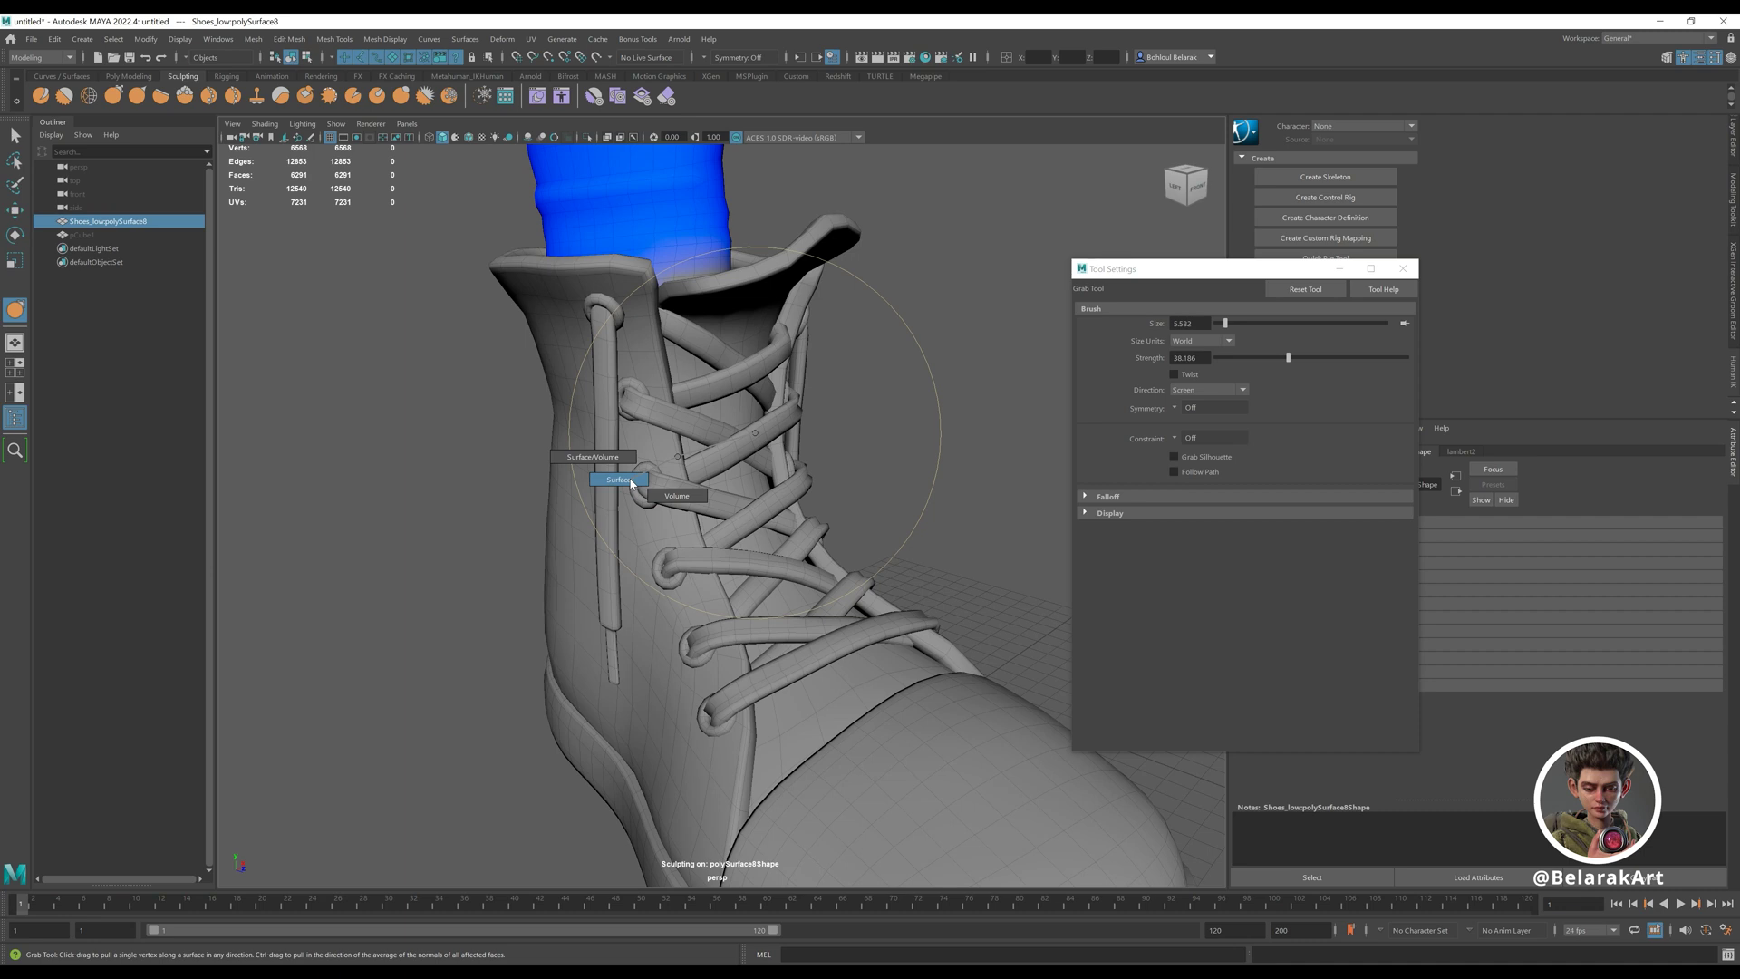
{"action": "mouse_move", "coordinate": [660, 473]}
{"action": "right_mouse_down", "text": "ctrl+shift"}
{"action": "mouse_move", "coordinate": [741, 451]}
{"action": "mouse_move", "coordinate": [688, 451]}
{"action": "mouse_move", "coordinate": [694, 492]}
{"action": "right_mouse_up", "text": "ctrl+shift"}
{"action": "mouse_move", "coordinate": [753, 435]}
{"action": "left_mouse_down"}
{"action": "mouse_move", "coordinate": [785, 422]}
{"action": "mouse_move", "coordinate": [766, 437]}
{"action": "mouse_move", "coordinate": [785, 435]}
{"action": "mouse_move", "coordinate": [775, 462]}
{"action": "mouse_move", "coordinate": [781, 439]}
{"action": "left_mouse_up"}
{"action": "mouse_move", "coordinate": [796, 470]}
{"action": "right_mouse_down", "text": "alt"}
{"action": "mouse_move", "coordinate": [719, 466]}
{"action": "mouse_move", "coordinate": [731, 473]}
{"action": "right_mouse_up", "text": "alt"}
{"action": "key", "text": "q"}
{"action": "scroll", "coordinate": [752, 473], "scroll_direction": "up", "scroll_amount": 5}
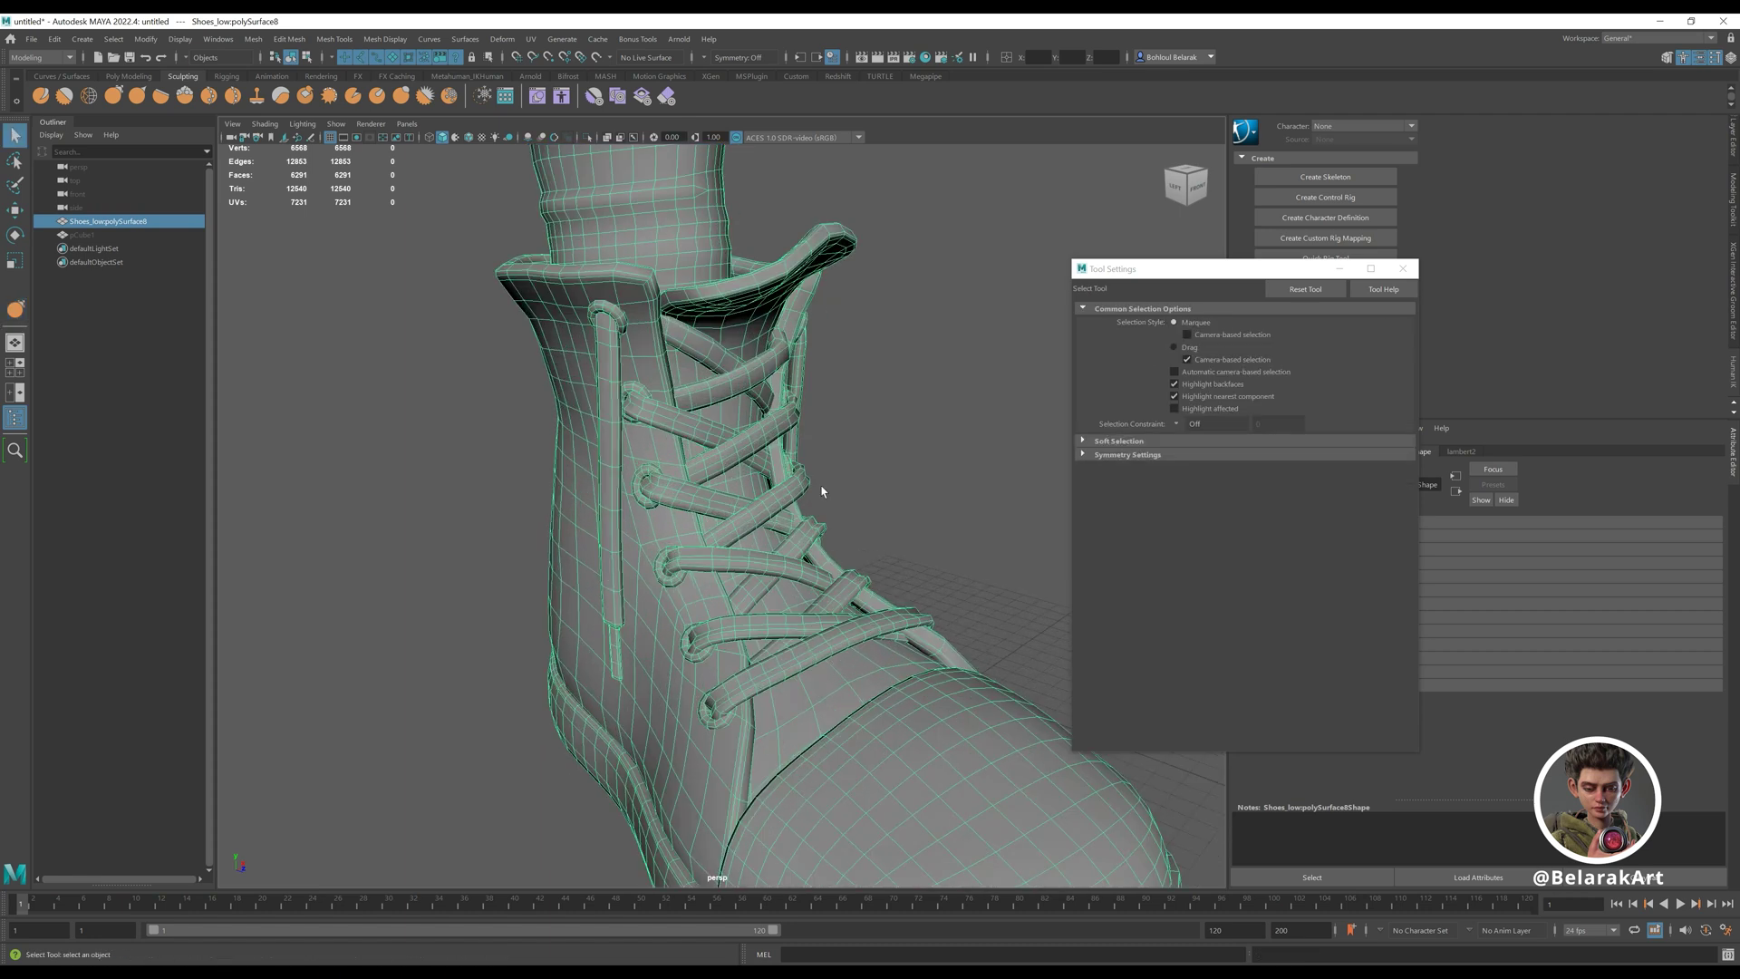
- Reactivate the Sculpt Tool on the boot and choose the Surface falloff type
{"action": "mouse_move", "coordinate": [772, 419]}
{"action": "right_mouse_down", "text": "shift"}
{"action": "mouse_move", "coordinate": [699, 396]}
{"action": "mouse_move", "coordinate": [761, 437]}
{"action": "right_mouse_up", "text": "shift"}
{"action": "right_click_drag", "start_coordinate": [685, 481], "coordinate": [685, 518]}
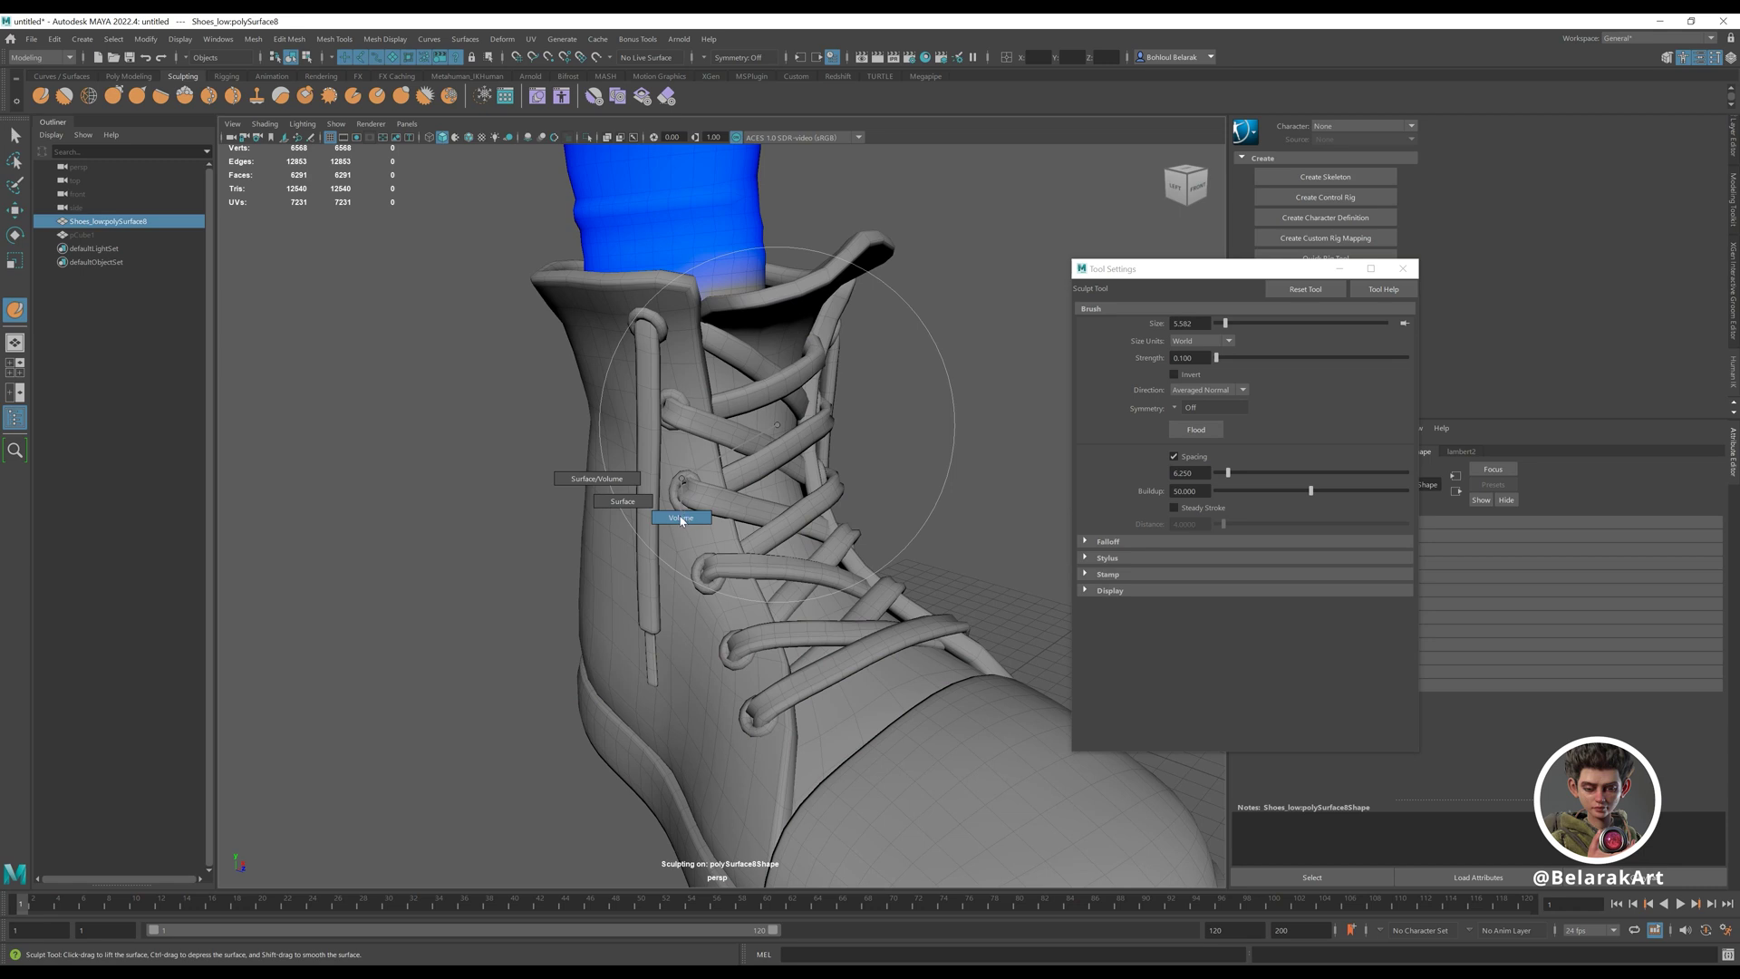
{"action": "right_click_drag", "start_coordinate": [679, 519], "coordinate": [608, 498]}
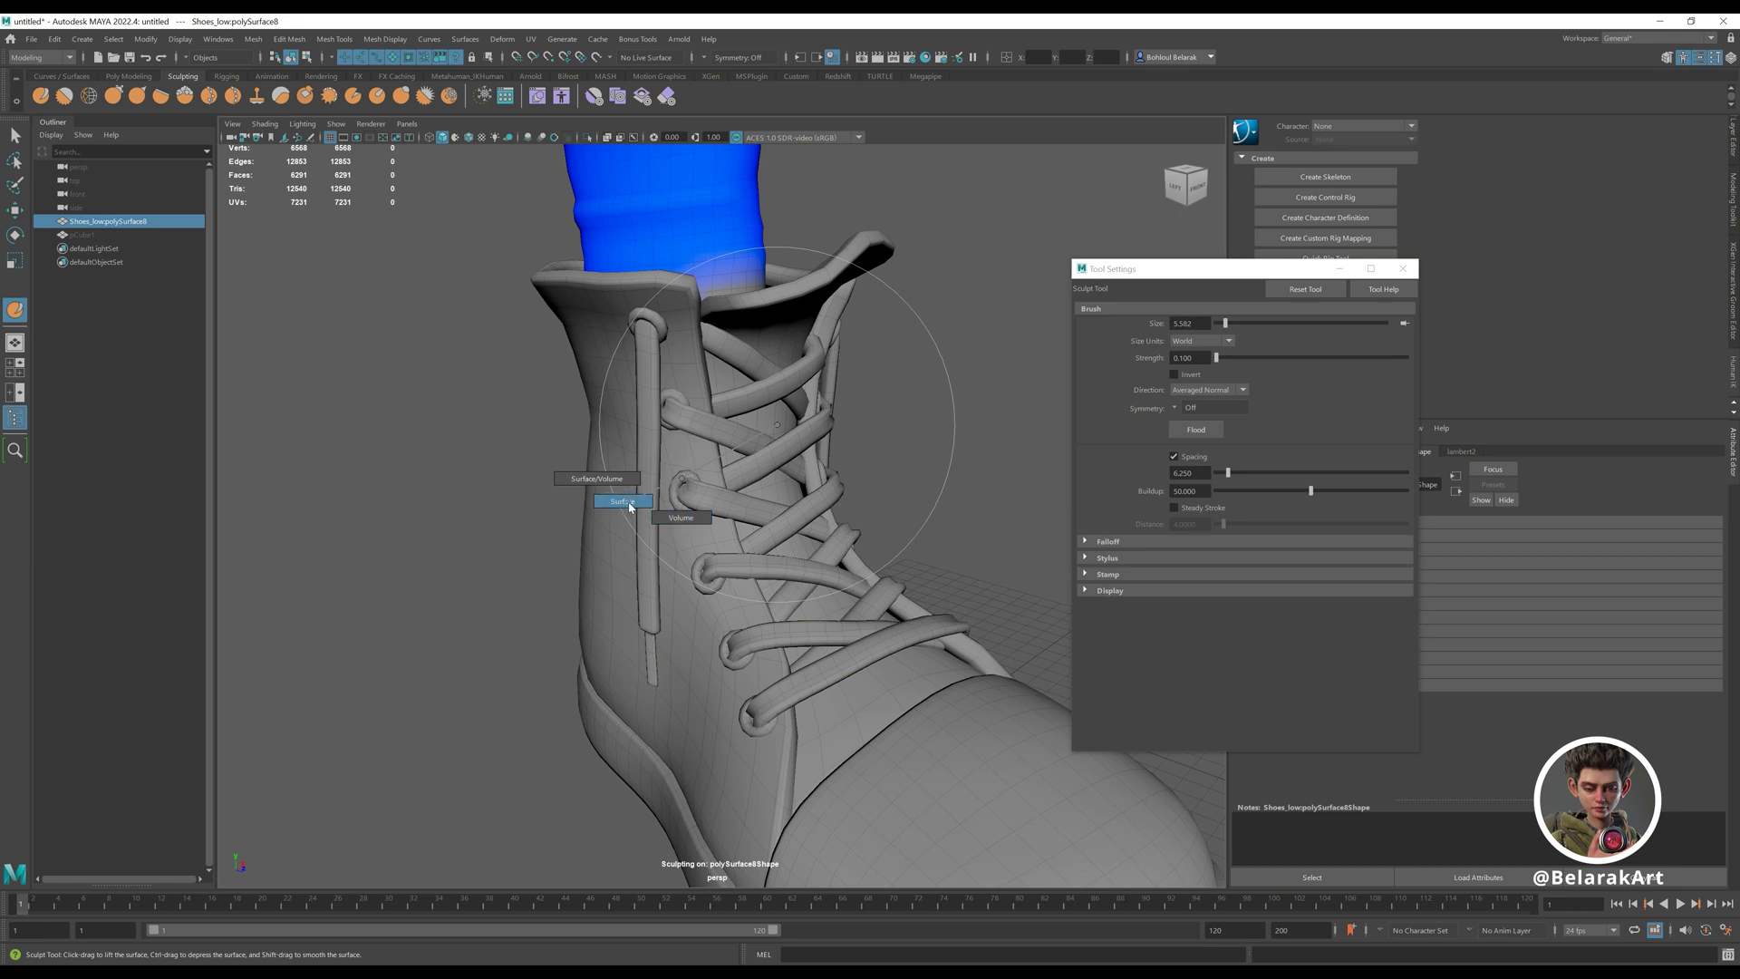
- Switch to the Freeze brush and unfreeze the entire boot mesh, including the sock
{"action": "right_click_drag", "start_coordinate": [773, 438], "coordinate": [770, 440]}
{"action": "scroll", "coordinate": [770, 440], "scroll_direction": "down", "scroll_amount": 2}
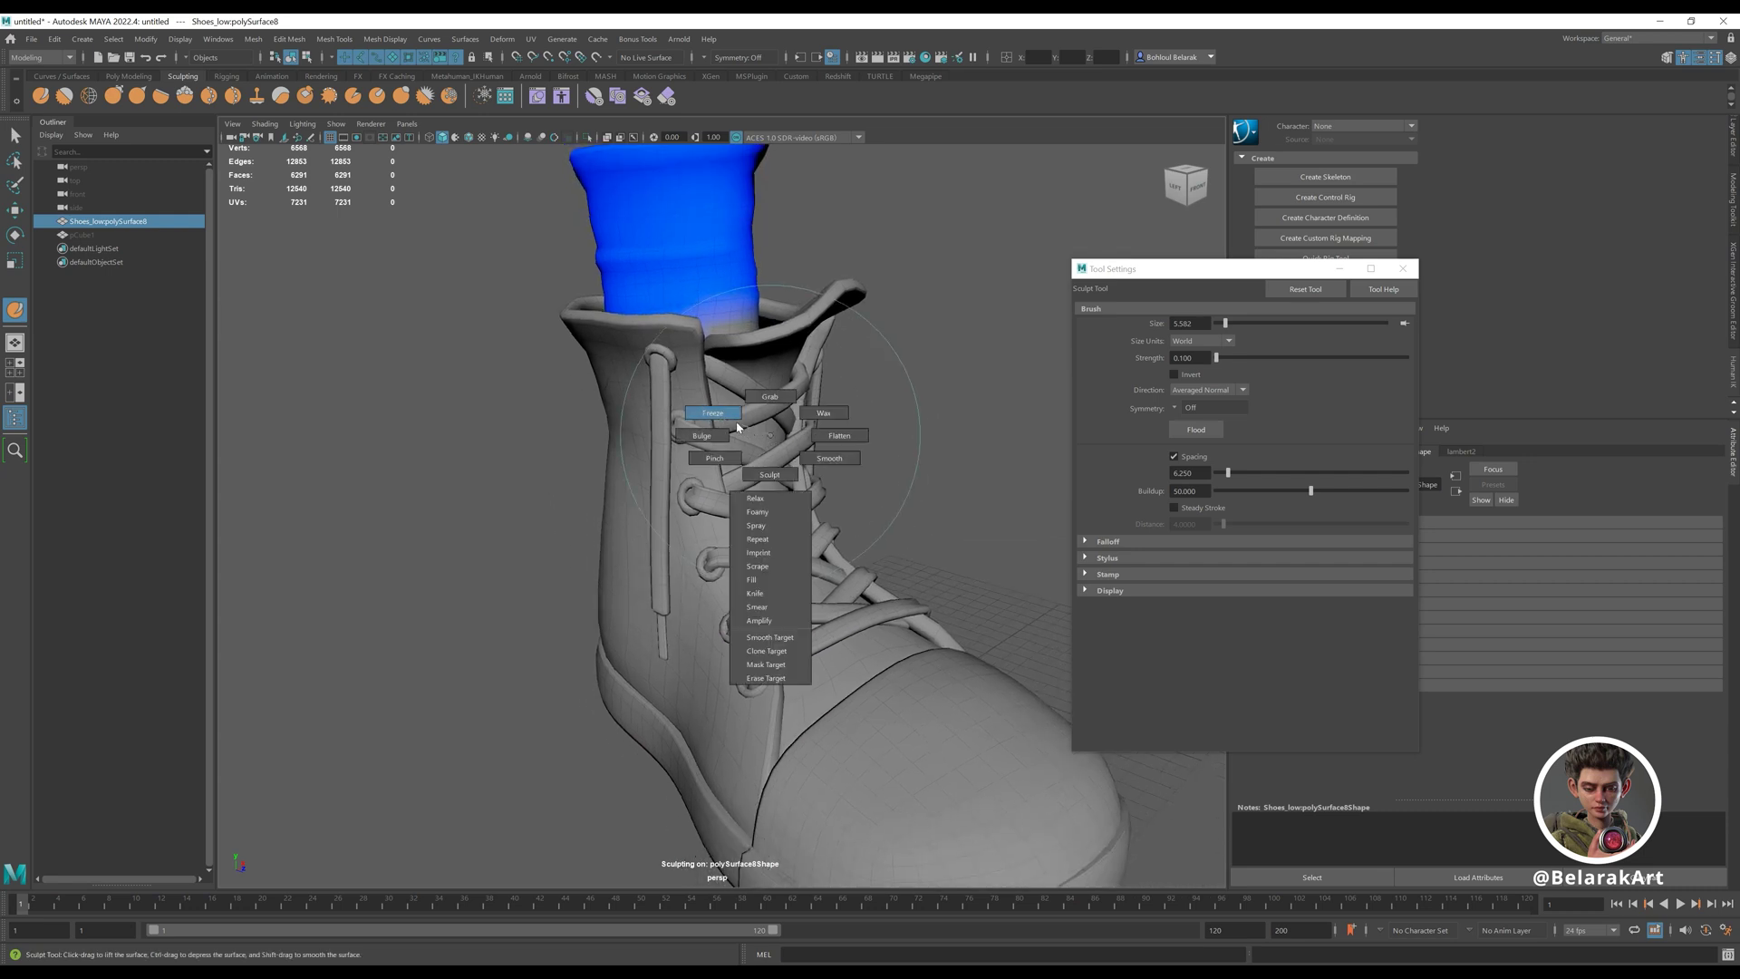
{"action": "right_click_drag", "start_coordinate": [726, 418], "coordinate": [726, 417]}
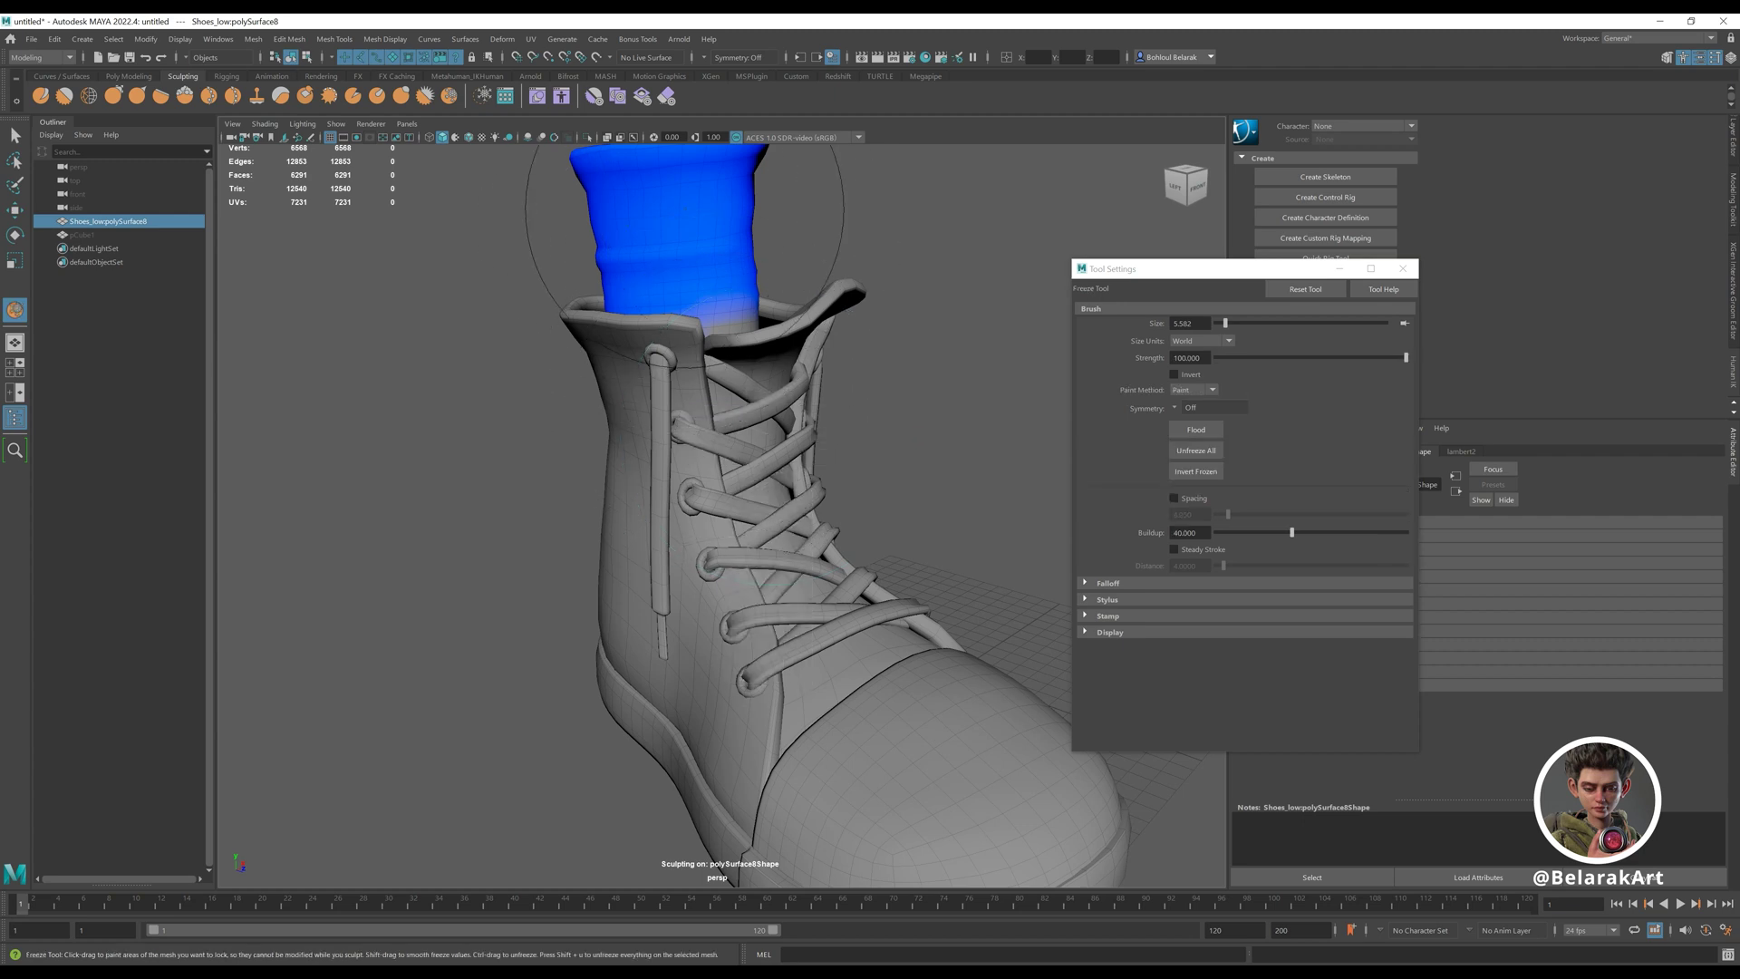
{"action": "left_click_drag", "start_coordinate": [641, 330], "coordinate": [640, 272], "text": "alt"}
{"action": "left_click_drag", "start_coordinate": [725, 339], "coordinate": [693, 363], "text": "alt"}
{"action": "mouse_move", "coordinate": [693, 363]}
{"action": "right_mouse_down", "text": "alt"}
{"action": "mouse_move", "coordinate": [721, 426]}
{"action": "mouse_move", "coordinate": [693, 358]}
{"action": "right_mouse_up", "text": "alt"}
{"action": "left_click_drag", "start_coordinate": [693, 358], "coordinate": [642, 249], "text": "alt"}
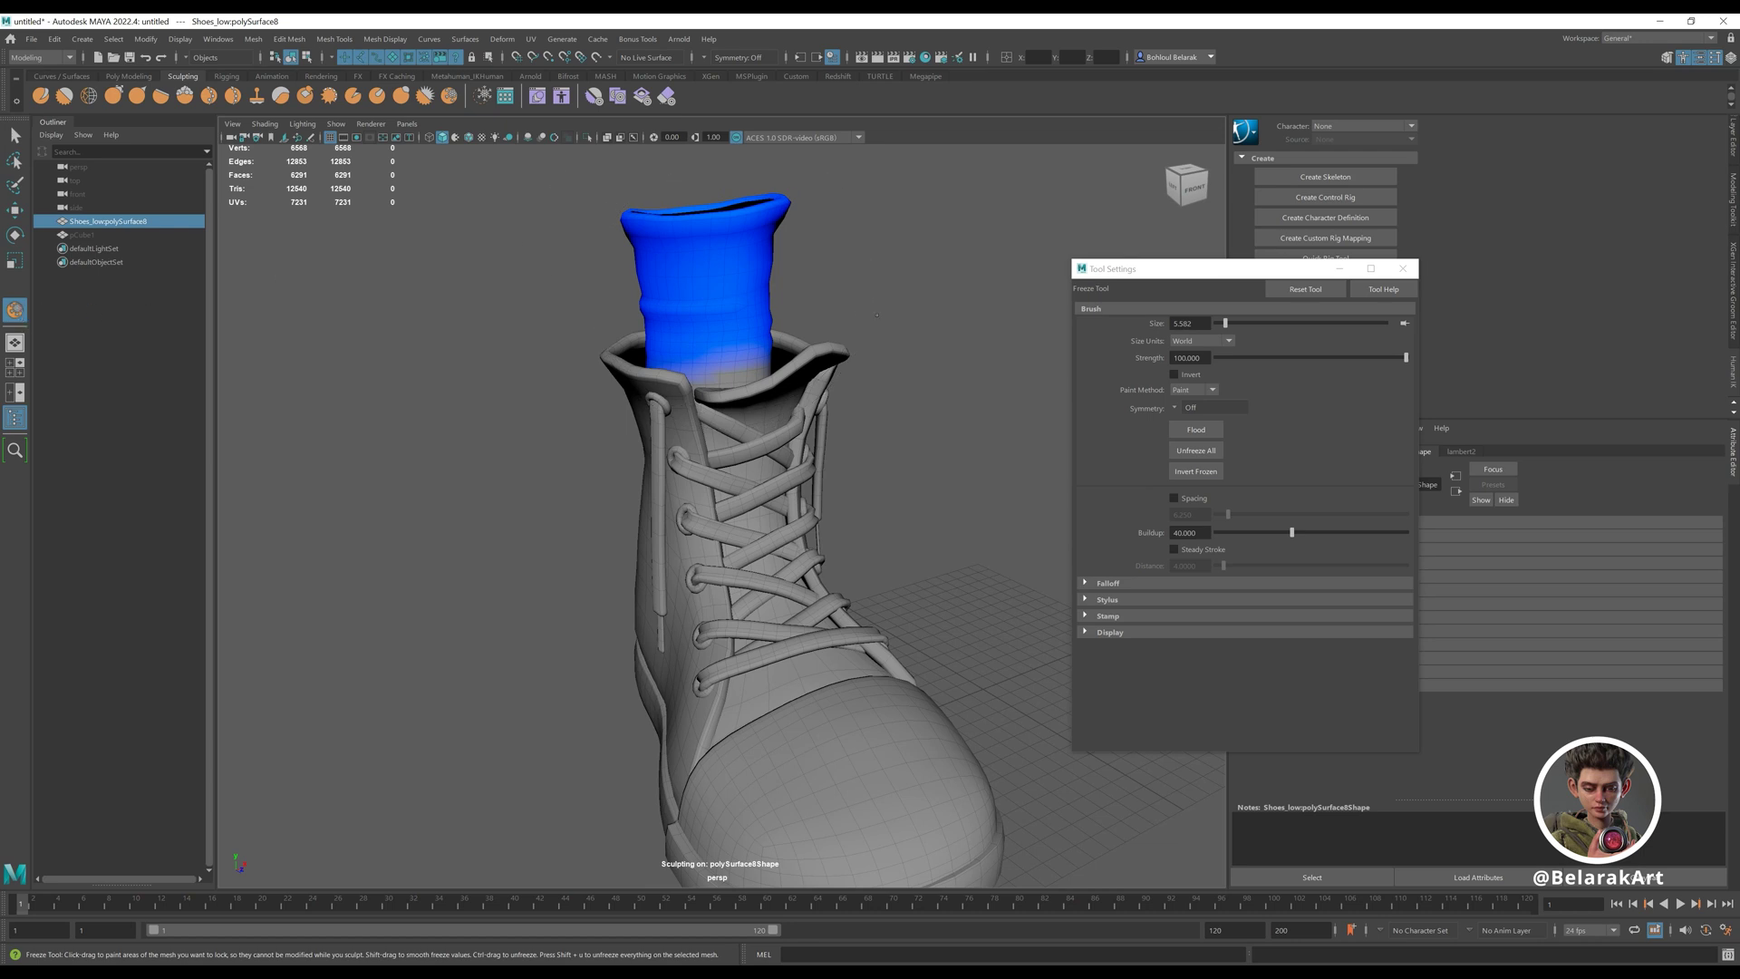
{"action": "left_click_drag", "start_coordinate": [1123, 268], "coordinate": [961, 221]}
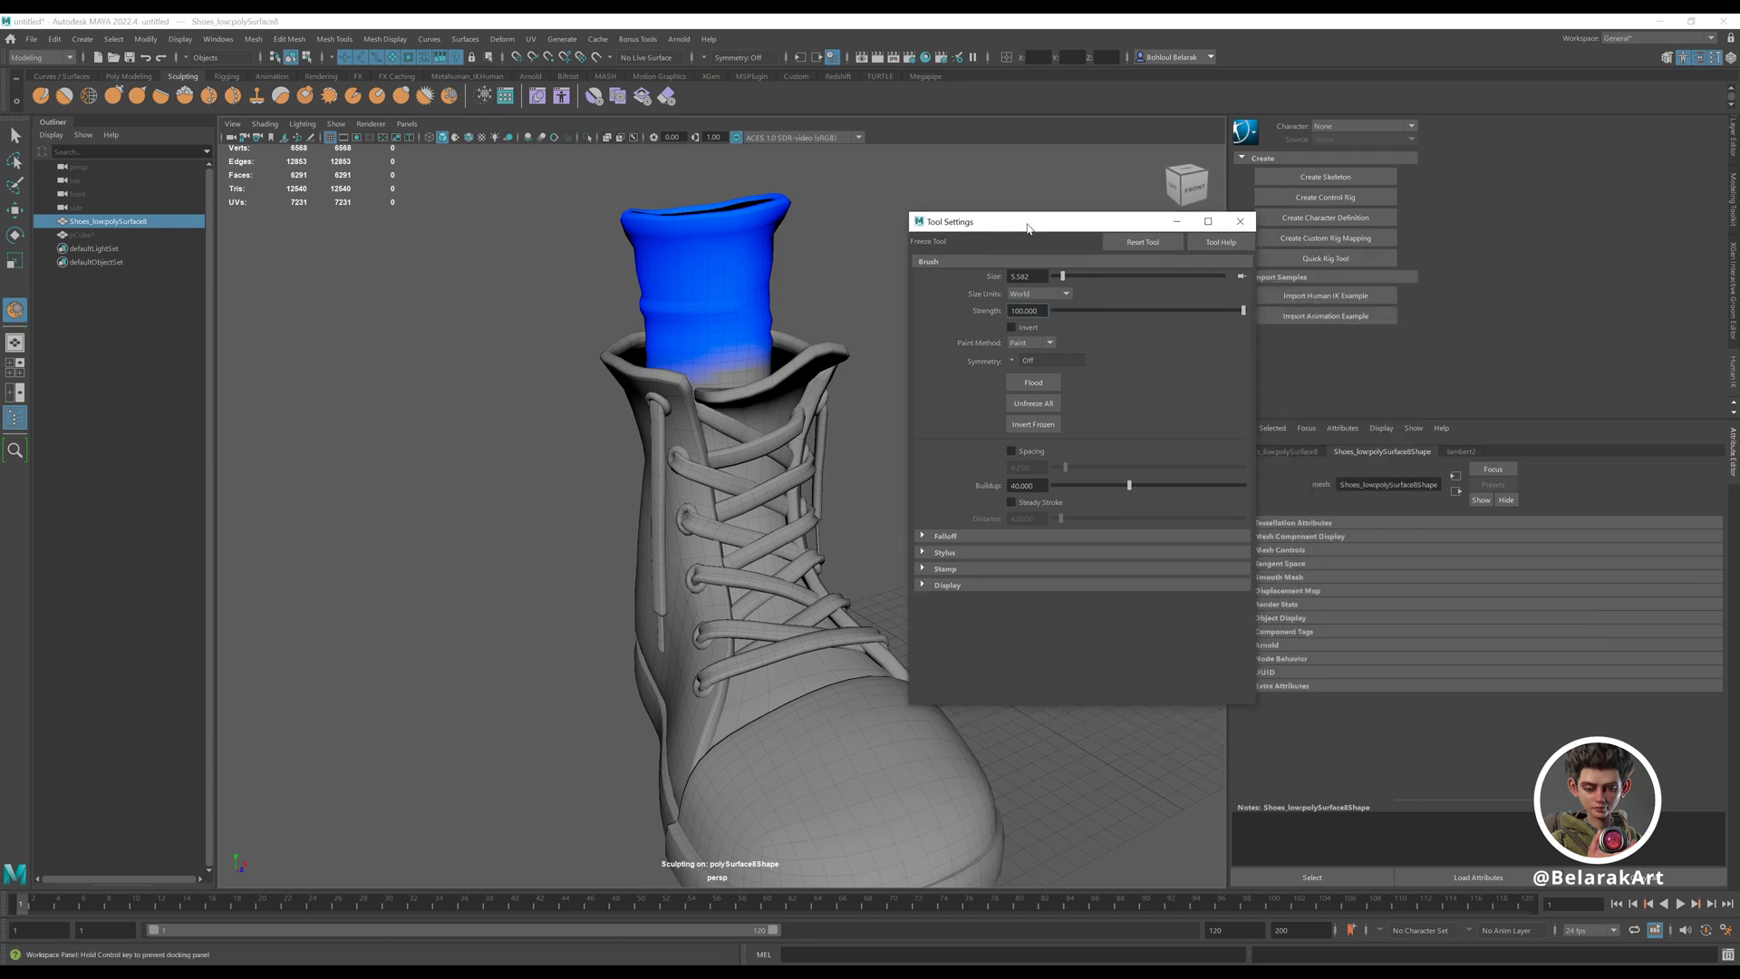
{"action": "left_click", "coordinate": [1029, 410]}
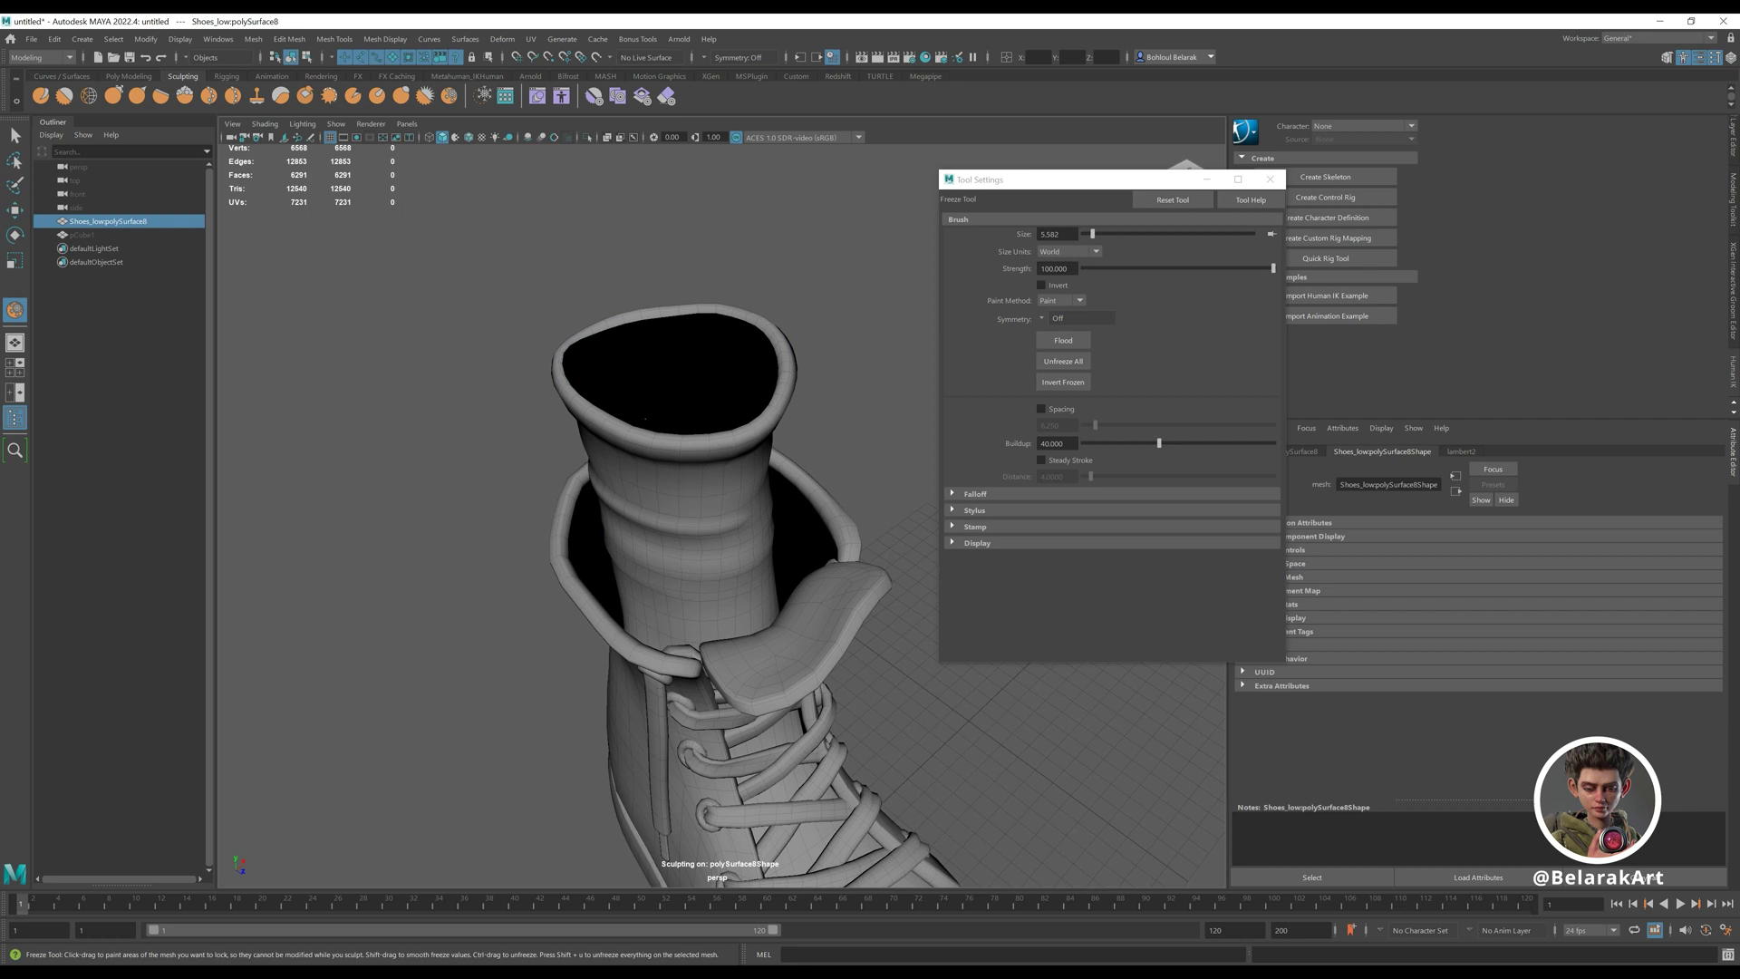
- Switch to the Grab brush and examine the sock opening from several angles
{"action": "mouse_move", "coordinate": [816, 453]}
{"action": "left_mouse_down", "text": "alt"}
{"action": "mouse_move", "coordinate": [663, 297]}
{"action": "mouse_move", "coordinate": [683, 338]}
{"action": "mouse_move", "coordinate": [752, 352]}
{"action": "left_mouse_up", "text": "alt"}
{"action": "right_click_drag", "start_coordinate": [585, 349], "coordinate": [584, 313], "text": "shift"}
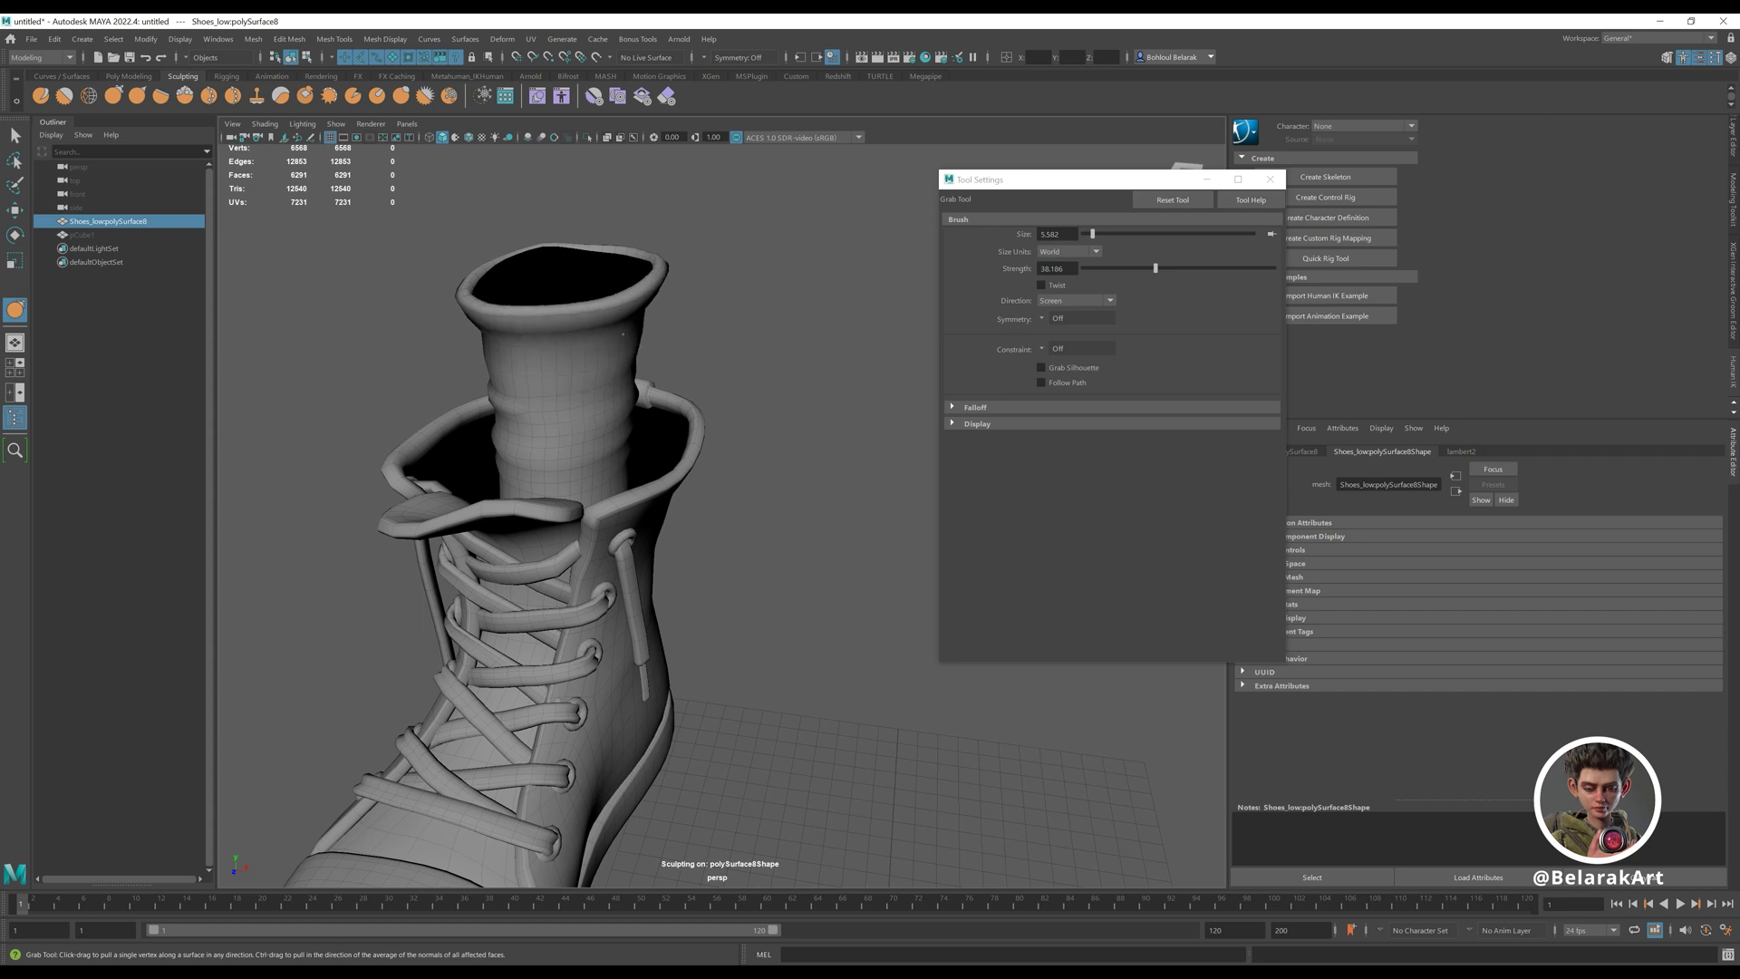
{"action": "middle_click_drag", "start_coordinate": [548, 333], "coordinate": [604, 348], "text": "alt"}
{"action": "mouse_move", "coordinate": [604, 347]}
{"action": "left_mouse_down", "text": "alt"}
{"action": "mouse_move", "coordinate": [688, 377]}
{"action": "mouse_move", "coordinate": [674, 324]}
{"action": "mouse_move", "coordinate": [738, 335]}
{"action": "left_mouse_up", "text": "alt"}
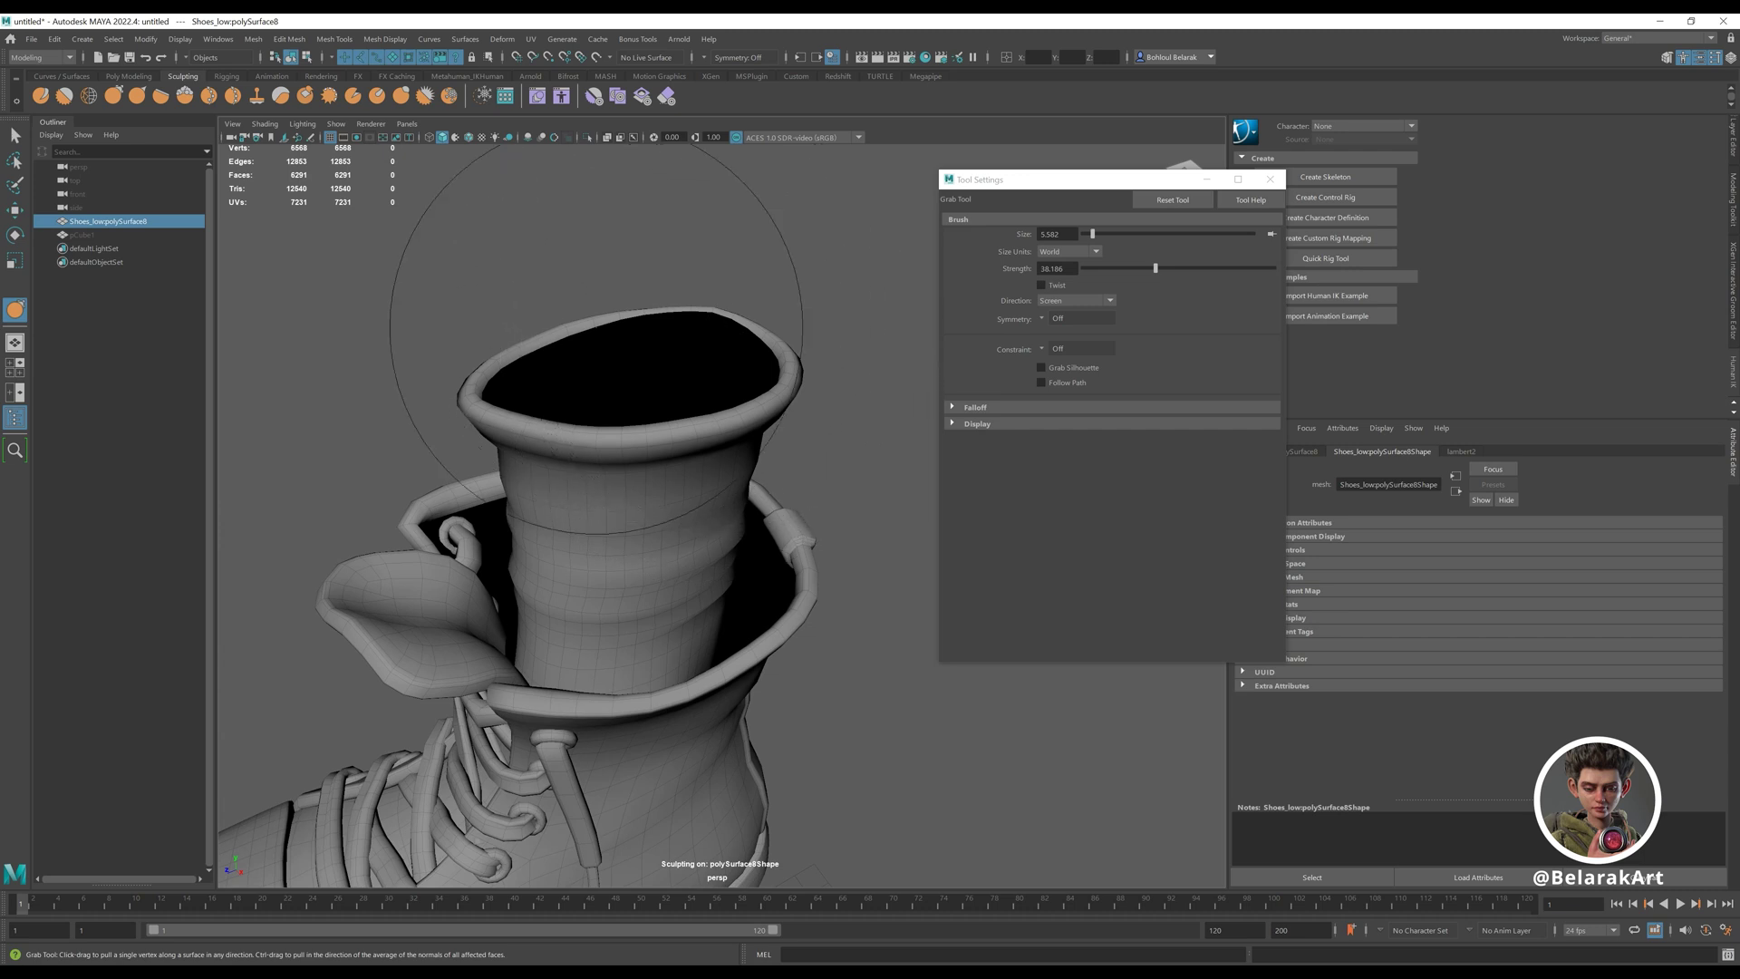
{"action": "mouse_move", "coordinate": [490, 360]}
{"action": "left_mouse_down", "text": "alt"}
{"action": "mouse_move", "coordinate": [574, 391]}
{"action": "mouse_move", "coordinate": [574, 353]}
{"action": "mouse_move", "coordinate": [594, 376]}
{"action": "mouse_move", "coordinate": [525, 369]}
{"action": "mouse_move", "coordinate": [625, 408]}
{"action": "mouse_move", "coordinate": [574, 431]}
{"action": "mouse_move", "coordinate": [608, 490]}
{"action": "mouse_move", "coordinate": [618, 481]}
{"action": "left_mouse_up", "text": "alt"}
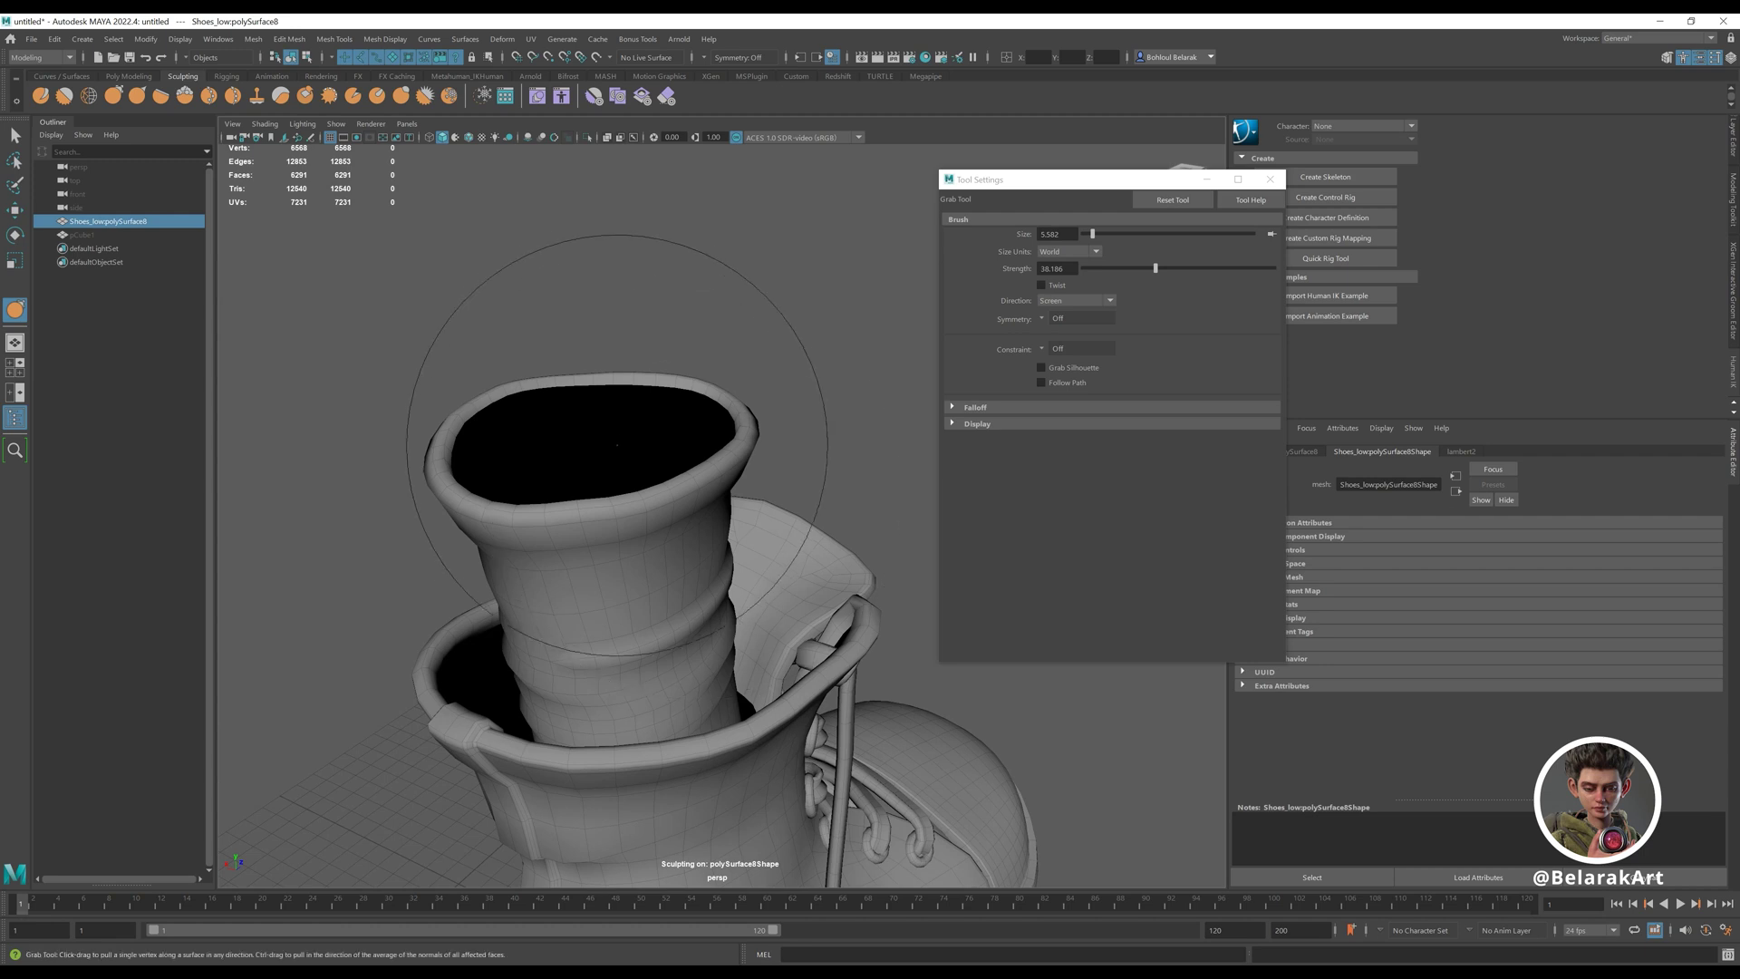
{"action": "left_click_drag", "start_coordinate": [642, 416], "coordinate": [669, 428], "text": "alt"}
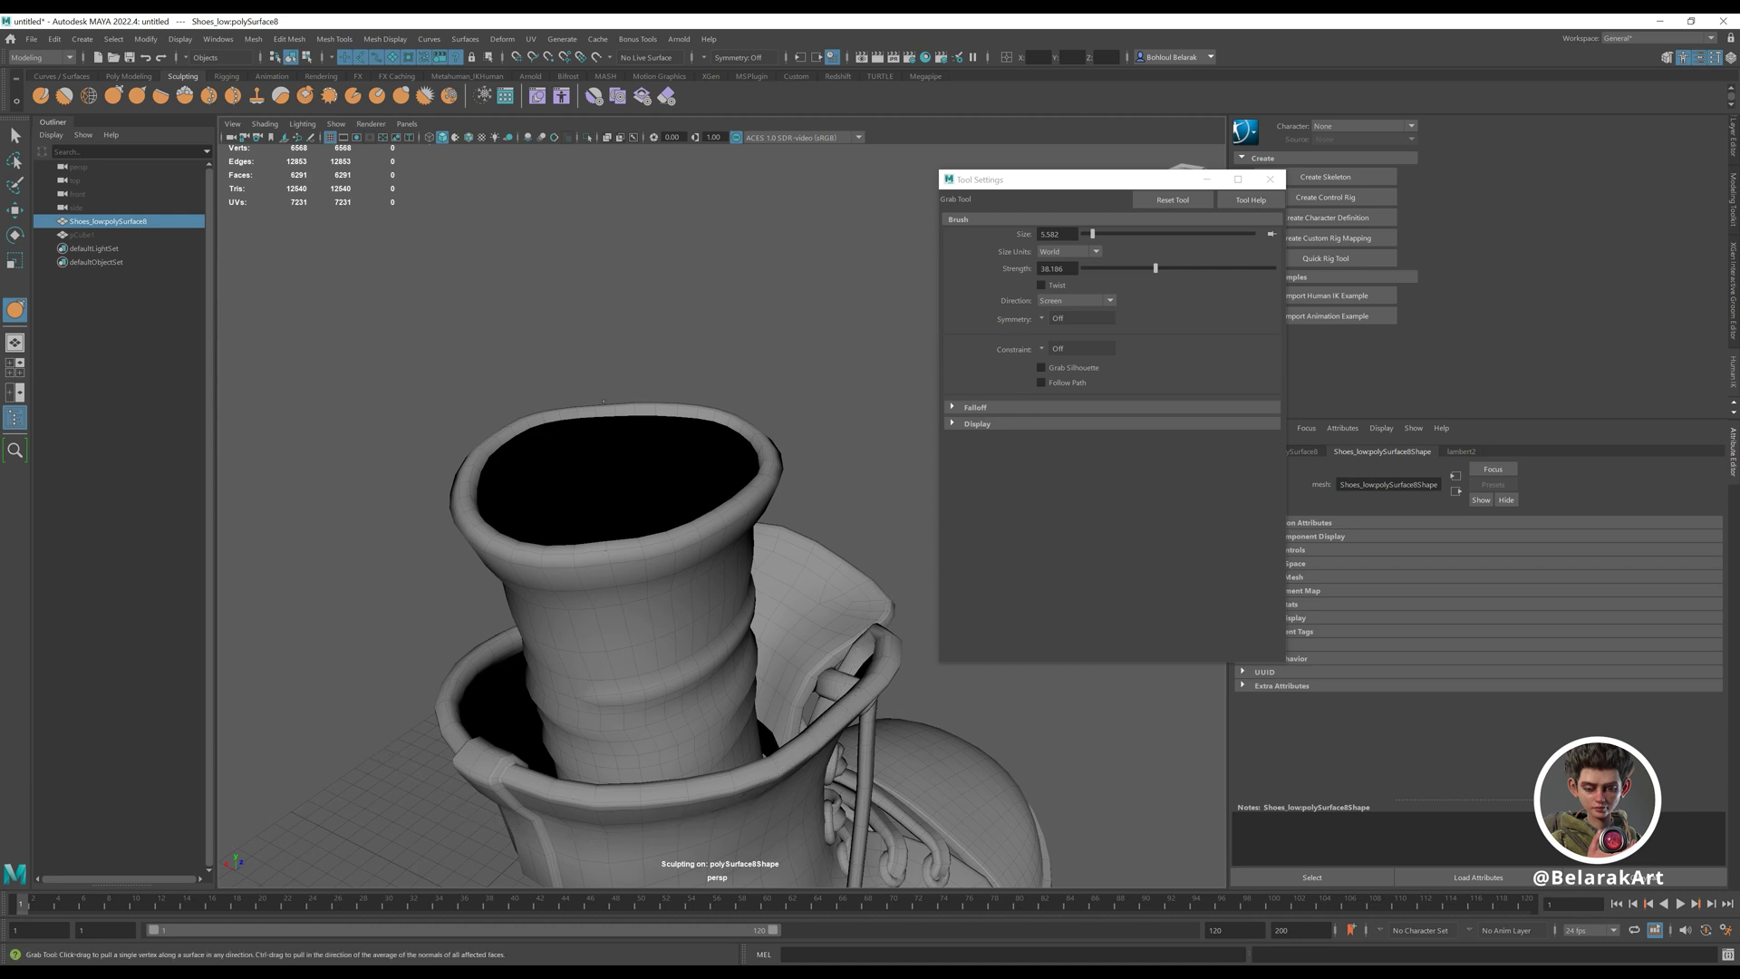
- Select the edge loop along the inner rim of the sock opening and freeze it for sculpting
{"action": "key", "text": "q"}
{"action": "right_click_drag", "start_coordinate": [649, 409], "coordinate": [645, 392]}
{"action": "left_click", "coordinate": [640, 413]}
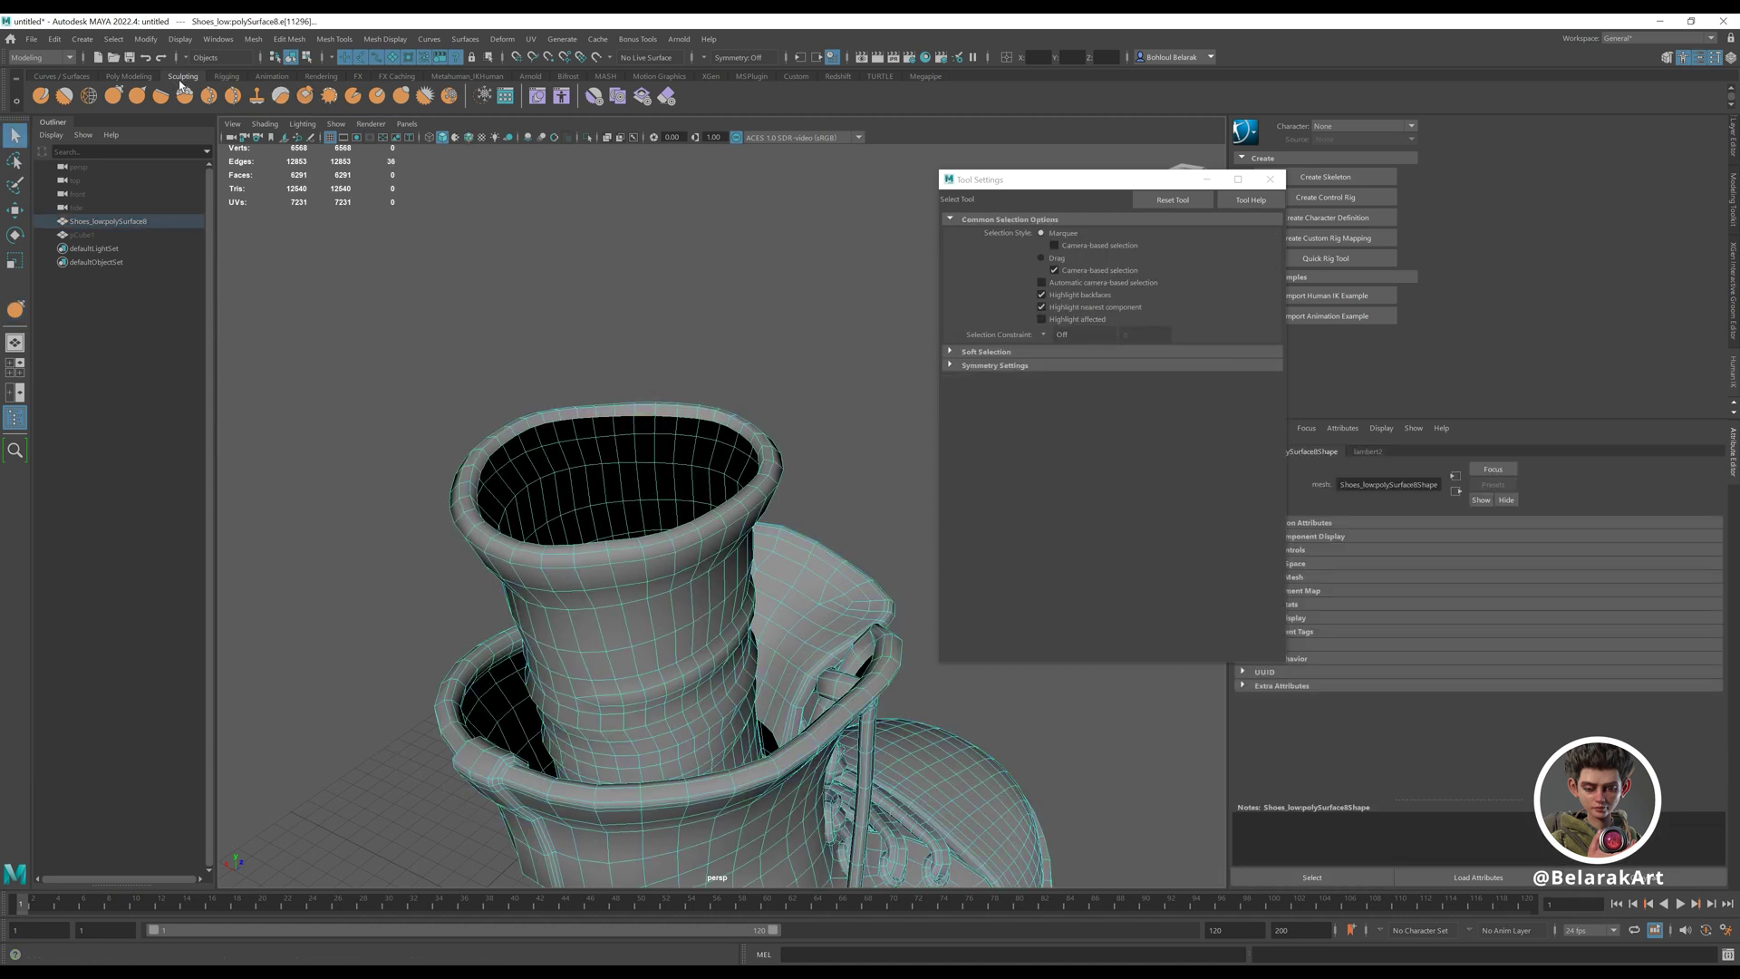
{"action": "left_click", "coordinate": [484, 96]}
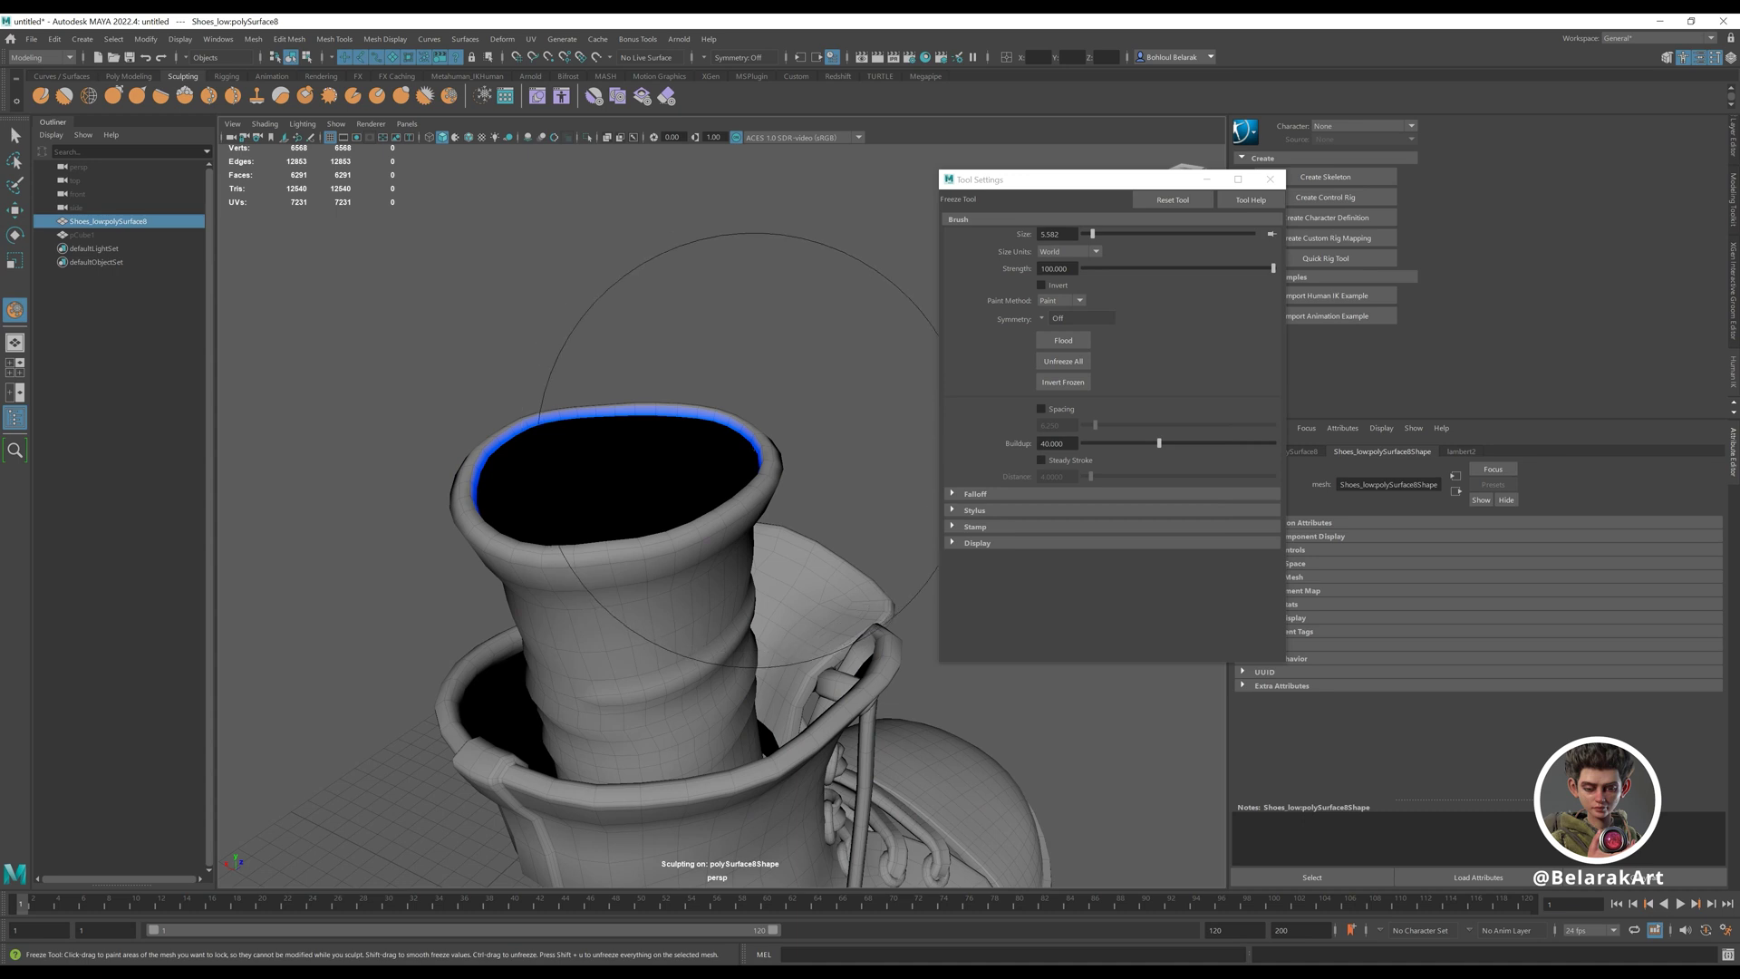
{"action": "left_click_drag", "start_coordinate": [736, 450], "coordinate": [652, 350], "text": "alt"}
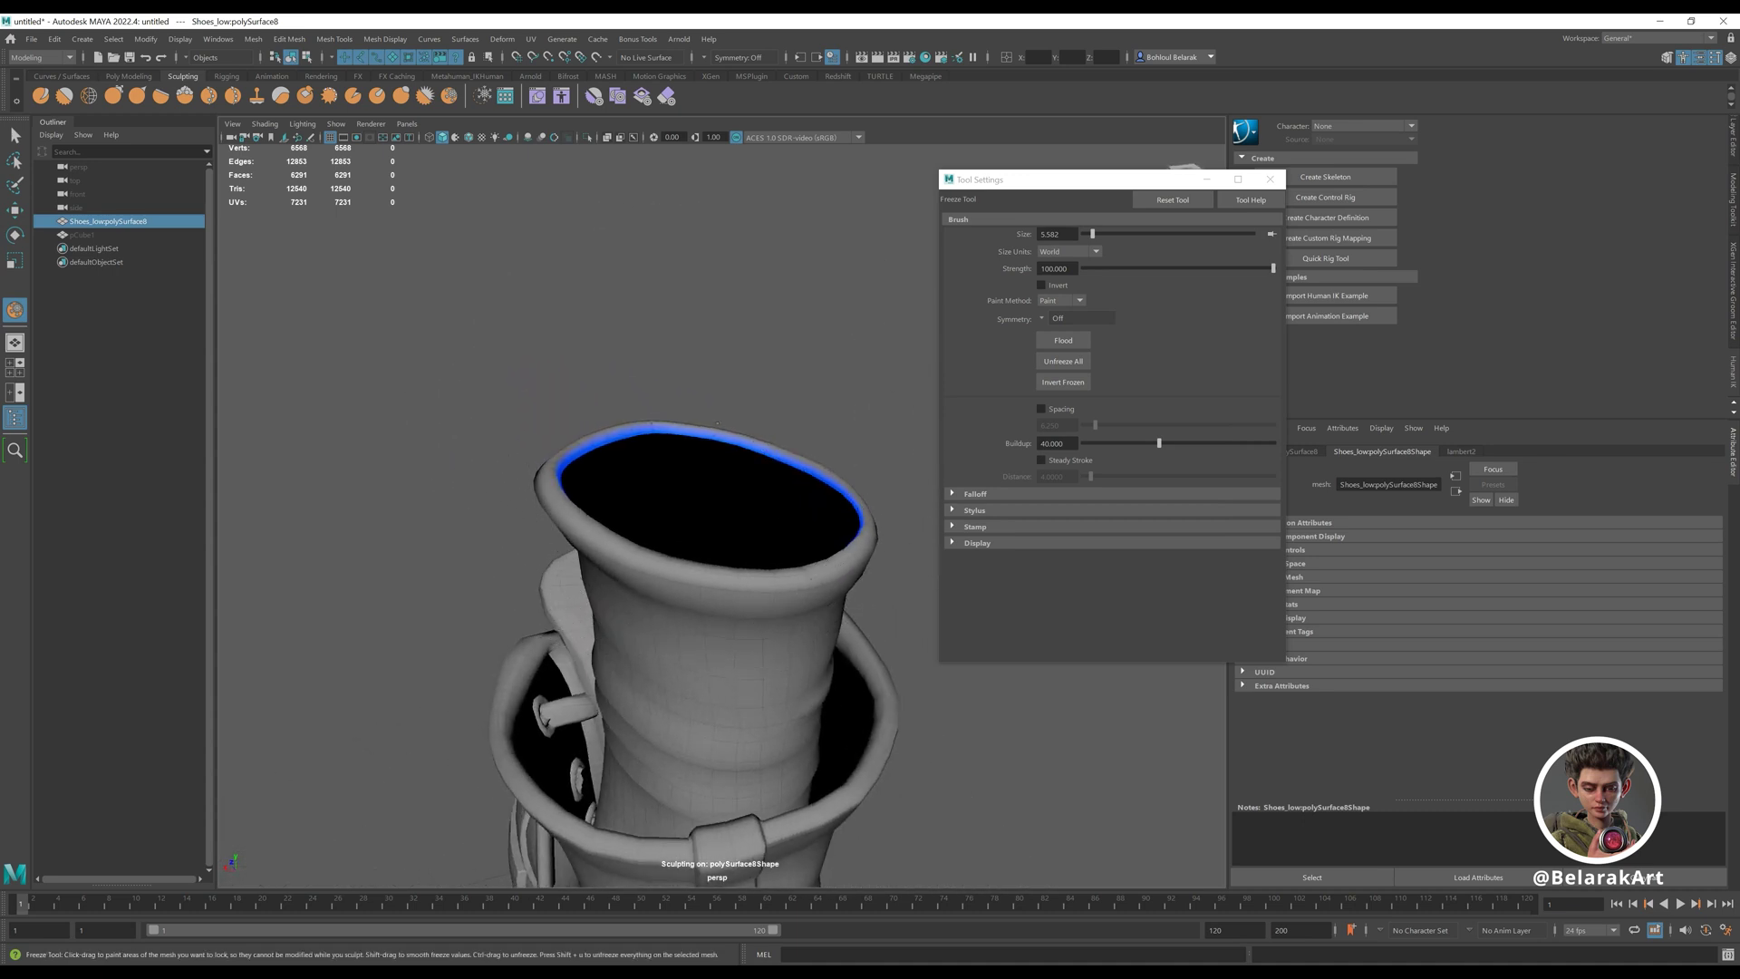
{"action": "left_click_drag", "start_coordinate": [766, 389], "coordinate": [698, 435], "text": "alt"}
- Try the Grab brush on the sock's rim with the inner edge loop frozen, and leave the sculpting tool
{"action": "right_click", "coordinate": [722, 479], "text": "ctrl"}
{"action": "left_click", "coordinate": [720, 439]}
{"action": "mouse_move", "coordinate": [778, 430]}
{"action": "left_mouse_down"}
{"action": "mouse_move", "coordinate": [853, 422]}
{"action": "mouse_move", "coordinate": [829, 425]}
{"action": "mouse_move", "coordinate": [839, 449]}
{"action": "mouse_move", "coordinate": [848, 426]}
{"action": "mouse_move", "coordinate": [754, 442]}
{"action": "left_mouse_up"}
{"action": "key", "text": "q"}
- Examine the whole boot from the side and front, and clear the selection
{"action": "right_click_drag", "start_coordinate": [754, 443], "coordinate": [783, 442], "text": "alt"}
{"action": "left_click_drag", "start_coordinate": [783, 442], "coordinate": [707, 449], "text": "alt"}
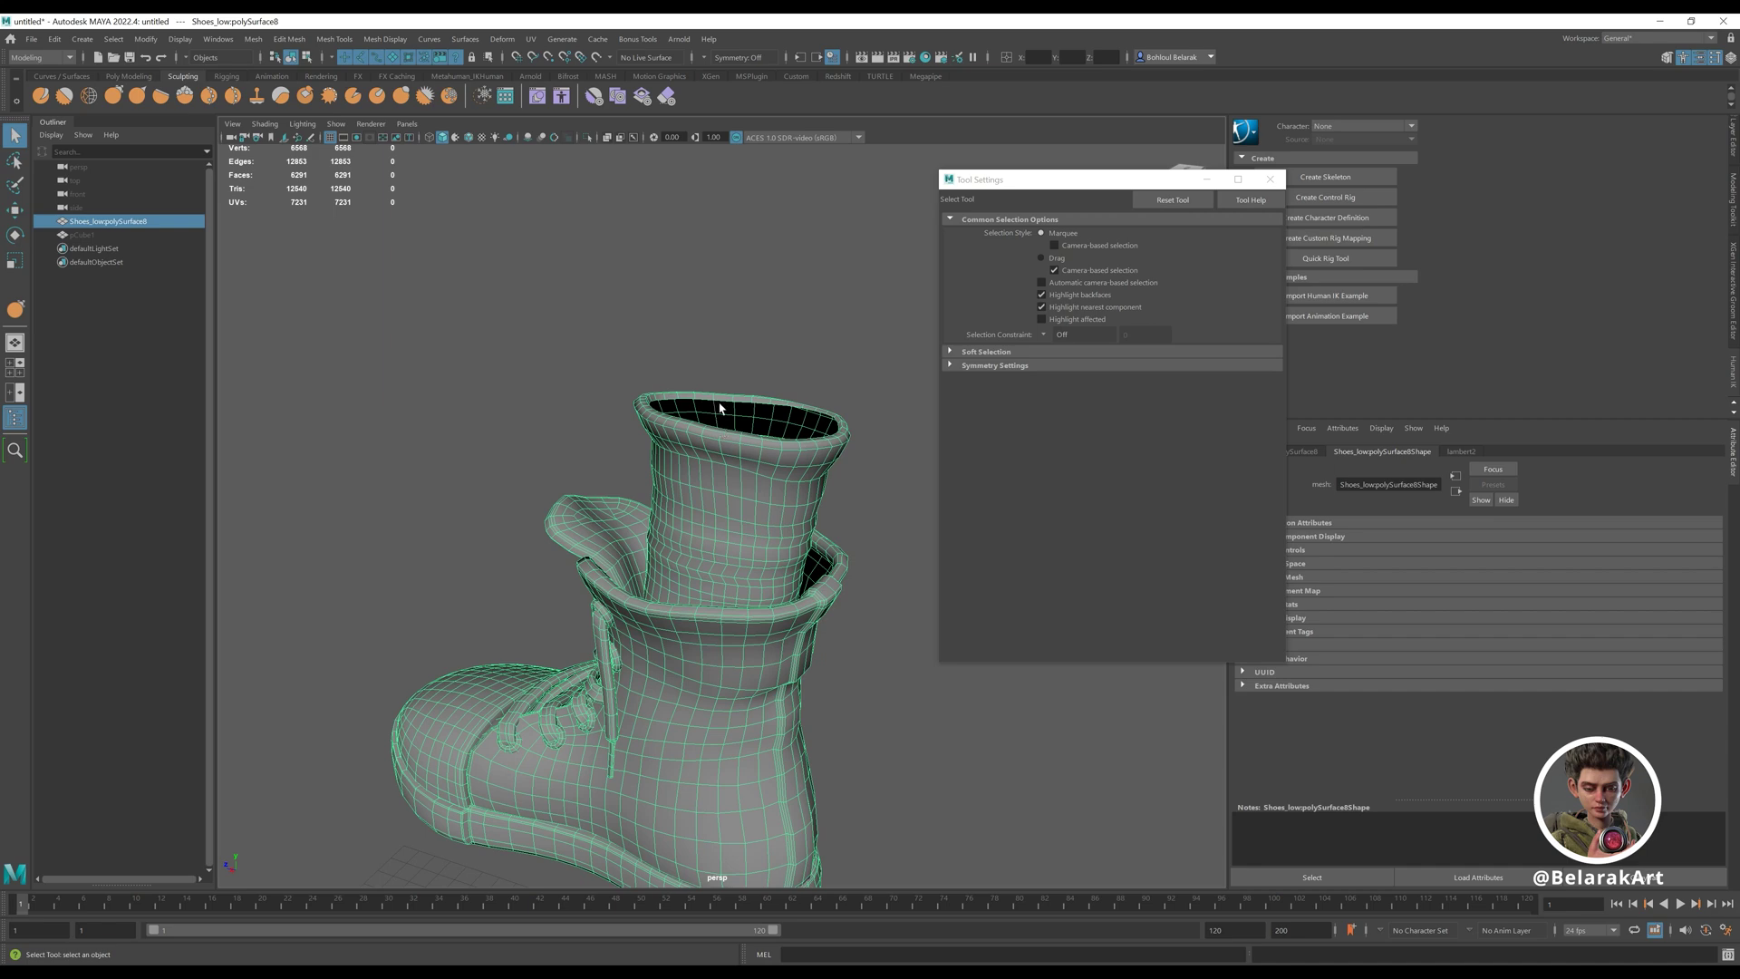
{"action": "right_click_drag", "start_coordinate": [734, 421], "coordinate": [652, 451], "text": "alt"}
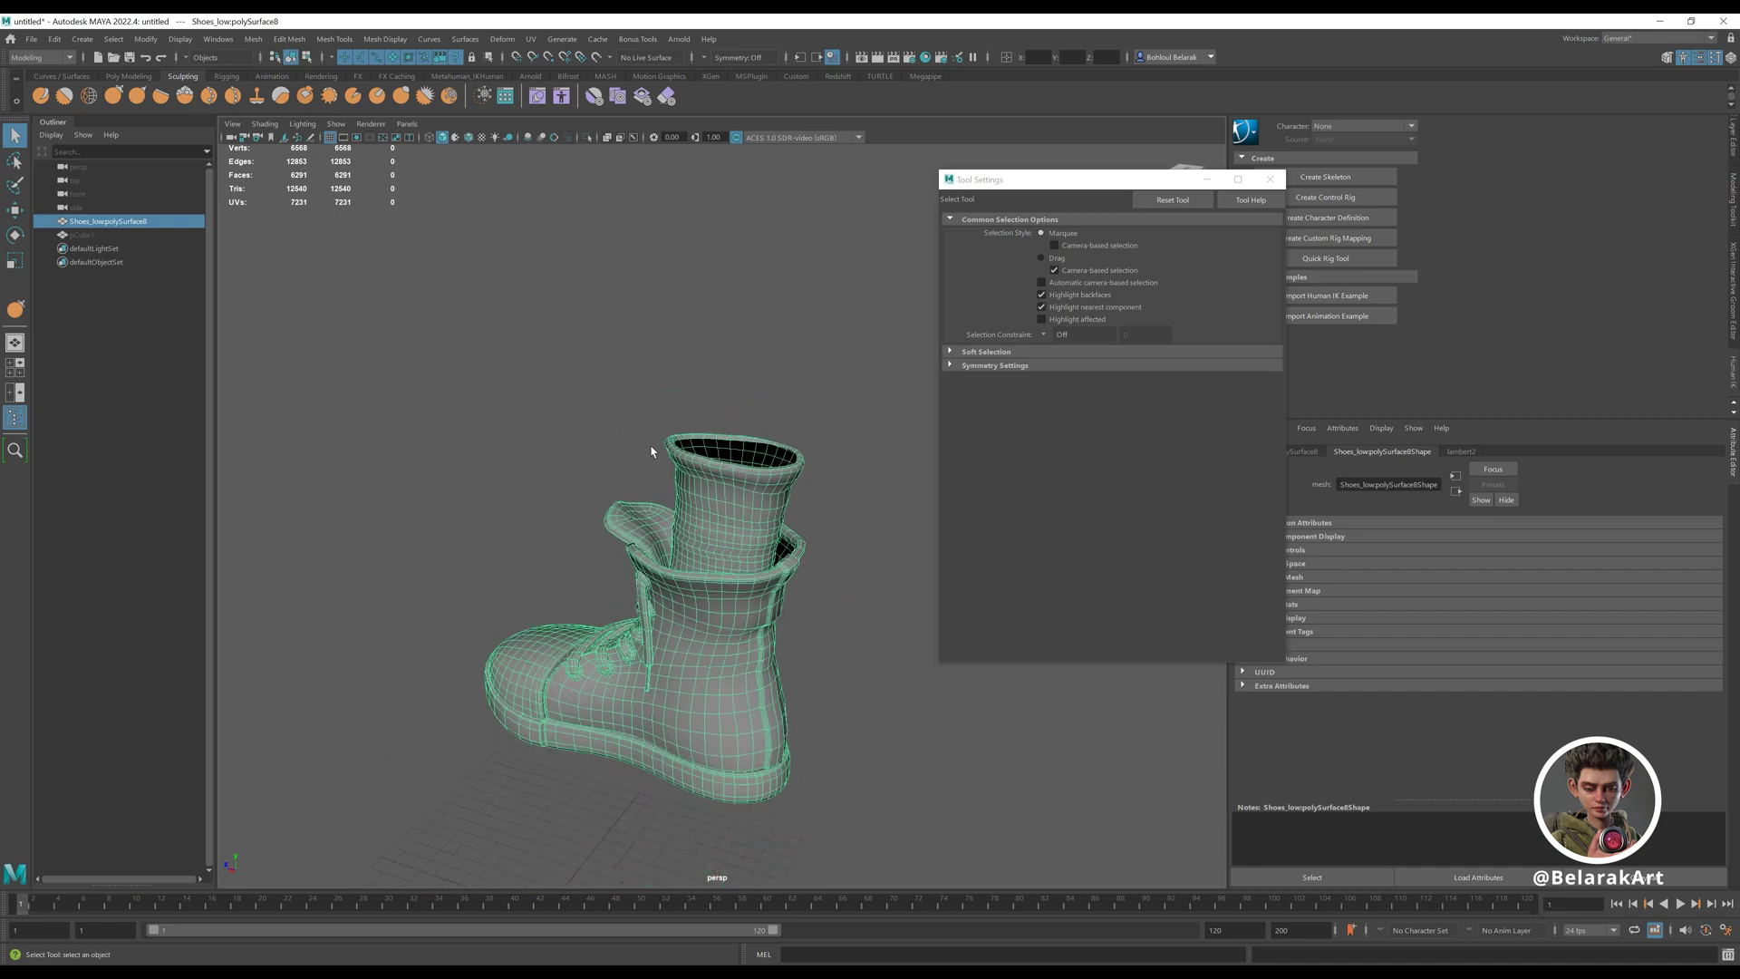
{"action": "middle_click_drag", "start_coordinate": [653, 451], "coordinate": [632, 335], "text": "alt"}
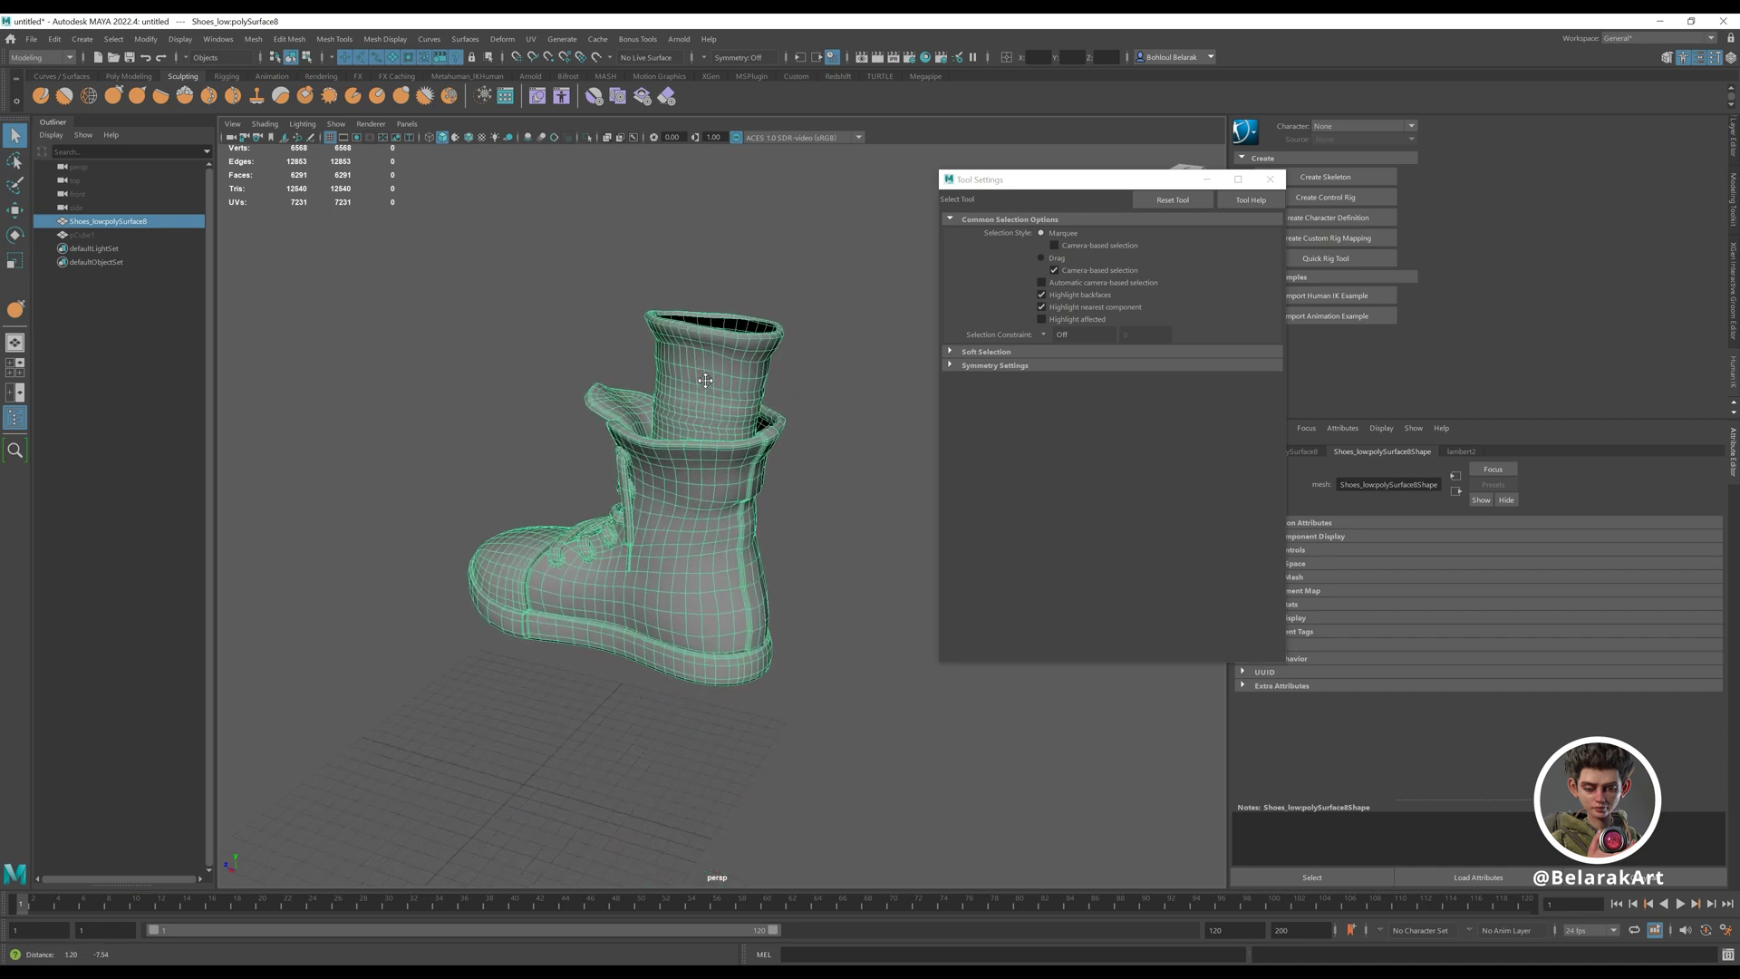
{"action": "middle_click_drag", "start_coordinate": [653, 450], "coordinate": [632, 335], "text": "alt"}
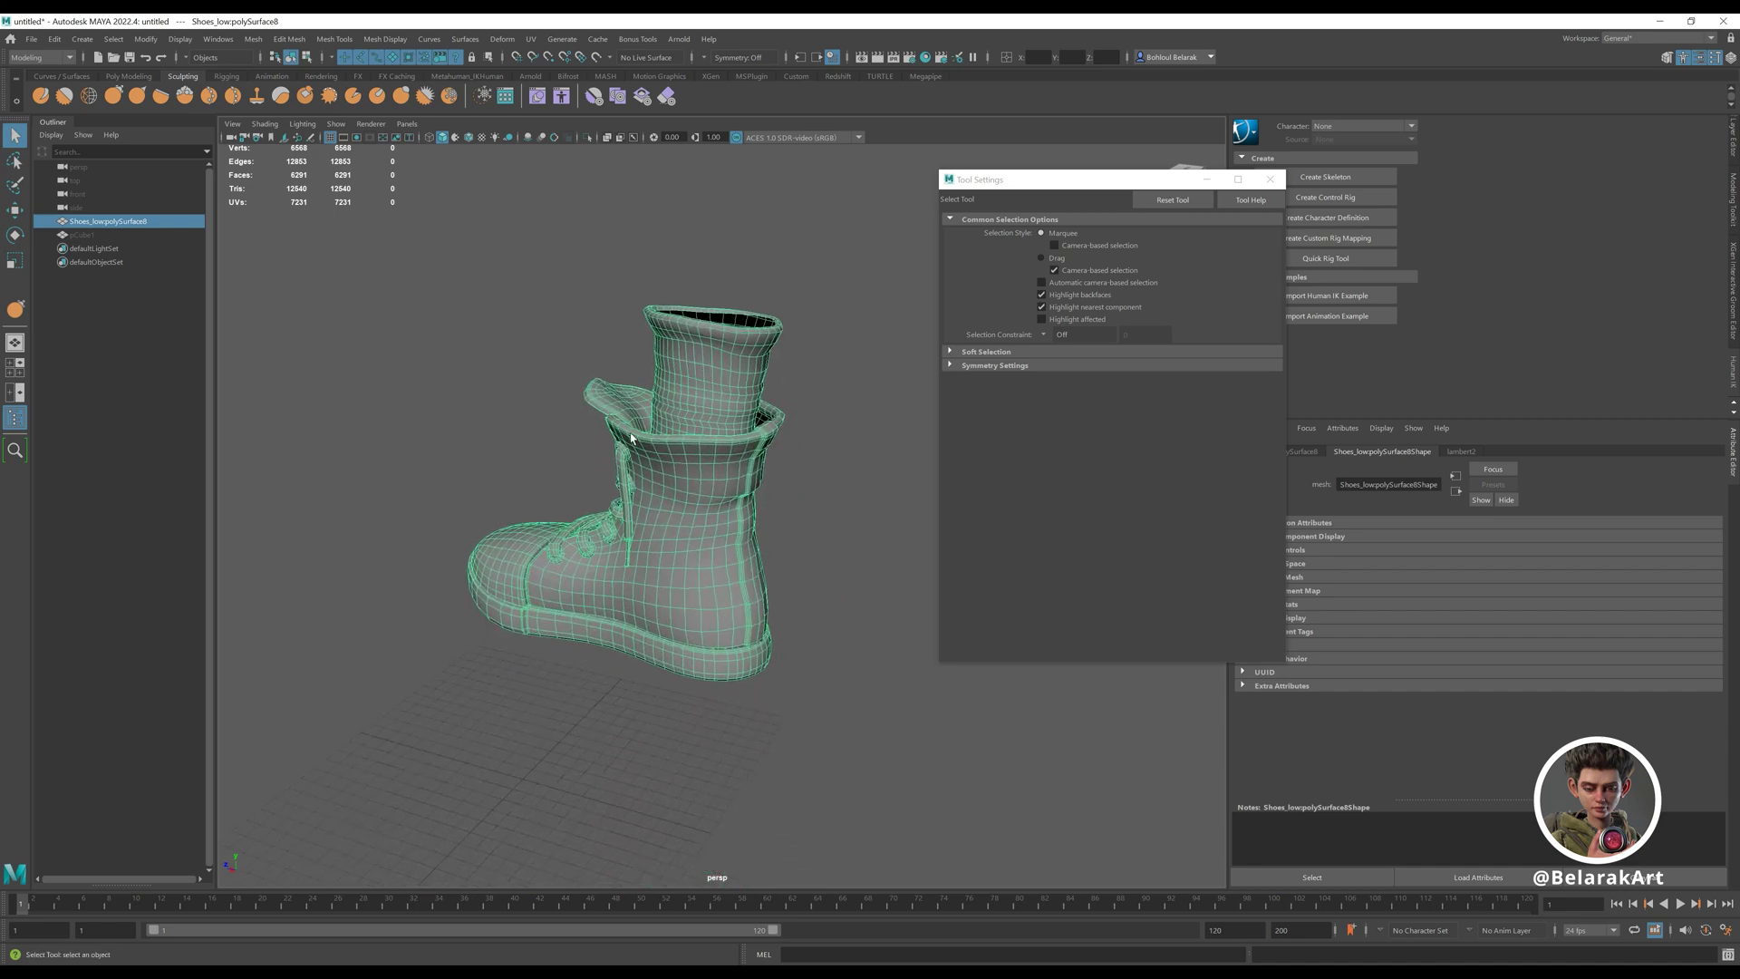
{"action": "left_click_drag", "start_coordinate": [631, 437], "coordinate": [697, 444], "text": "alt"}
{"action": "right_click_drag", "start_coordinate": [698, 445], "coordinate": [725, 439], "text": "alt"}
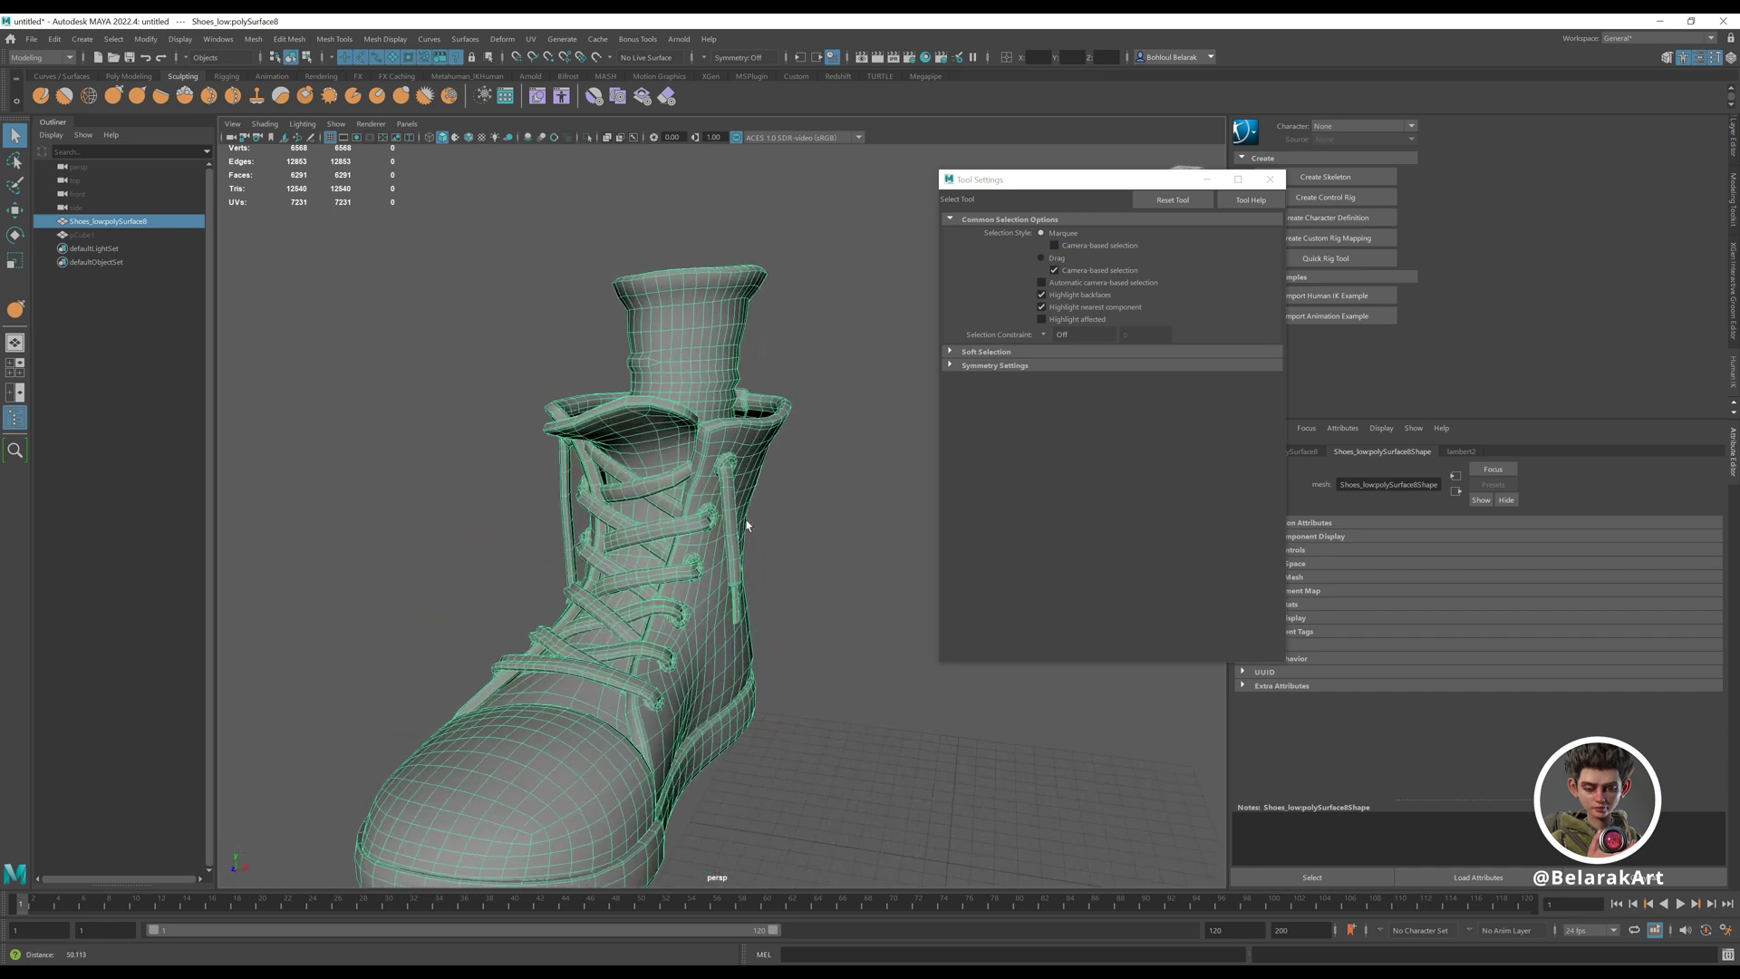
{"action": "middle_click_drag", "start_coordinate": [725, 440], "coordinate": [797, 394], "text": "alt"}
{"action": "right_click_drag", "start_coordinate": [797, 395], "coordinate": [686, 392], "text": "alt"}
{"action": "middle_click_drag", "start_coordinate": [685, 392], "coordinate": [700, 393], "text": "alt"}
{"action": "right_click_drag", "start_coordinate": [700, 392], "coordinate": [718, 449], "text": "alt"}
{"action": "middle_click_drag", "start_coordinate": [718, 449], "coordinate": [720, 433], "text": "alt"}
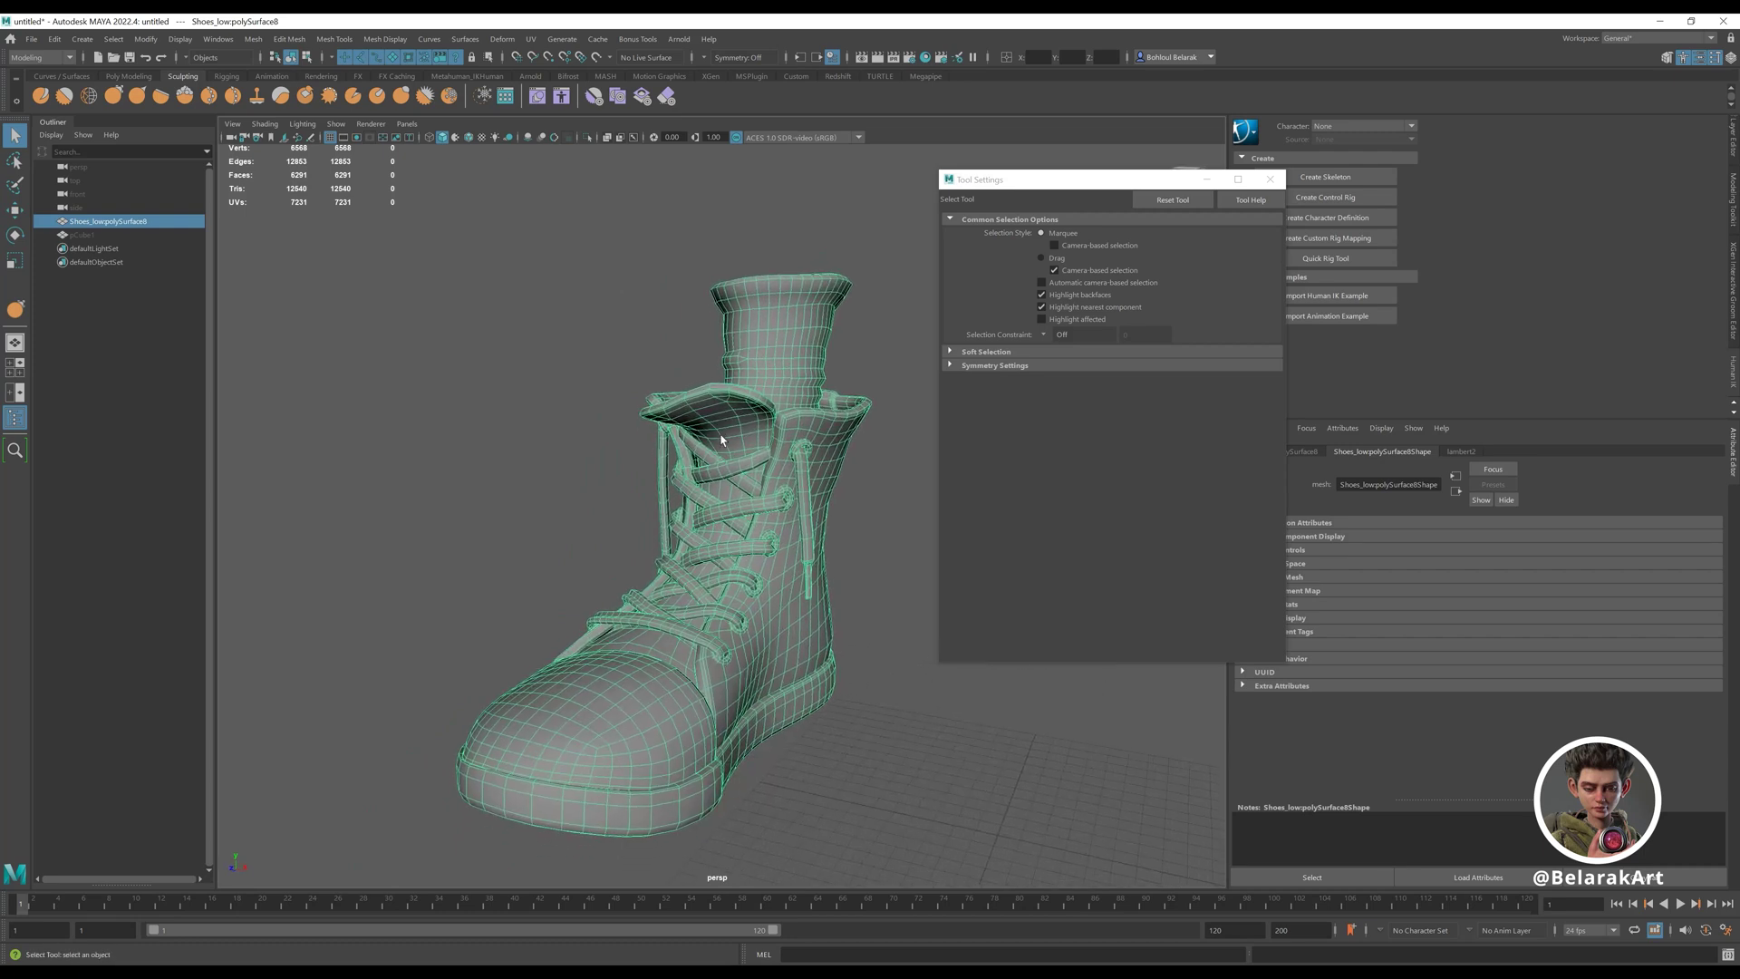
{"action": "left_click", "coordinate": [864, 523]}
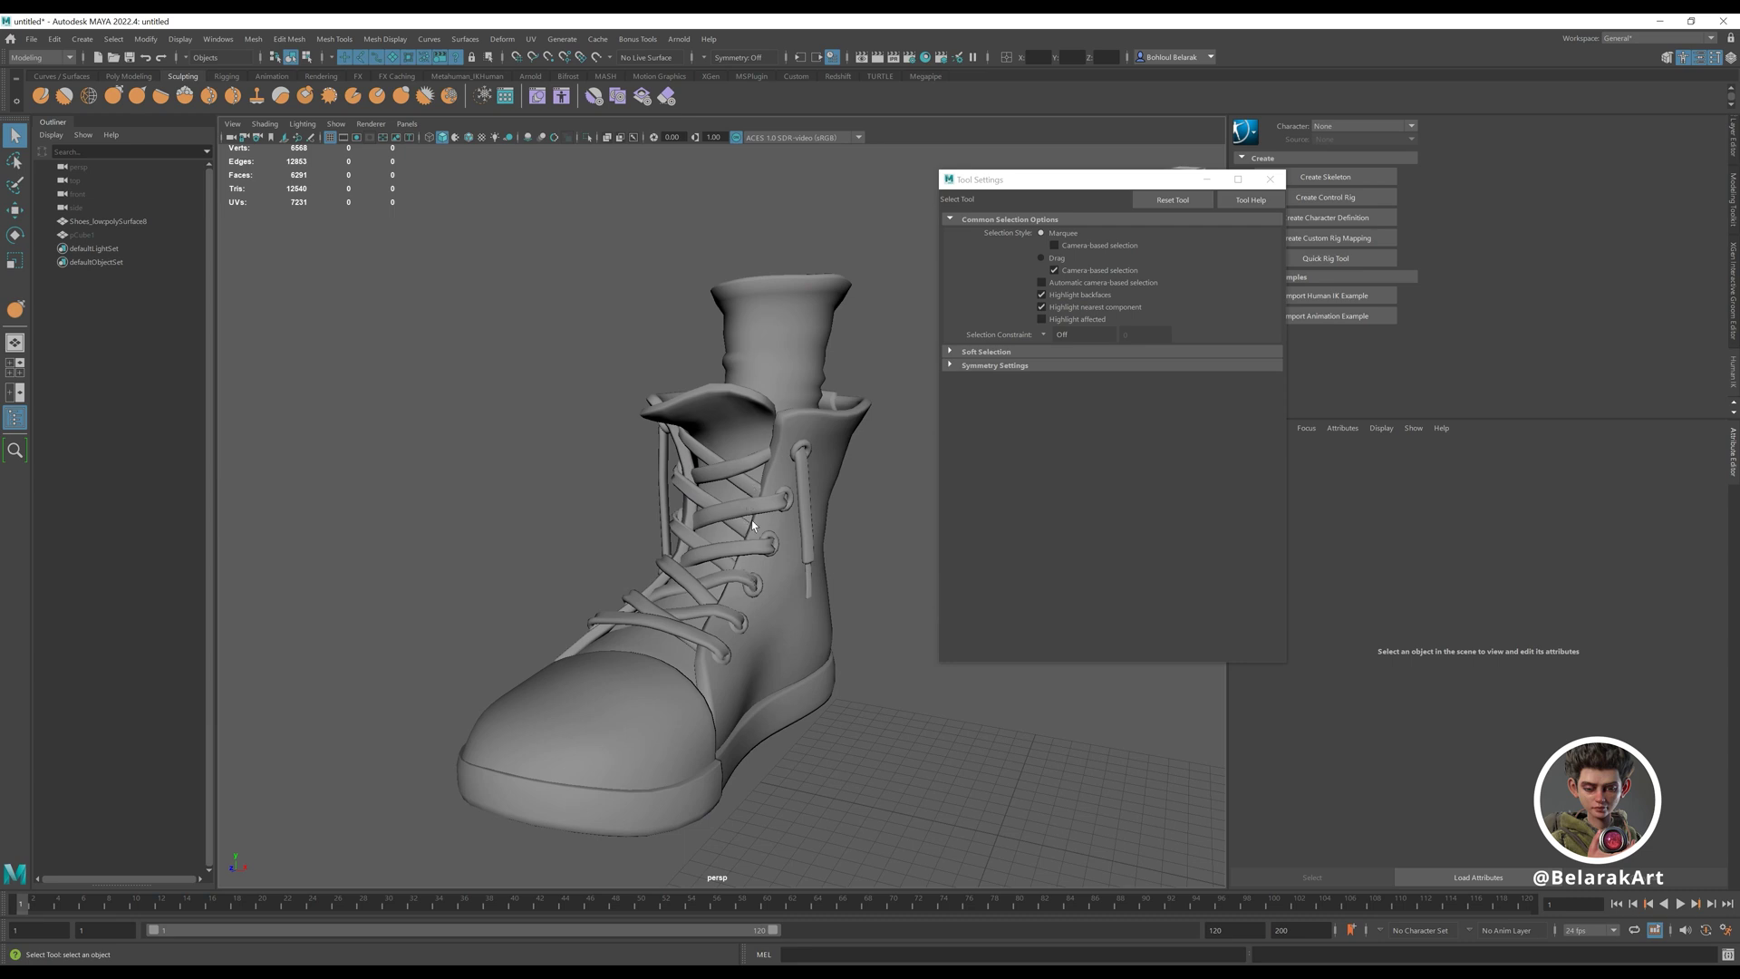
- Select the boot mesh and smooth it with 2 divisions, clearing the tool settings window out of the way
{"action": "left_click_drag", "start_coordinate": [753, 522], "coordinate": [681, 510], "text": "alt"}
{"action": "right_click_drag", "start_coordinate": [682, 510], "coordinate": [737, 591], "text": "alt"}
{"action": "middle_click_drag", "start_coordinate": [722, 485], "coordinate": [723, 507], "text": "alt"}
{"action": "left_click_drag", "start_coordinate": [723, 512], "coordinate": [715, 505], "text": "alt"}
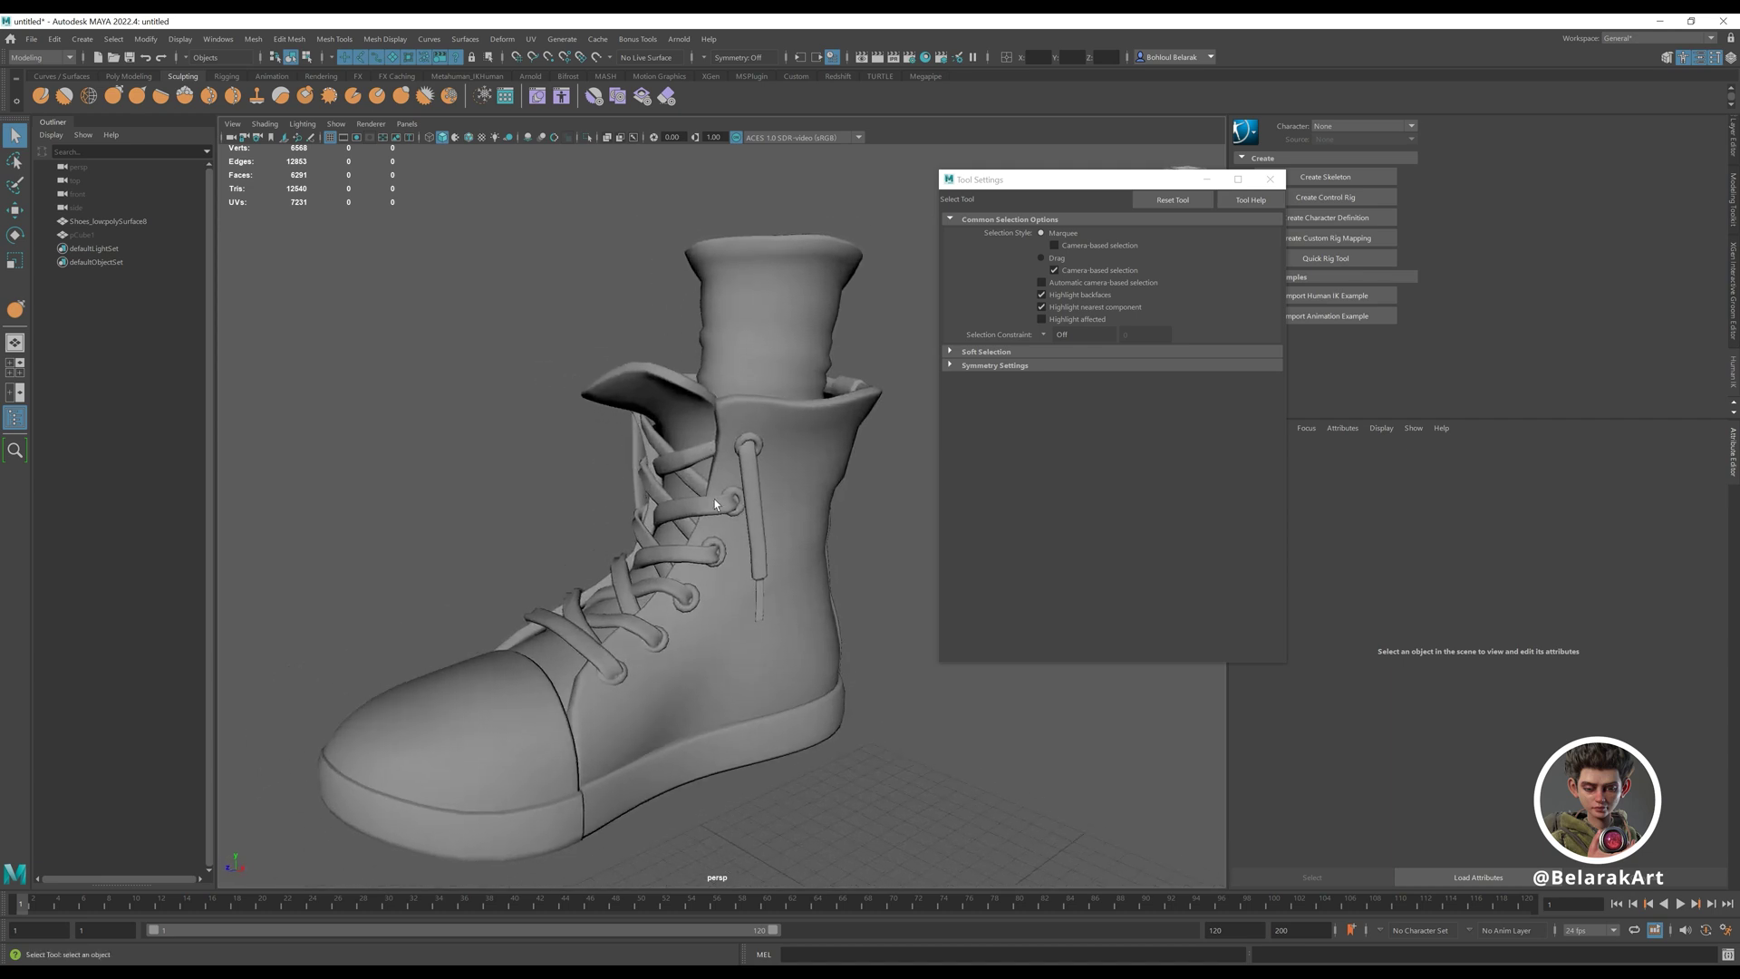
{"action": "left_click", "coordinate": [783, 326]}
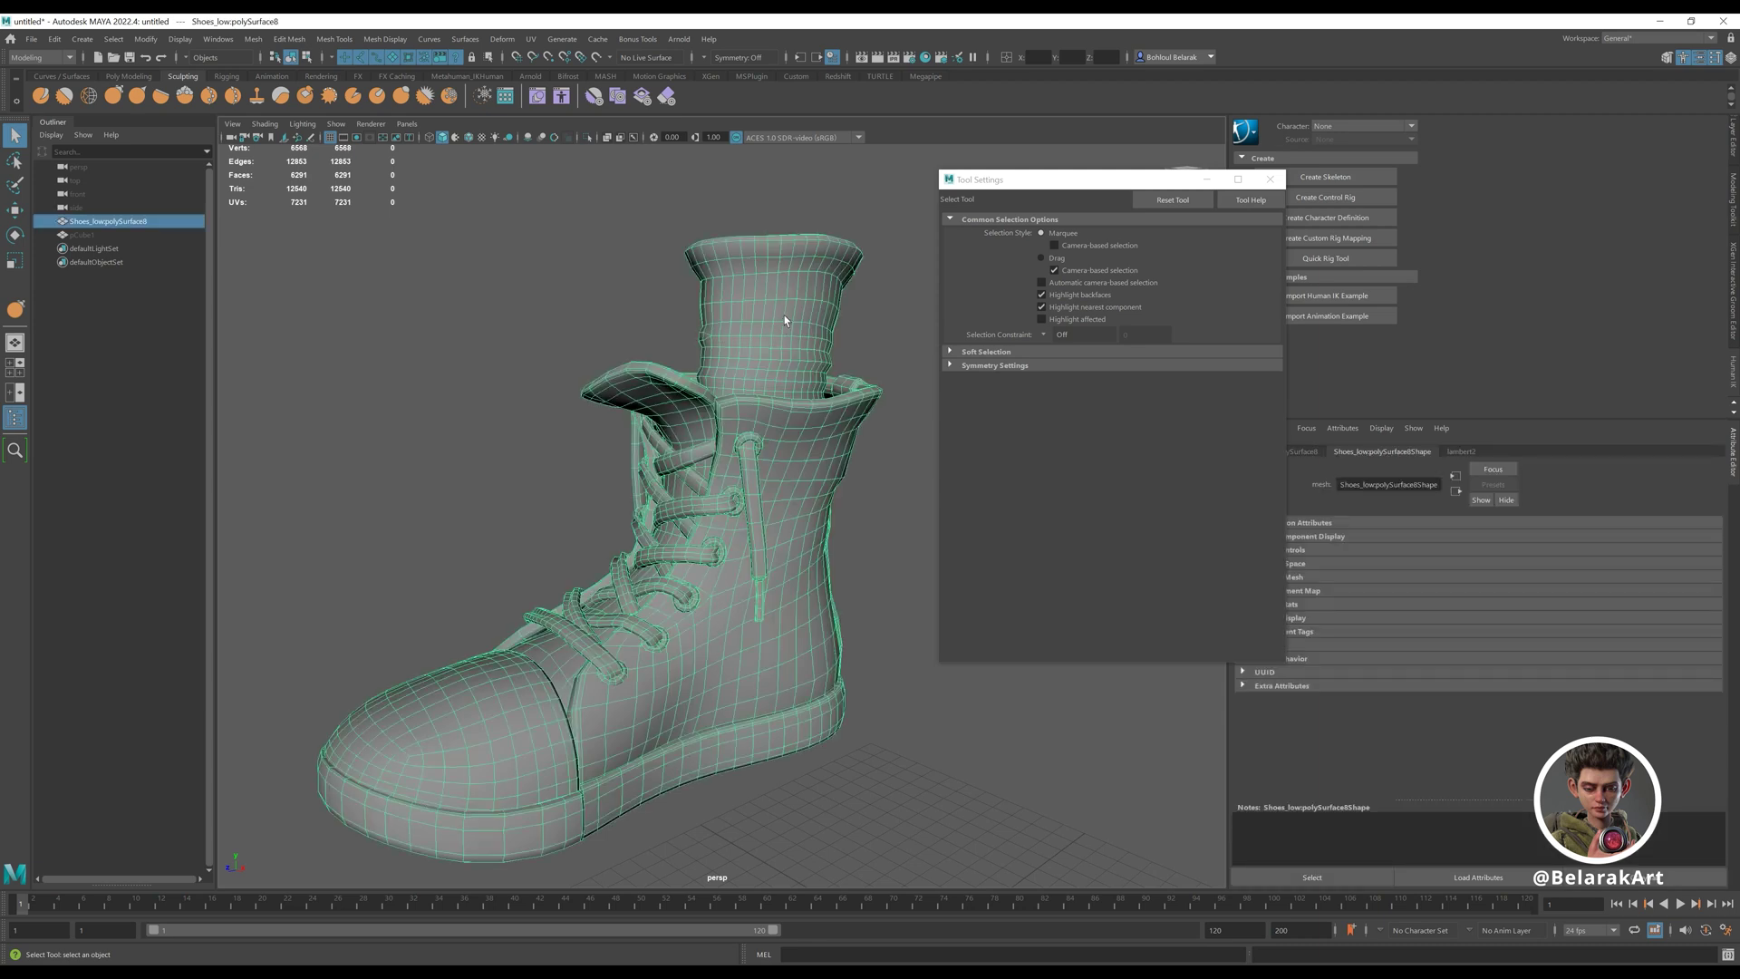
{"action": "right_click_drag", "start_coordinate": [780, 293], "coordinate": [809, 419], "text": "shift"}
{"action": "left_click", "coordinate": [1207, 179]}
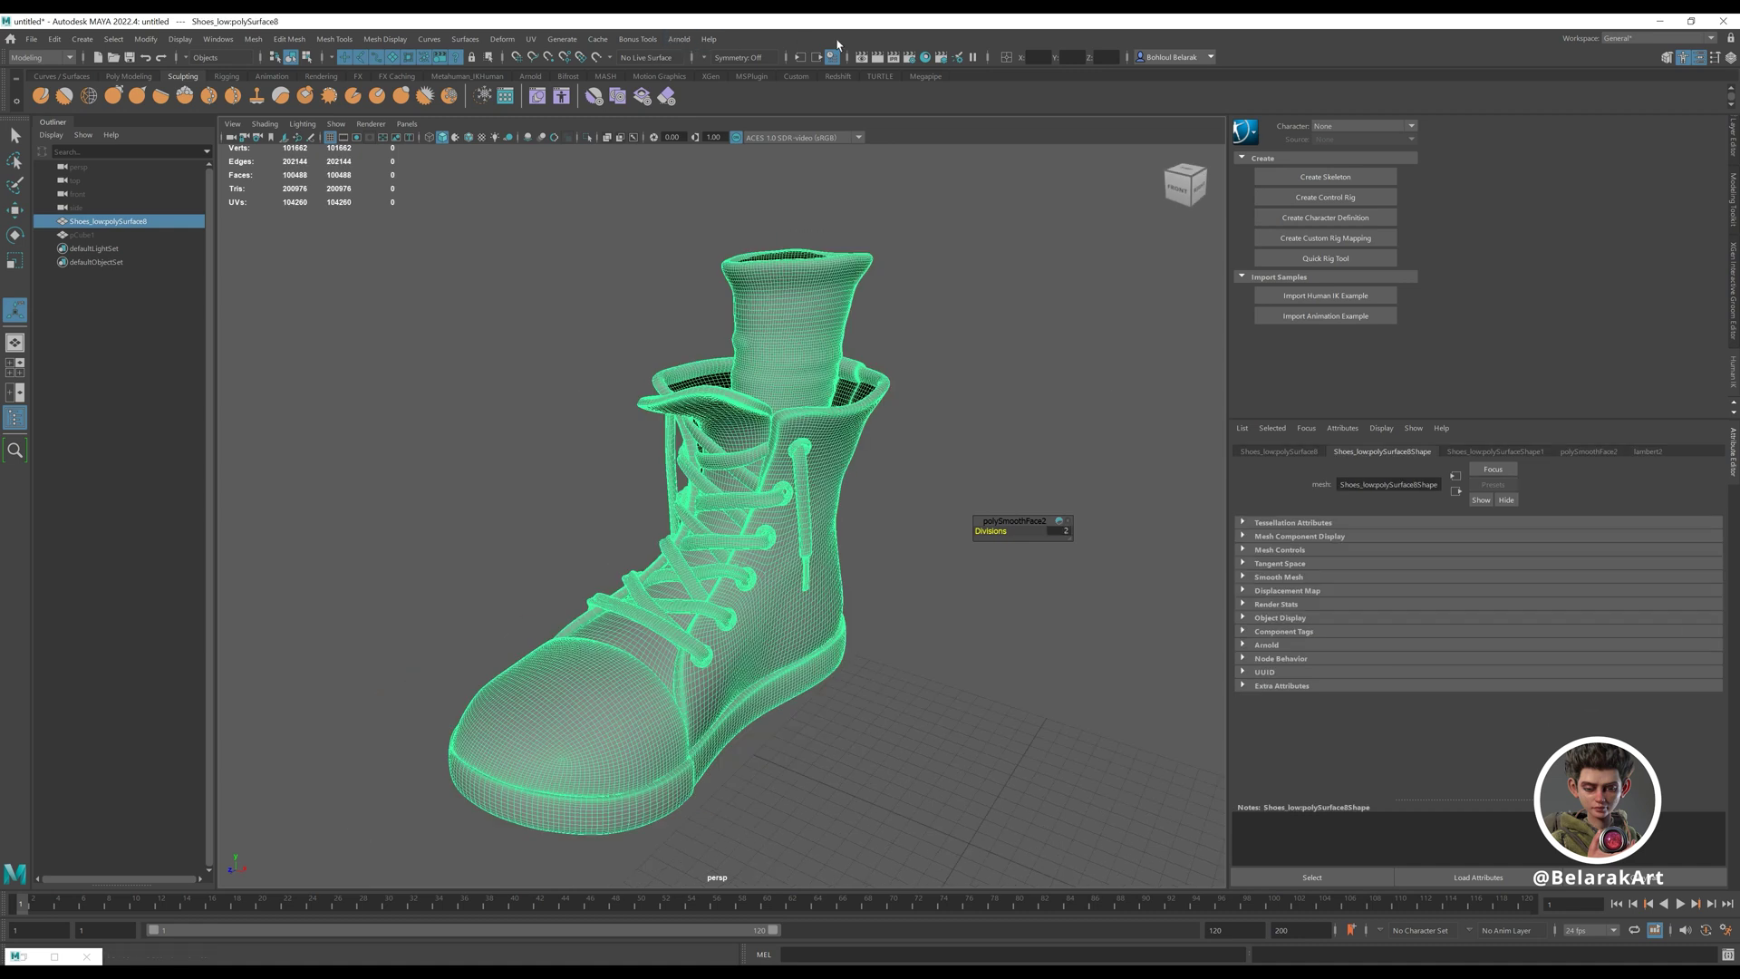
- Make the smoothed boot mesh a live surface and bring the sock into view
{"action": "left_click", "coordinate": [596, 57]}
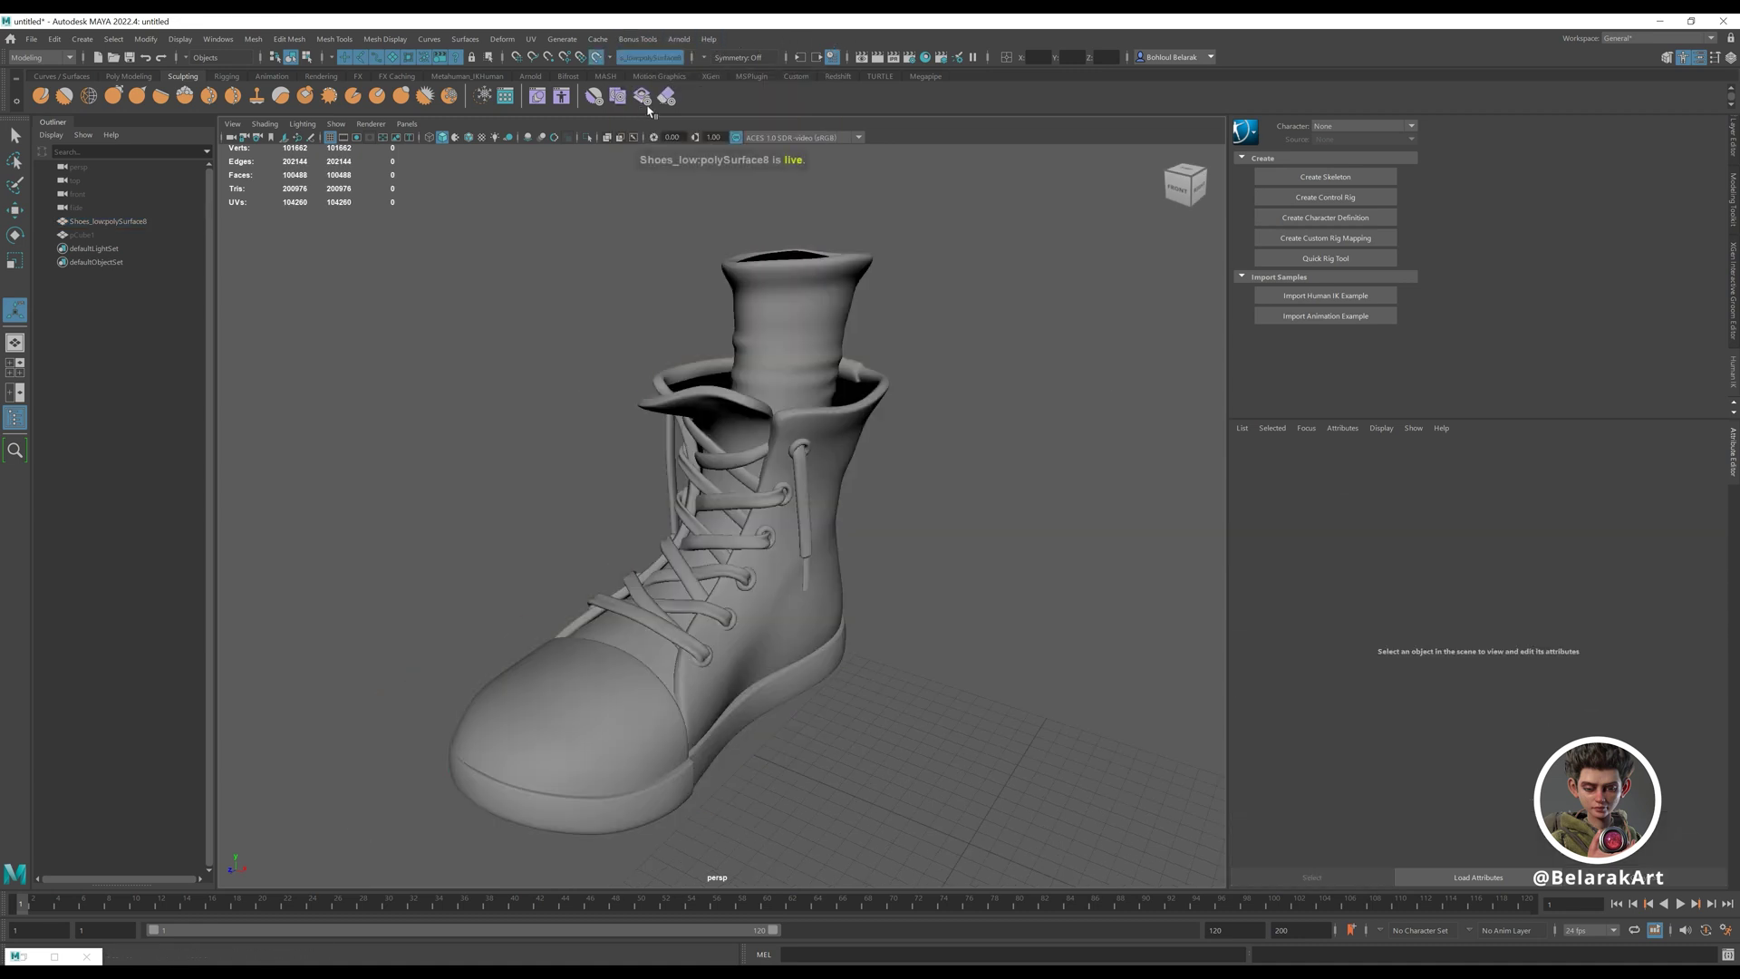
{"action": "left_click_drag", "start_coordinate": [814, 375], "coordinate": [814, 414], "text": "alt"}
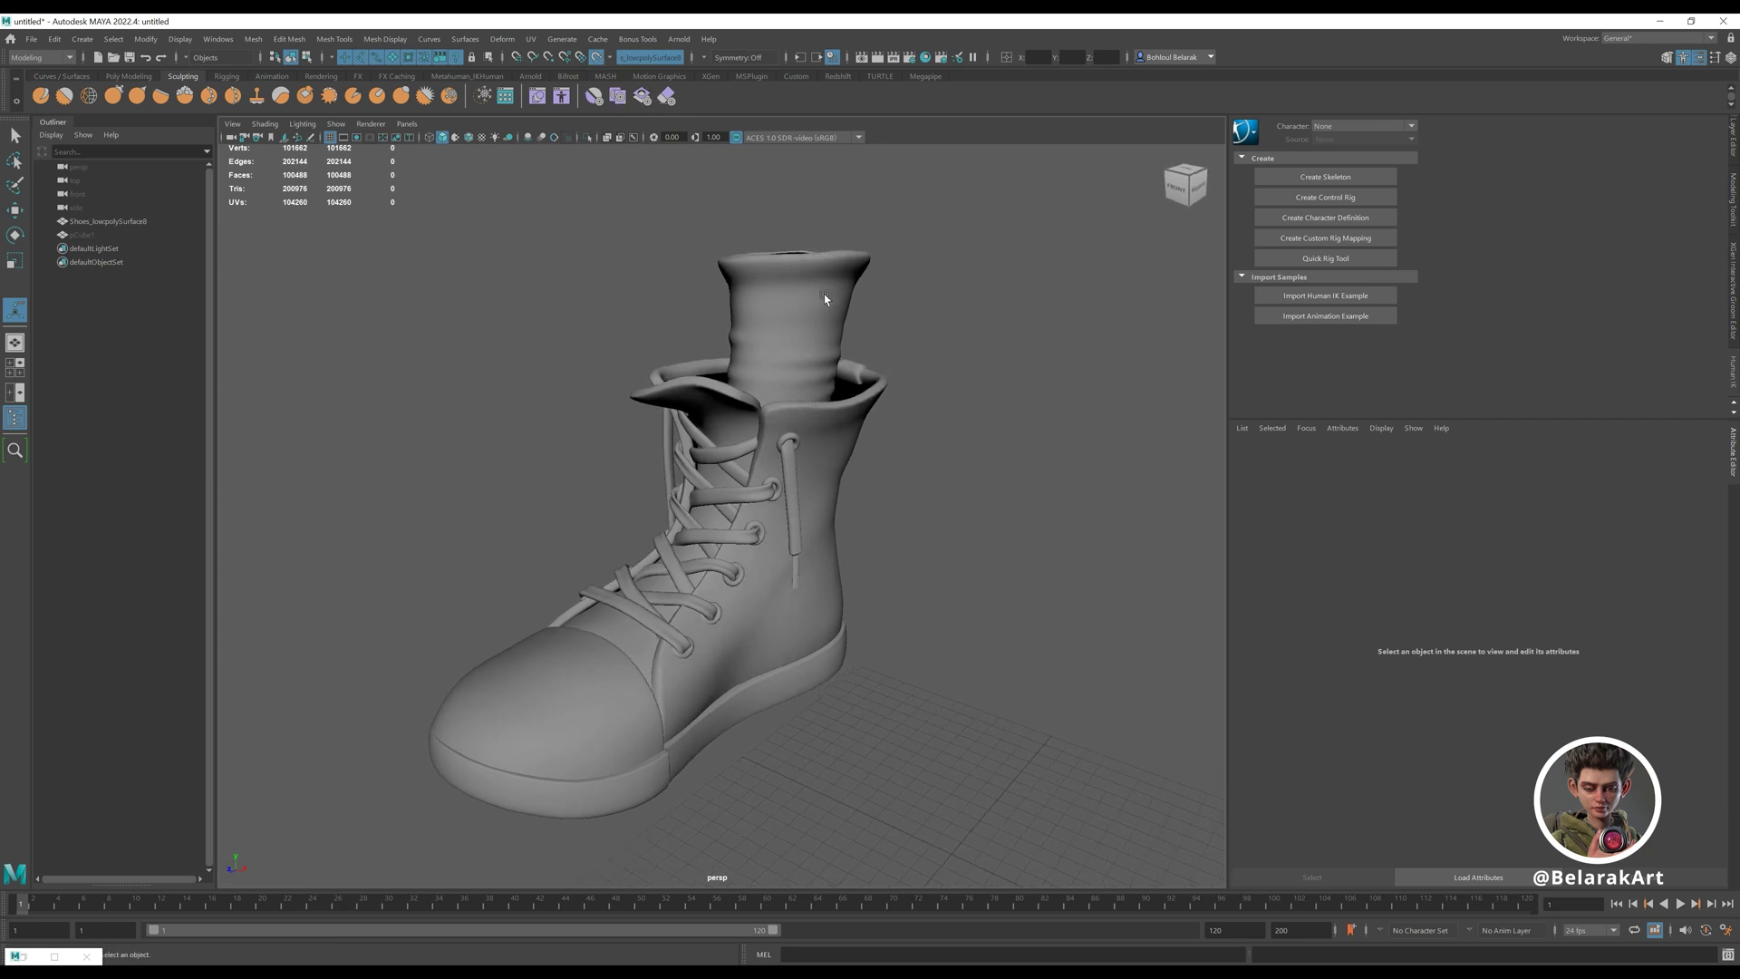
{"action": "right_click_drag", "start_coordinate": [802, 302], "coordinate": [794, 444], "text": "alt"}
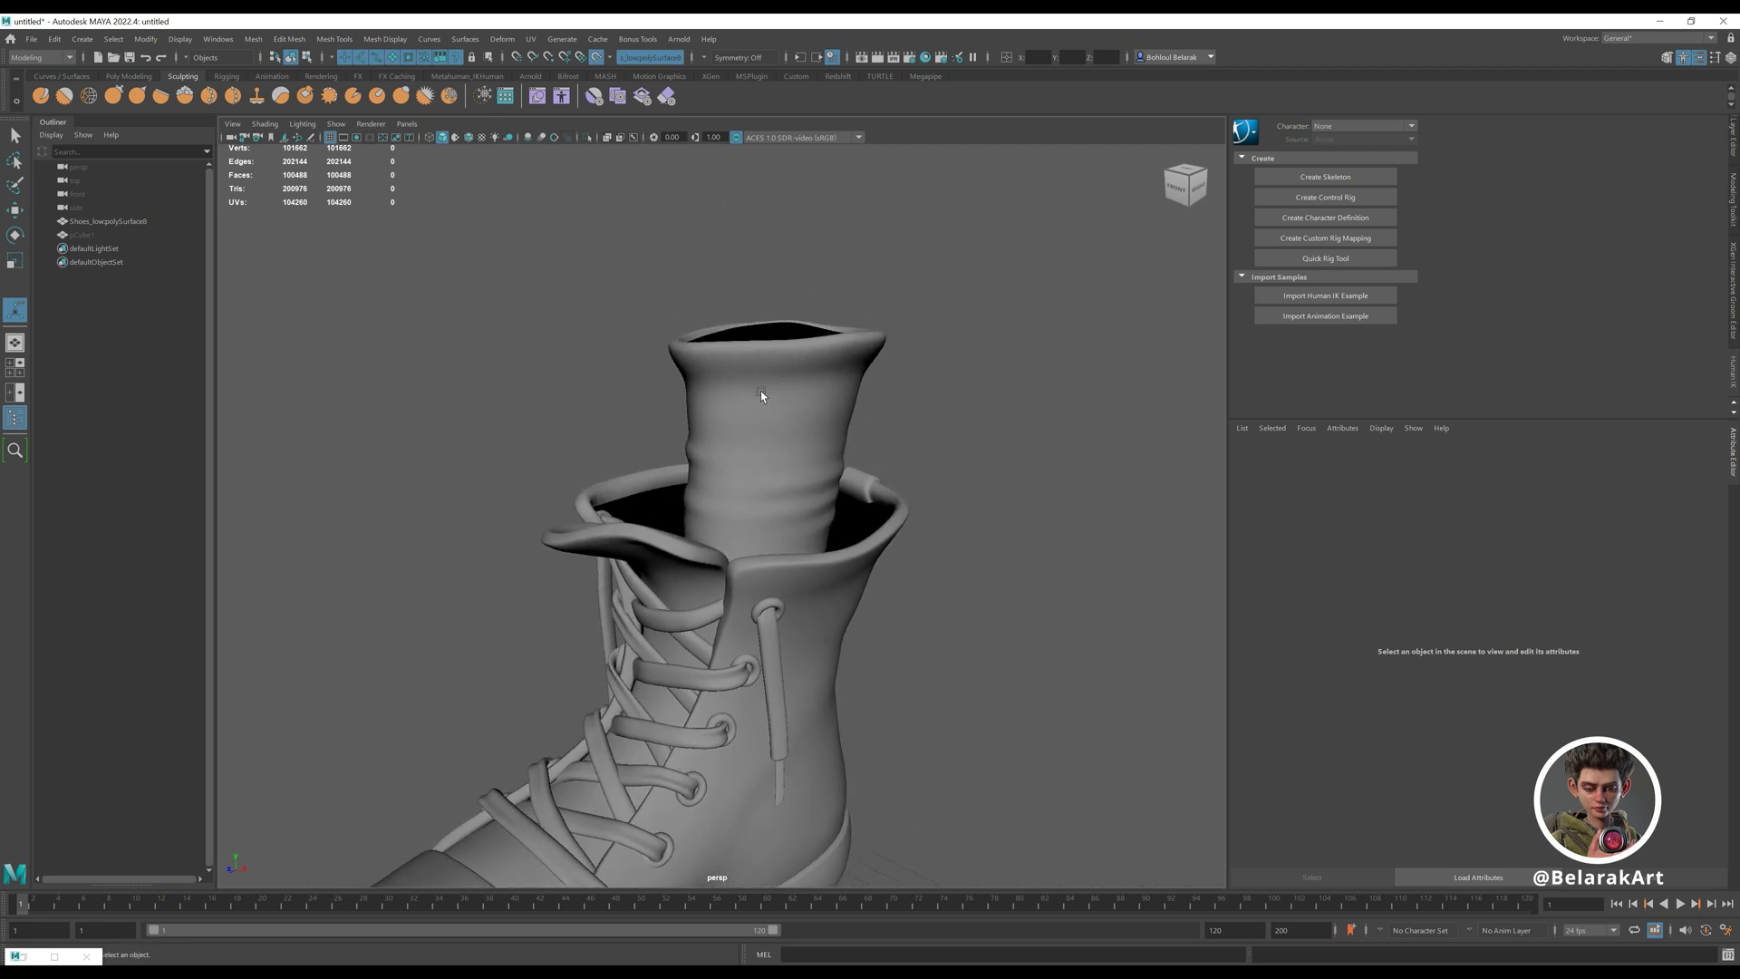
{"action": "left_click_drag", "start_coordinate": [794, 399], "coordinate": [1199, 207], "text": "alt"}
- Show the Modeling Toolkit and activate the Quad Draw tool
{"action": "left_click", "coordinate": [1669, 57]}
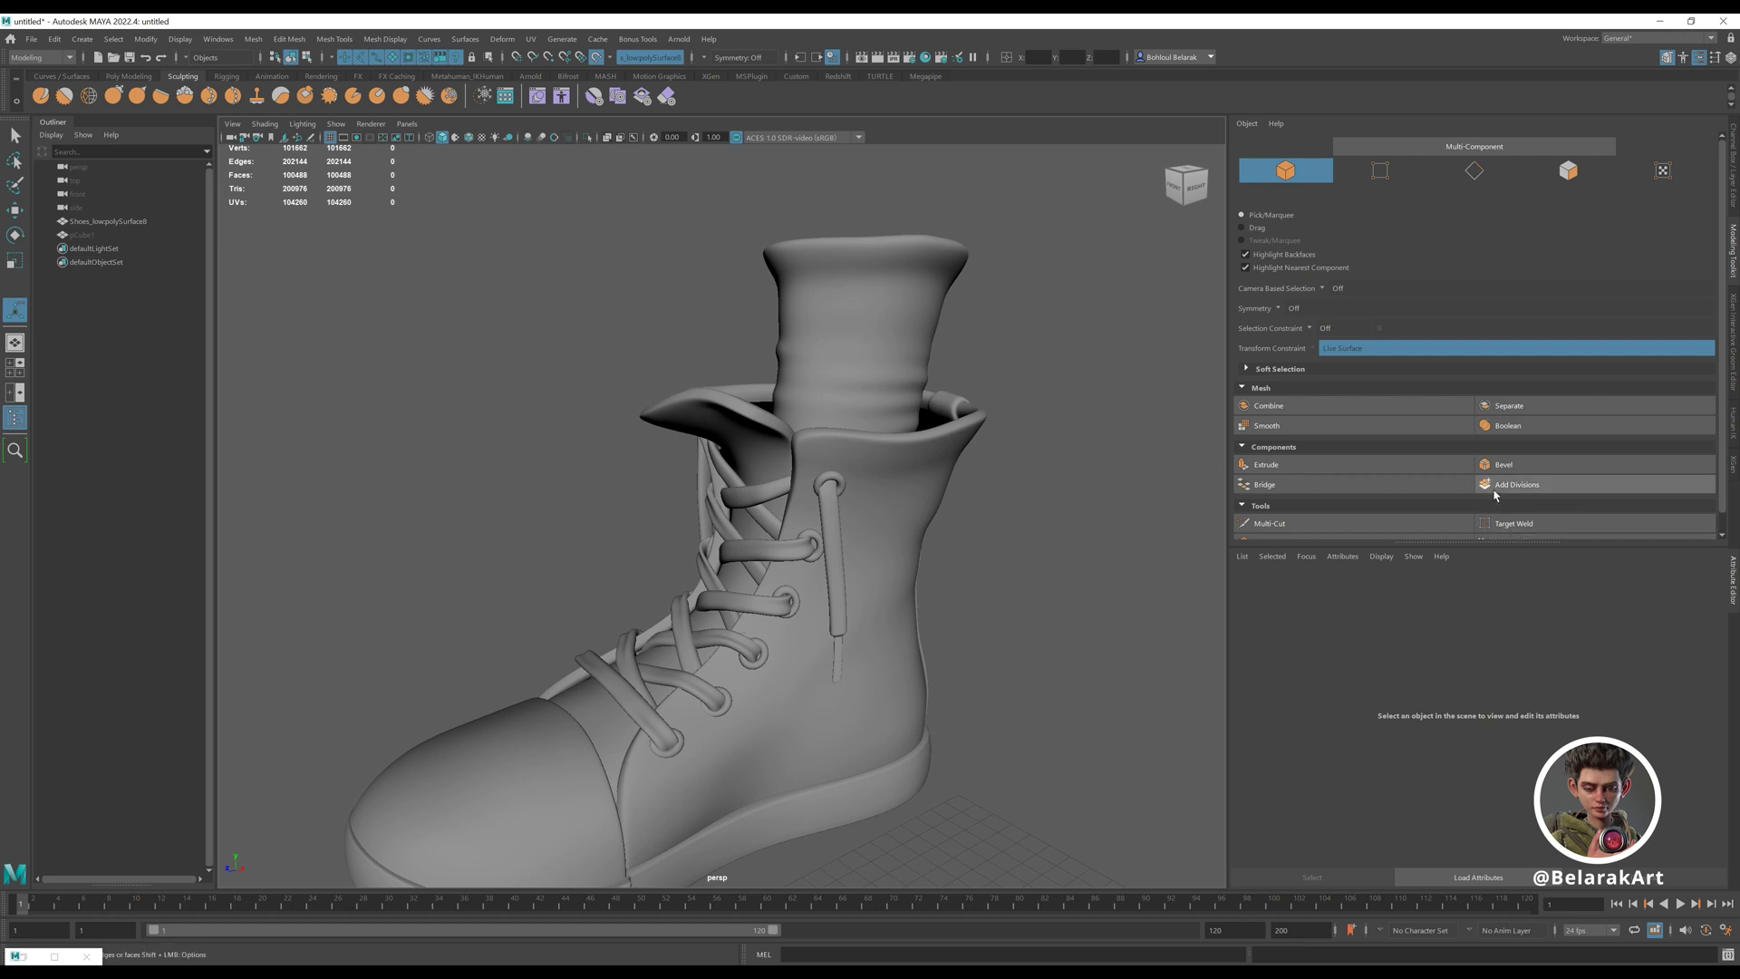
{"action": "scroll", "coordinate": [1505, 521], "scroll_direction": "down", "scroll_amount": 1}
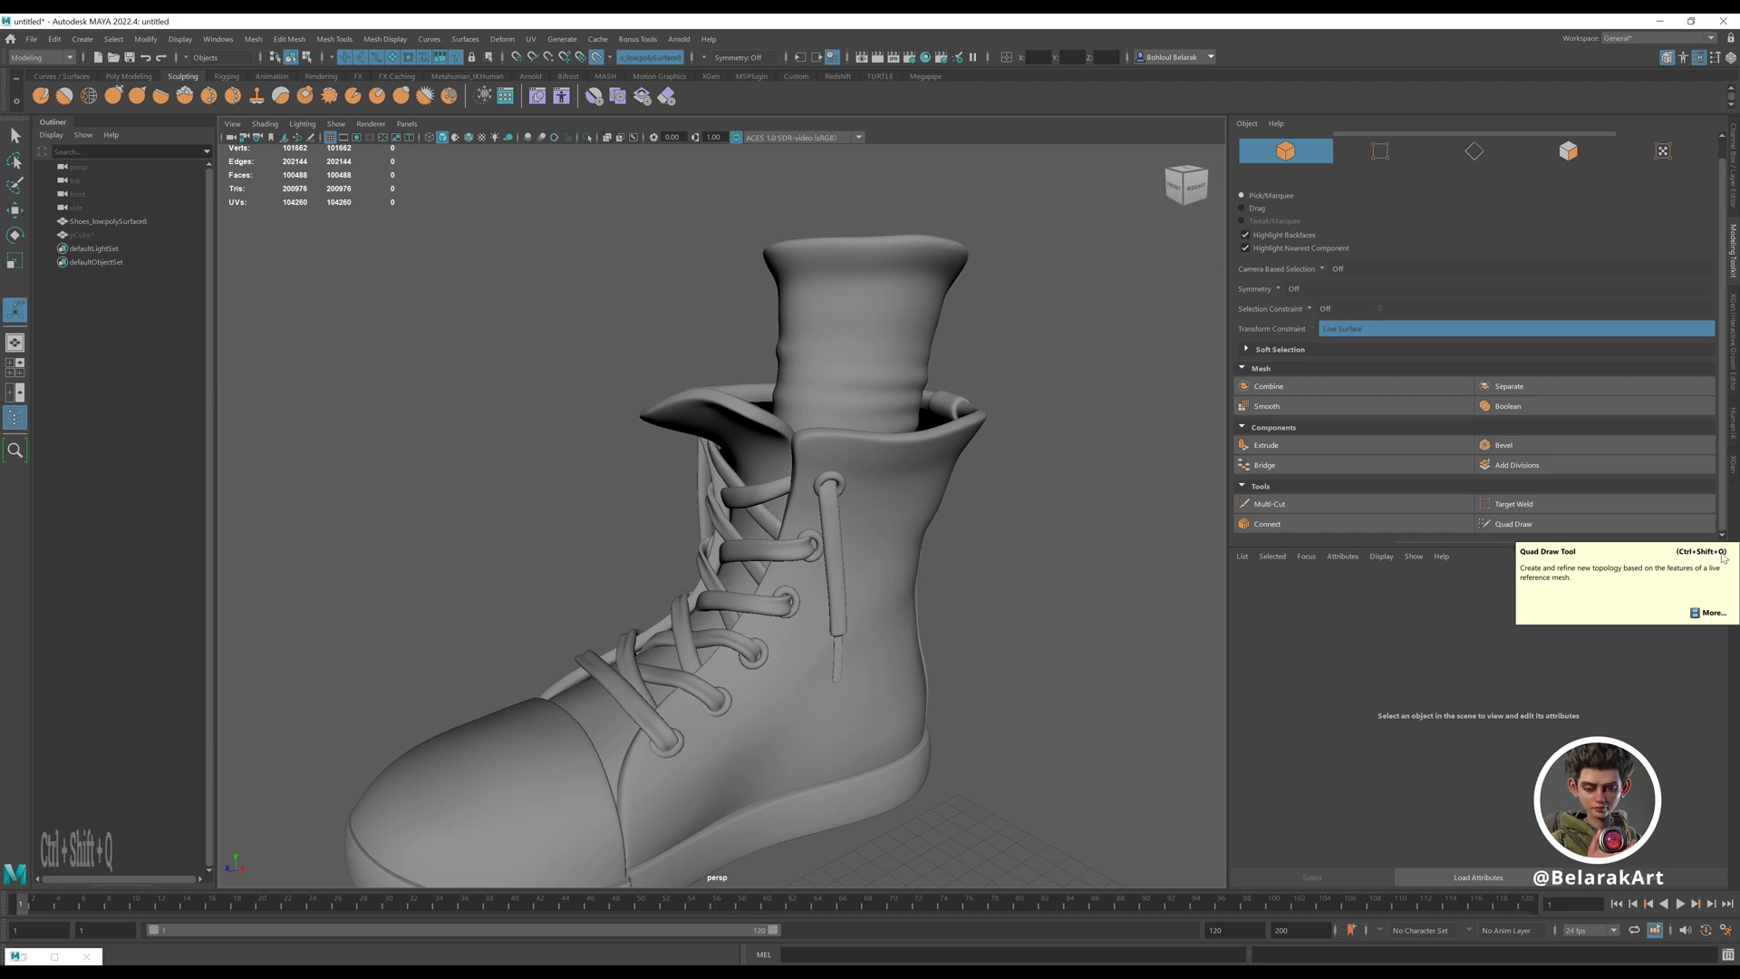
{"action": "right_click_drag", "start_coordinate": [1025, 462], "coordinate": [948, 539], "text": "alt"}
{"action": "key", "text": "ctrl+shift+q"}
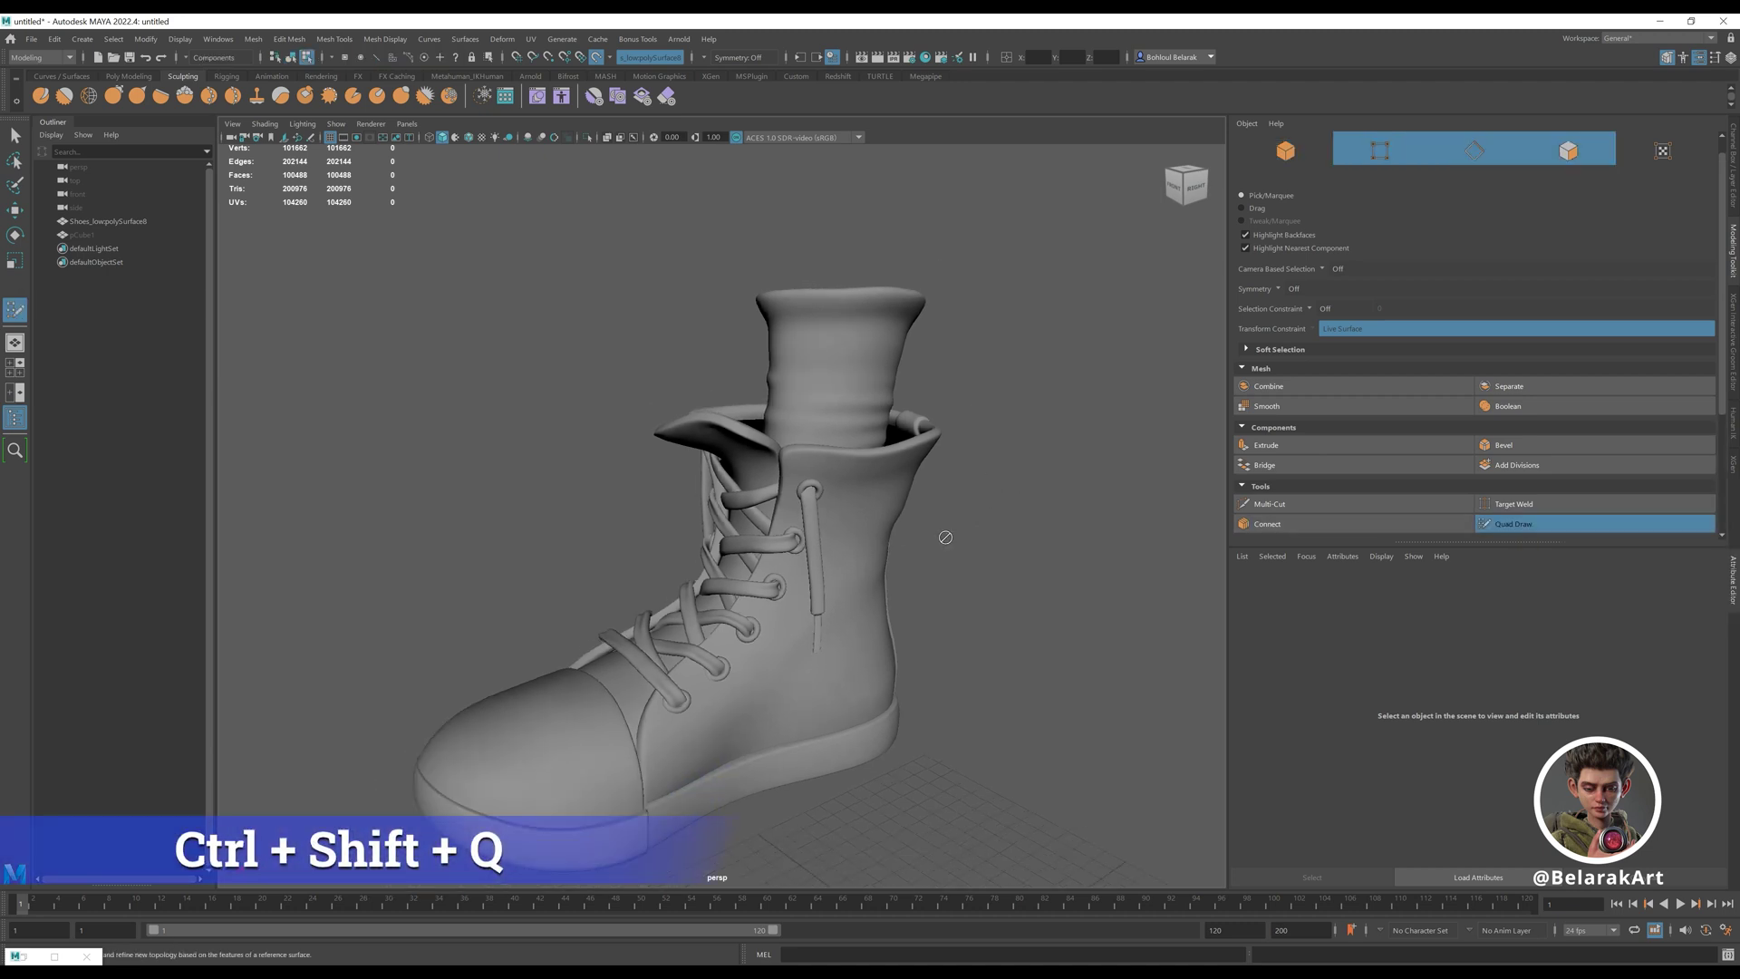
- Place four Quad Draw points on the side of the sock below the rim and fill them with a quad
{"action": "right_click_drag", "start_coordinate": [863, 439], "coordinate": [916, 338], "text": "alt"}
{"action": "middle_click_drag", "start_coordinate": [916, 338], "coordinate": [807, 481], "text": "alt"}
{"action": "left_click_drag", "start_coordinate": [807, 481], "coordinate": [799, 549], "text": "alt"}
{"action": "right_click_drag", "start_coordinate": [799, 549], "coordinate": [847, 513], "text": "alt"}
{"action": "left_click_drag", "start_coordinate": [846, 513], "coordinate": [758, 411], "text": "alt"}
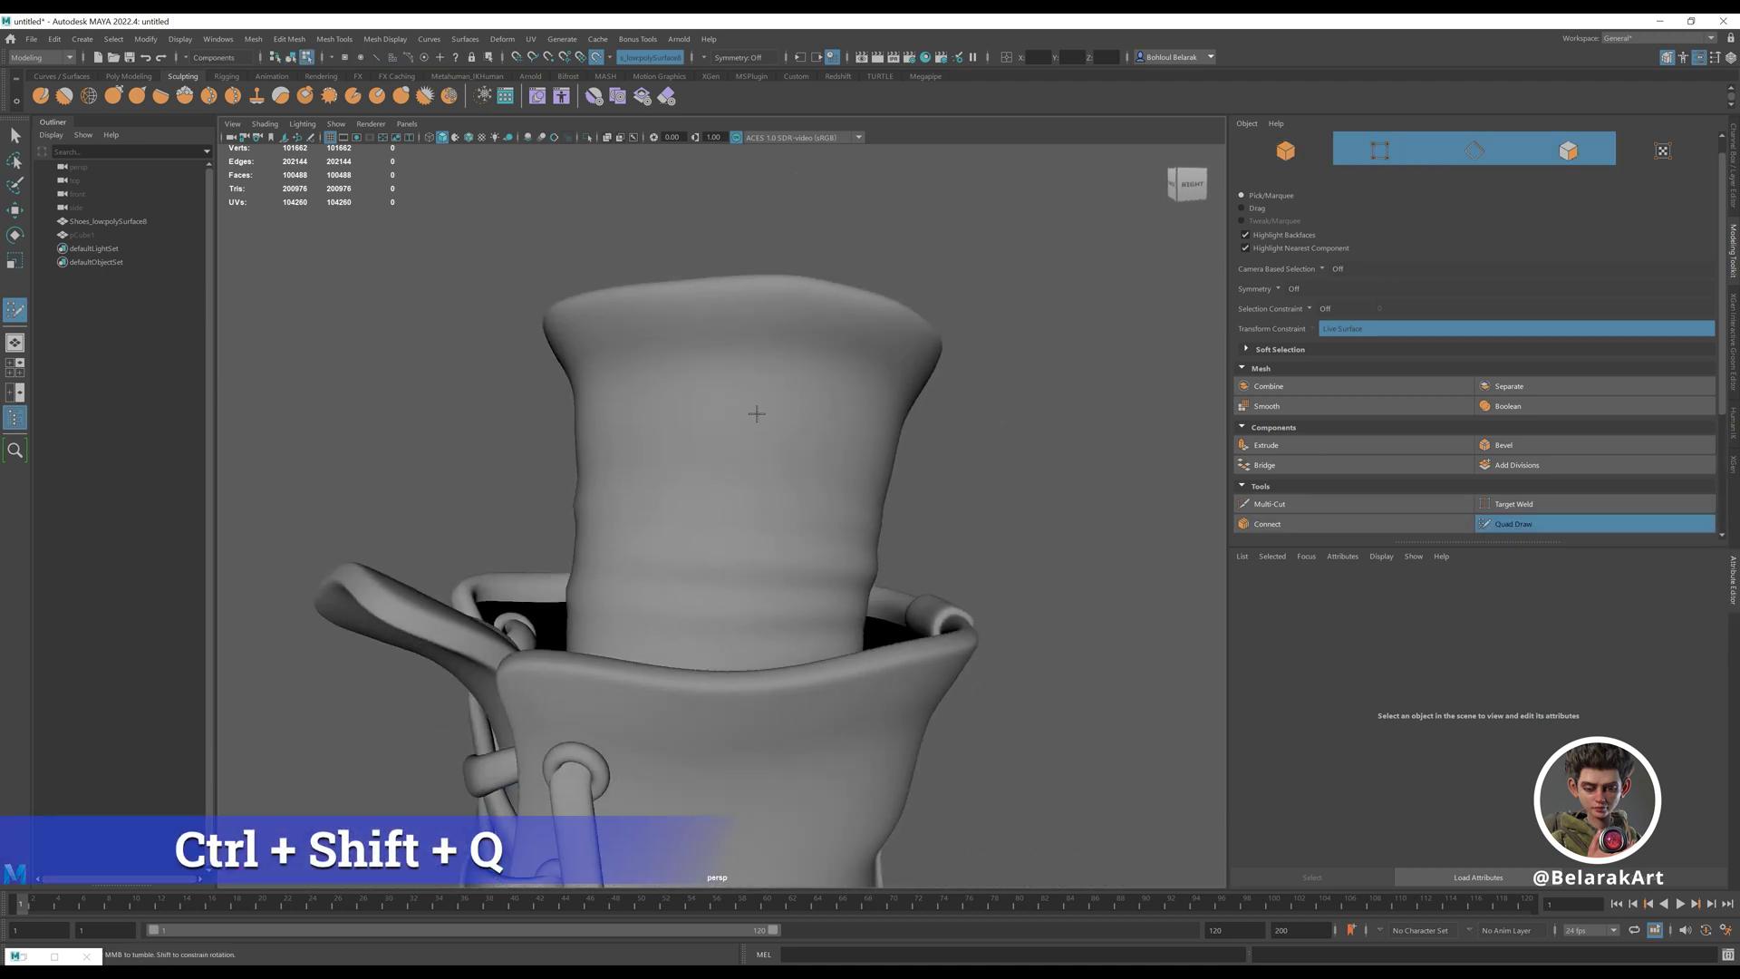
{"action": "middle_click_drag", "start_coordinate": [758, 412], "coordinate": [815, 450], "text": "alt"}
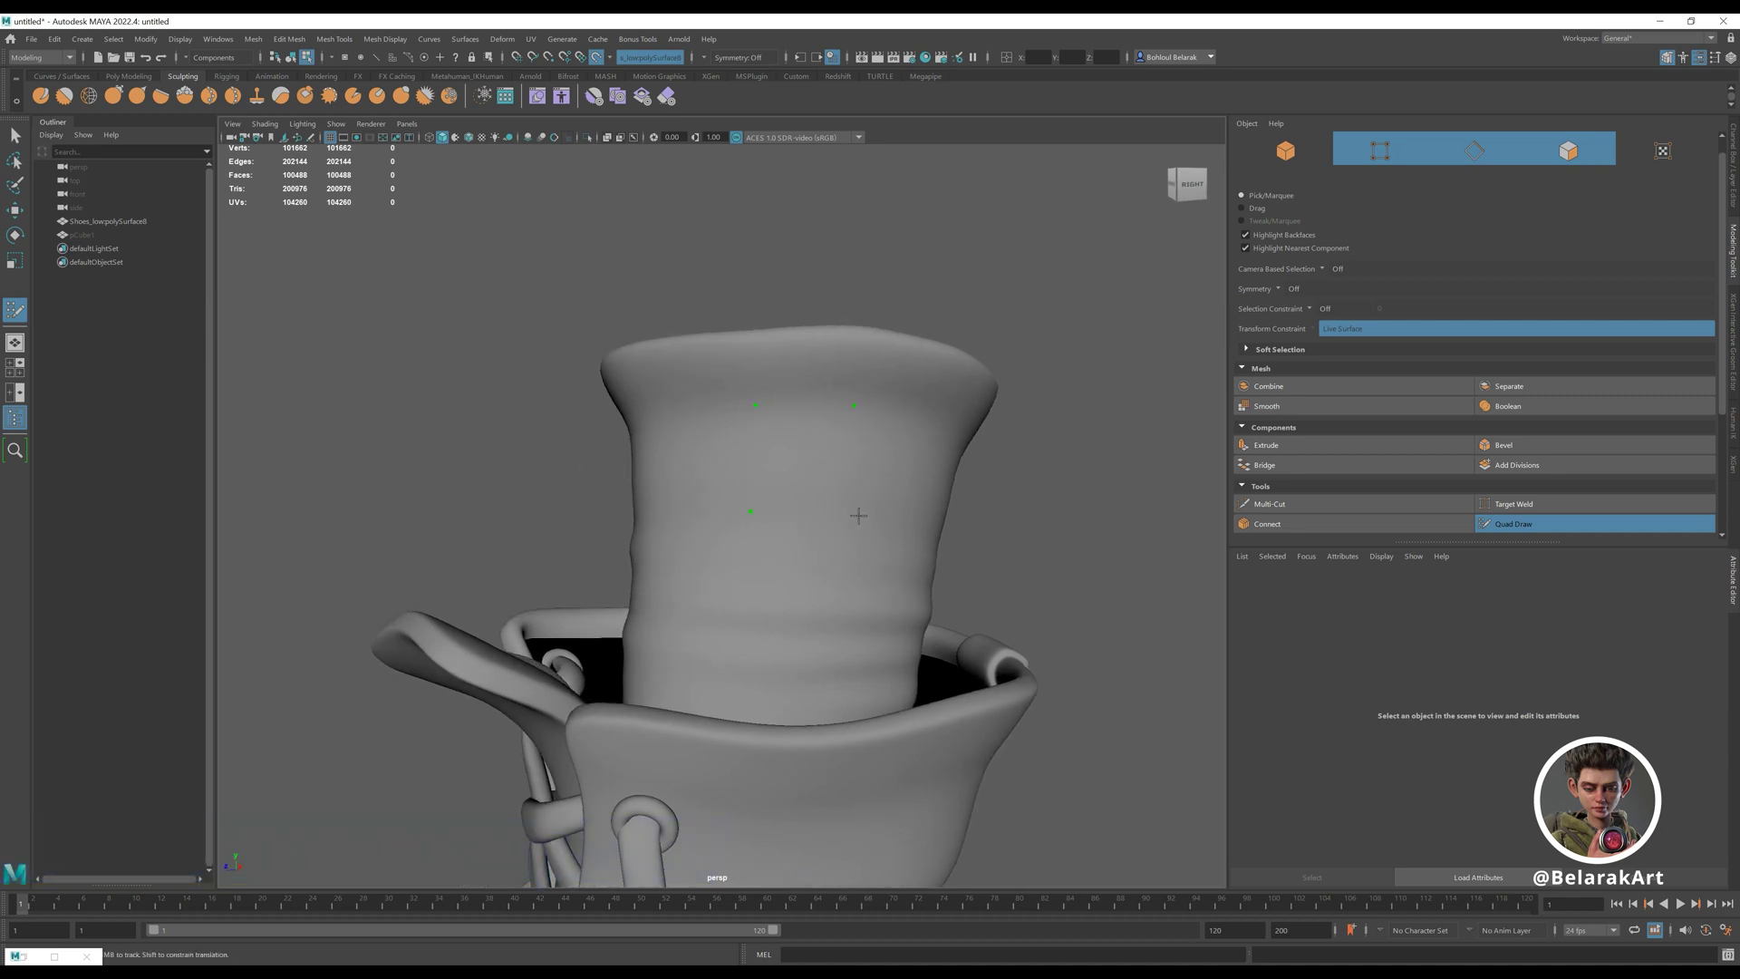
{"action": "left_click", "coordinate": [805, 448], "text": "shift"}
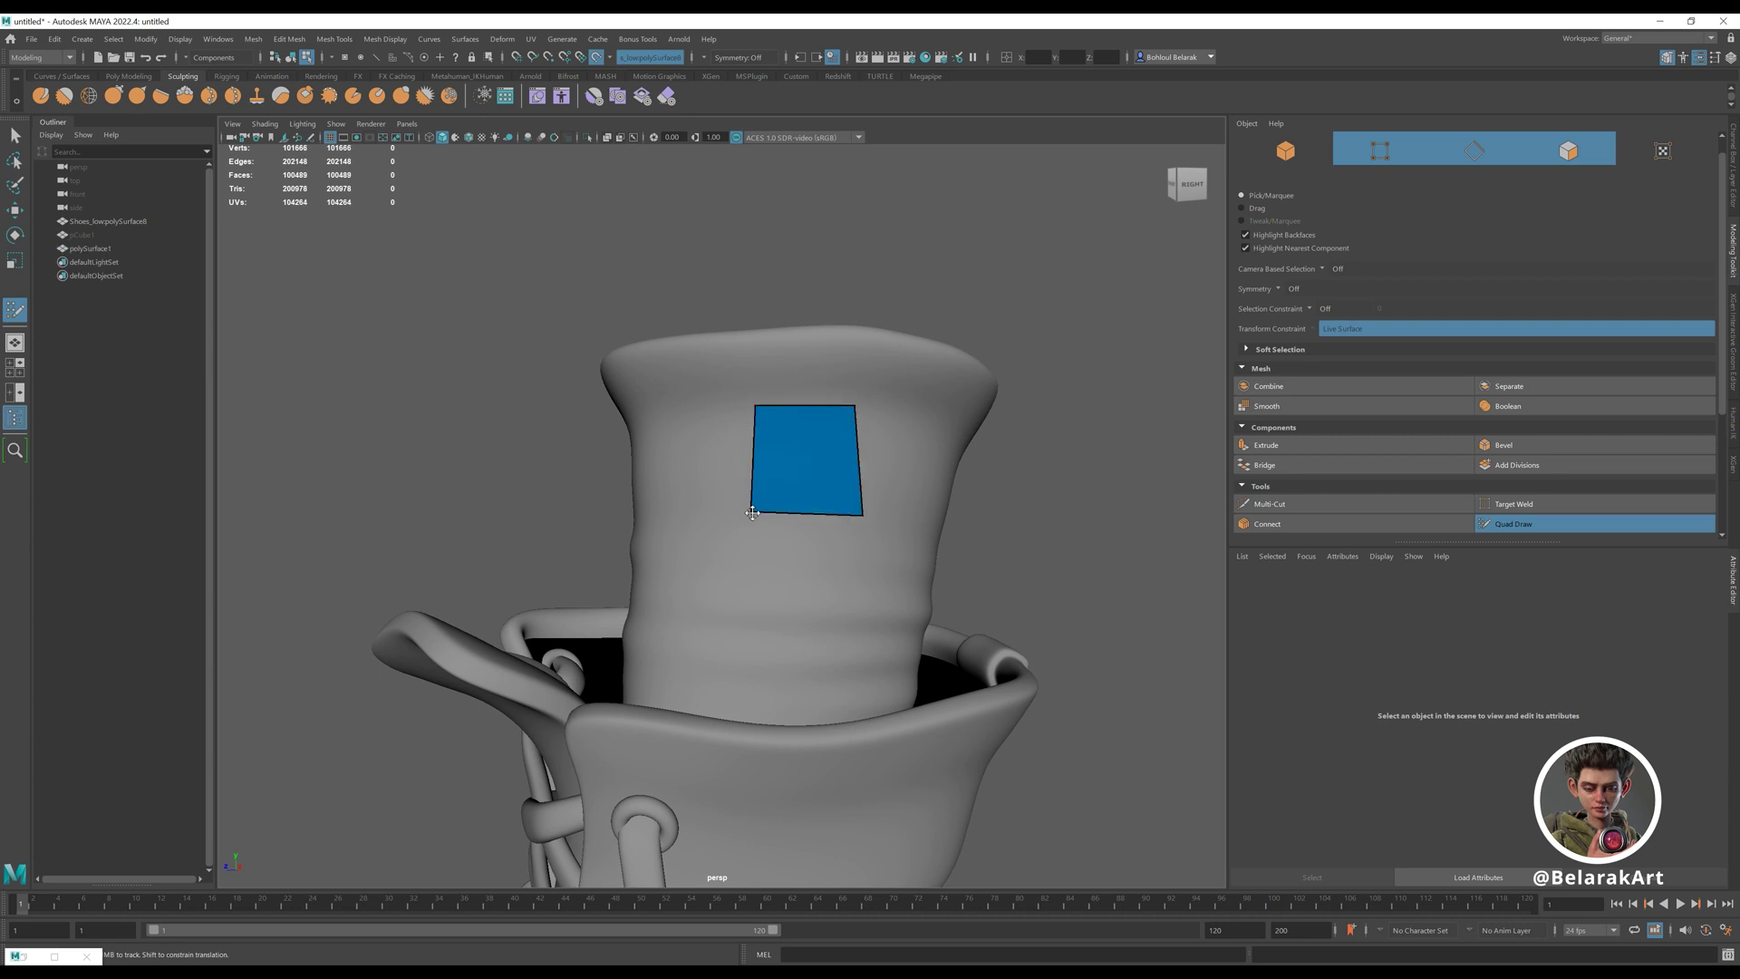
- Add more points around the front of the sock and fill them into a strip of five quads
{"action": "left_click_drag", "start_coordinate": [853, 404], "coordinate": [857, 462], "text": "alt"}
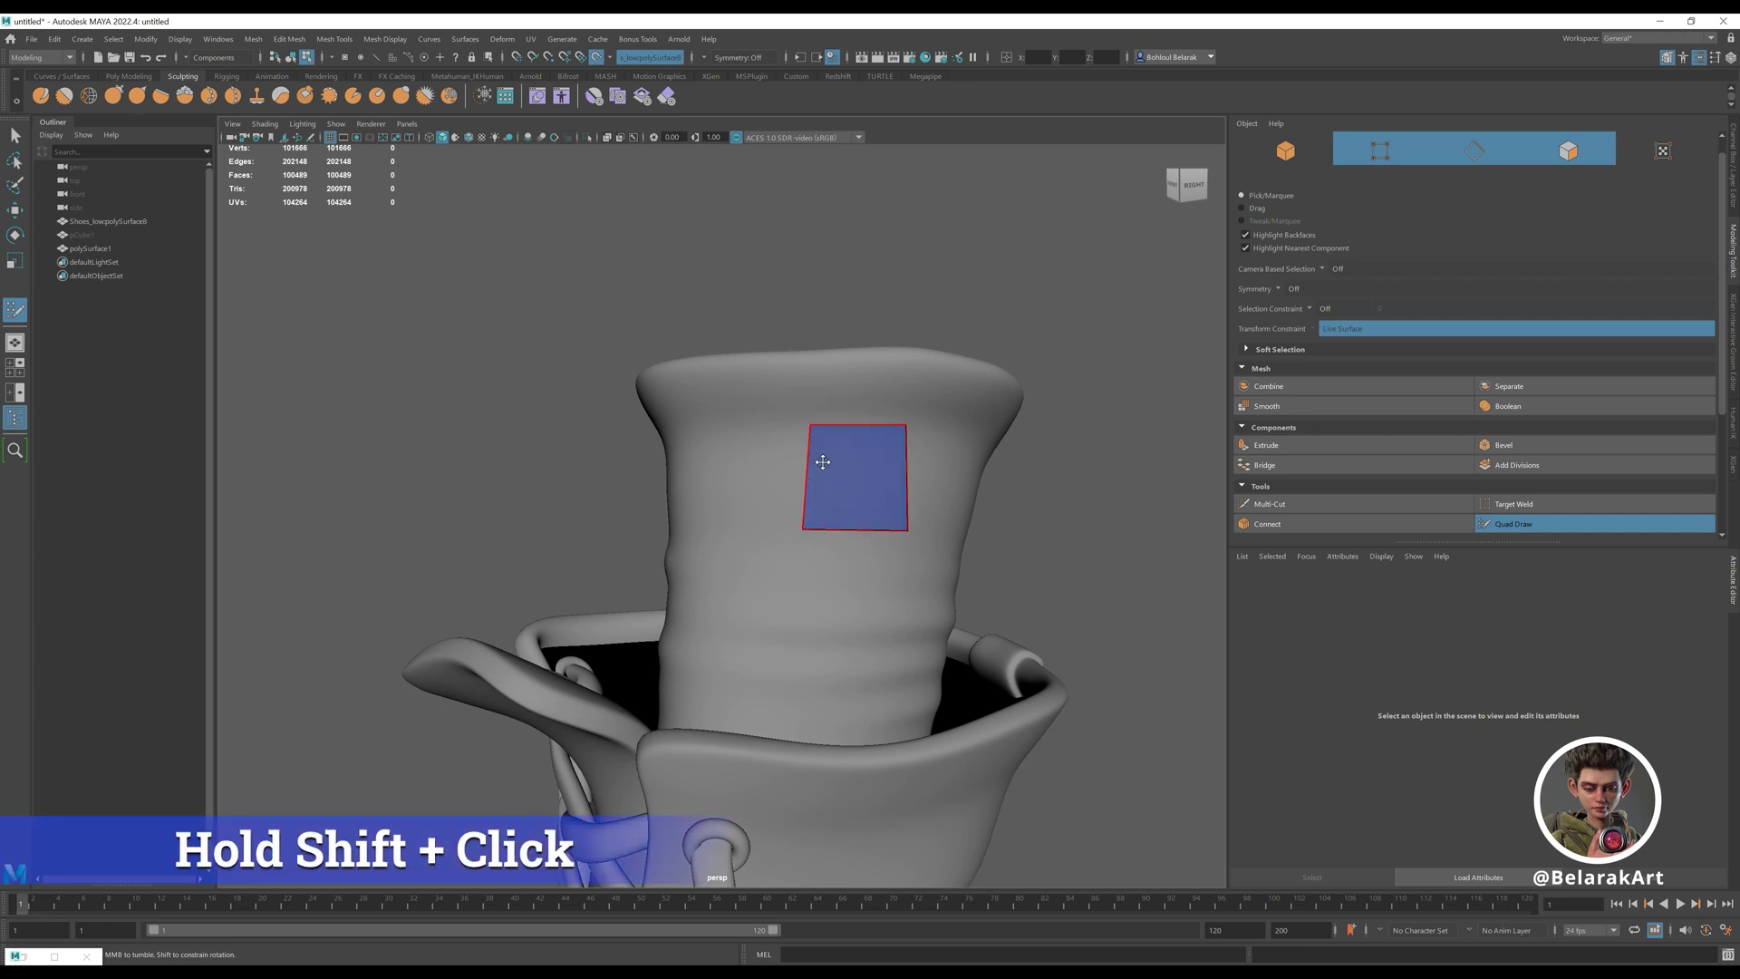
{"action": "left_click_drag", "start_coordinate": [843, 535], "coordinate": [1030, 470], "text": "alt"}
{"action": "left_click", "coordinate": [907, 475], "text": "shift"}
{"action": "left_click", "coordinate": [962, 468], "text": "shift"}
{"action": "middle_click_drag", "start_coordinate": [1030, 471], "coordinate": [878, 482], "text": "alt"}
{"action": "right_click_drag", "start_coordinate": [878, 482], "coordinate": [965, 513], "text": "alt"}
{"action": "left_click_drag", "start_coordinate": [966, 513], "coordinate": [890, 545], "text": "alt"}
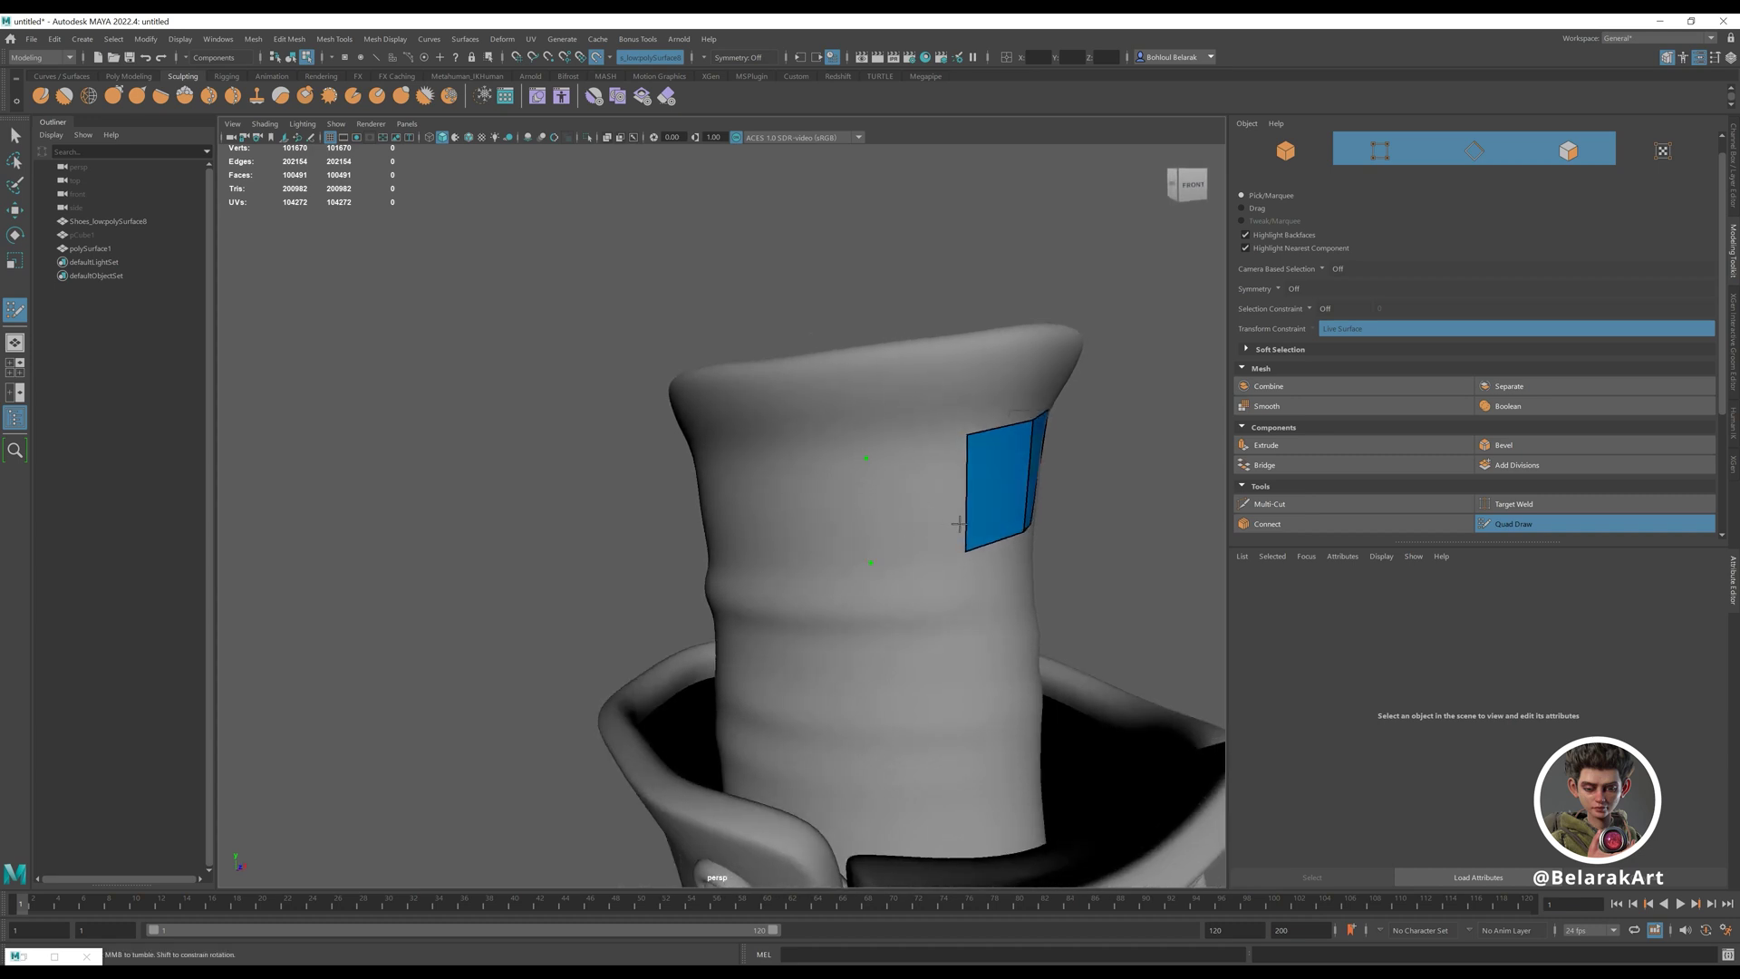
{"action": "left_click", "coordinate": [924, 495], "text": "shift"}
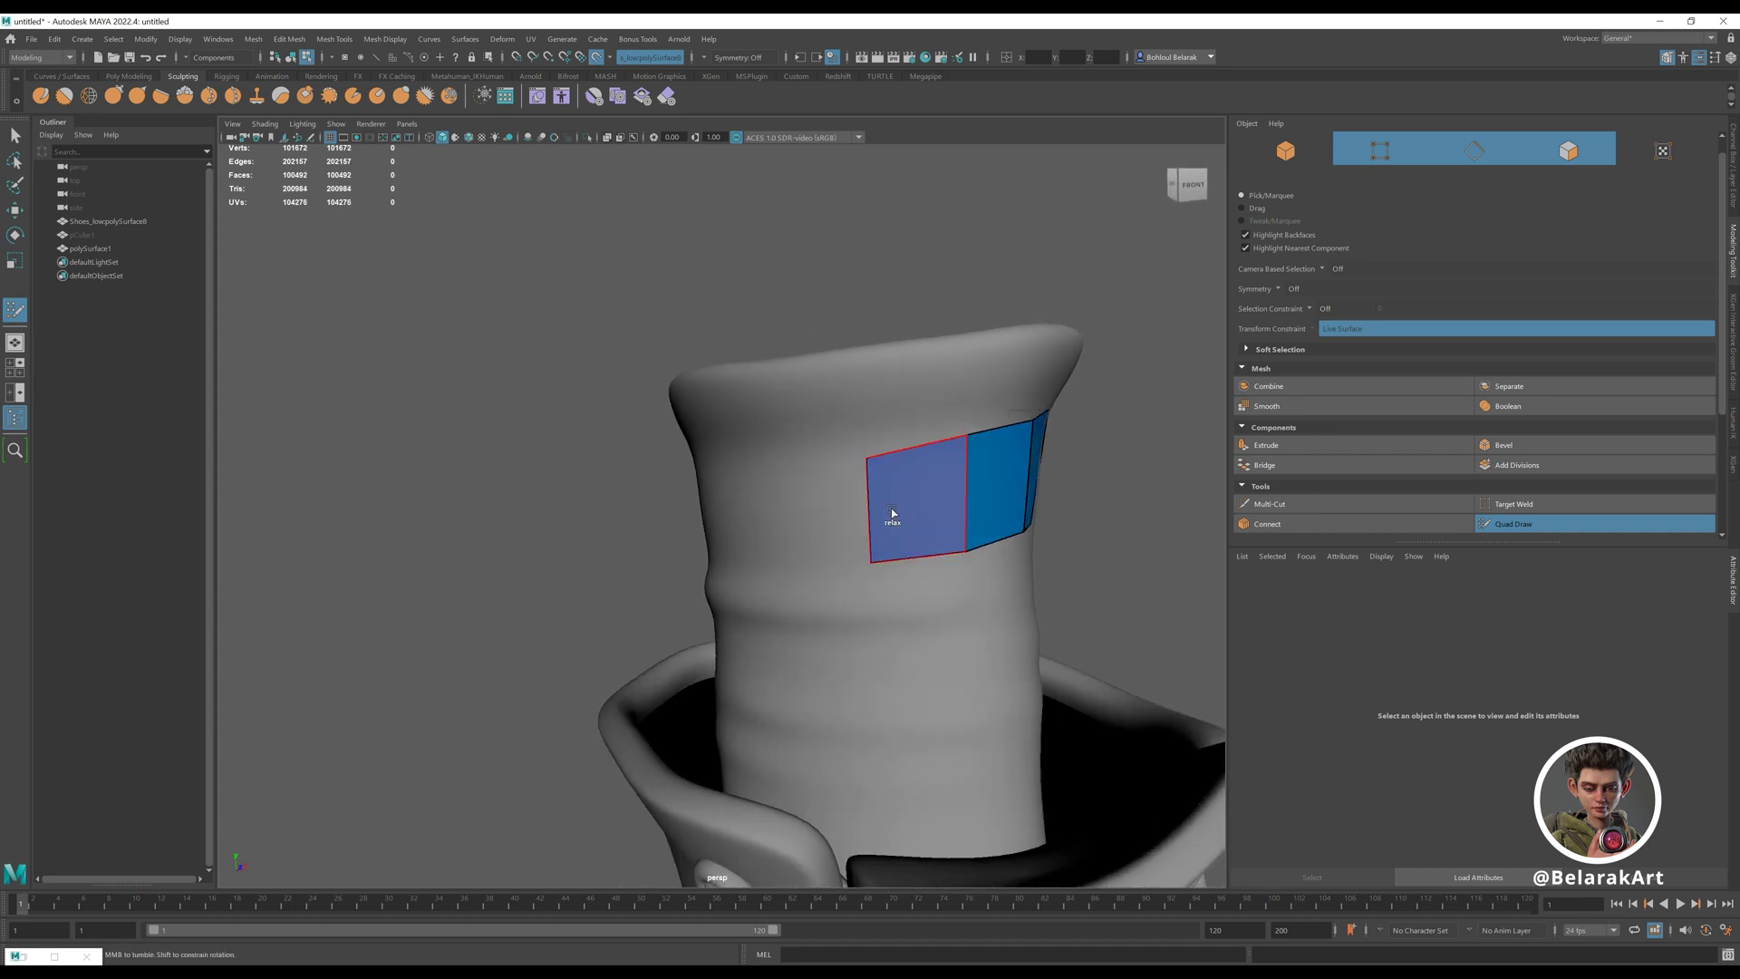
{"action": "mouse_move", "coordinate": [848, 496]}
{"action": "left_mouse_down", "text": "alt"}
{"action": "mouse_move", "coordinate": [838, 526]}
{"action": "mouse_move", "coordinate": [719, 498]}
{"action": "mouse_move", "coordinate": [866, 504]}
{"action": "left_mouse_up", "text": "alt"}
{"action": "left_click", "coordinate": [872, 497], "text": "shift"}
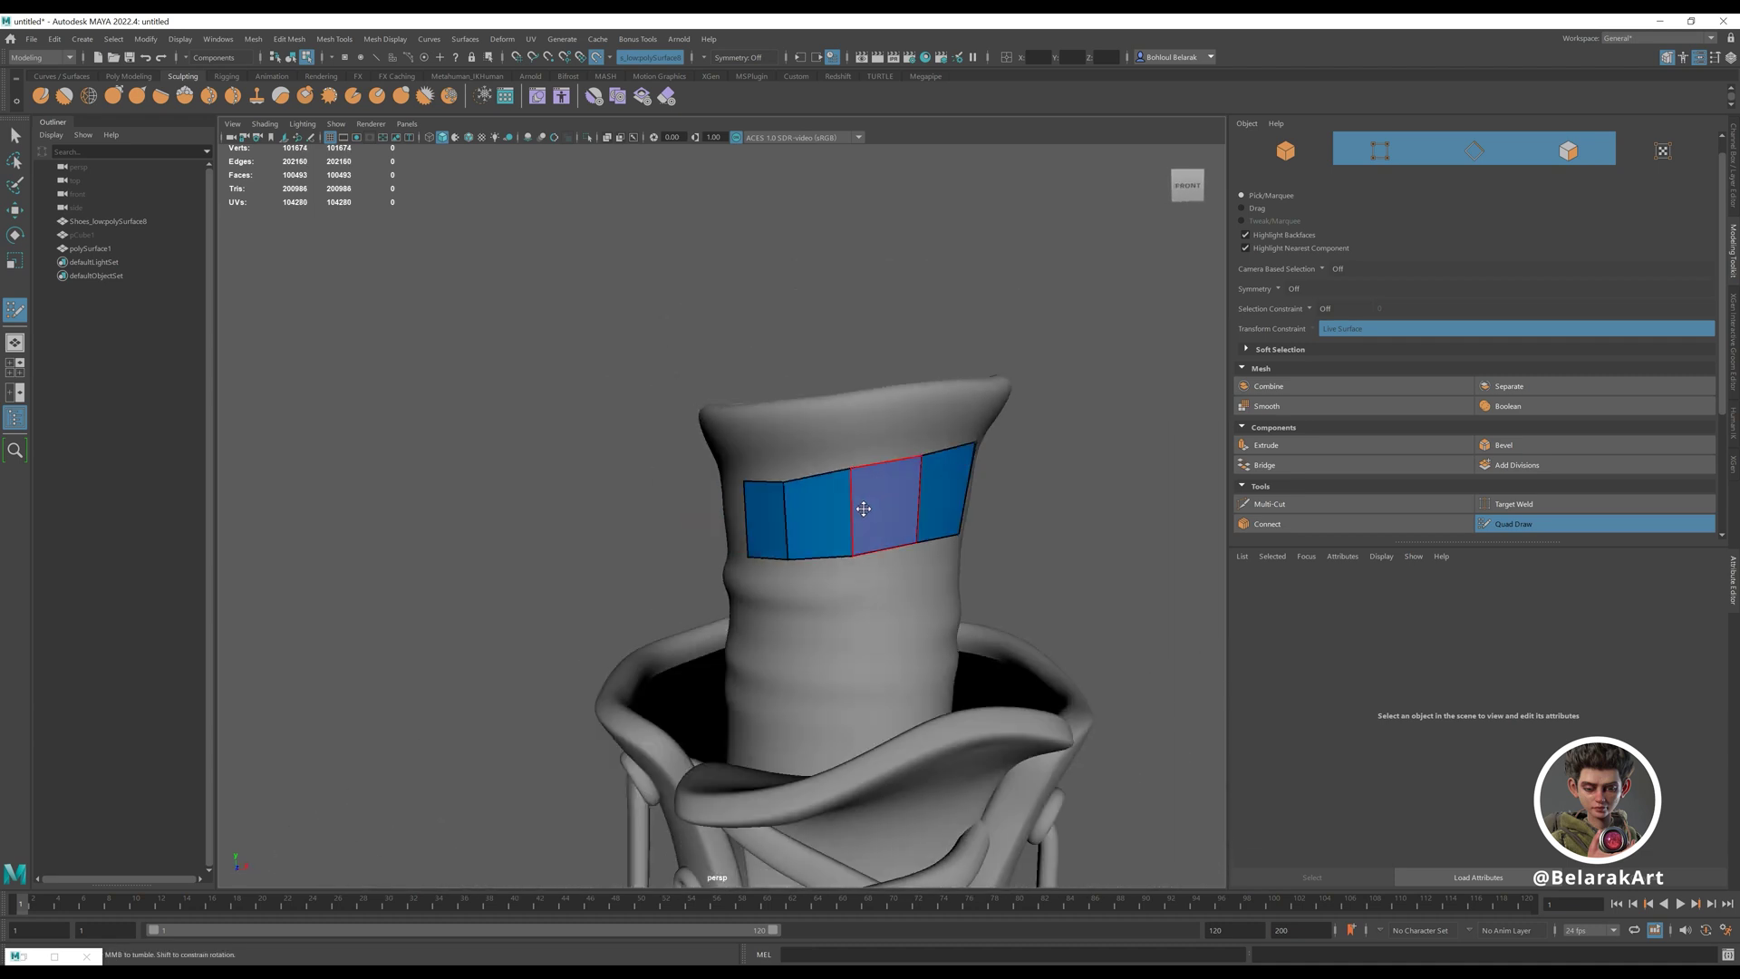
- Insert a horizontal edge loop near the middle of the quad strip
{"action": "key", "text": "ctrl"}
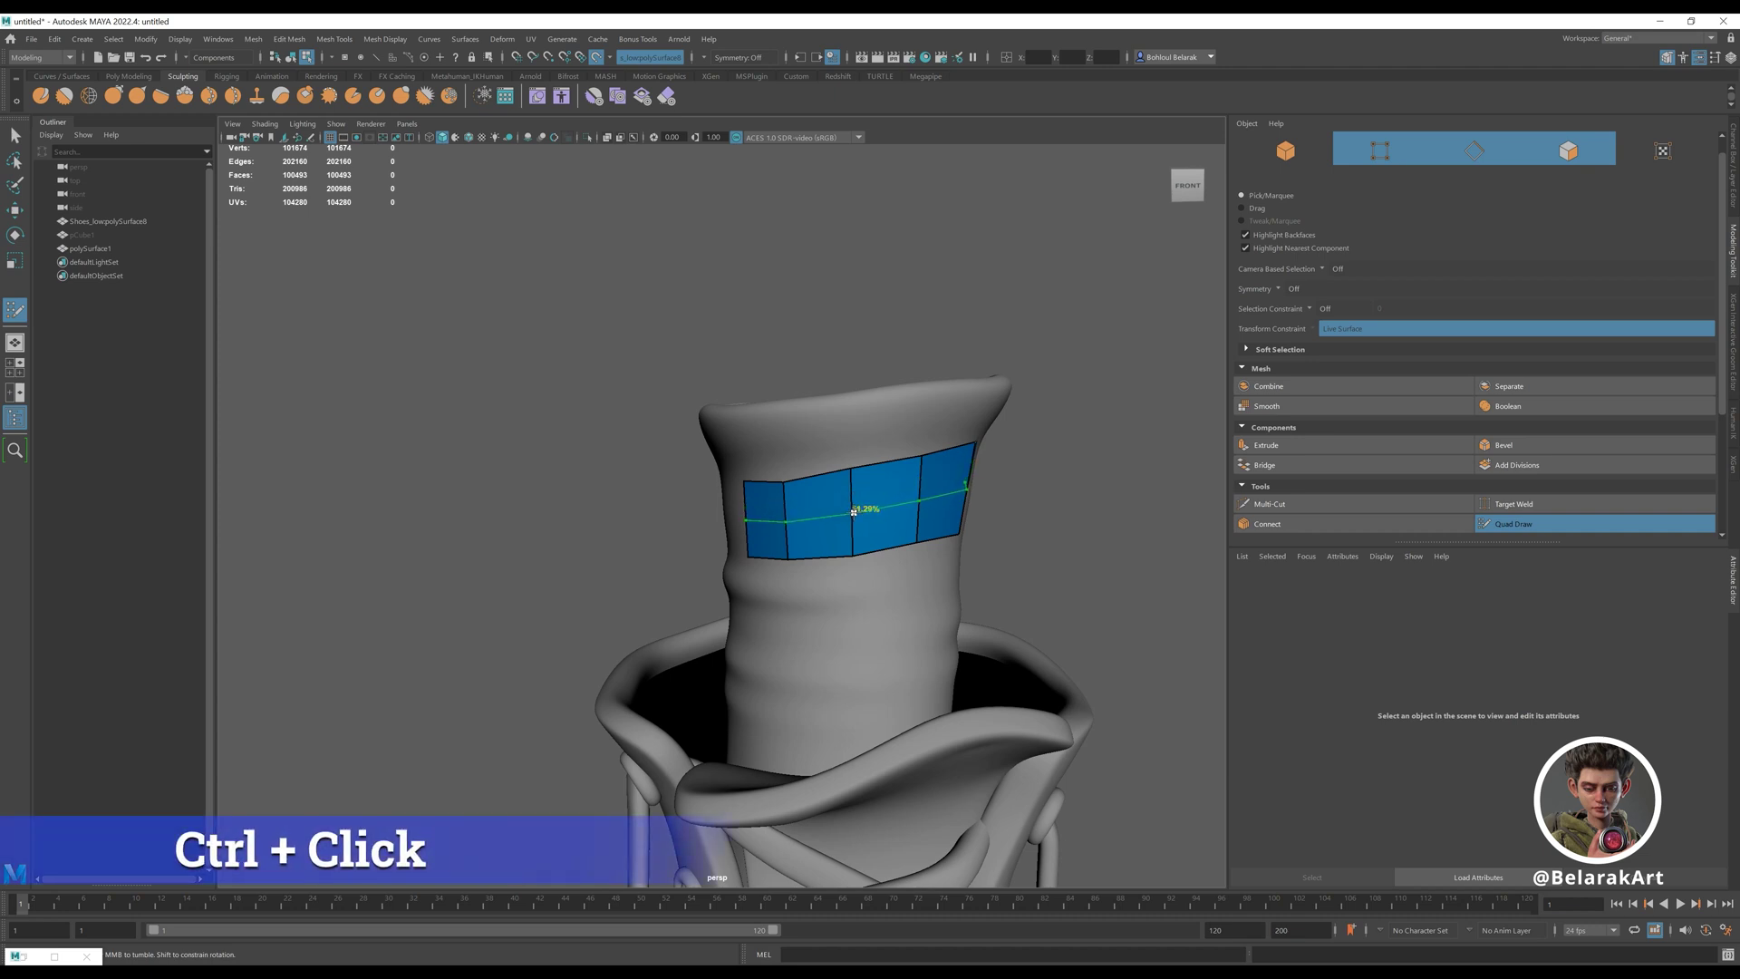
{"action": "left_click", "coordinate": [854, 512], "text": "ctrl"}
{"action": "middle_click_drag", "start_coordinate": [854, 512], "coordinate": [906, 519], "text": "alt"}
- Delete the quads at the front of the sock, leaving a two-quad column on each side
{"action": "key", "text": "ctrl+shift"}
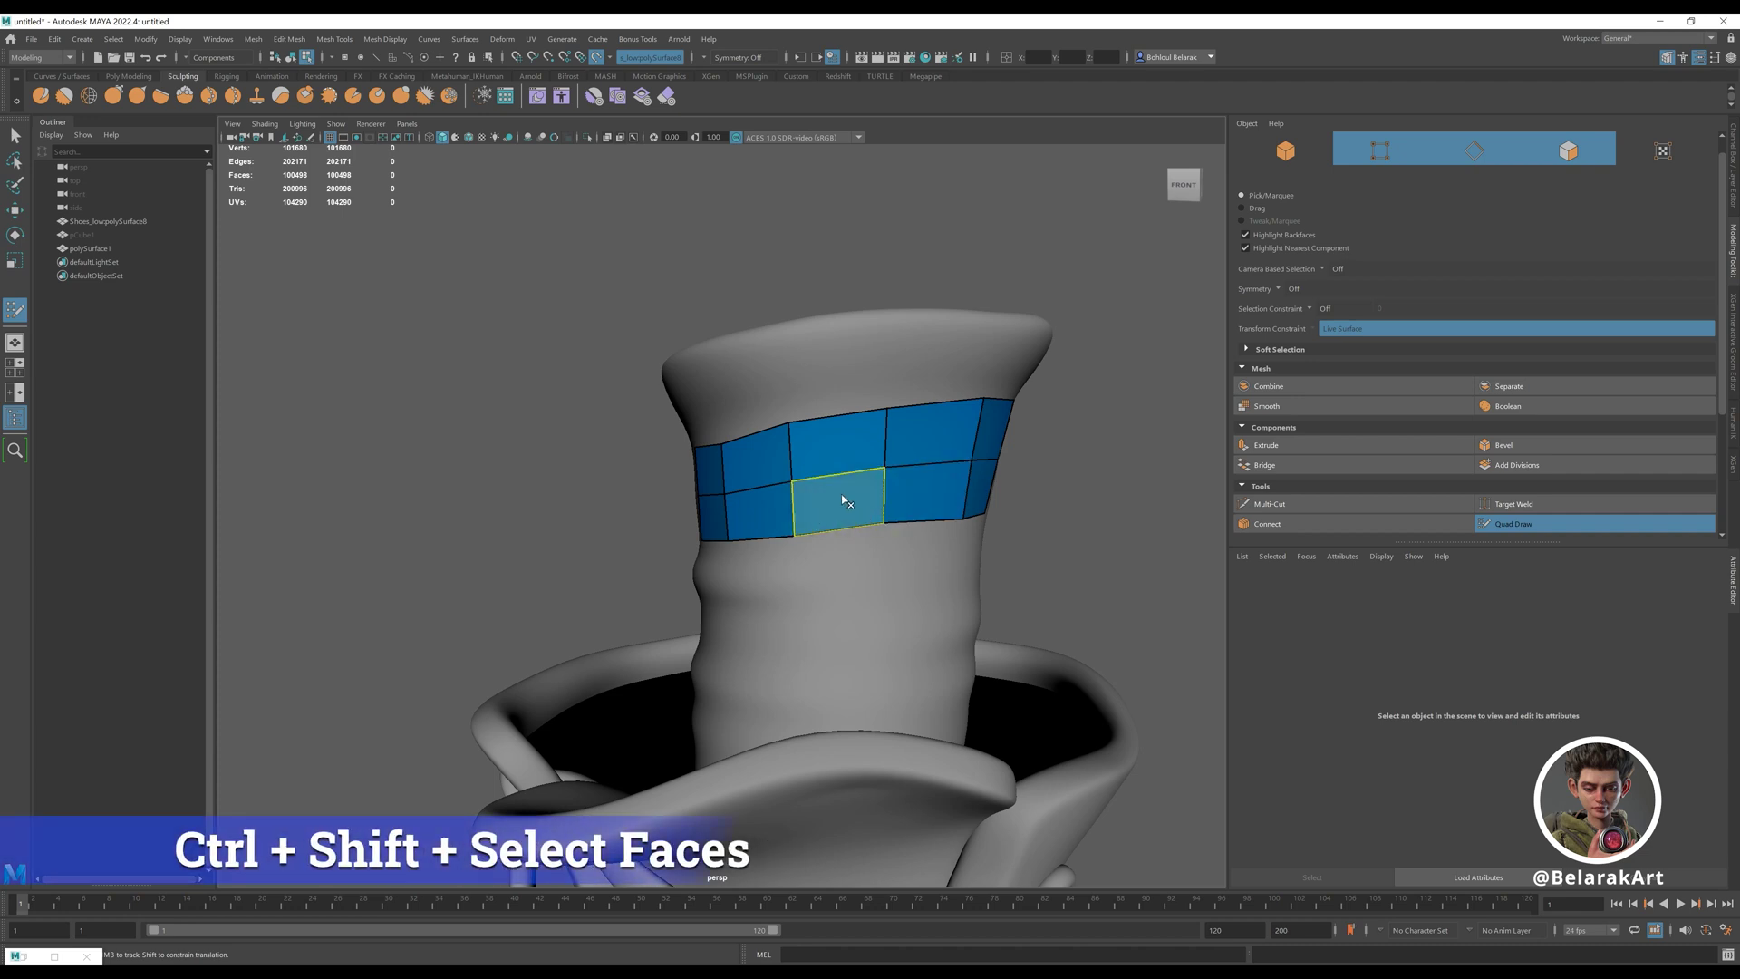
{"action": "left_click_drag", "start_coordinate": [908, 552], "coordinate": [884, 552], "text": "alt"}
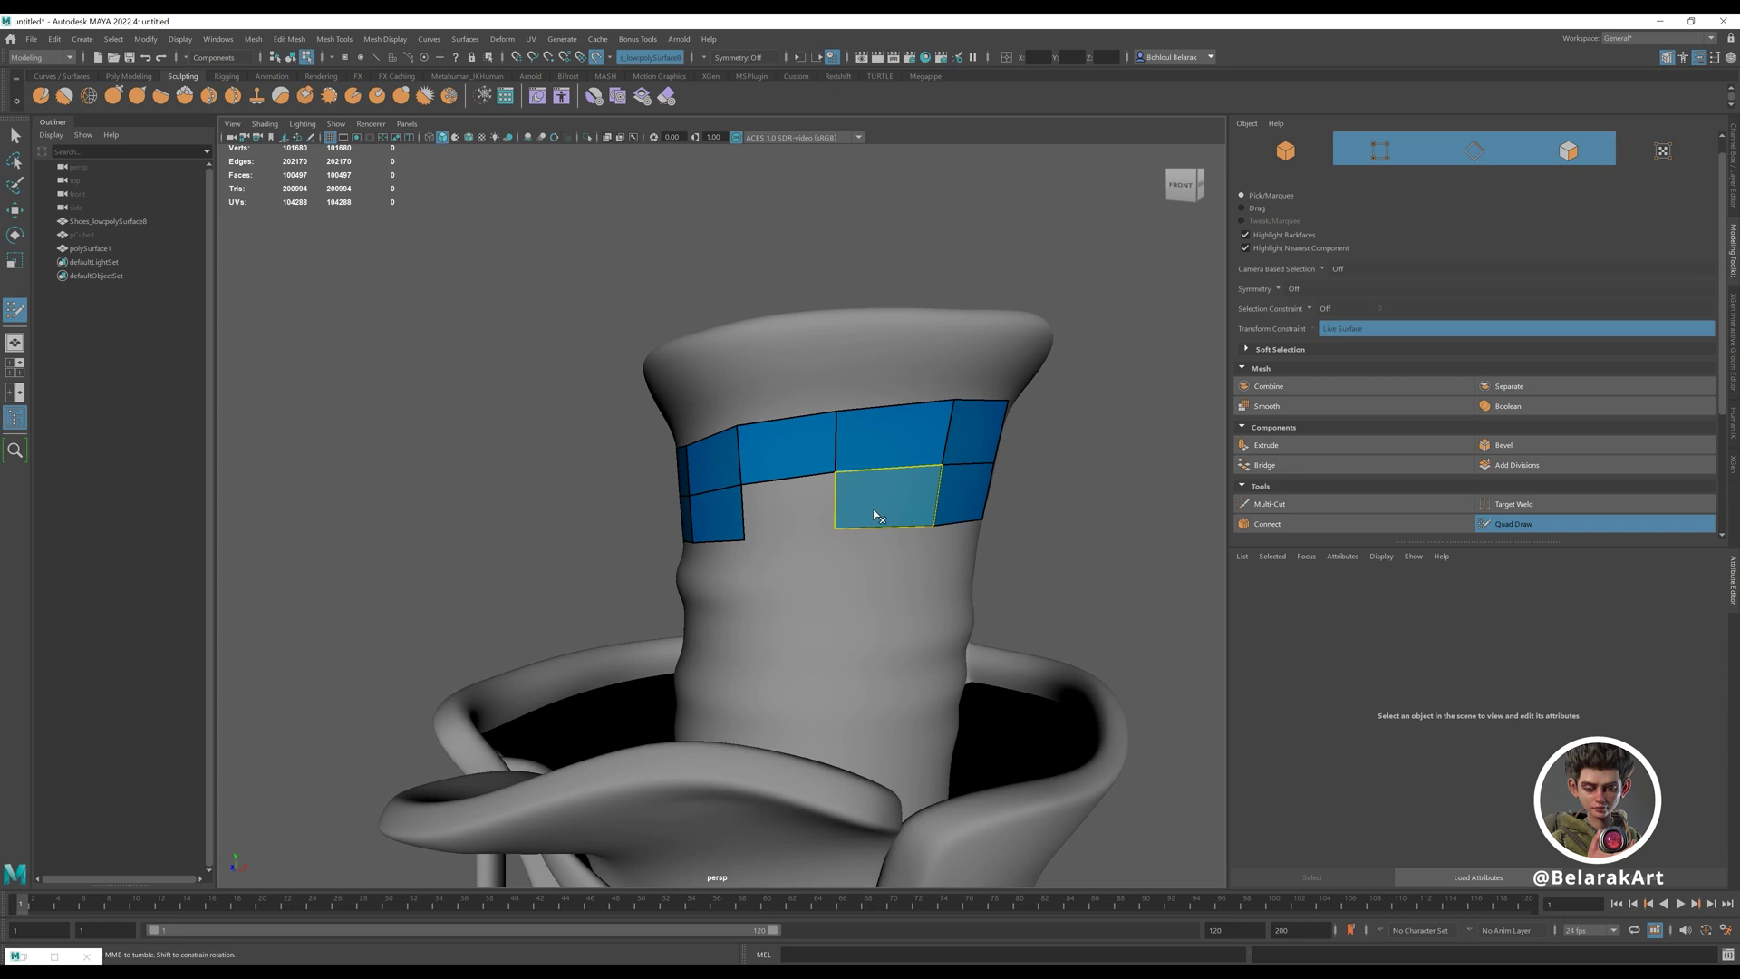
{"action": "left_click", "coordinate": [873, 513], "text": "ctrl+shift"}
{"action": "mouse_move", "coordinate": [901, 482]}
{"action": "left_mouse_down", "text": "ctrl+shift"}
{"action": "mouse_move", "coordinate": [888, 444]}
{"action": "mouse_move", "coordinate": [797, 456]}
{"action": "mouse_move", "coordinate": [730, 504]}
{"action": "left_mouse_up", "text": "ctrl+shift"}
- Extrude the open edges of the upper and lower quads one at a time toward the front of the sock
{"action": "right_click_drag", "start_coordinate": [846, 555], "coordinate": [862, 509], "text": "alt"}
{"action": "left_click_drag", "start_coordinate": [862, 508], "coordinate": [837, 509], "text": "alt"}
{"action": "scroll", "coordinate": [838, 510], "scroll_direction": "up", "scroll_amount": 2}
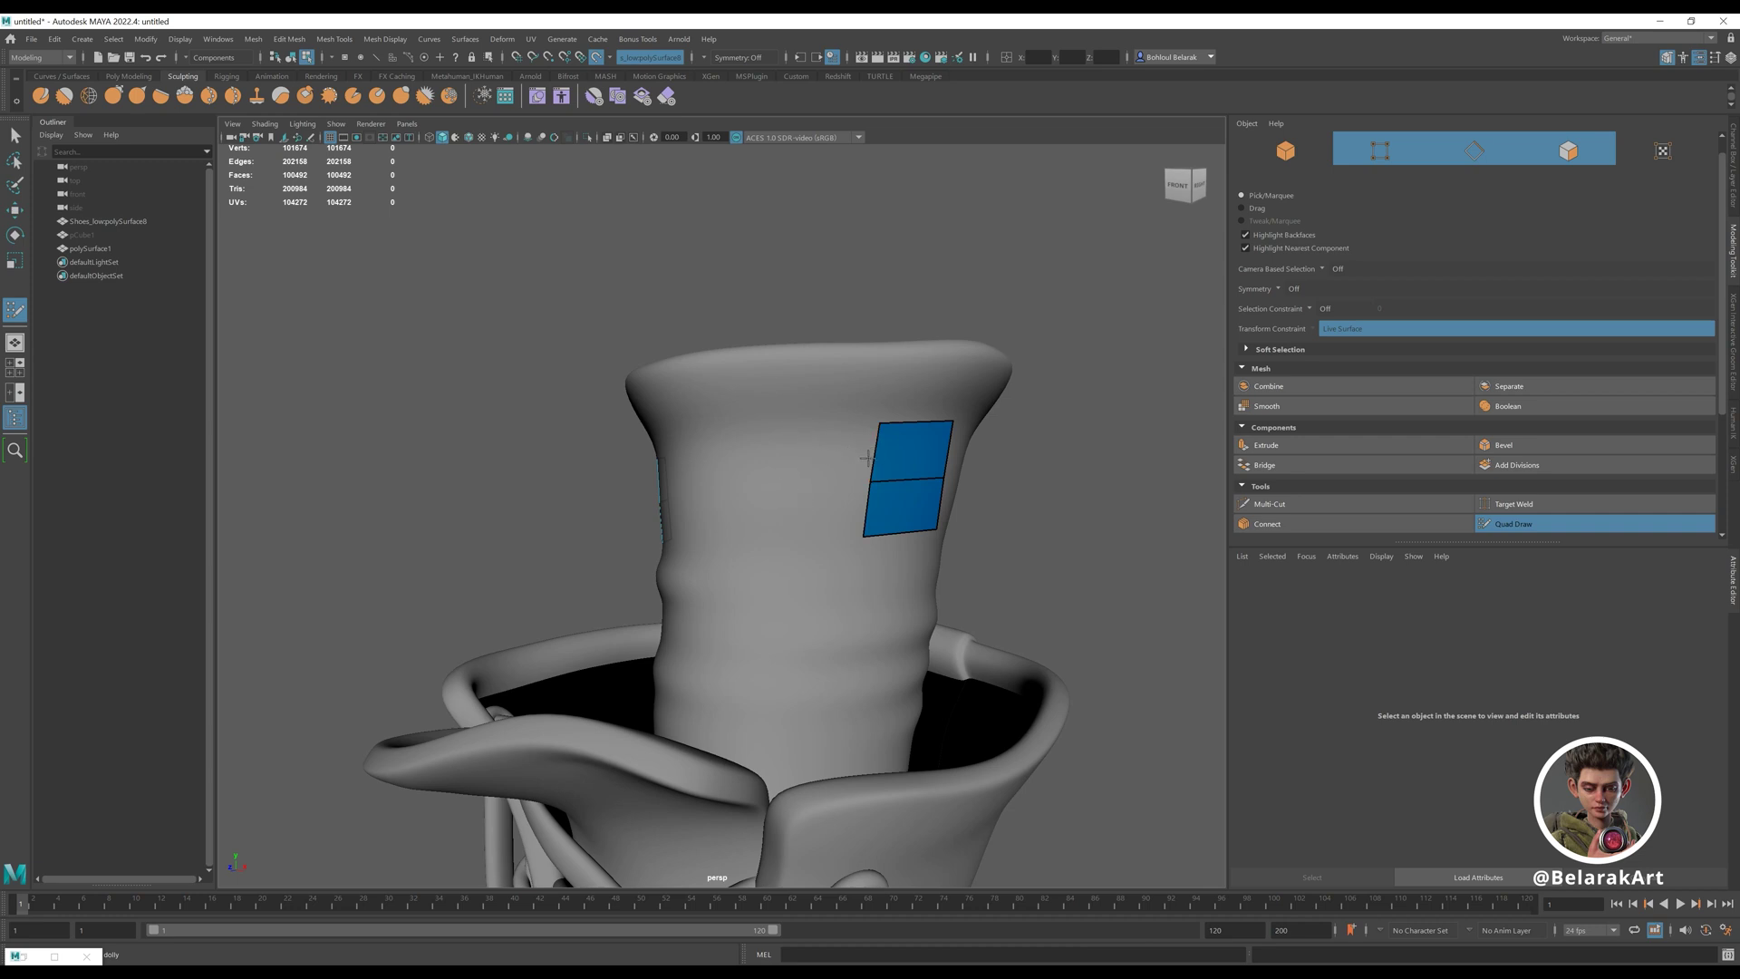
{"action": "key", "text": "Tab"}
{"action": "mouse_move", "coordinate": [875, 456]}
{"action": "left_mouse_down"}
{"action": "mouse_move", "coordinate": [807, 445]}
{"action": "mouse_move", "coordinate": [798, 479]}
{"action": "left_mouse_up"}
{"action": "right_click_drag", "start_coordinate": [801, 483], "coordinate": [870, 493], "text": "alt"}
{"action": "left_click_drag", "start_coordinate": [870, 493], "coordinate": [882, 475], "text": "alt"}
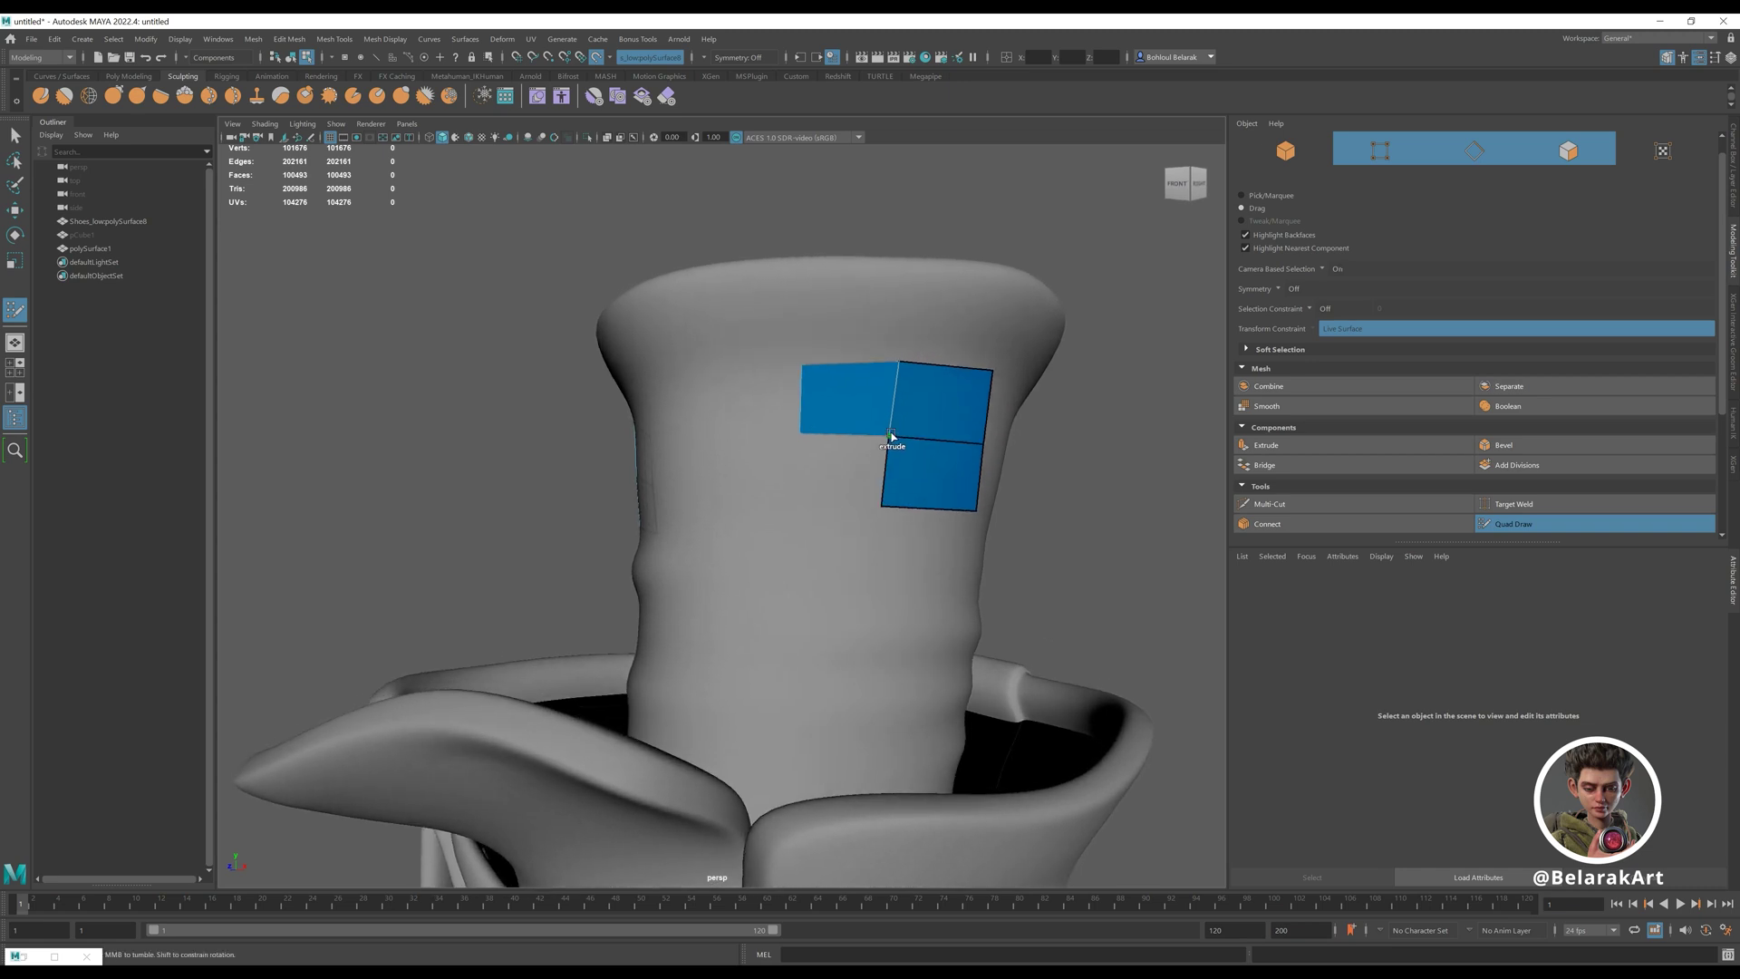
{"action": "mouse_move", "coordinate": [891, 436]}
{"action": "left_mouse_down"}
{"action": "mouse_move", "coordinate": [885, 459]}
{"action": "mouse_move", "coordinate": [791, 505]}
{"action": "mouse_move", "coordinate": [858, 471]}
{"action": "mouse_move", "coordinate": [816, 471]}
{"action": "mouse_move", "coordinate": [907, 476]}
{"action": "mouse_move", "coordinate": [945, 454]}
{"action": "left_mouse_up"}
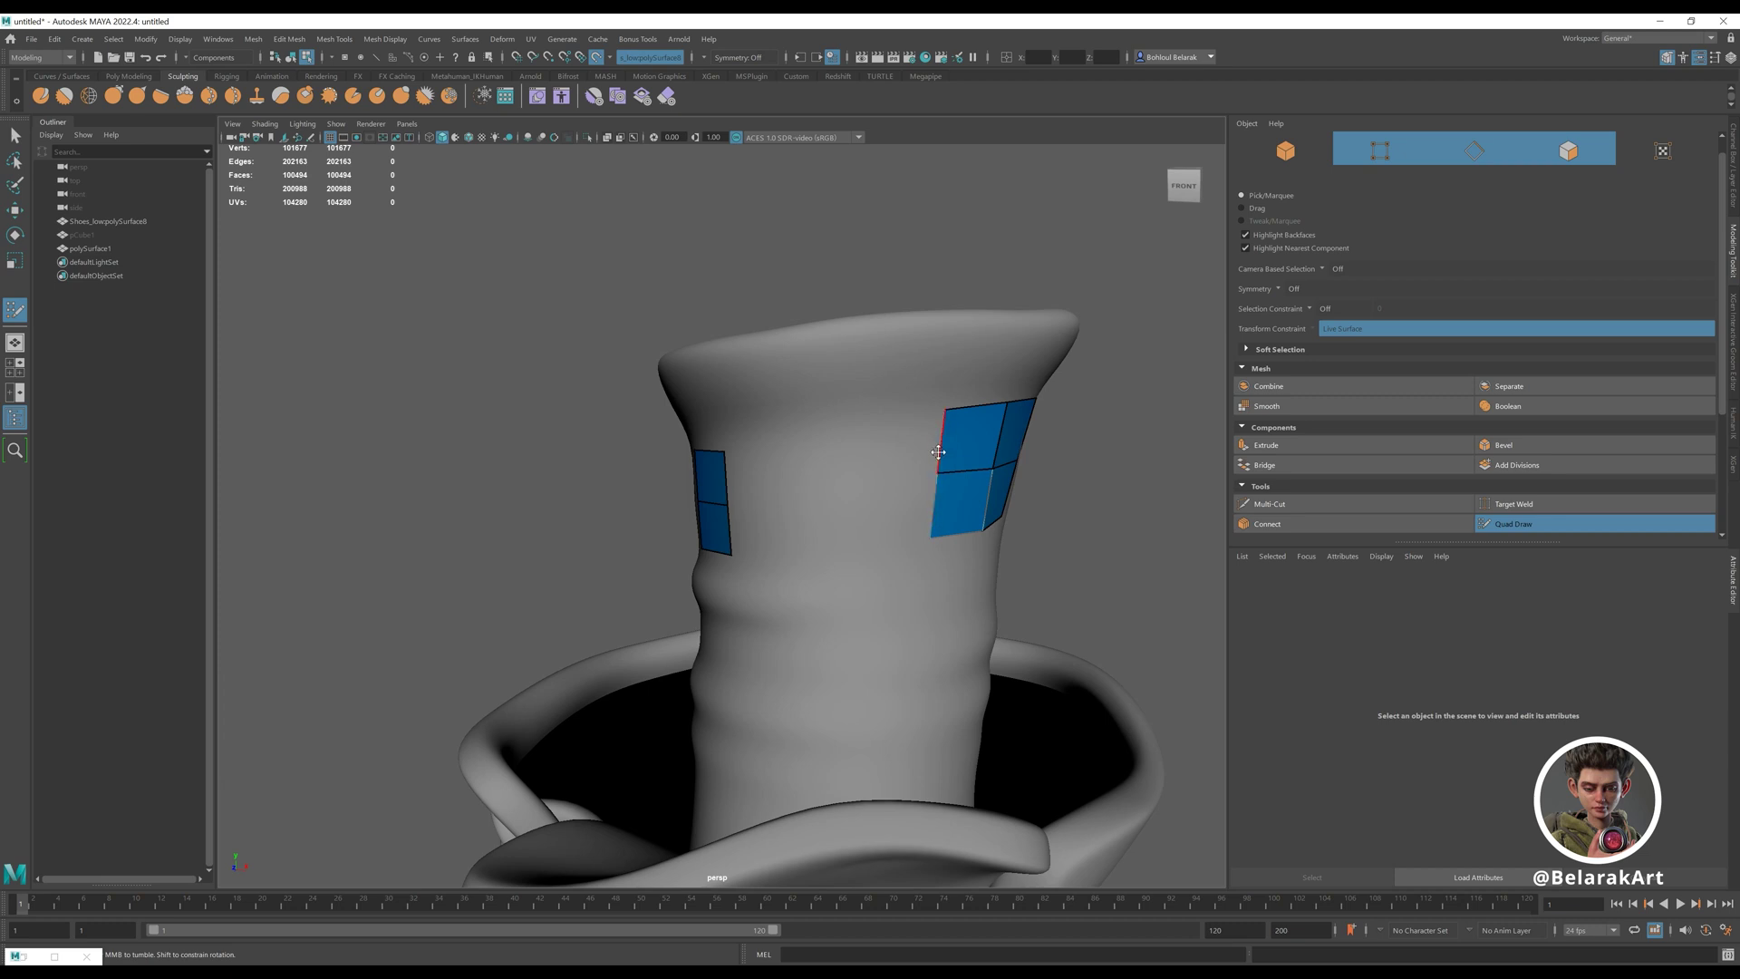
- Extrude the whole open border edge loop of the side patch across the front of the sock
{"action": "key", "text": "Tab"}
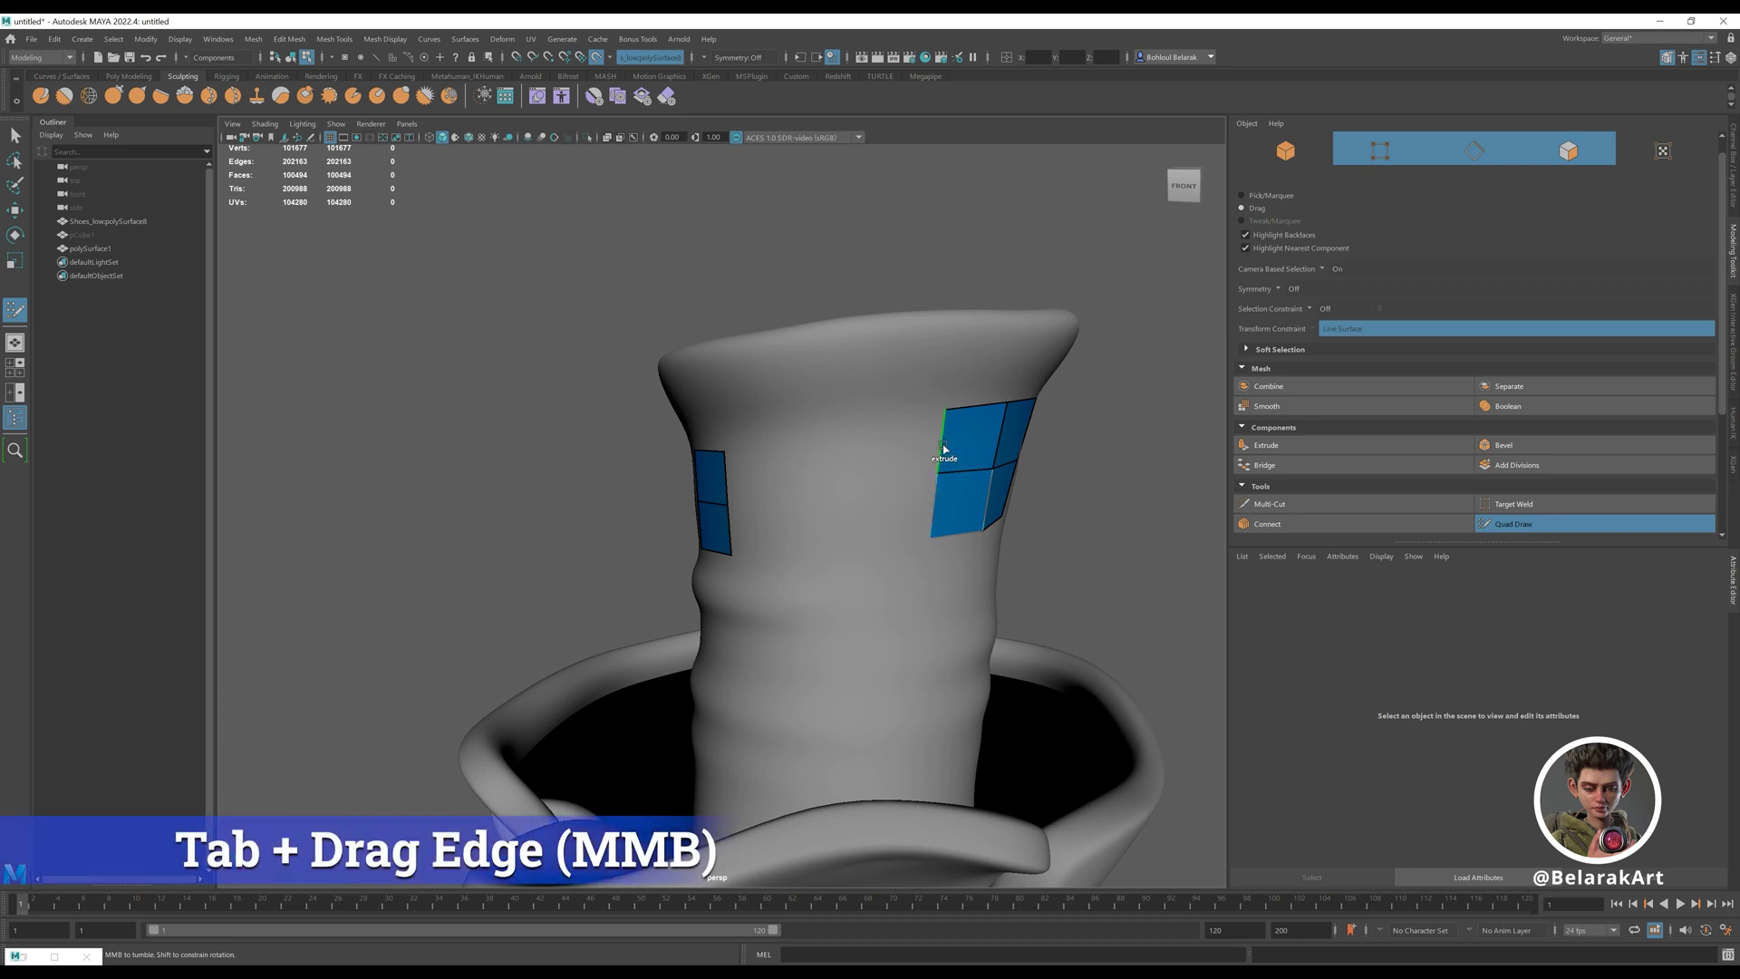
{"action": "middle_click_drag", "start_coordinate": [943, 448], "coordinate": [791, 475]}
{"action": "left_click_drag", "start_coordinate": [787, 482], "coordinate": [865, 490], "text": "alt"}
{"action": "right_click_drag", "start_coordinate": [866, 490], "coordinate": [889, 506], "text": "alt"}
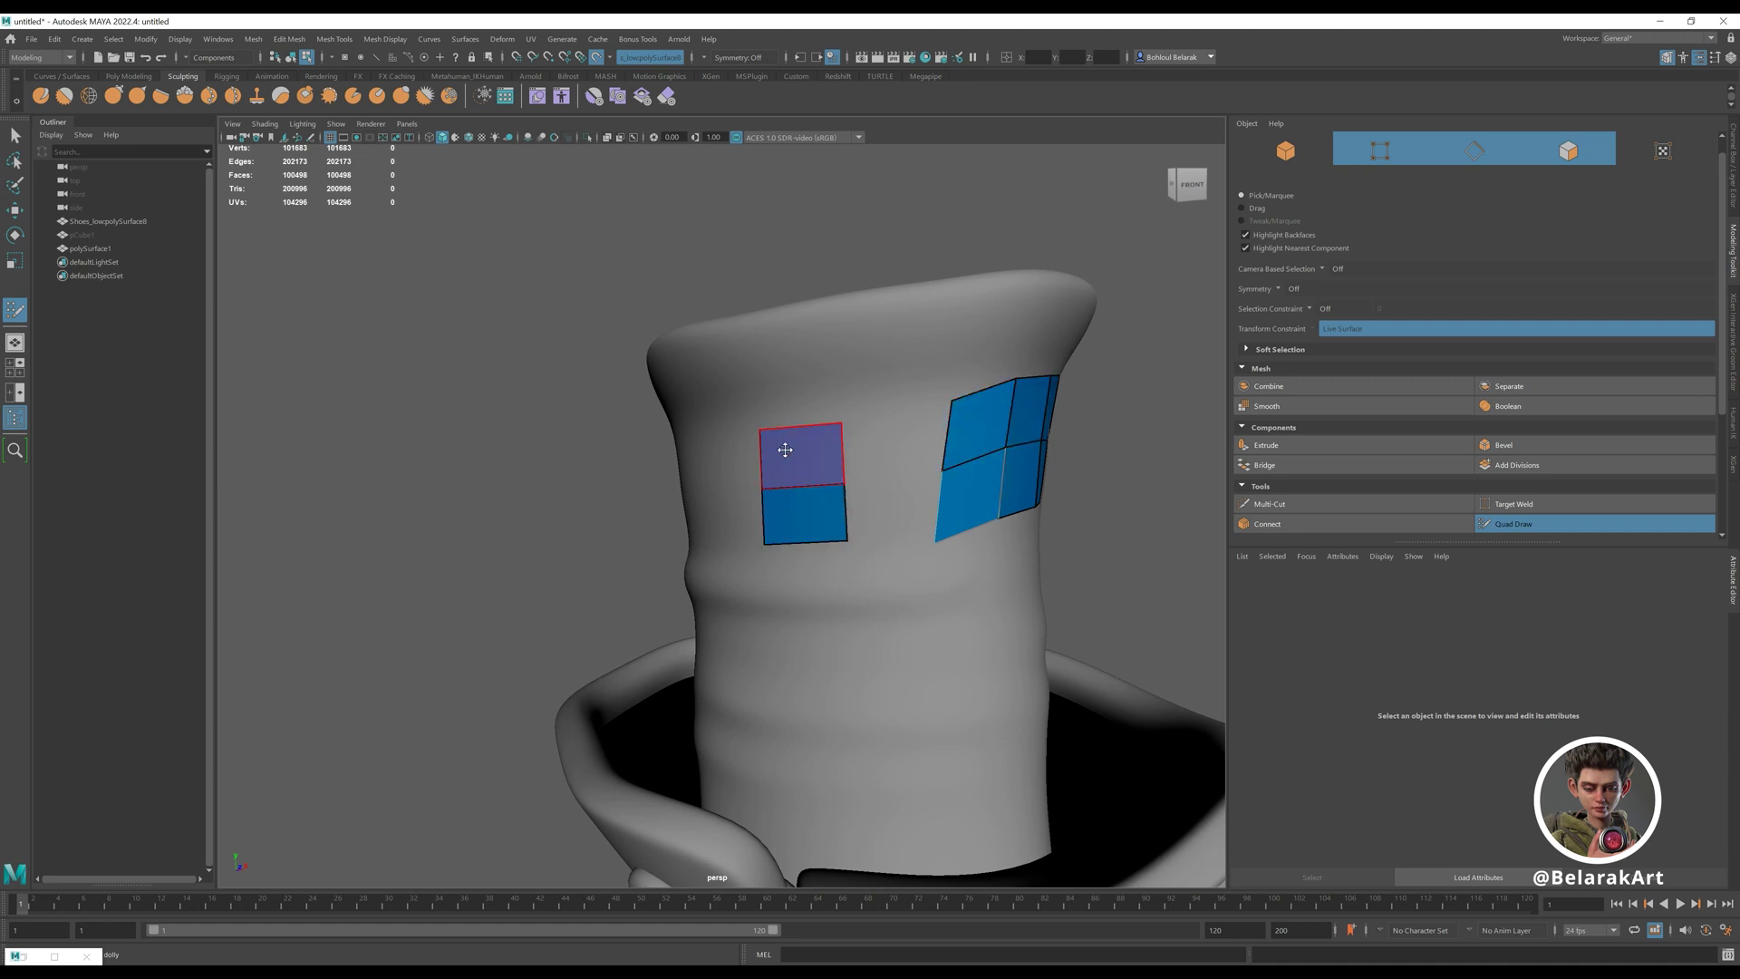
- Bridge the gap between the two patches by filling it with an upper and a lower quad
{"action": "left_click_drag", "start_coordinate": [865, 497], "coordinate": [874, 483], "text": "alt"}
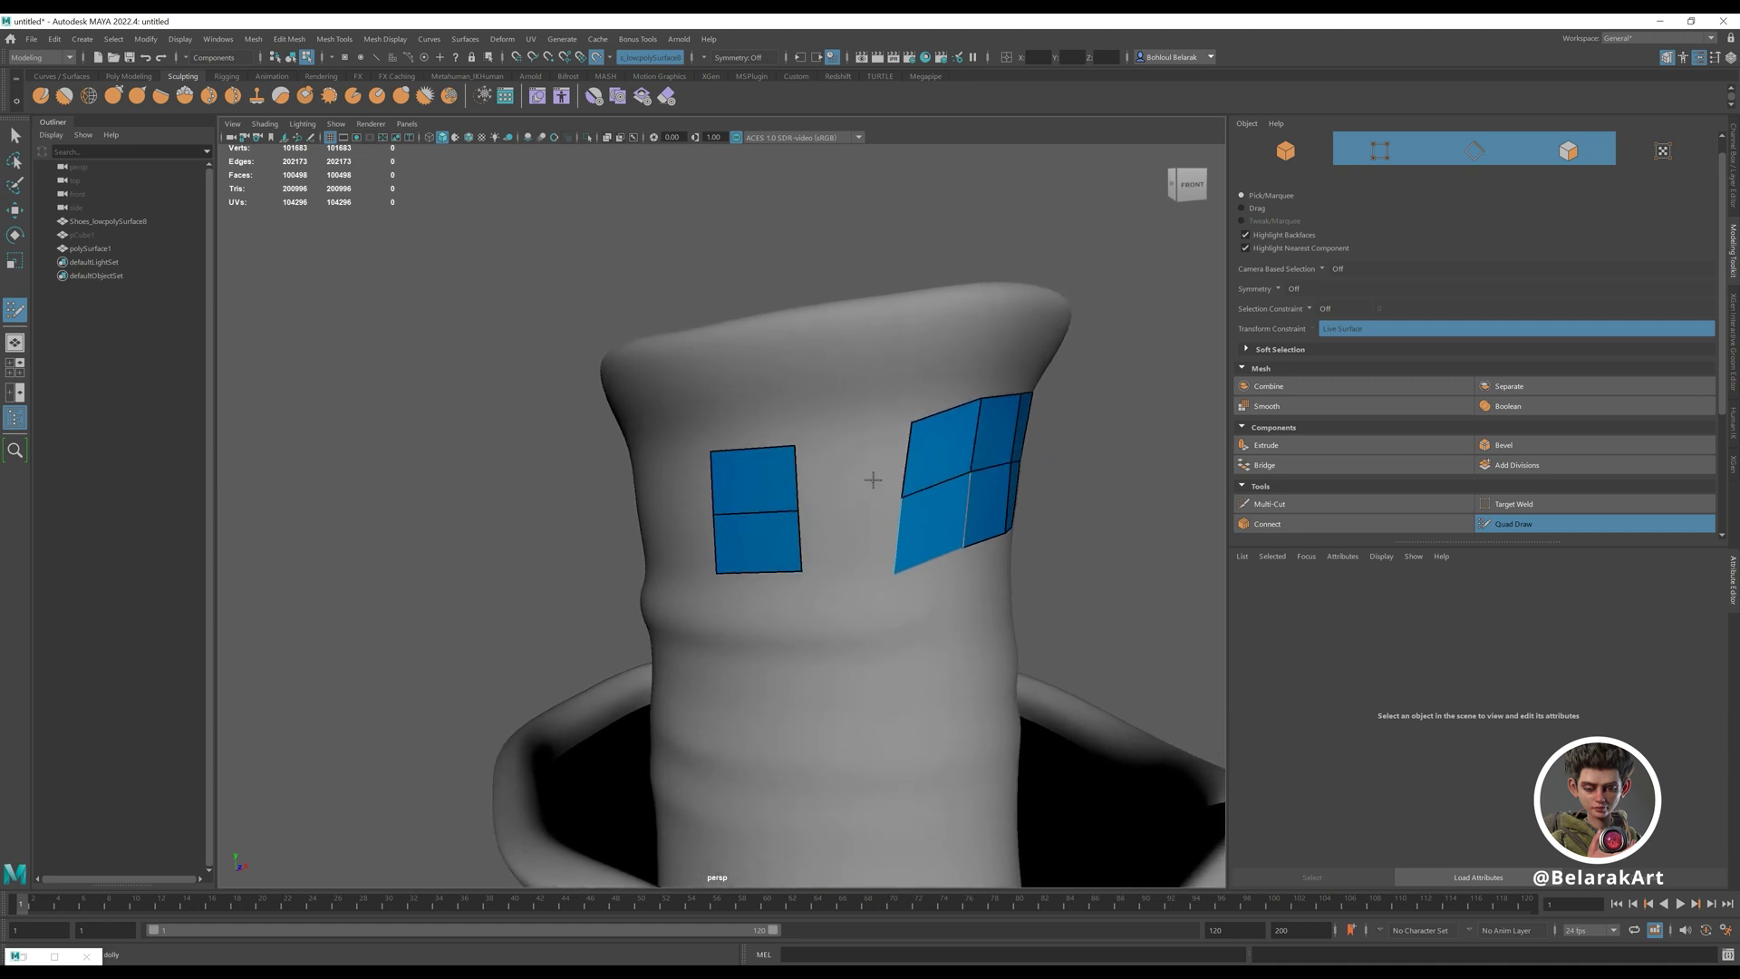
{"action": "key", "text": "shift"}
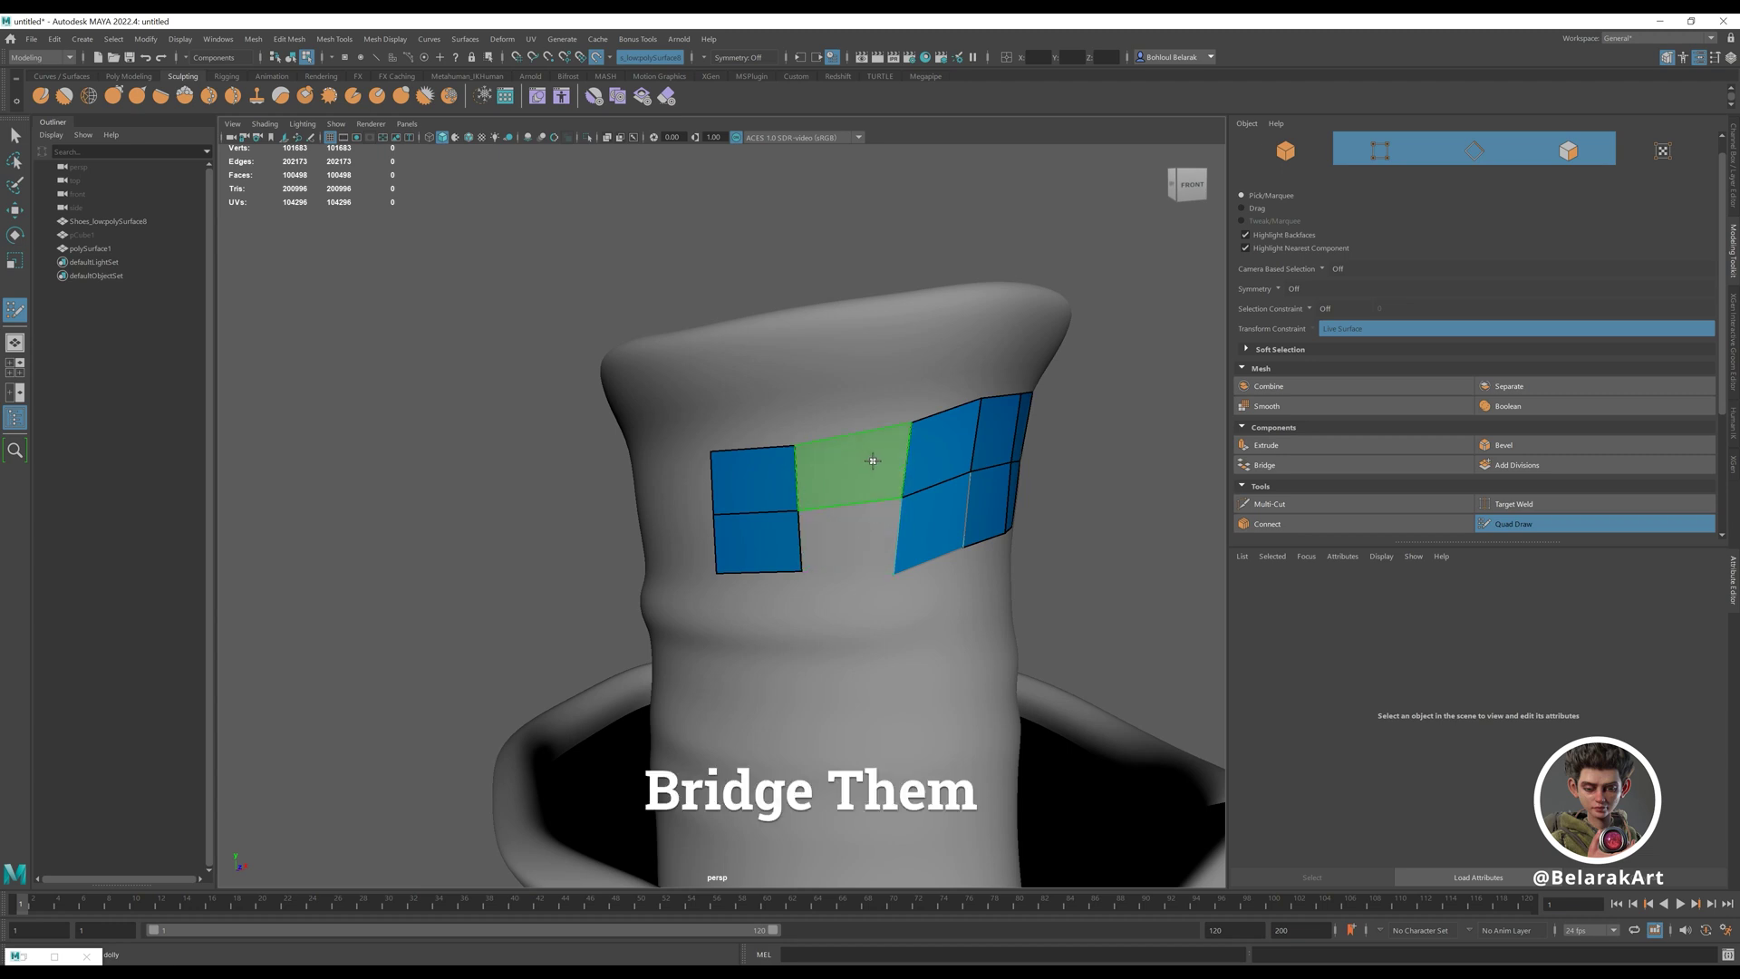
{"action": "left_click", "coordinate": [838, 465], "text": "shift"}
{"action": "left_click", "coordinate": [829, 534], "text": "shift"}
{"action": "scroll", "coordinate": [741, 494], "scroll_direction": "down", "scroll_amount": 5}
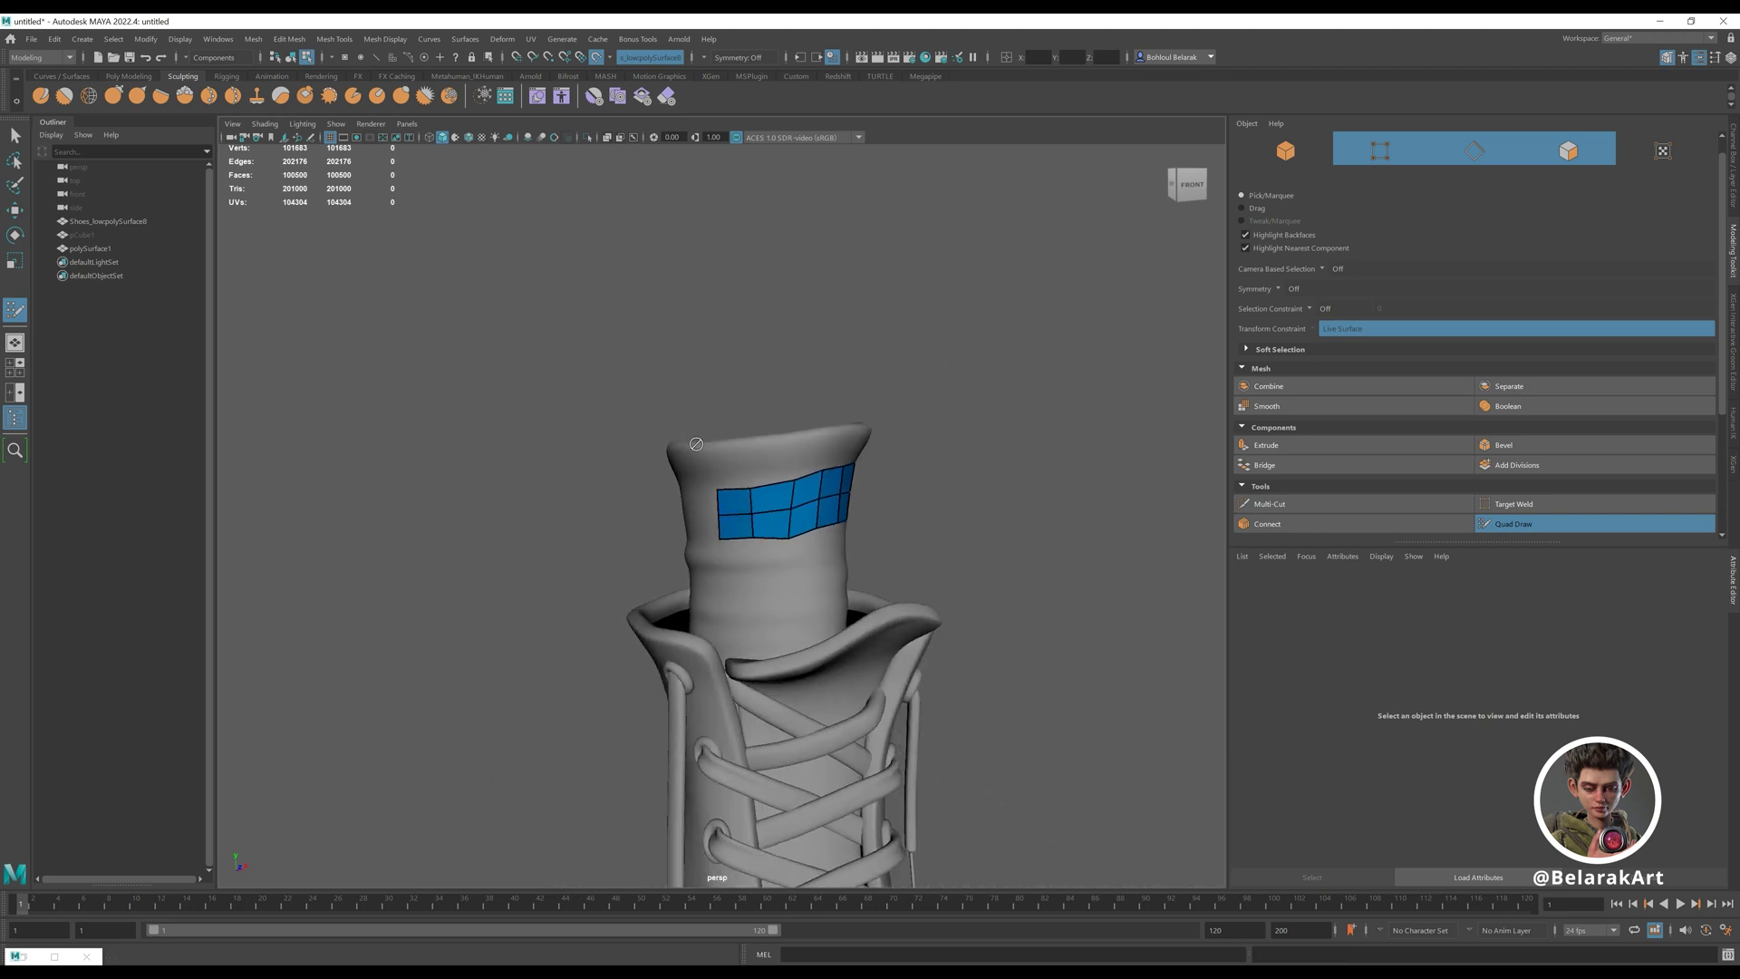
- Extrude the strip's lower border downward as a full row of quads and adjust its vertices on the sock
{"action": "left_click_drag", "start_coordinate": [740, 495], "coordinate": [822, 582], "text": "alt"}
{"action": "scroll", "coordinate": [668, 517], "scroll_direction": "up", "scroll_amount": 4}
{"action": "key", "text": "Tab"}
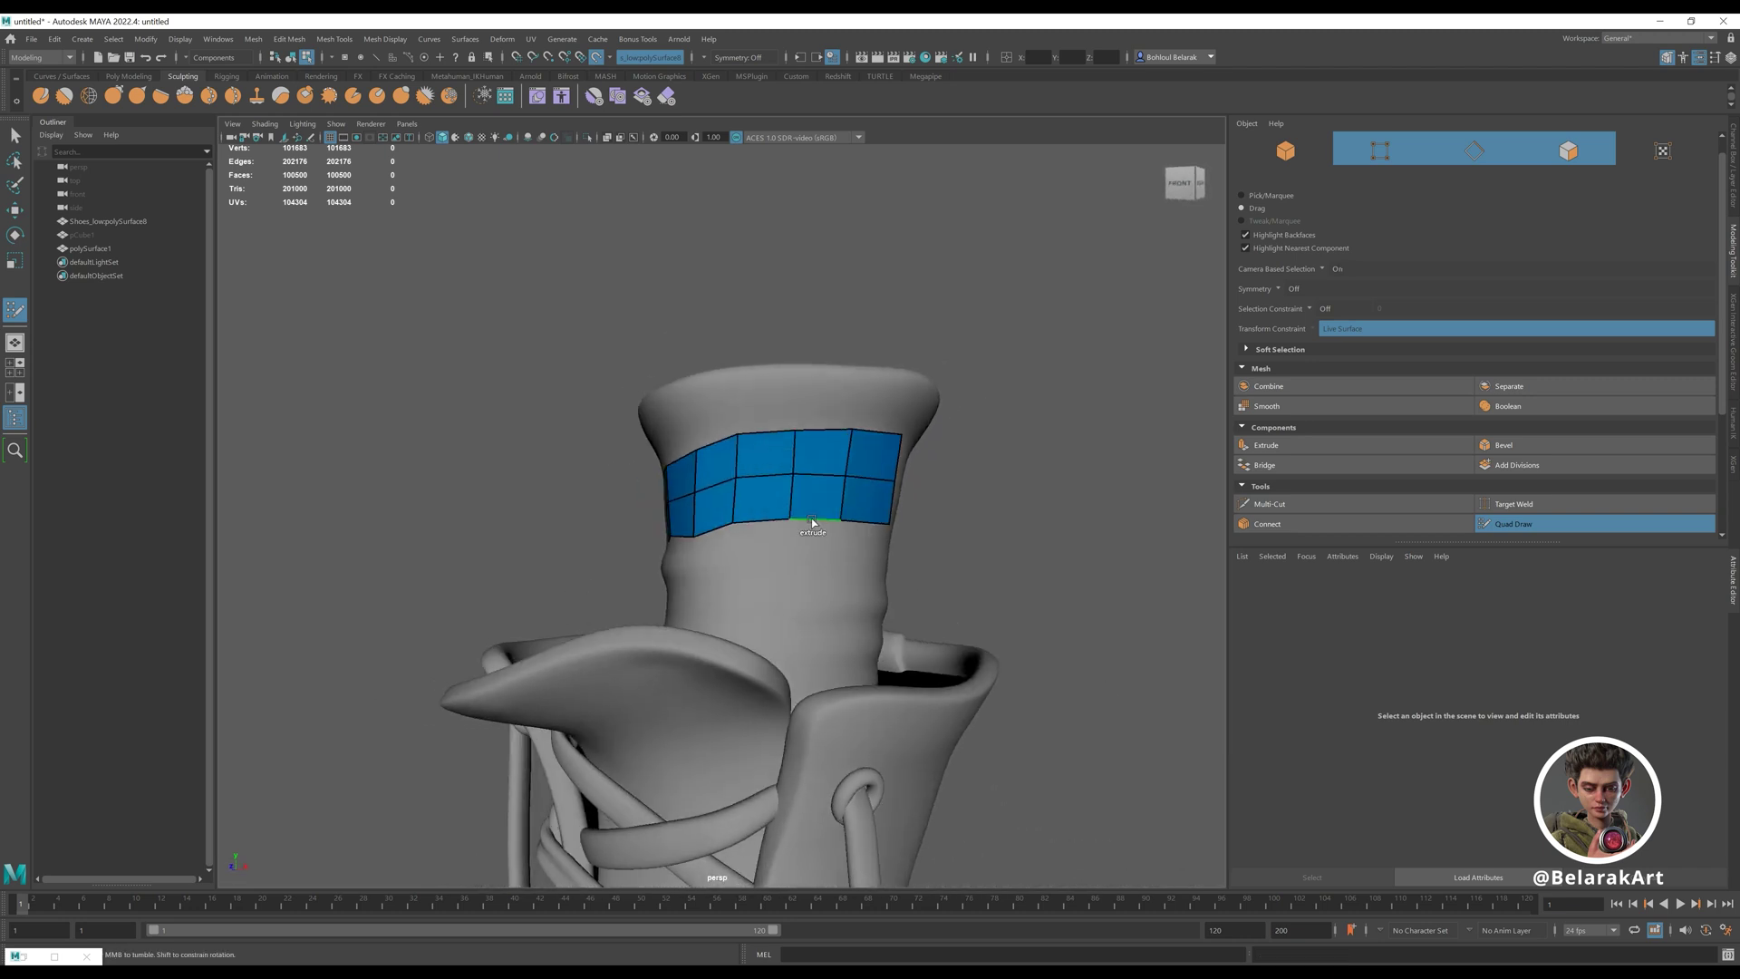
{"action": "mouse_move", "coordinate": [813, 523]}
{"action": "left_mouse_down"}
{"action": "mouse_move", "coordinate": [804, 580]}
{"action": "mouse_move", "coordinate": [767, 551]}
{"action": "left_mouse_up"}
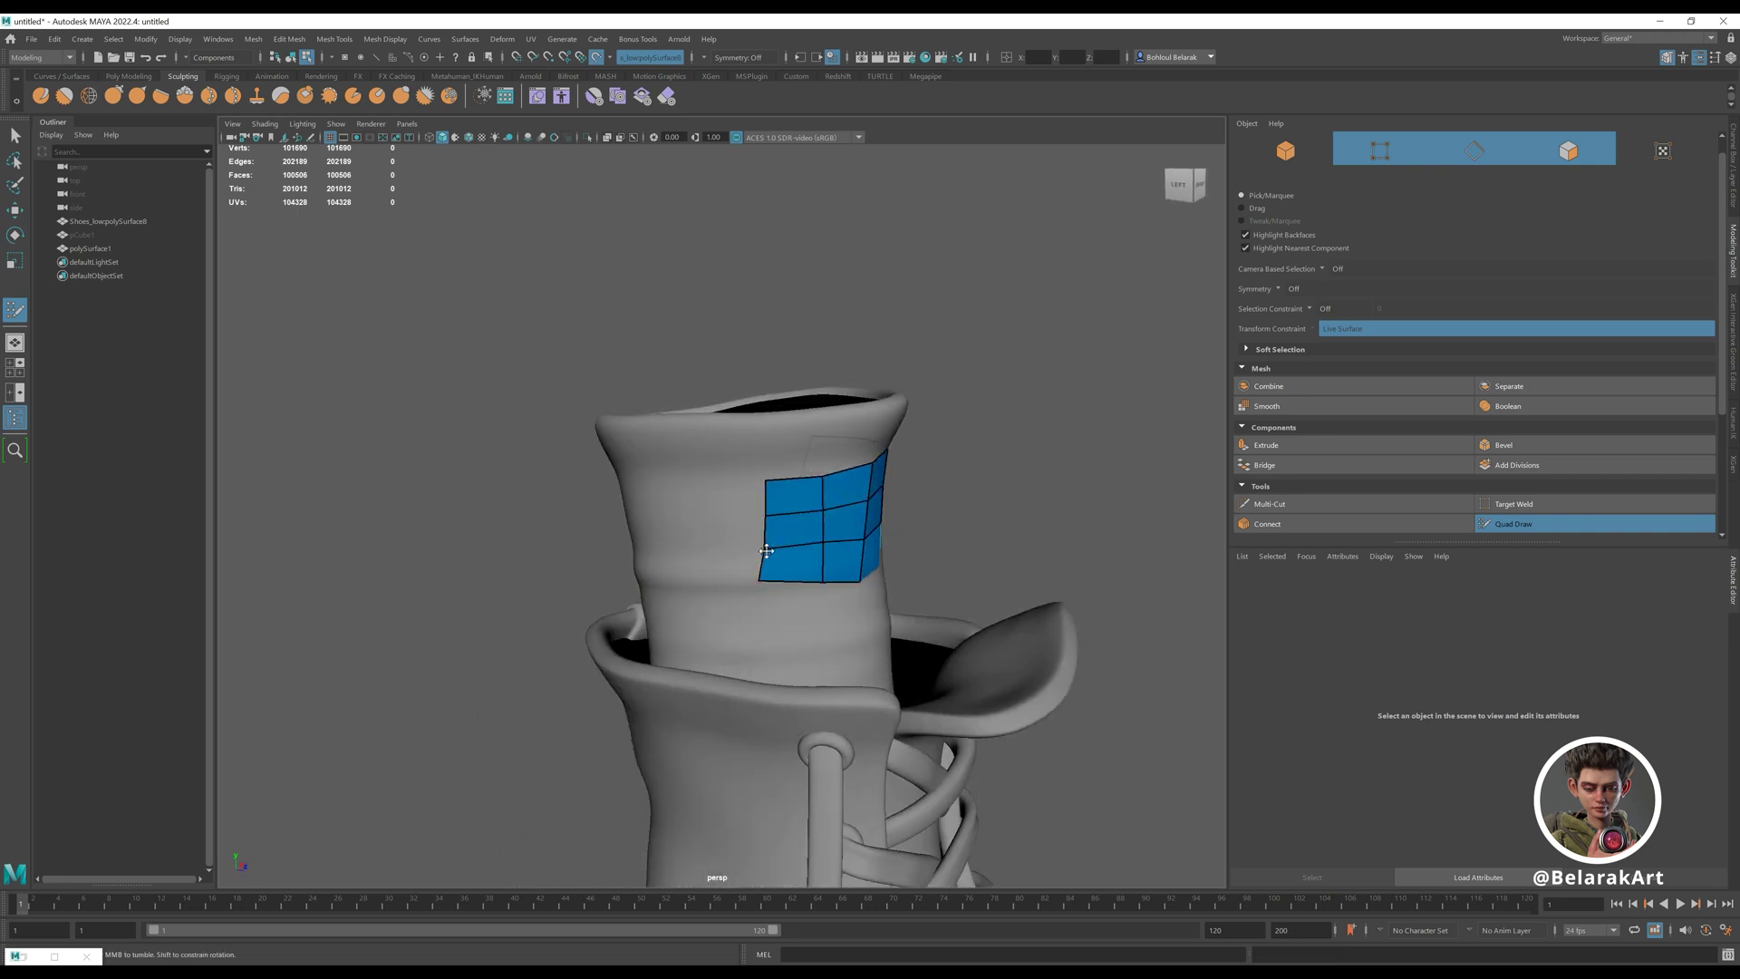
{"action": "mouse_move", "coordinate": [766, 480]}
{"action": "left_mouse_down"}
{"action": "mouse_move", "coordinate": [720, 512]}
{"action": "mouse_move", "coordinate": [813, 549]}
{"action": "mouse_move", "coordinate": [798, 550]}
{"action": "mouse_move", "coordinate": [802, 452]}
{"action": "mouse_move", "coordinate": [784, 508]}
{"action": "mouse_move", "coordinate": [830, 536]}
{"action": "left_mouse_up"}
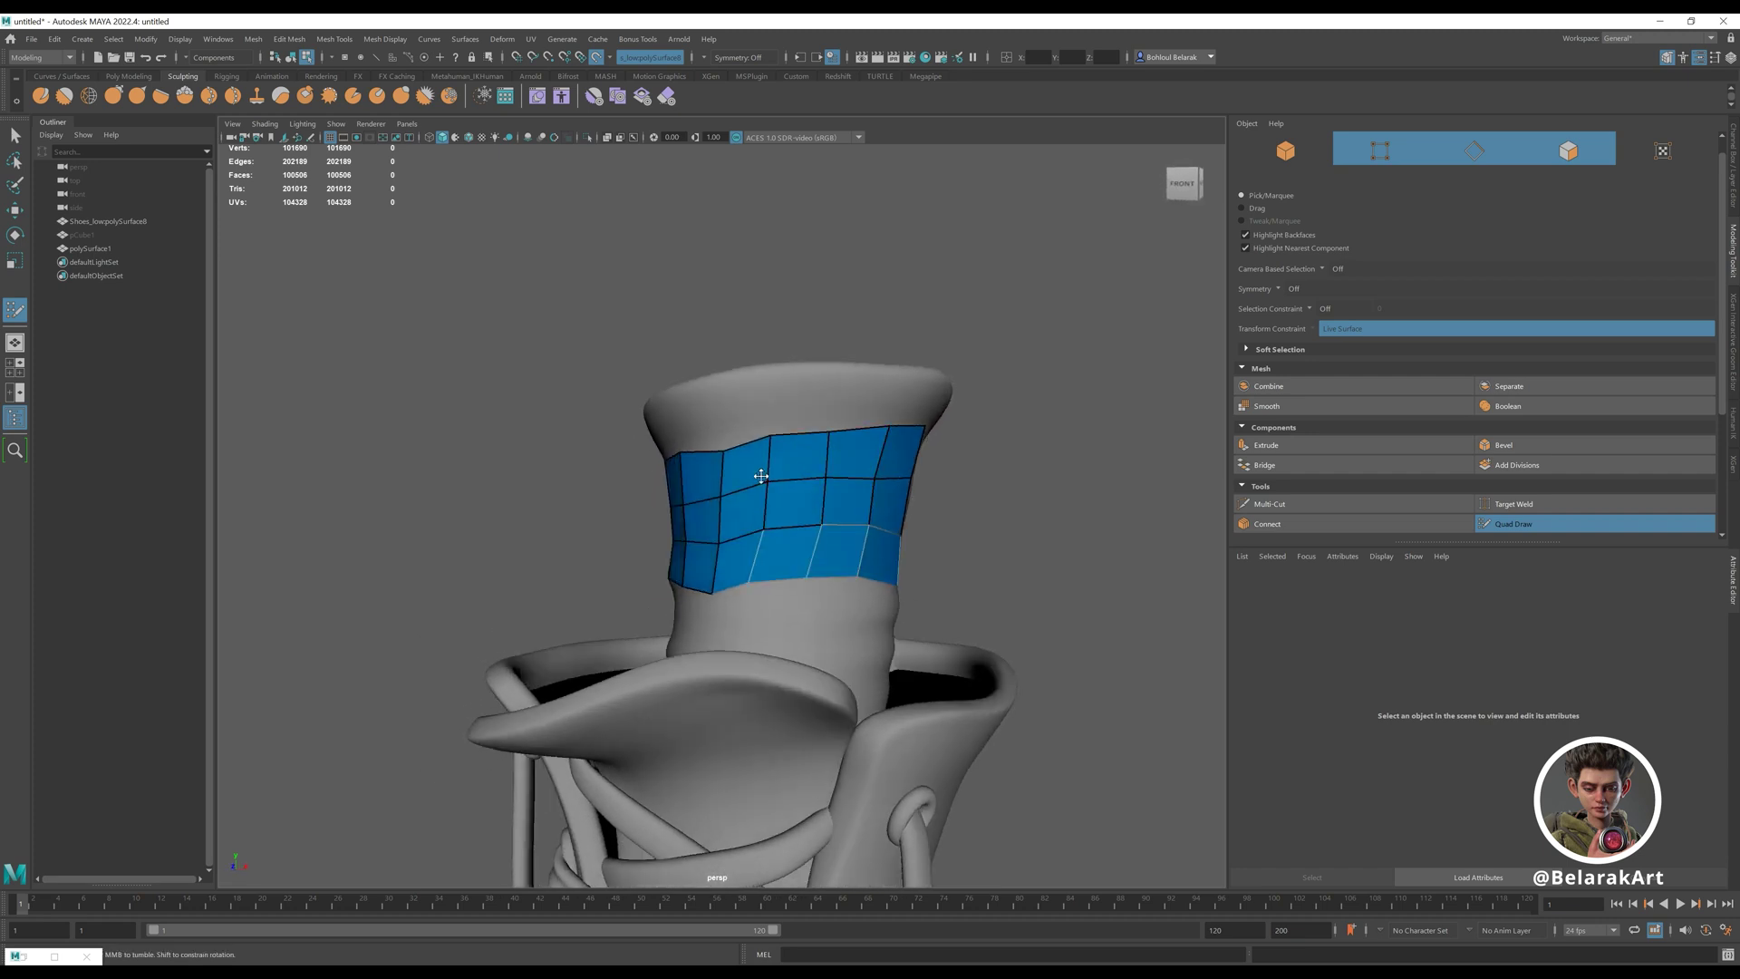
- Relax the quads on the front of the sock and slide the uneven edge loop to even out their spacing
{"action": "mouse_move", "coordinate": [879, 501]}
{"action": "left_mouse_down", "text": "alt"}
{"action": "mouse_move", "coordinate": [801, 474]}
{"action": "mouse_move", "coordinate": [798, 507]}
{"action": "left_mouse_up", "text": "alt"}
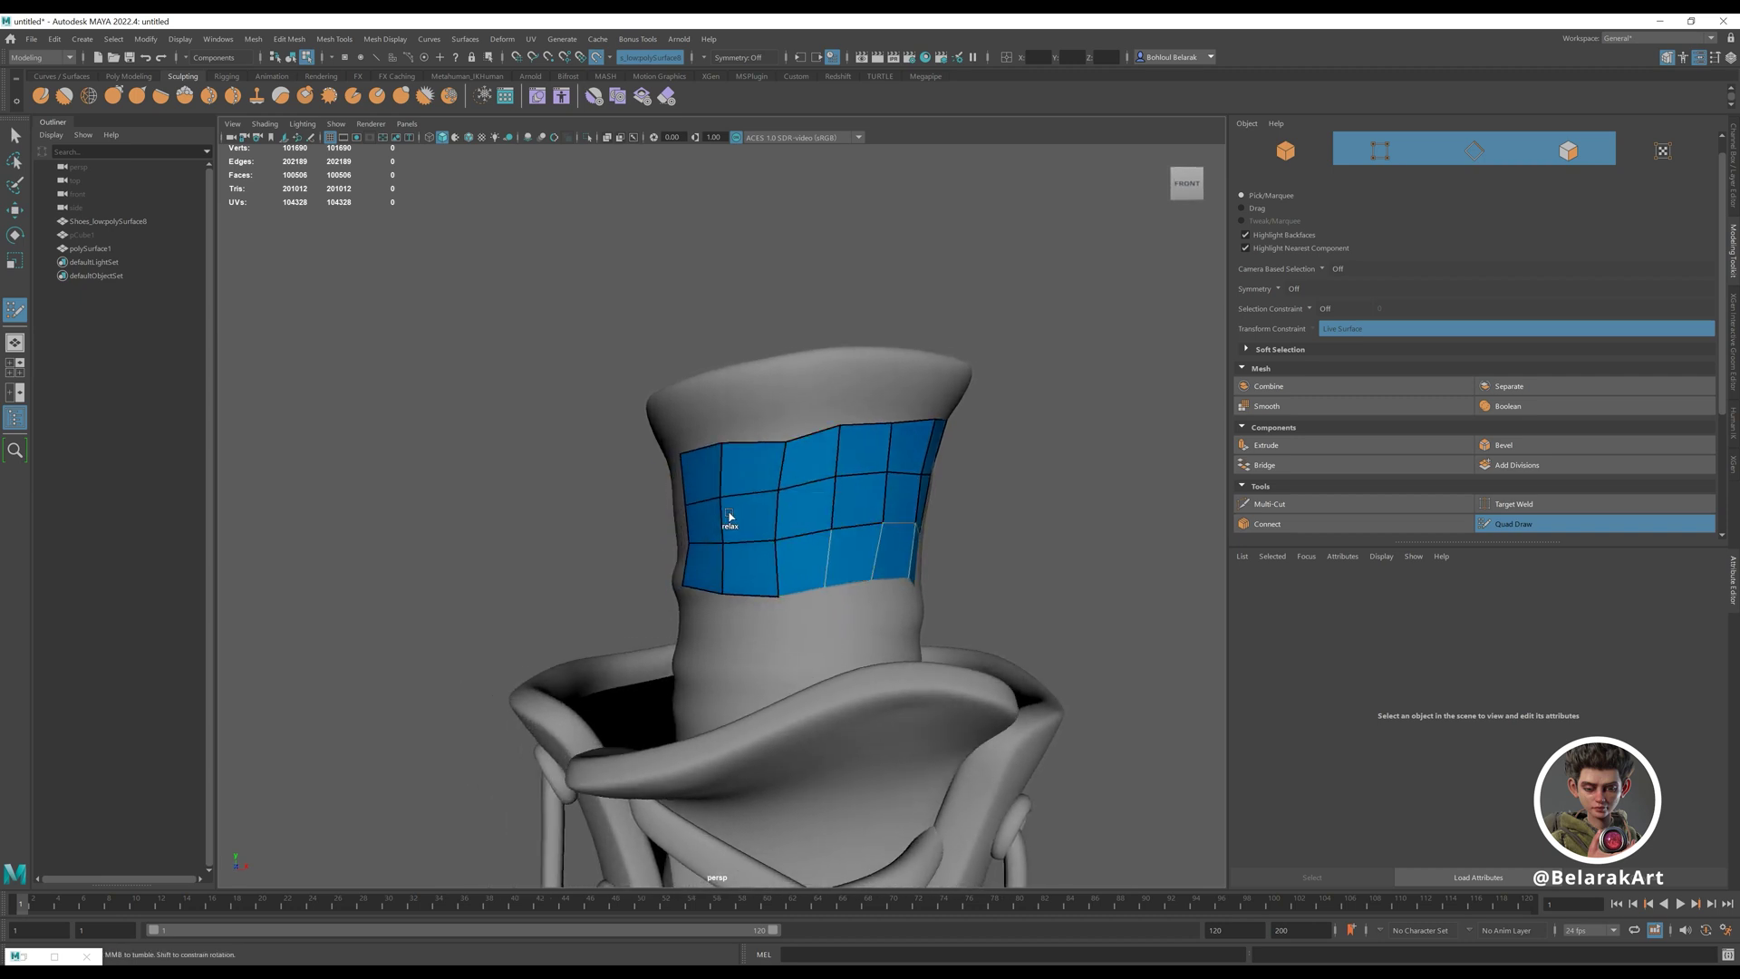
{"action": "mouse_move", "coordinate": [729, 513]}
{"action": "left_mouse_down", "text": "shift"}
{"action": "mouse_move", "coordinate": [714, 517]}
{"action": "mouse_move", "coordinate": [890, 463]}
{"action": "mouse_move", "coordinate": [765, 474]}
{"action": "mouse_move", "coordinate": [731, 494]}
{"action": "left_mouse_up", "text": "shift"}
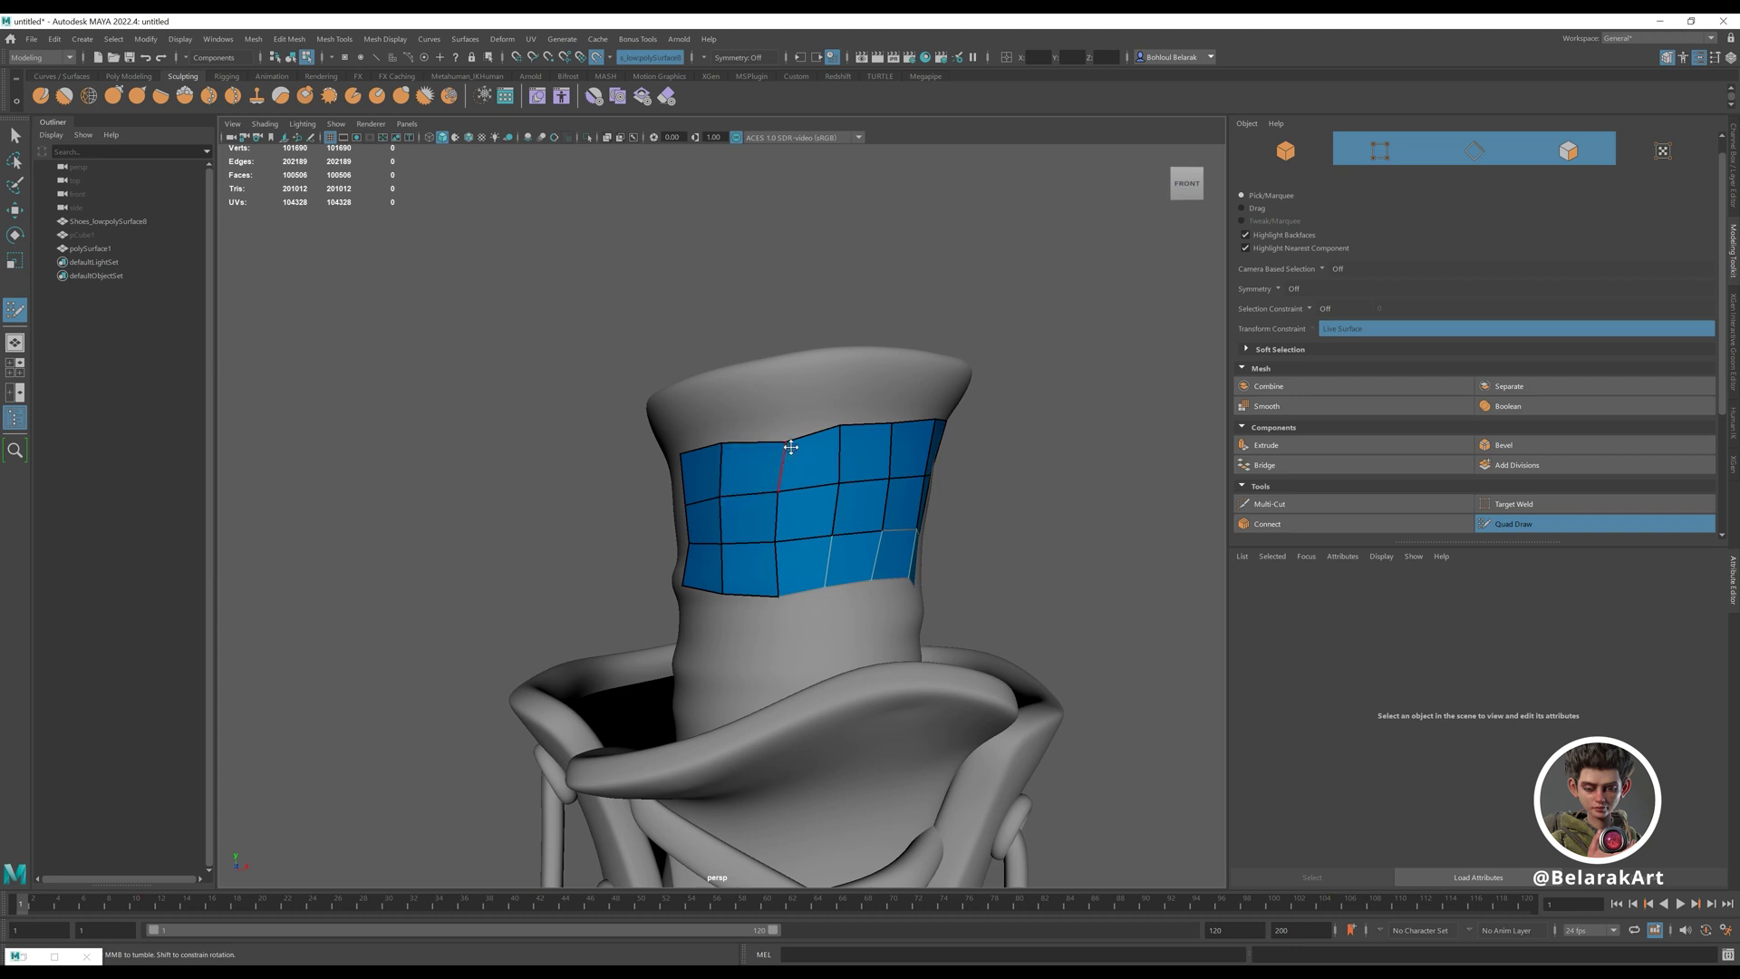
{"action": "middle_click_drag", "start_coordinate": [748, 455], "coordinate": [776, 459]}
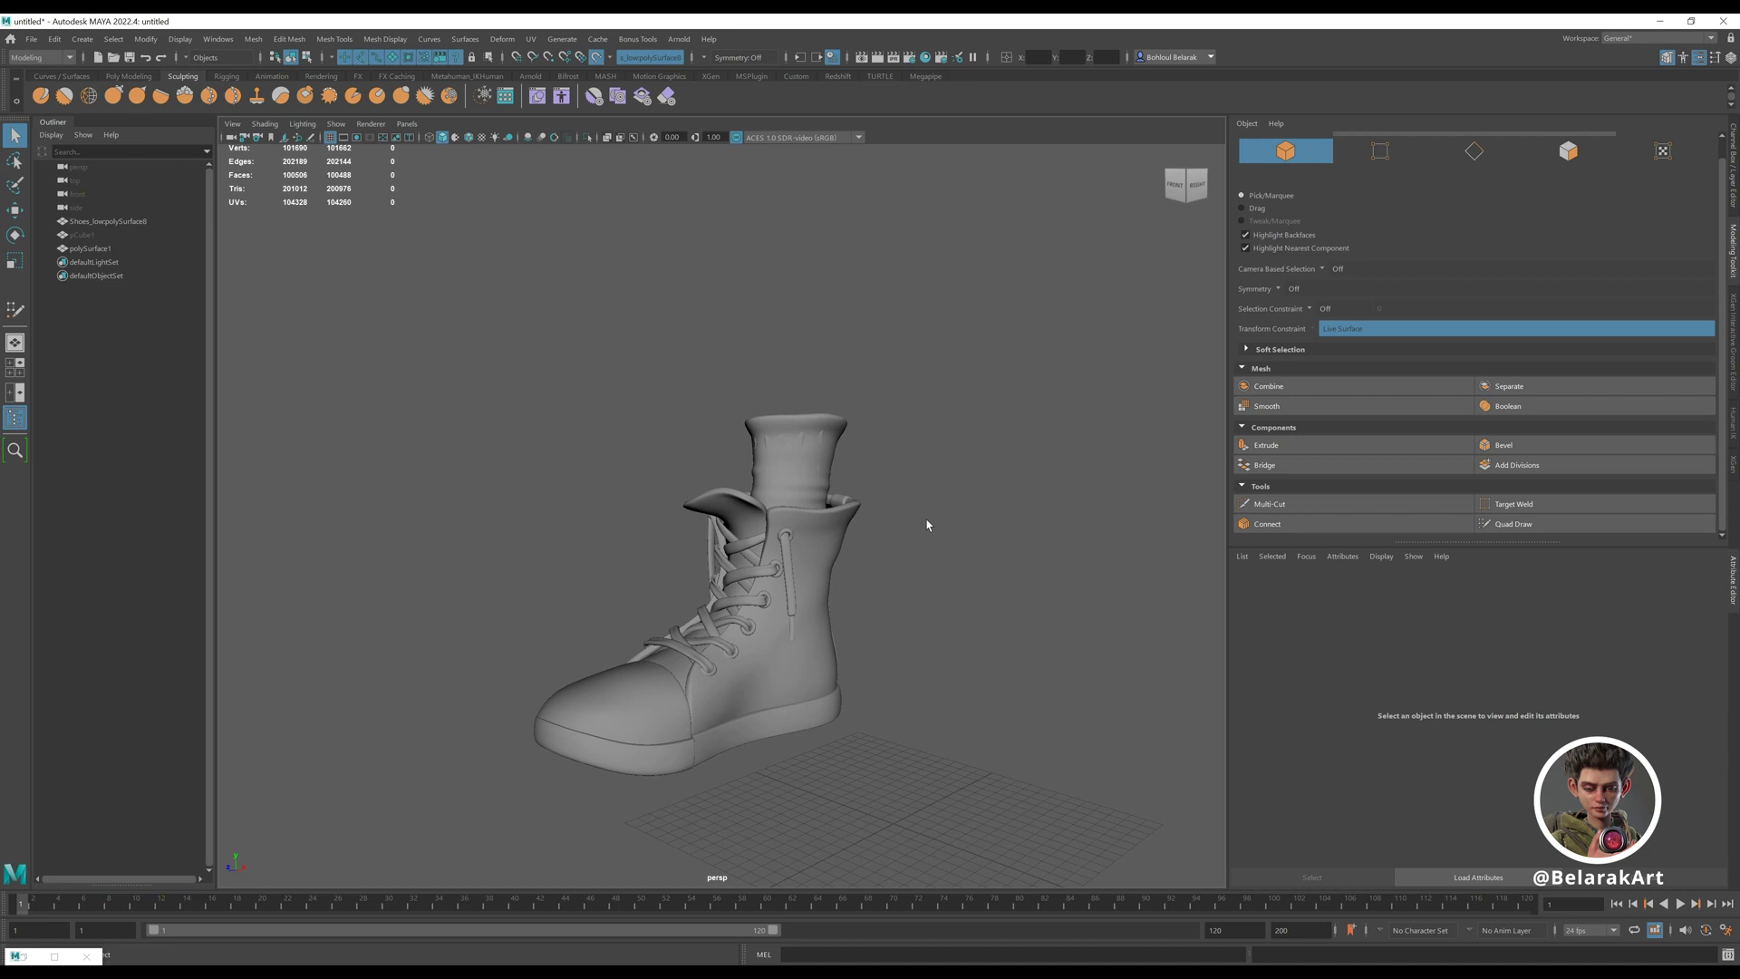
- Leave Quad Draw, return to the side of the boot and turn off the live surface
{"action": "left_click_drag", "start_coordinate": [838, 487], "coordinate": [761, 489], "text": "alt"}
{"action": "right_click_drag", "start_coordinate": [820, 507], "coordinate": [918, 523], "text": "alt"}
{"action": "middle_click_drag", "start_coordinate": [782, 451], "coordinate": [764, 486], "text": "alt"}
{"action": "right_click_drag", "start_coordinate": [764, 486], "coordinate": [844, 493], "text": "alt"}
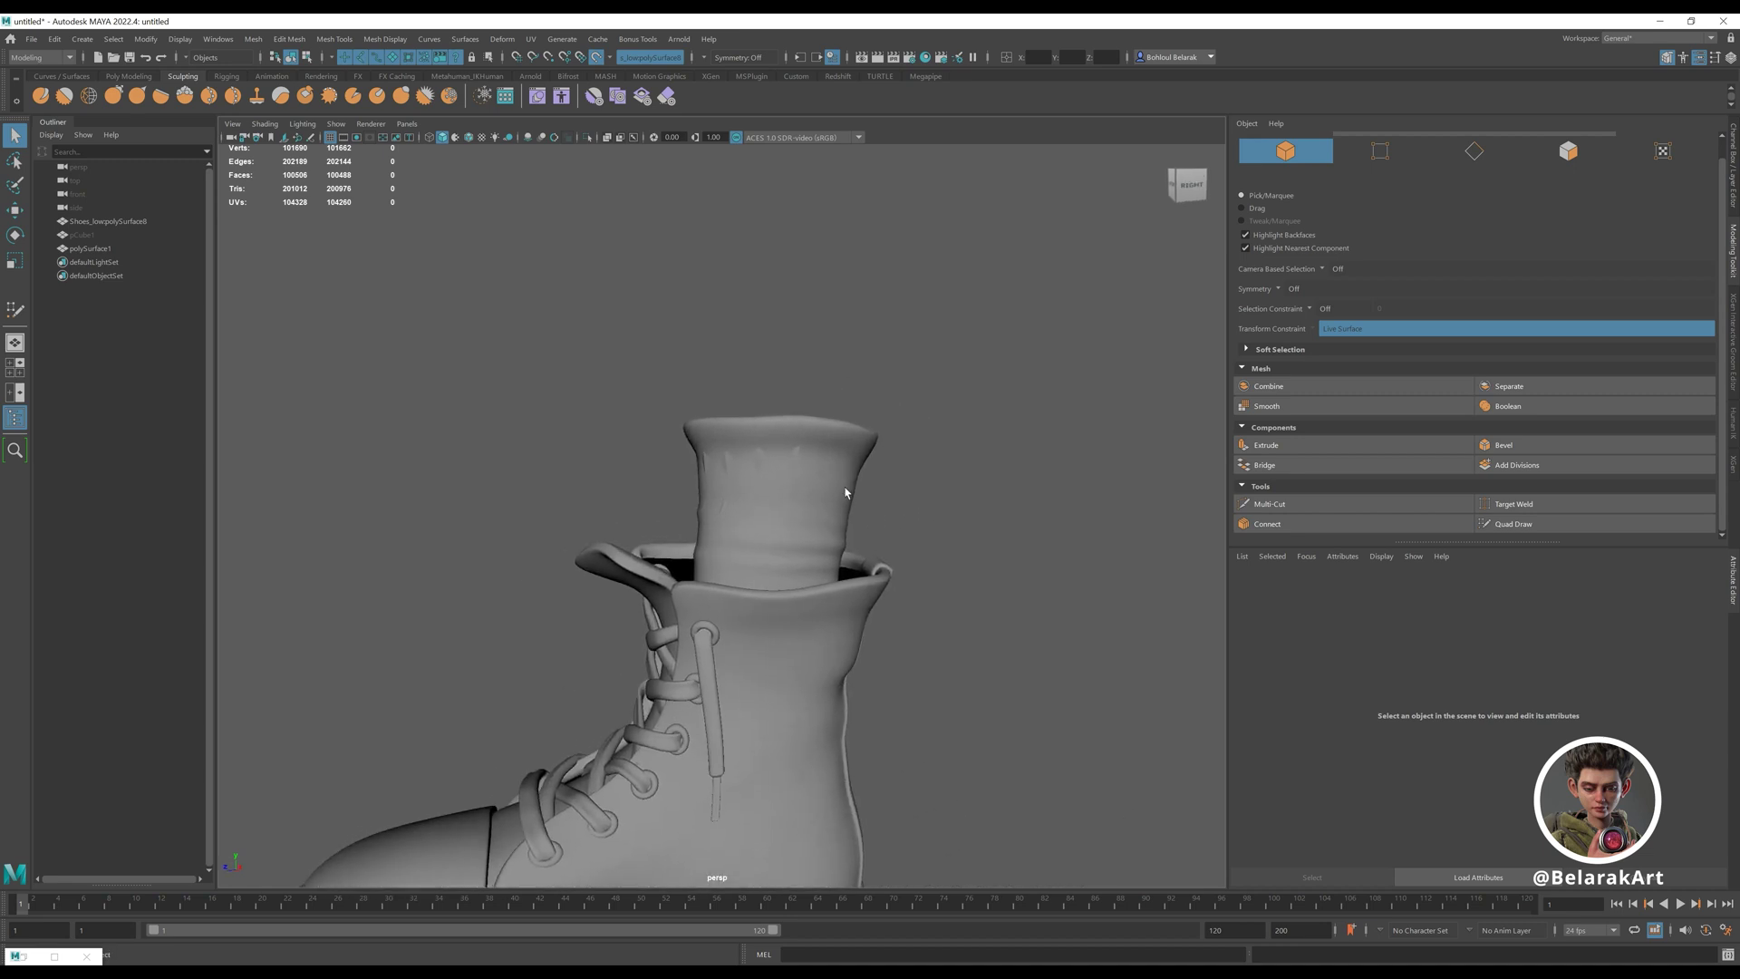
{"action": "left_click", "coordinate": [598, 57]}
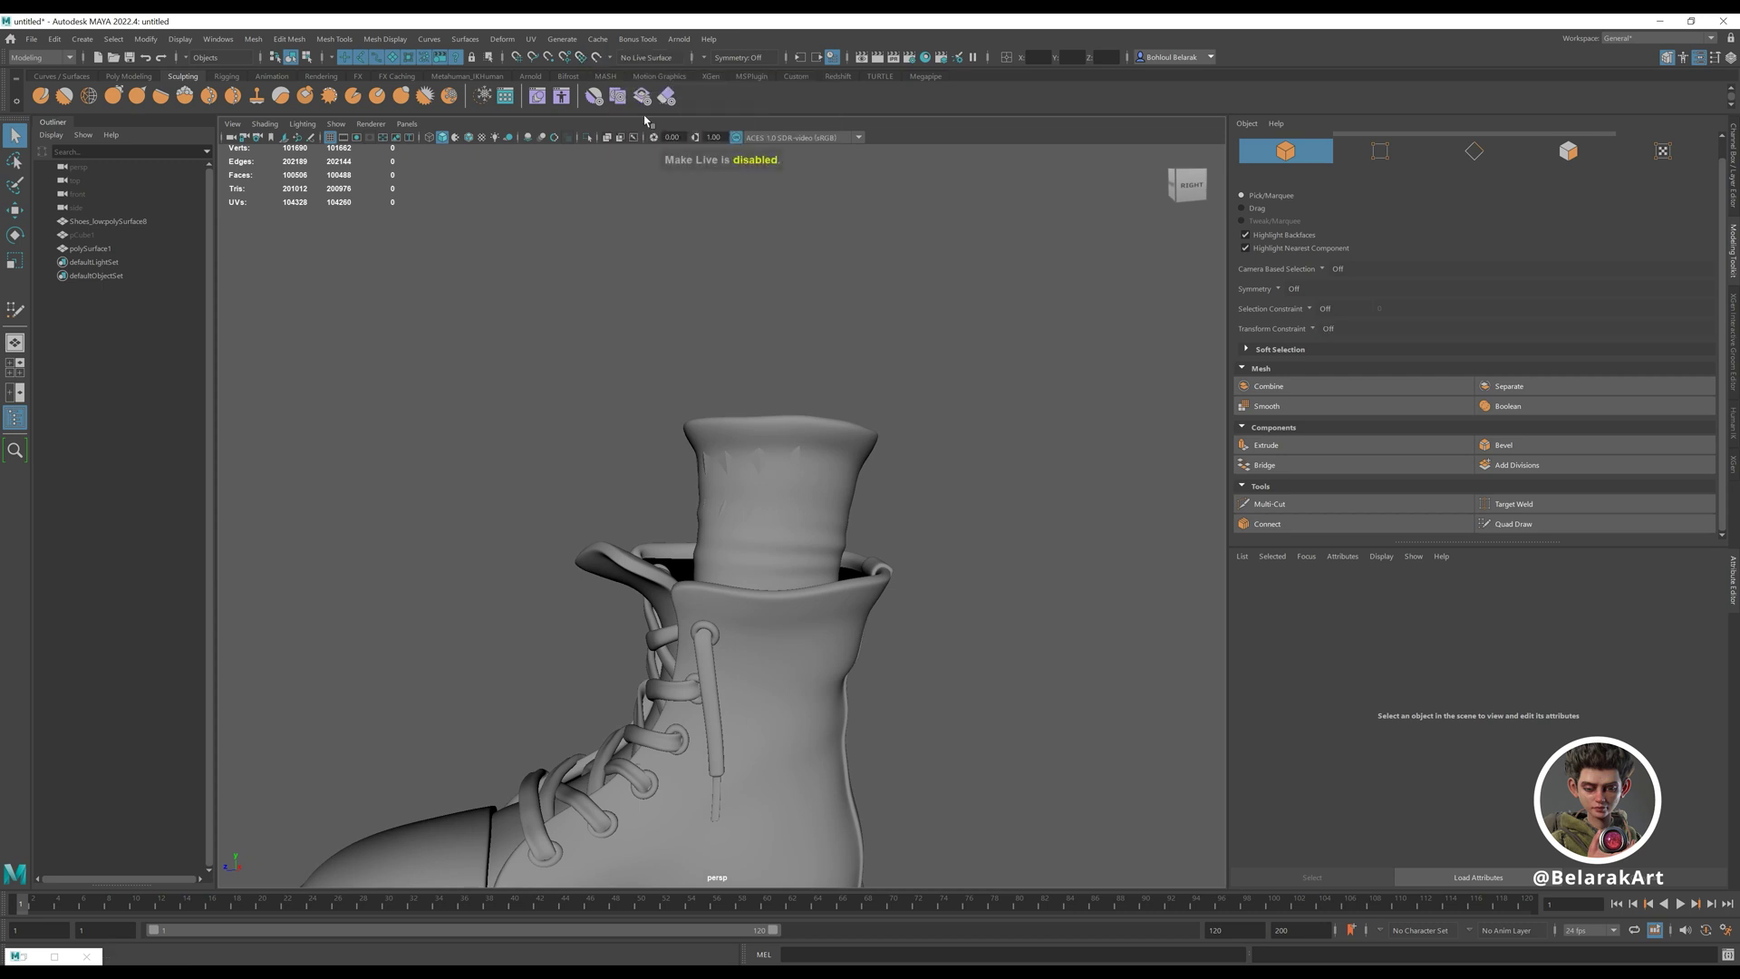
- Select the retopology patch on the side of the sock for editing
{"action": "scroll", "coordinate": [803, 435], "scroll_direction": "down", "scroll_amount": 4}
{"action": "scroll", "coordinate": [870, 509], "scroll_direction": "up", "scroll_amount": 5}
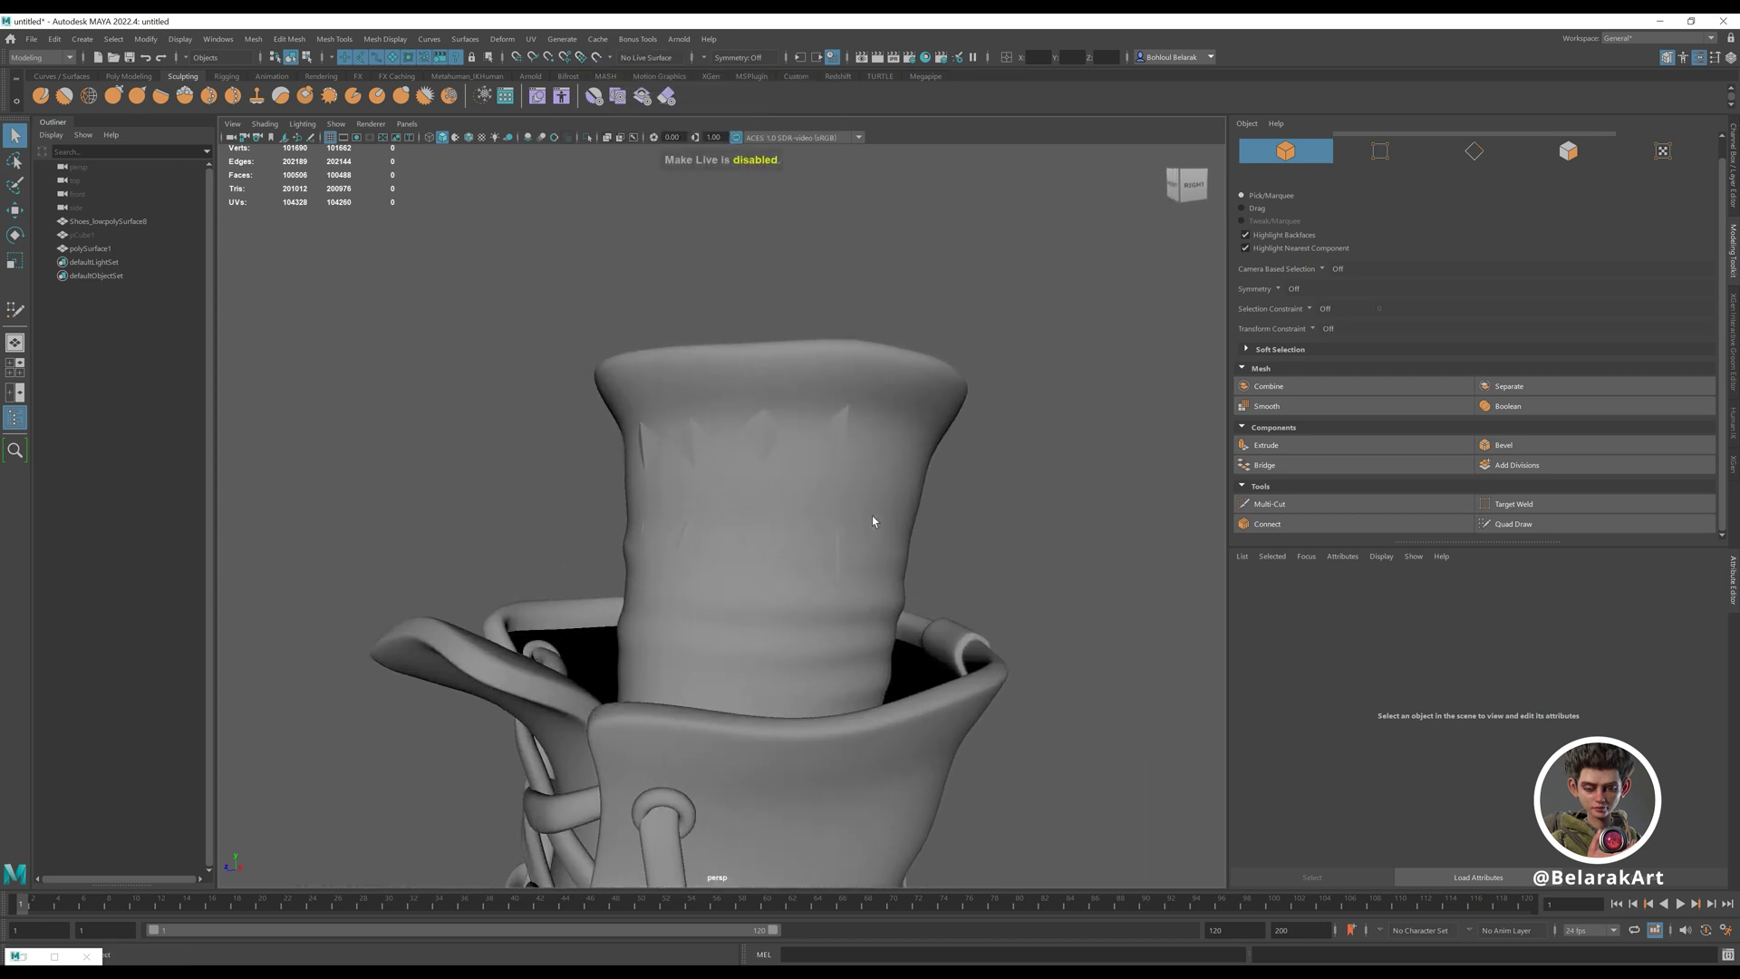
{"action": "left_click", "coordinate": [872, 432]}
{"action": "left_click", "coordinate": [835, 418]}
{"action": "scroll", "coordinate": [835, 419], "scroll_direction": "up", "scroll_amount": 5}
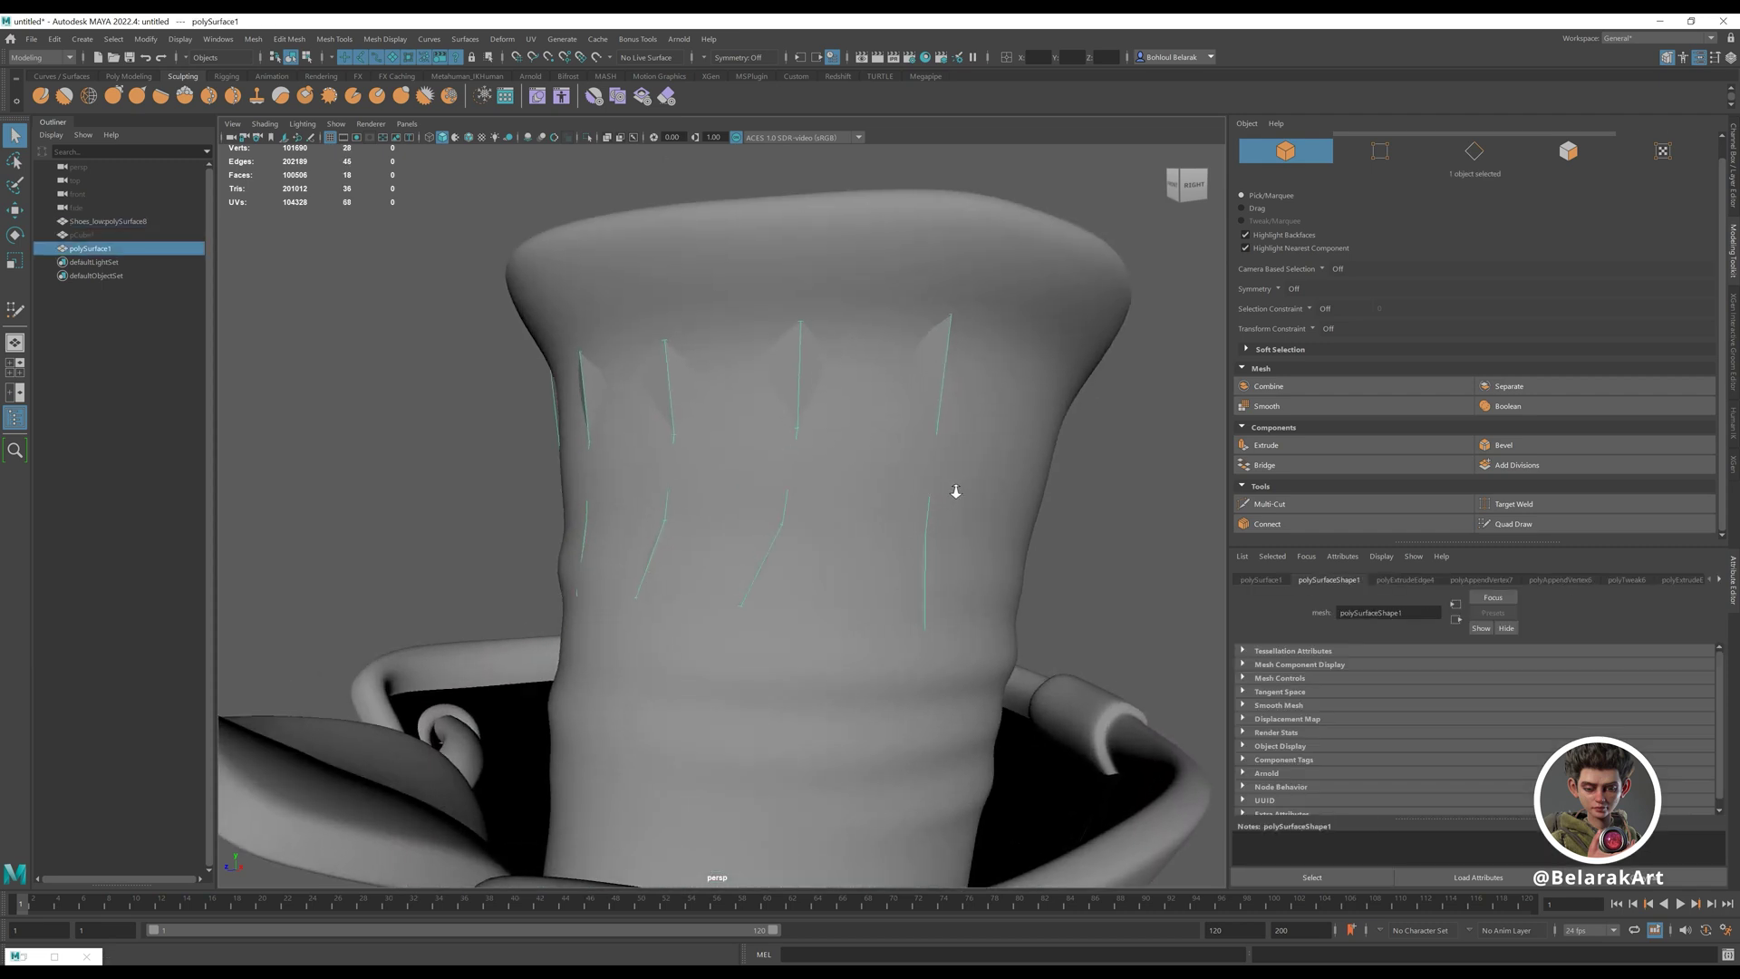
{"action": "scroll", "coordinate": [782, 405], "scroll_direction": "down", "scroll_amount": 2}
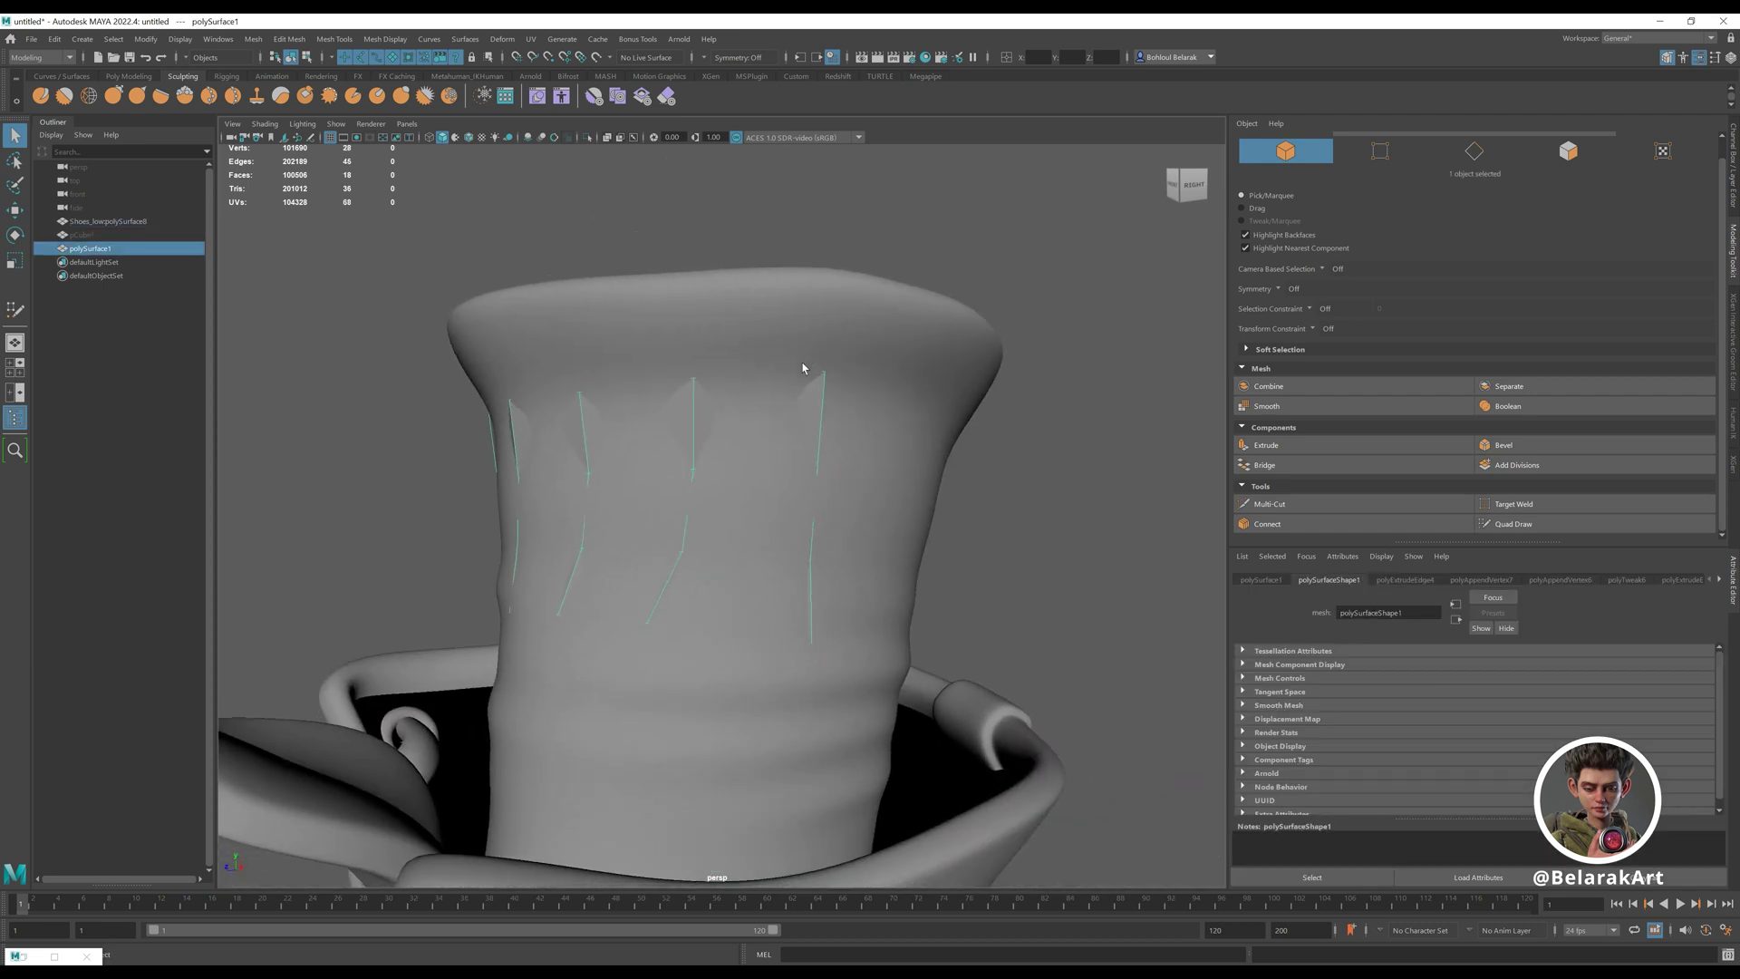
{"action": "scroll", "coordinate": [739, 423], "scroll_direction": "down", "scroll_amount": 2}
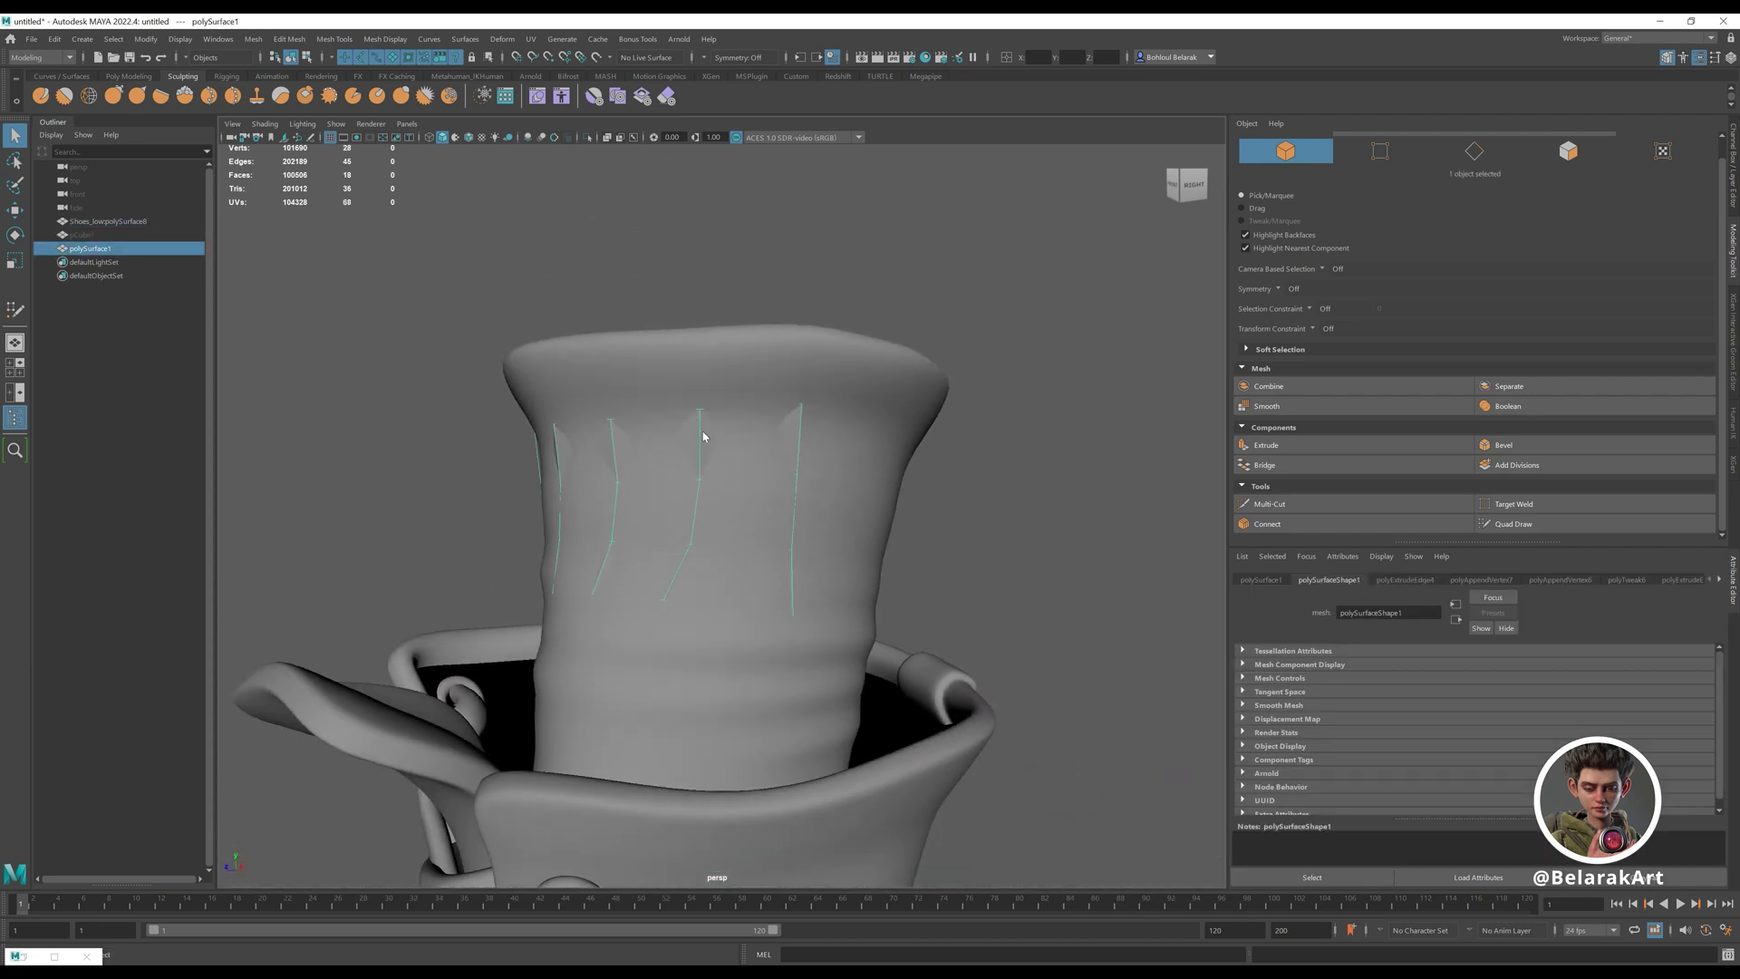
- Select all the patch's faces, push them outward along their normals until they clear the sock, and return to object selection
{"action": "right_click_drag", "start_coordinate": [704, 431], "coordinate": [707, 472]}
{"action": "double_click", "coordinate": [704, 437]}
{"action": "left_click_drag", "start_coordinate": [701, 438], "coordinate": [716, 446], "text": "alt"}
{"action": "key", "text": "w"}
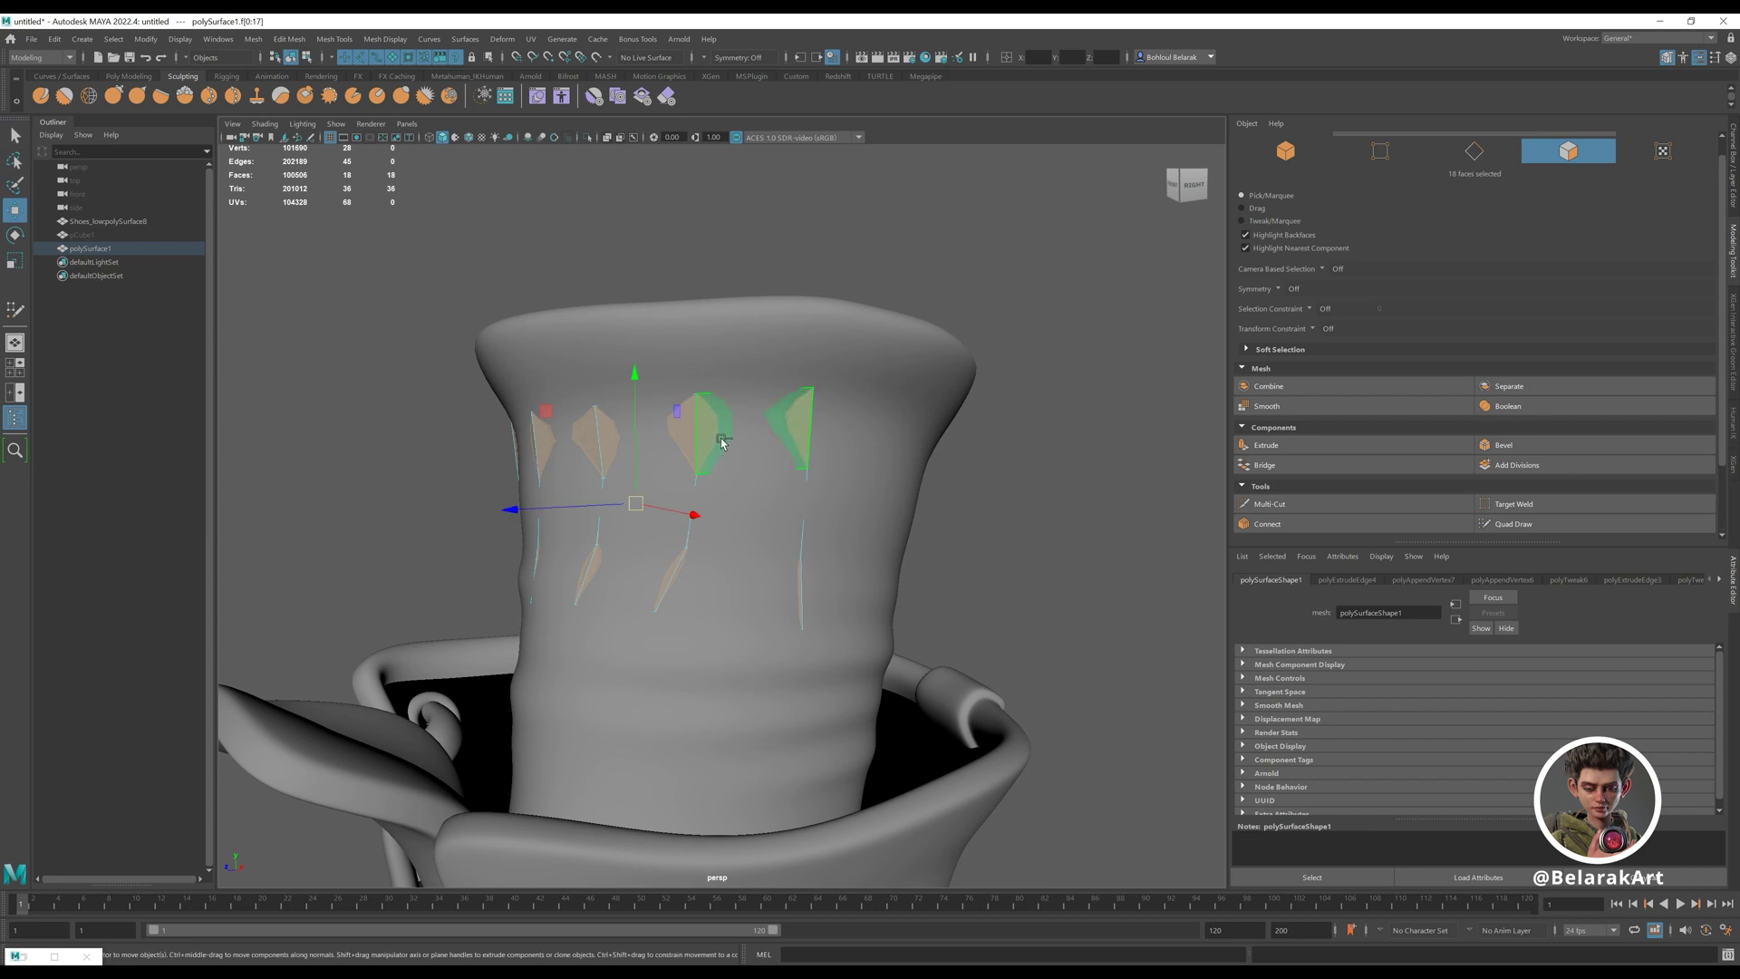
{"action": "middle_click_drag", "start_coordinate": [721, 437], "coordinate": [733, 440], "text": "ctrl"}
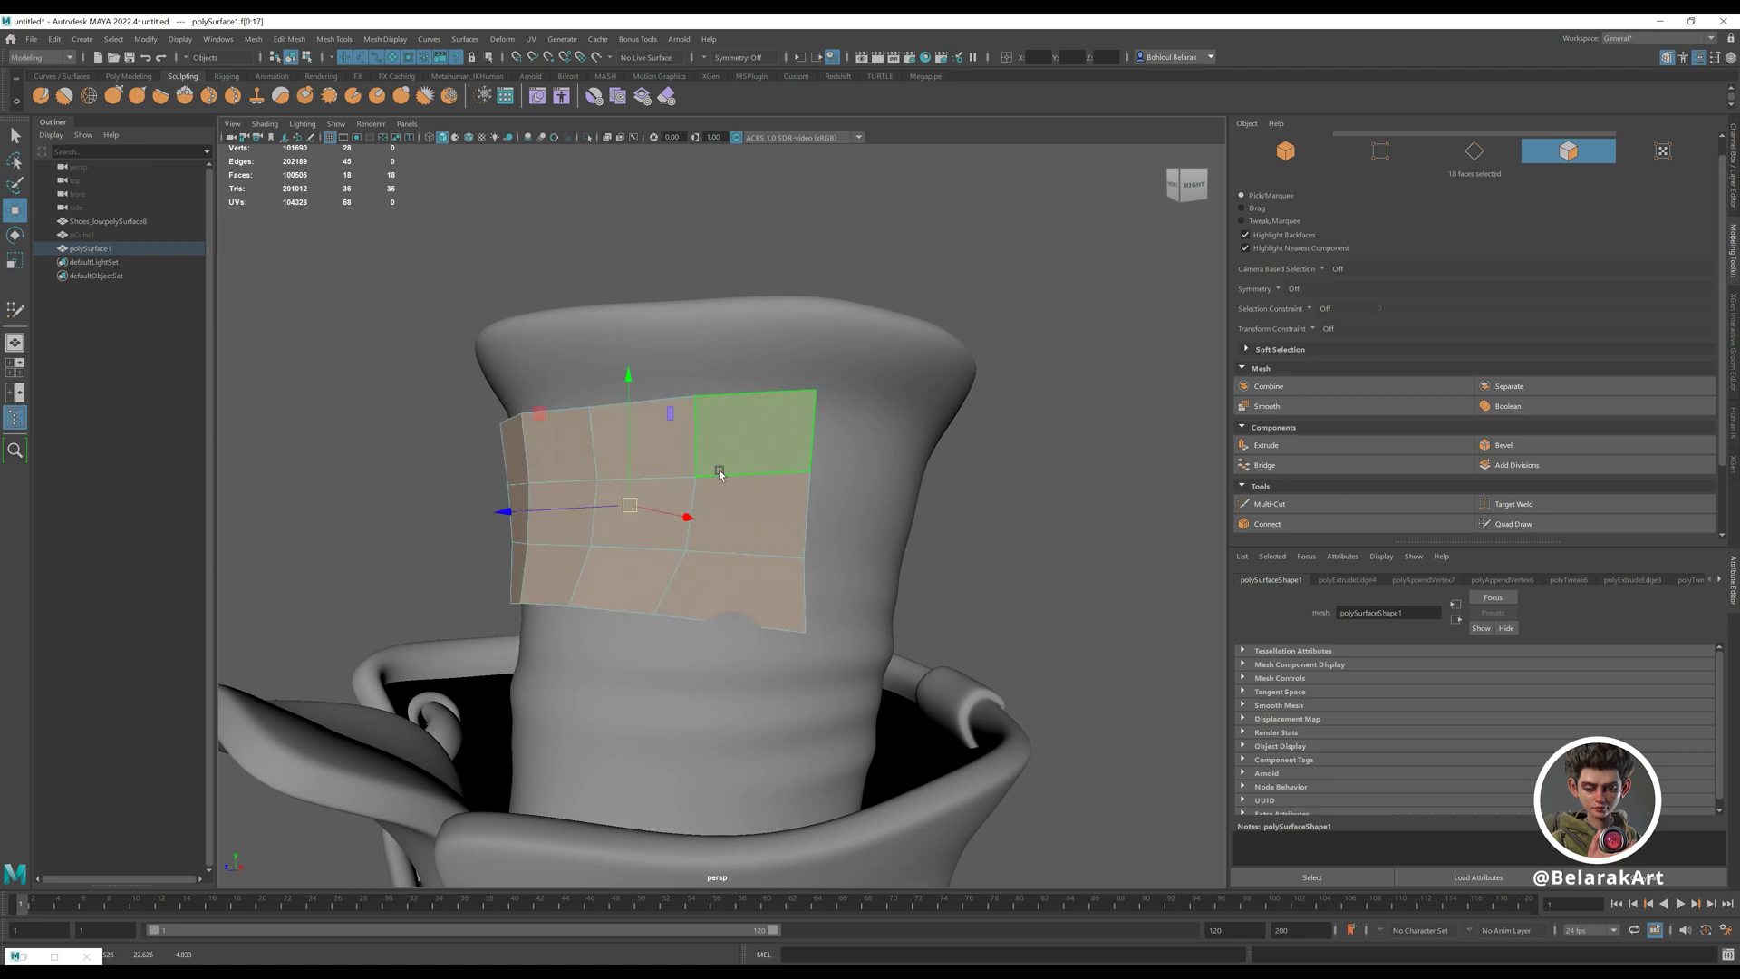
{"action": "key", "text": "F8"}
{"action": "right_click_drag", "start_coordinate": [814, 521], "coordinate": [719, 459], "text": "alt"}
{"action": "mouse_move", "coordinate": [718, 458]}
{"action": "left_mouse_down", "text": "alt"}
{"action": "mouse_move", "coordinate": [803, 462]}
{"action": "mouse_move", "coordinate": [712, 461]}
{"action": "left_mouse_up", "text": "alt"}
{"action": "right_click_drag", "start_coordinate": [712, 460], "coordinate": [720, 554], "text": "alt"}
{"action": "left_click_drag", "start_coordinate": [721, 555], "coordinate": [745, 571], "text": "alt"}
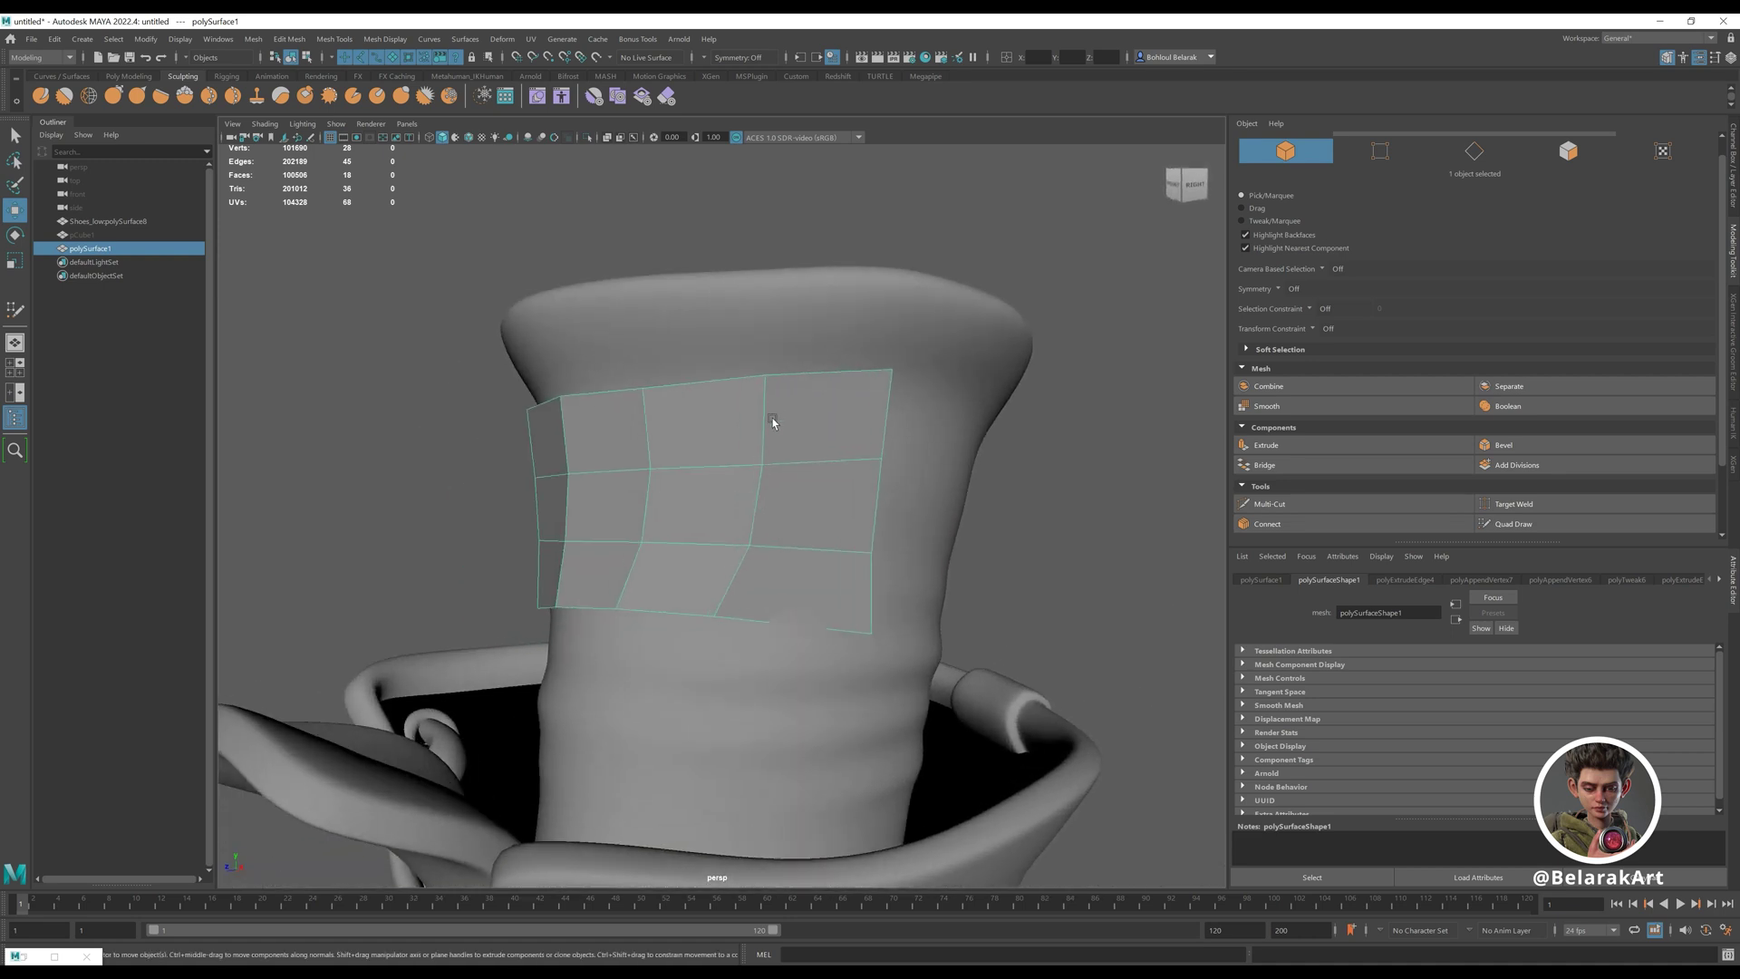
- Enter vertex mode and reposition the vertices of the patch's inner columns on the side of the sock with the Move tool
{"action": "right_click_drag", "start_coordinate": [773, 406], "coordinate": [748, 383]}
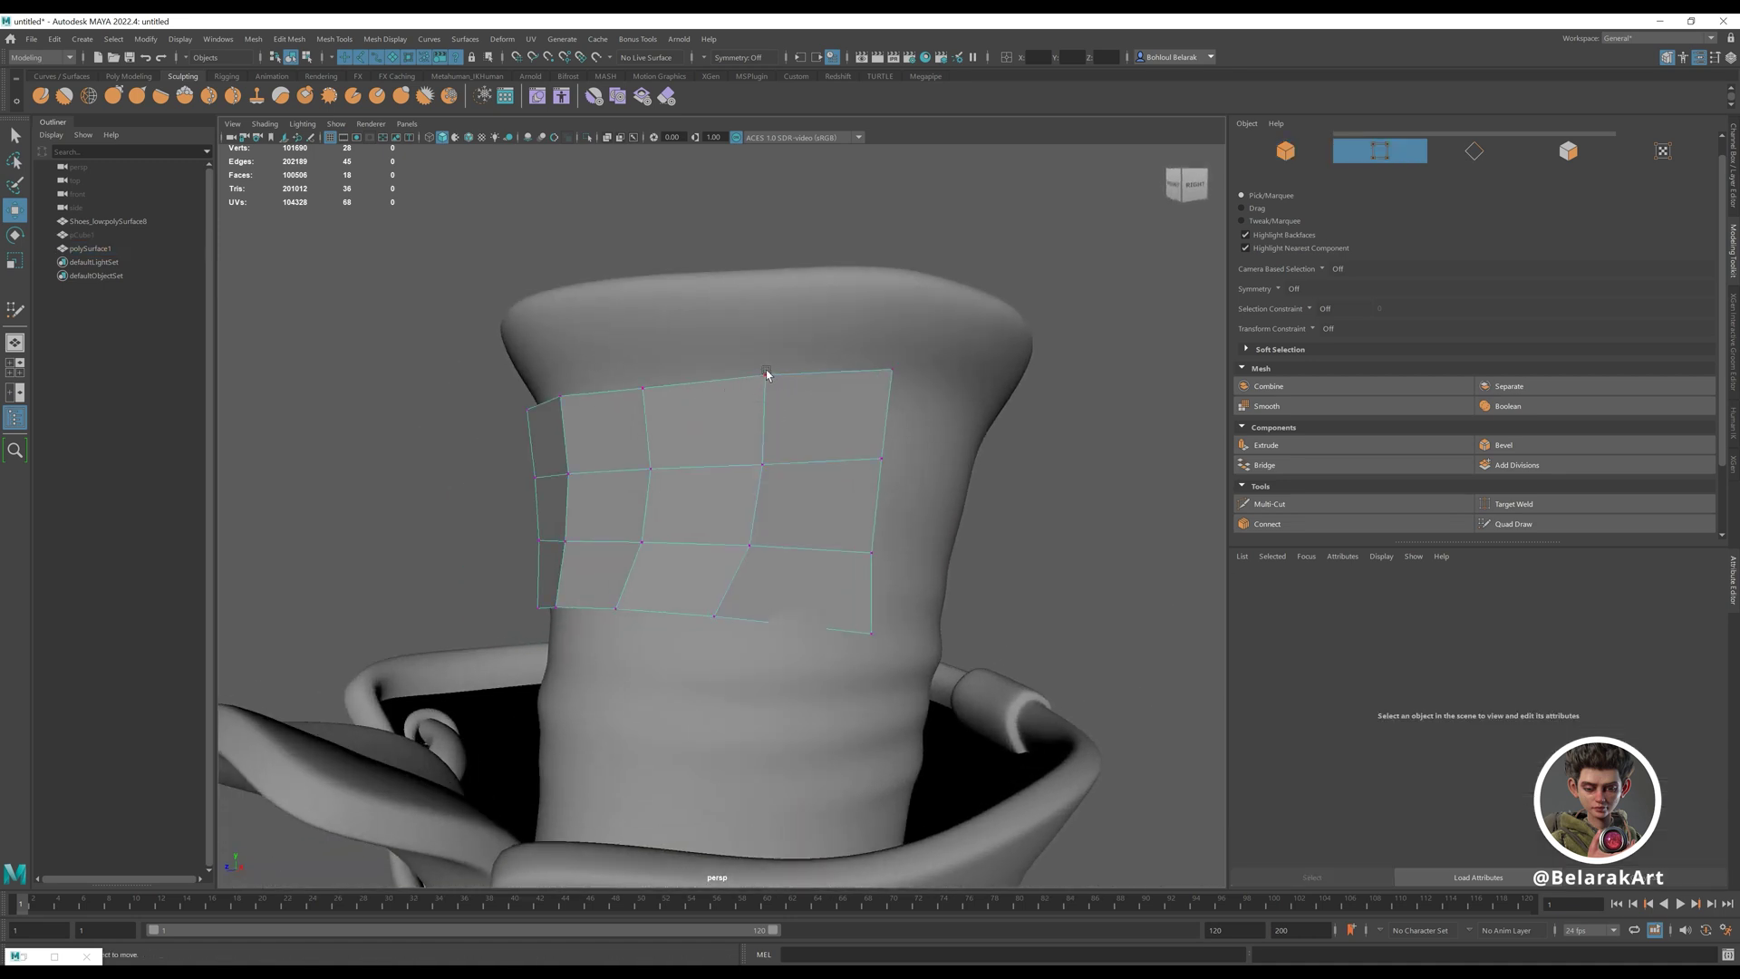
{"action": "left_click", "coordinate": [764, 375]}
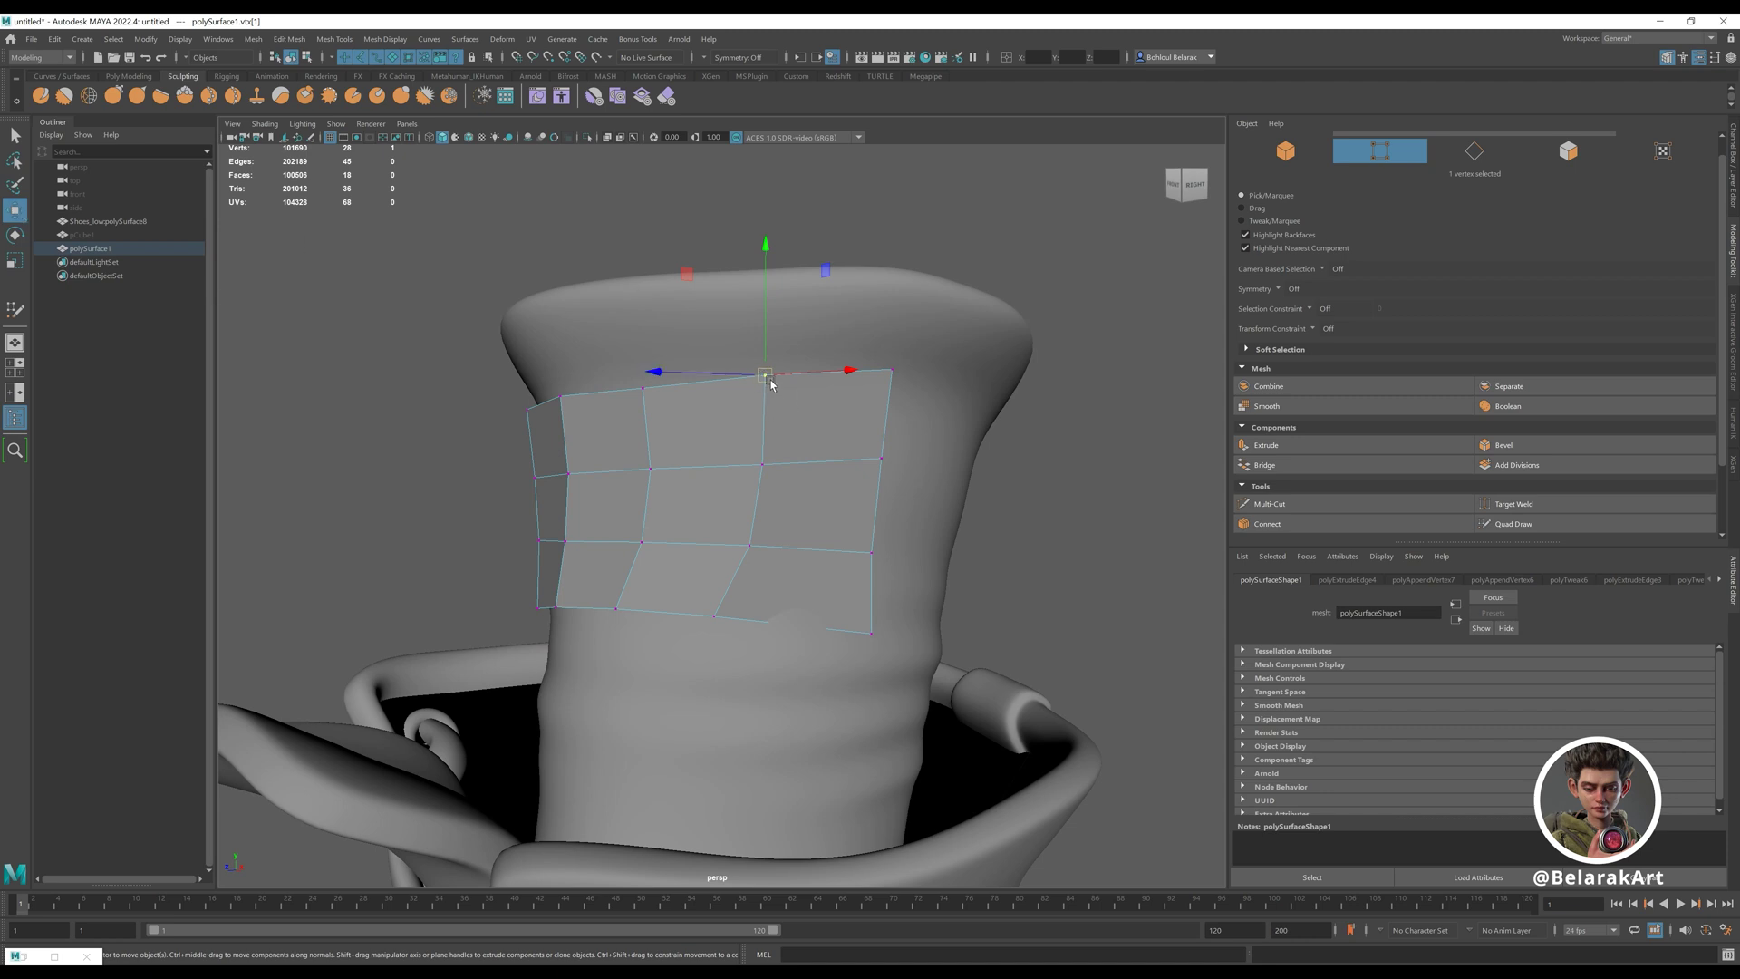
{"action": "mouse_move", "coordinate": [766, 377]}
{"action": "left_mouse_down"}
{"action": "mouse_move", "coordinate": [734, 402]}
{"action": "mouse_move", "coordinate": [785, 364]}
{"action": "mouse_move", "coordinate": [730, 392]}
{"action": "mouse_move", "coordinate": [767, 375]}
{"action": "left_mouse_up"}
{"action": "left_click", "coordinate": [766, 469]}
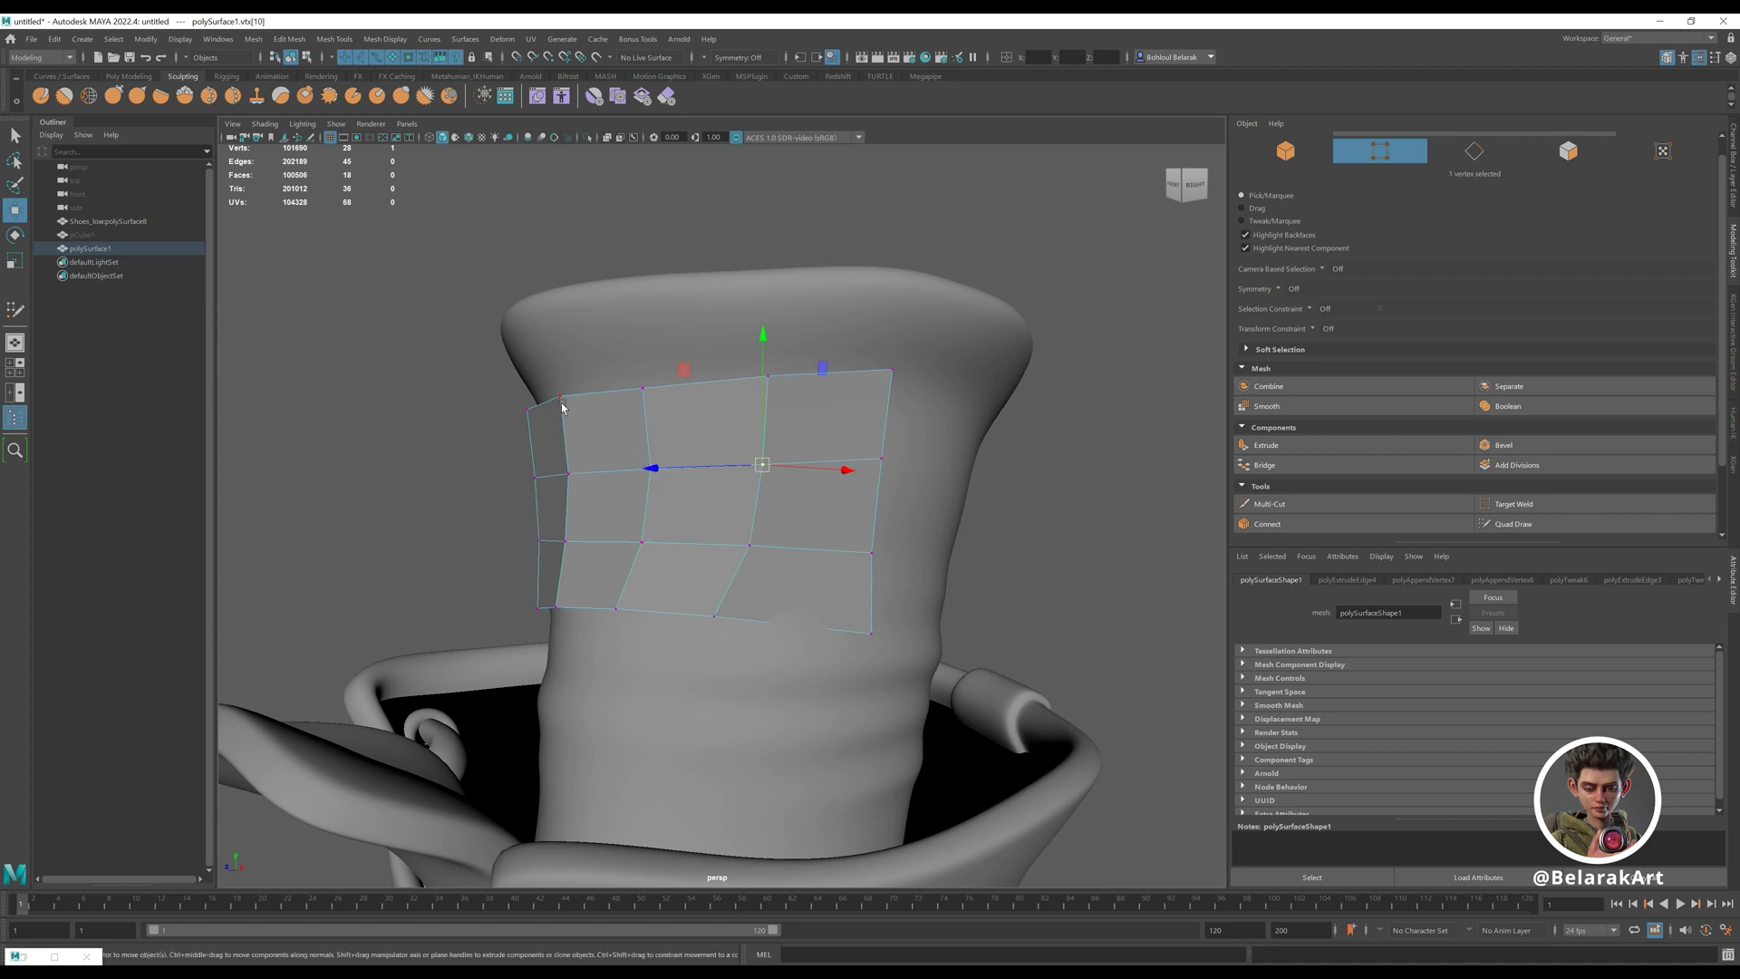
{"action": "left_click_drag", "start_coordinate": [766, 468], "coordinate": [761, 474]}
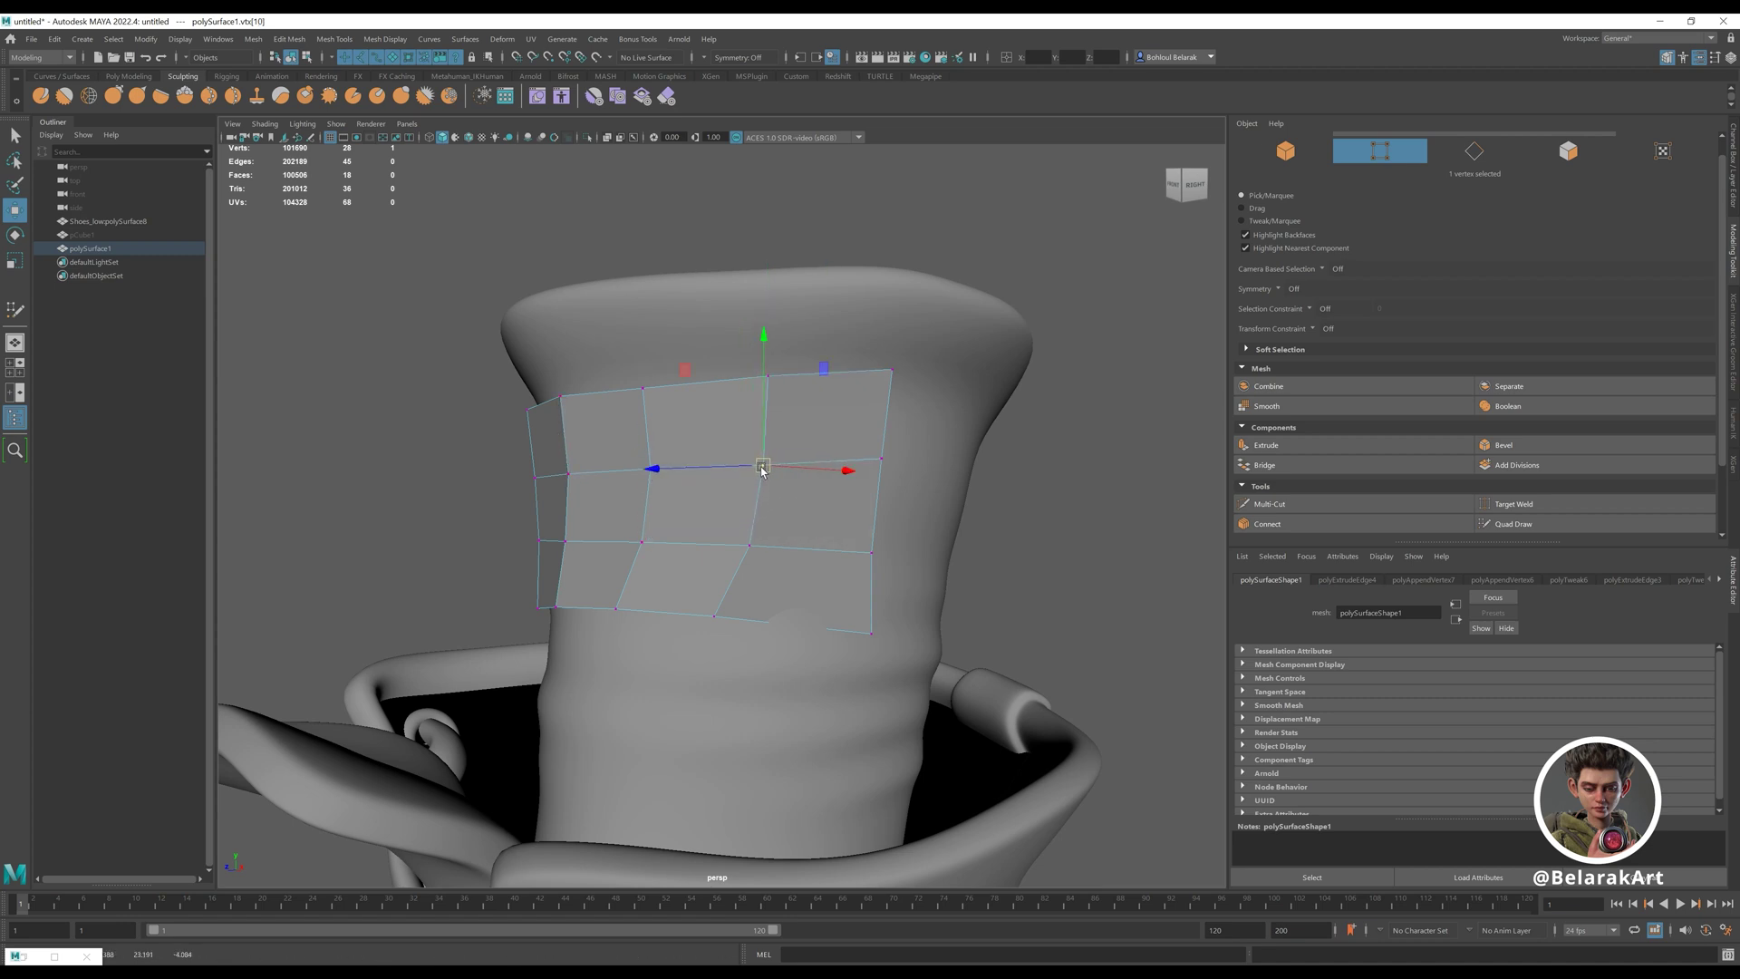
{"action": "left_click", "coordinate": [751, 546]}
{"action": "left_click_drag", "start_coordinate": [751, 546], "coordinate": [745, 540]}
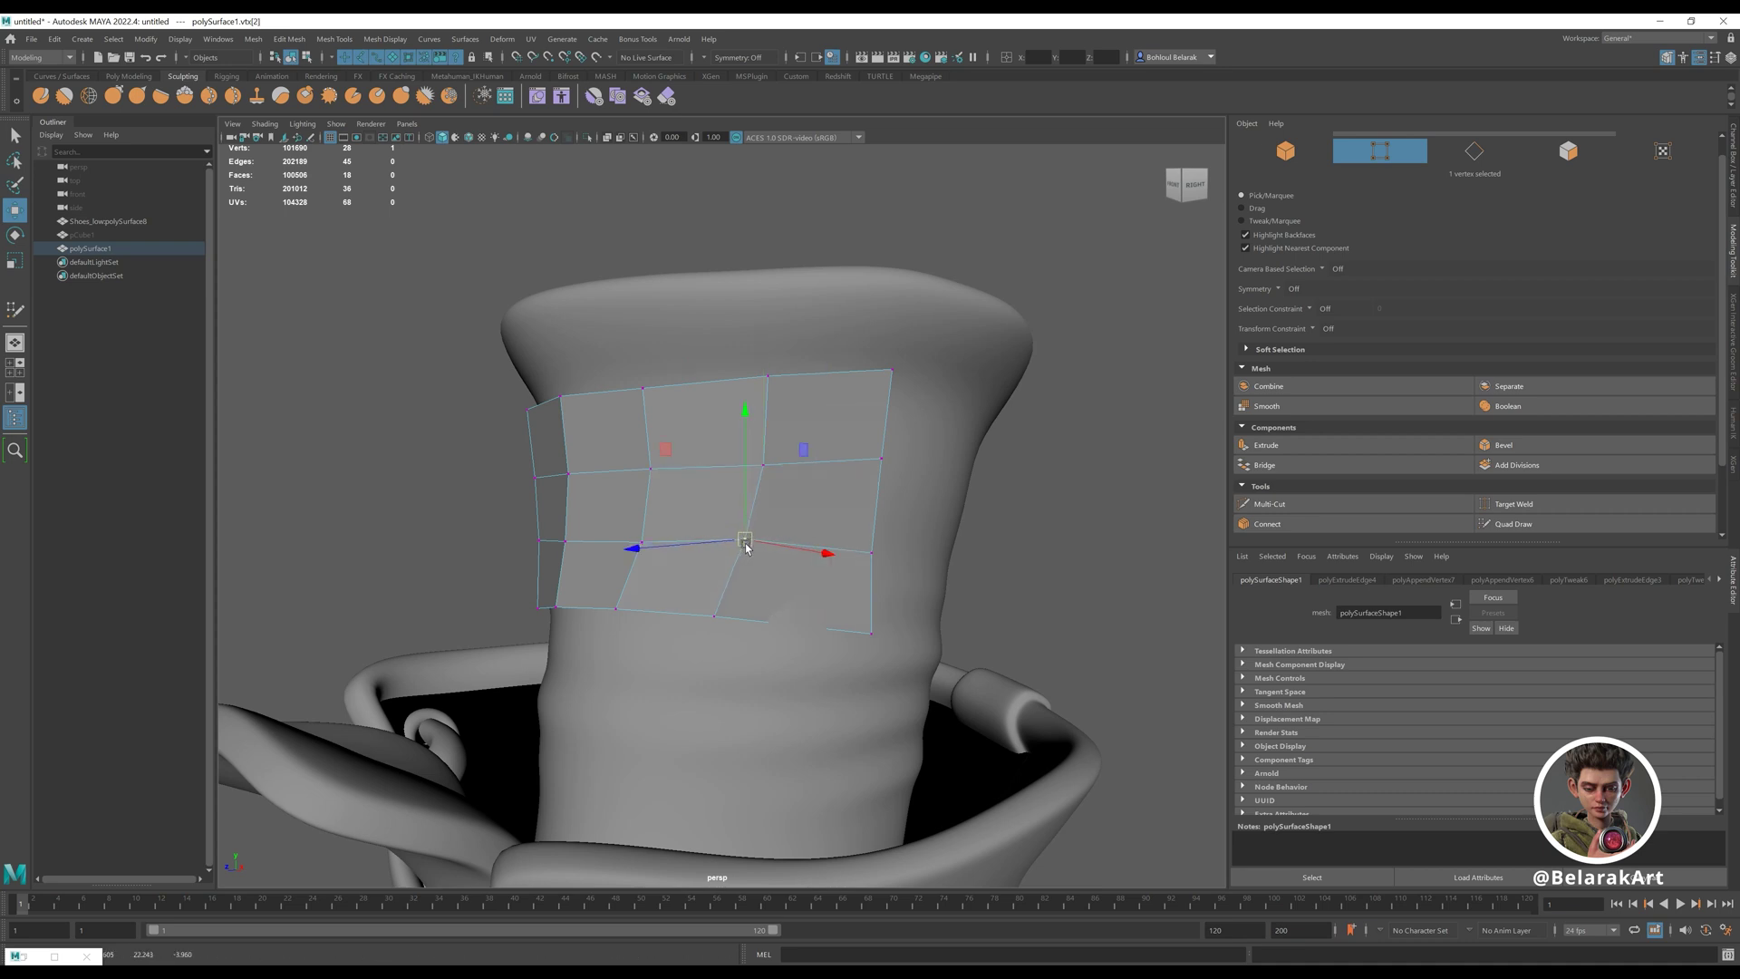
{"action": "left_click", "coordinate": [715, 616]}
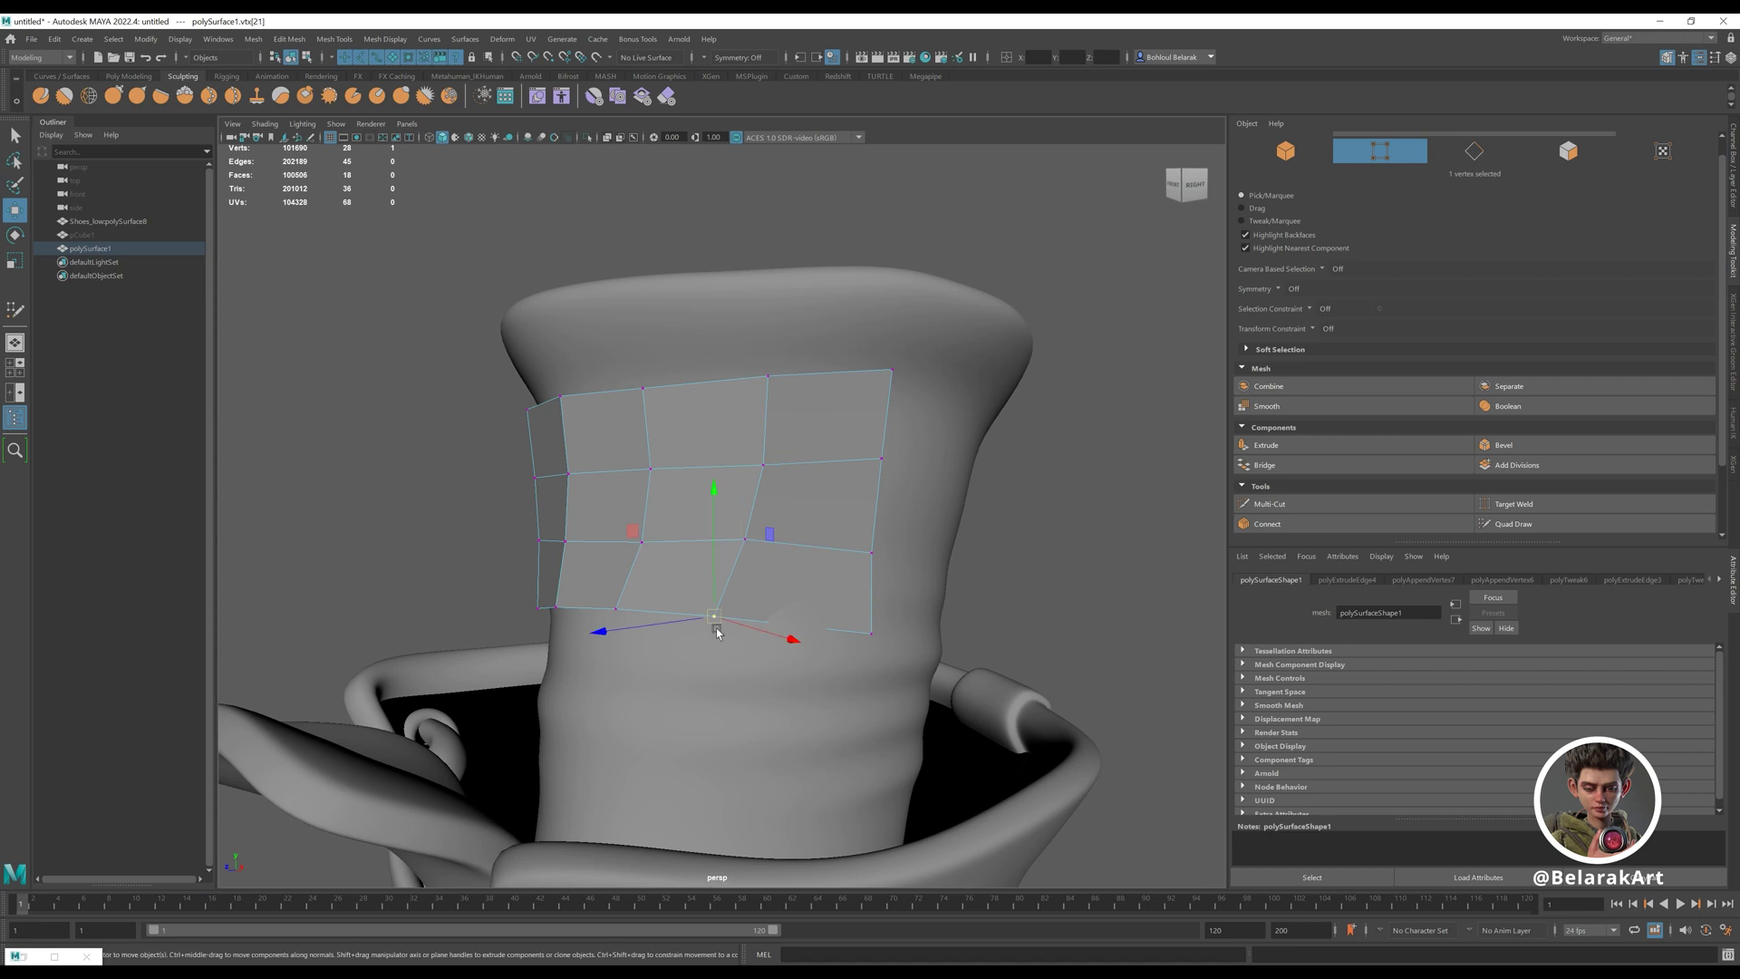
{"action": "left_click_drag", "start_coordinate": [713, 619], "coordinate": [735, 619]}
{"action": "left_click", "coordinate": [645, 542]}
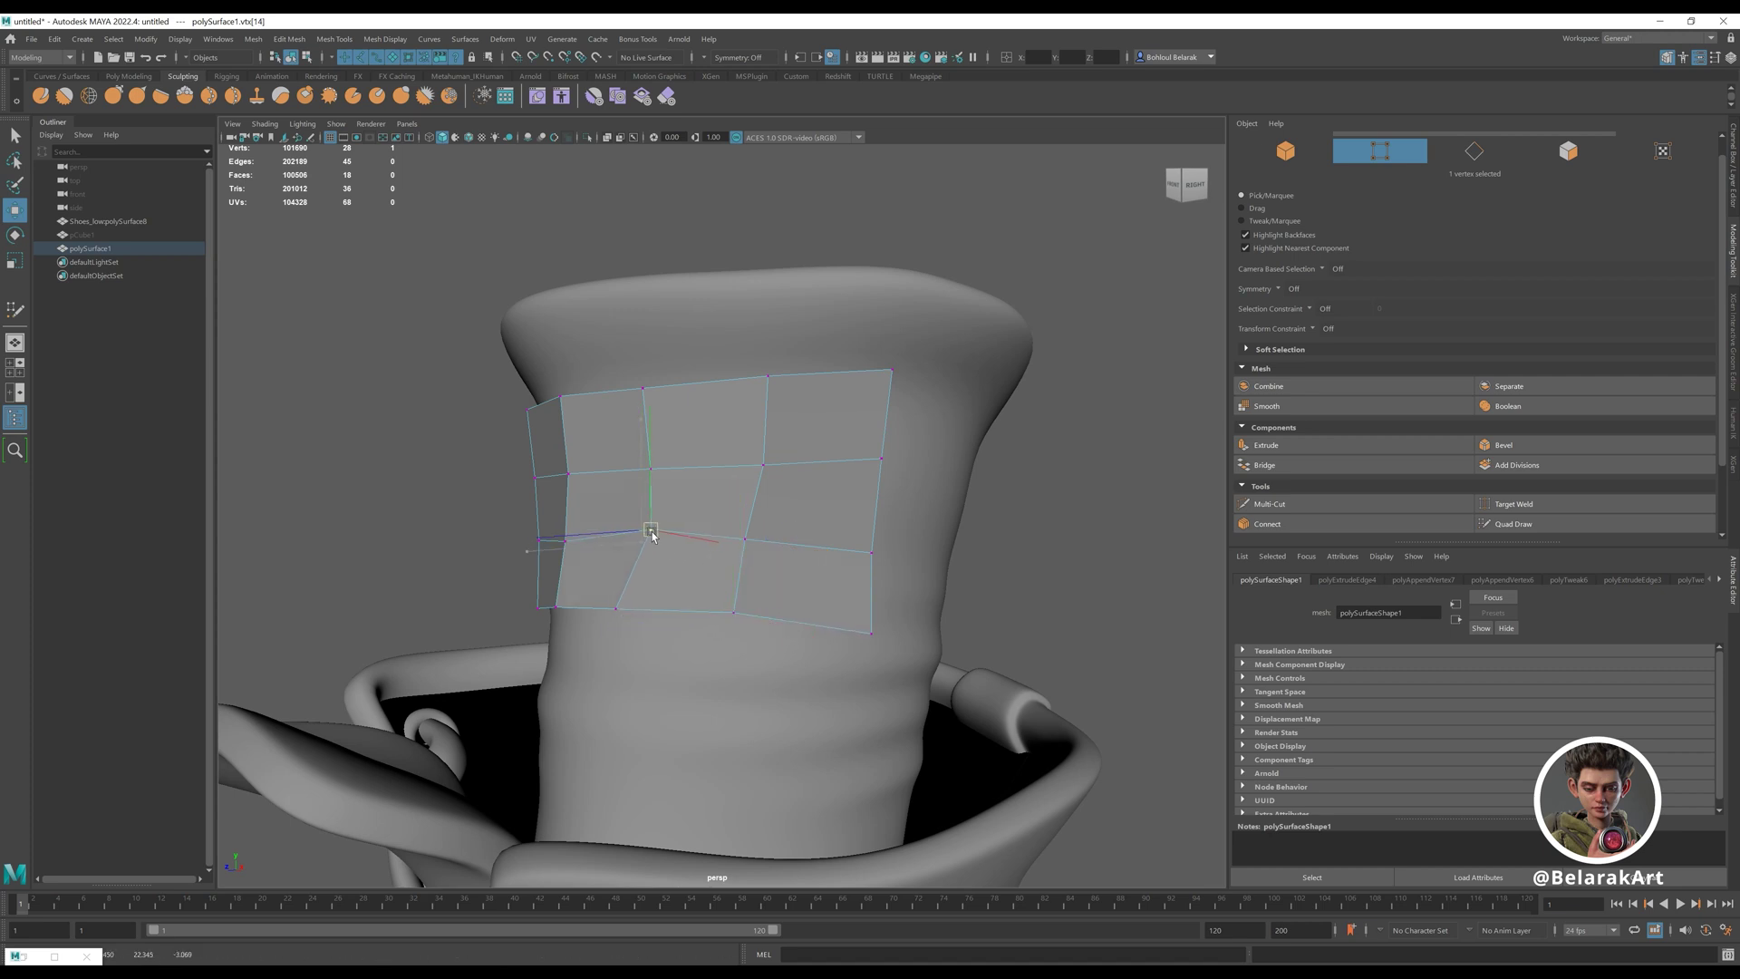
- Shift the lower three vertices of the column beside the patch's rear border toward the back to straighten it
{"action": "left_click", "coordinate": [763, 466]}
{"action": "left_click_drag", "start_coordinate": [763, 468], "coordinate": [768, 465]}
{"action": "left_click", "coordinate": [744, 539]}
{"action": "left_click_drag", "start_coordinate": [745, 540], "coordinate": [754, 538]}
{"action": "left_click", "coordinate": [734, 613]}
{"action": "left_click_drag", "start_coordinate": [734, 612], "coordinate": [743, 616]}
{"action": "middle_click_drag", "start_coordinate": [756, 613], "coordinate": [771, 569], "text": "alt"}
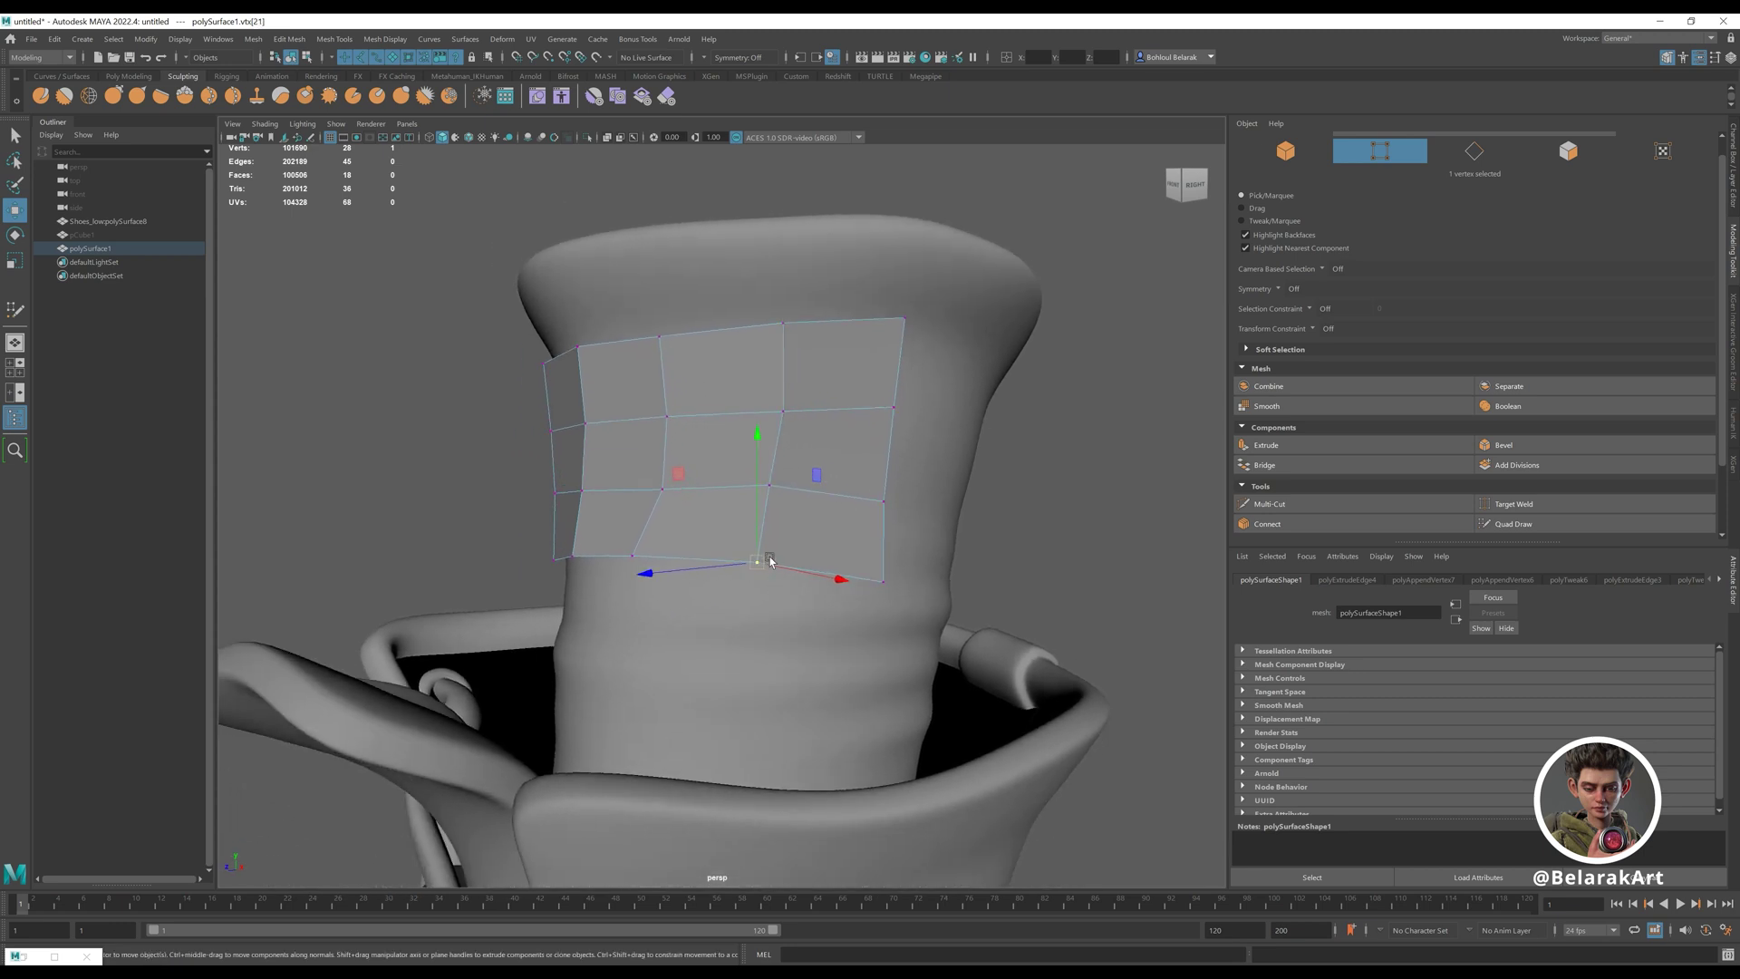
- Turn on Tweak mode for the Move tool and check the option in its tool settings
{"action": "right_click_drag", "start_coordinate": [770, 522], "coordinate": [746, 672], "text": "ctrl+shift"}
{"action": "double_click", "coordinate": [16, 214]}
{"action": "left_click_drag", "start_coordinate": [1077, 190], "coordinate": [1345, 190]}
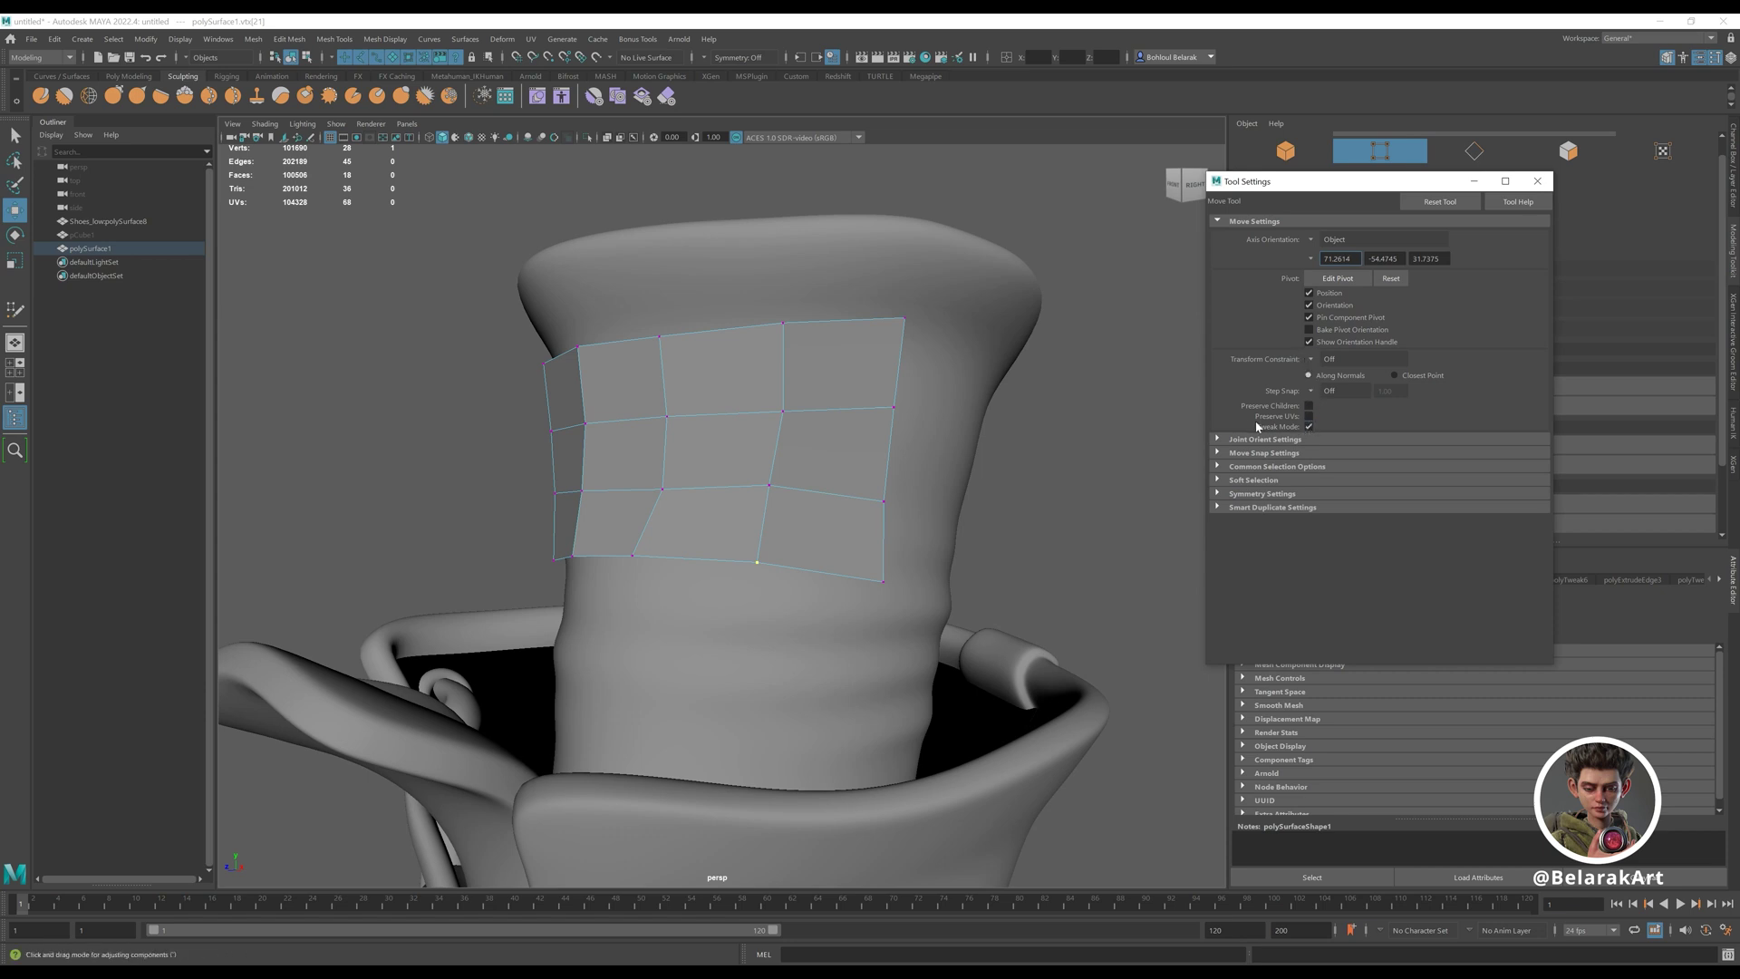
{"action": "left_click", "coordinate": [1538, 181]}
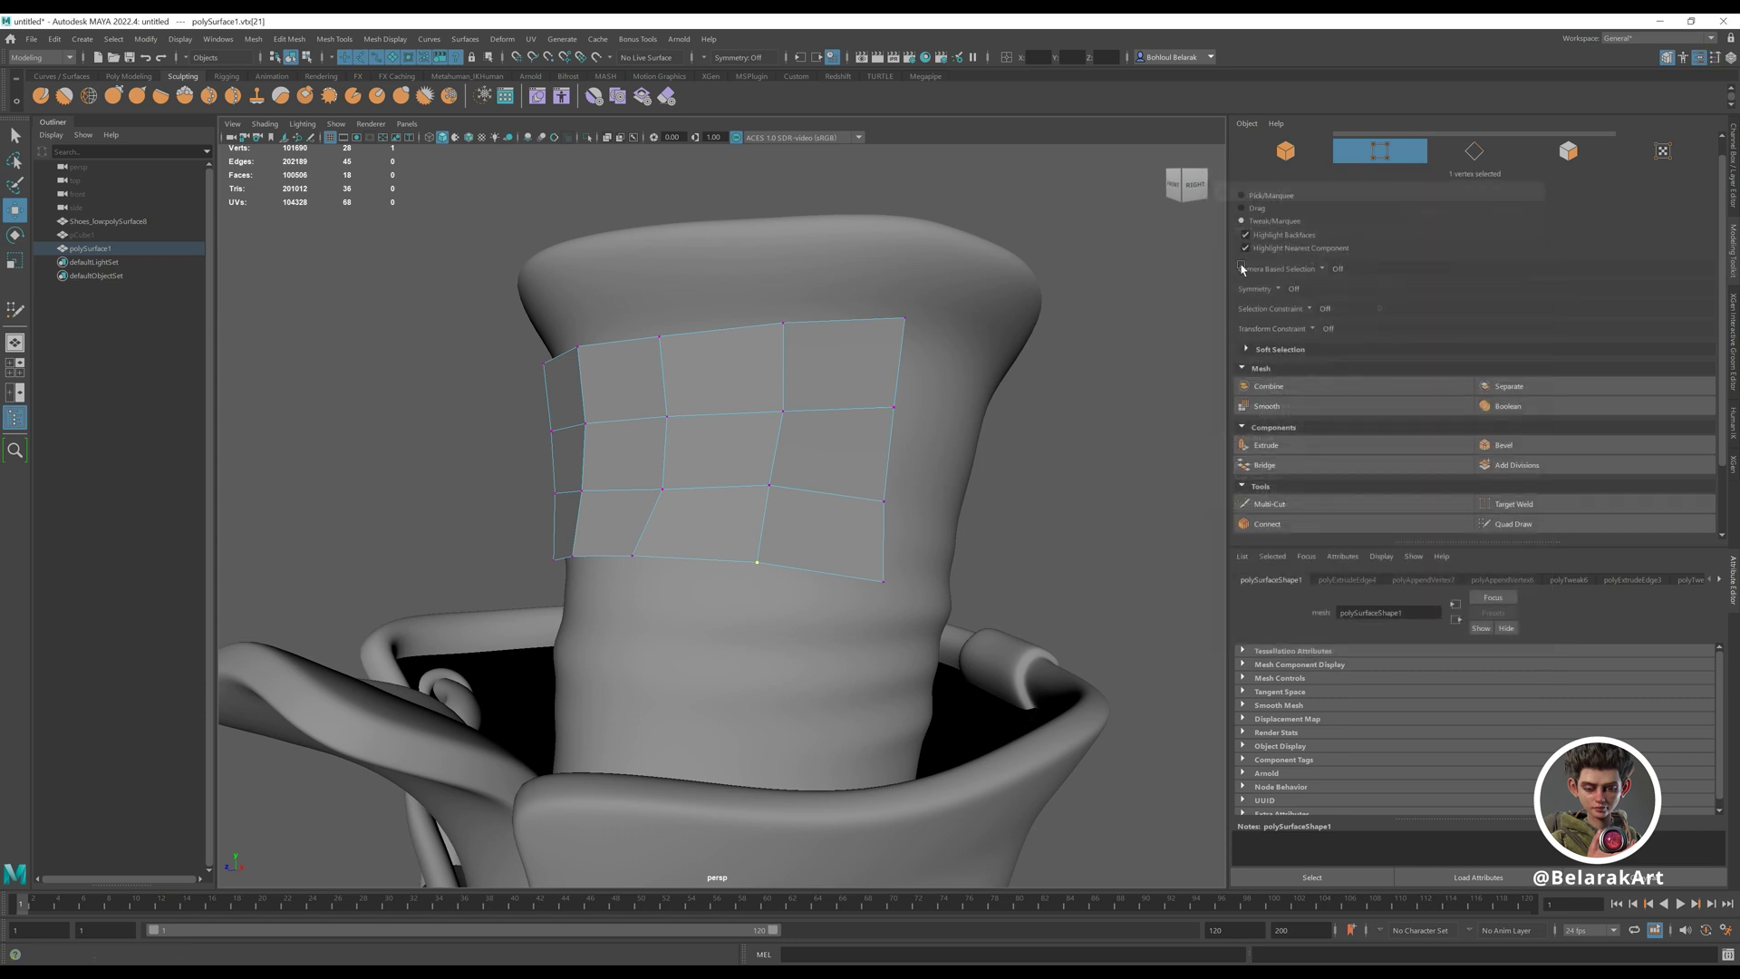
{"action": "scroll", "coordinate": [843, 503], "scroll_direction": "down", "scroll_amount": 2}
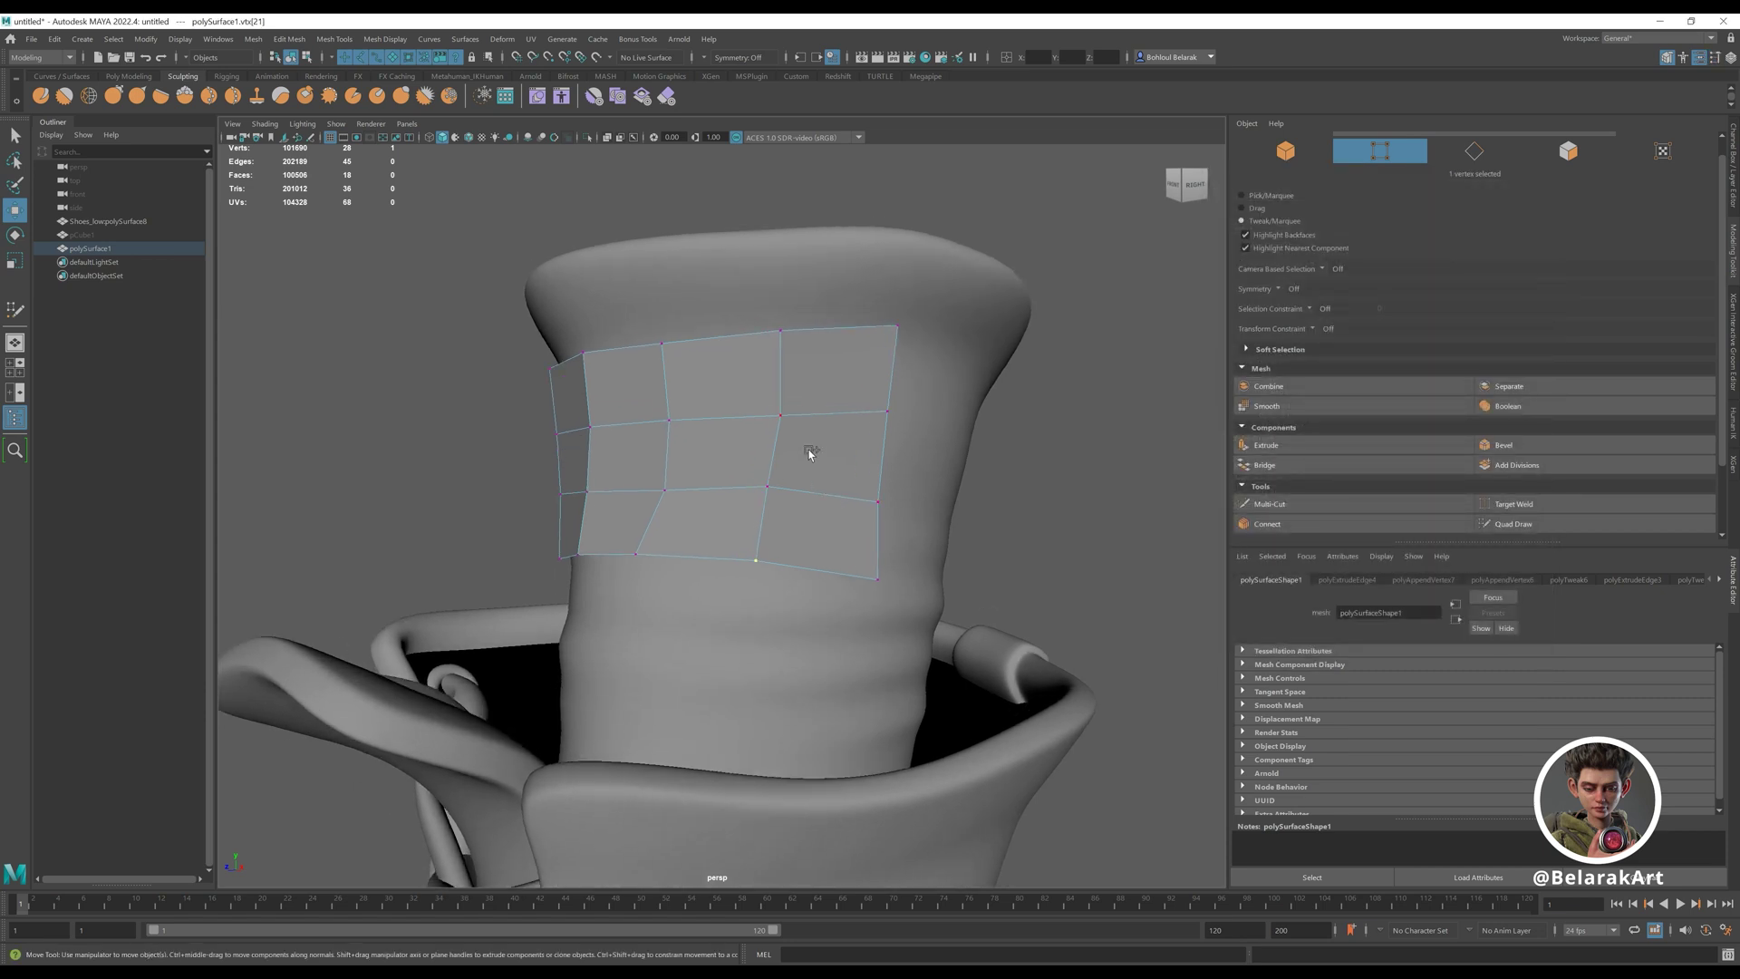
{"action": "key", "text": "w"}
{"action": "mouse_move", "coordinate": [809, 450]}
{"action": "left_mouse_down"}
{"action": "mouse_move", "coordinate": [789, 602]}
{"action": "mouse_move", "coordinate": [807, 453]}
{"action": "left_mouse_up"}
- Tweak the vertices of the patch's two inner columns on the side of the sock to straighten their edges
{"action": "scroll", "coordinate": [780, 525], "scroll_direction": "up", "scroll_amount": 2}
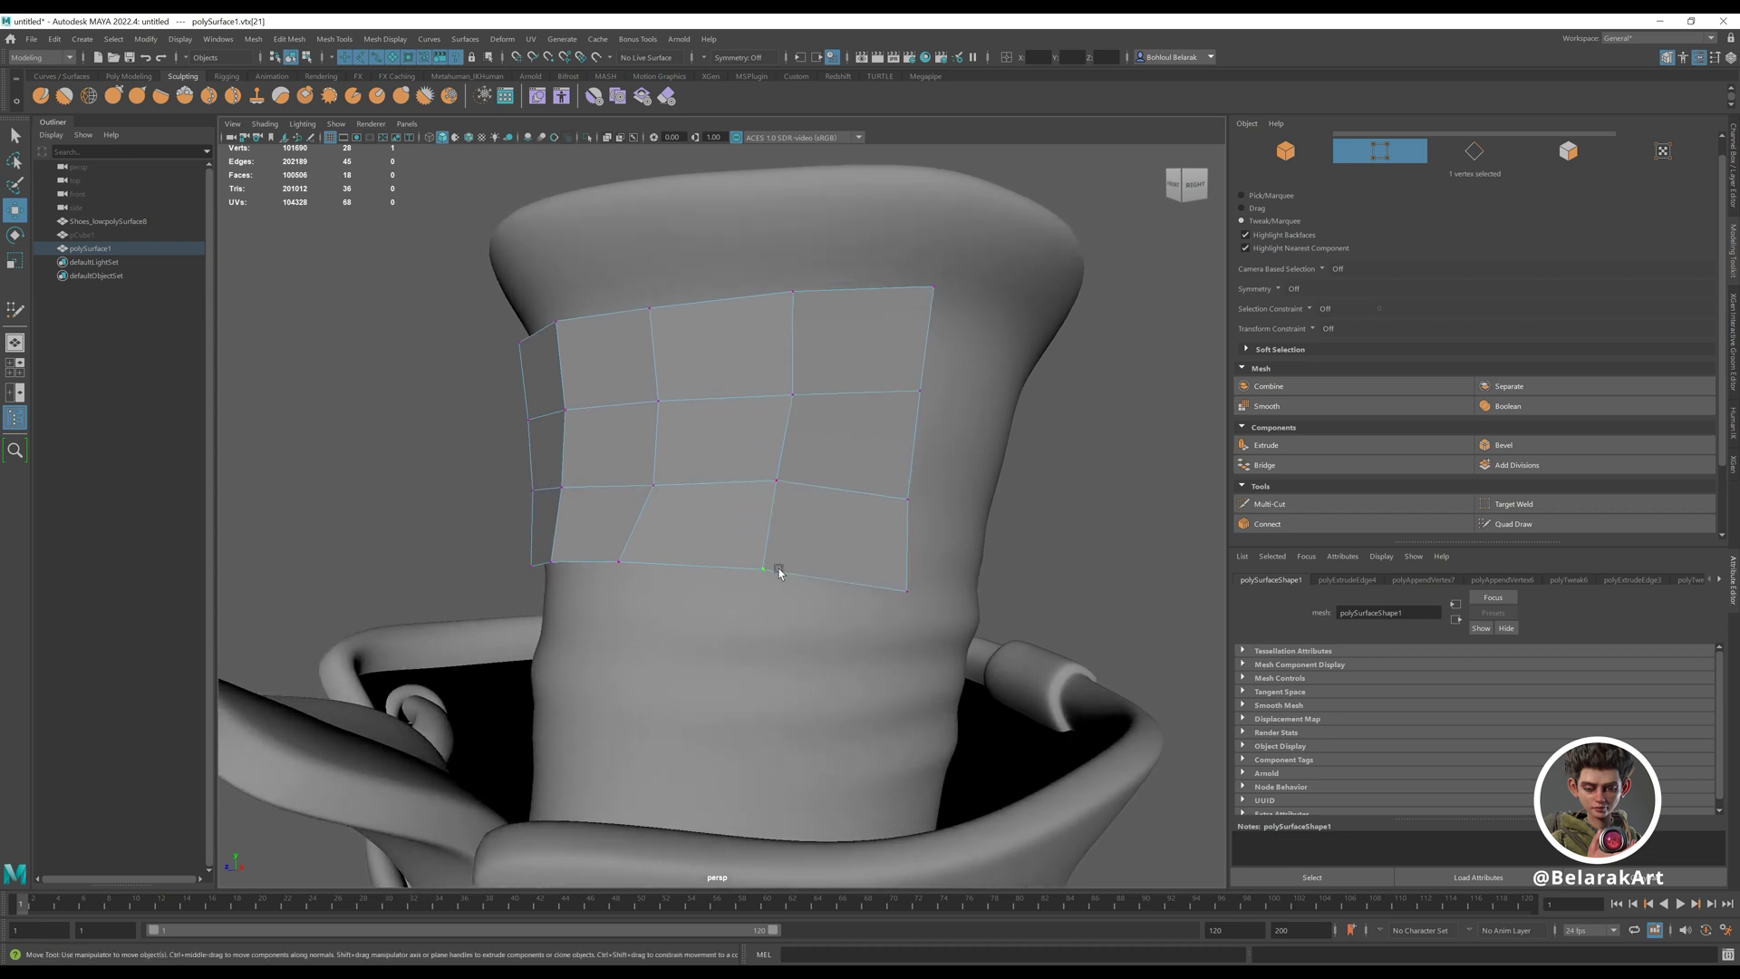
{"action": "mouse_move", "coordinate": [763, 569]}
{"action": "left_mouse_down"}
{"action": "mouse_move", "coordinate": [794, 561]}
{"action": "mouse_move", "coordinate": [768, 576]}
{"action": "left_mouse_up"}
{"action": "left_click", "coordinate": [777, 482]}
{"action": "left_click_drag", "start_coordinate": [794, 396], "coordinate": [791, 393]}
{"action": "left_click_drag", "start_coordinate": [792, 294], "coordinate": [800, 298]}
{"action": "left_click_drag", "start_coordinate": [650, 312], "coordinate": [655, 318]}
{"action": "left_click_drag", "start_coordinate": [658, 402], "coordinate": [652, 400]}
{"action": "left_click_drag", "start_coordinate": [653, 486], "coordinate": [647, 486]}
{"action": "left_click_drag", "start_coordinate": [620, 565], "coordinate": [636, 571]}
{"action": "left_click_drag", "start_coordinate": [647, 485], "coordinate": [638, 482]}
{"action": "left_click_drag", "start_coordinate": [635, 569], "coordinate": [631, 568]}
{"action": "left_click_drag", "start_coordinate": [638, 484], "coordinate": [645, 482]}
- Even out the quads by tweaking vertices along the patch's rear border, upper edge and middle rows
{"action": "left_click_drag", "start_coordinate": [790, 396], "coordinate": [795, 398]}
{"action": "left_click_drag", "start_coordinate": [773, 484], "coordinate": [780, 486]}
{"action": "left_click_drag", "start_coordinate": [907, 499], "coordinate": [913, 496]}
{"action": "left_click_drag", "start_coordinate": [920, 393], "coordinate": [926, 391]}
{"action": "left_click_drag", "start_coordinate": [933, 288], "coordinate": [934, 292]}
{"action": "left_click_drag", "start_coordinate": [801, 294], "coordinate": [798, 302]}
{"action": "left_click_drag", "start_coordinate": [656, 316], "coordinate": [656, 309]}
{"action": "left_click_drag", "start_coordinate": [559, 406], "coordinate": [563, 412]}
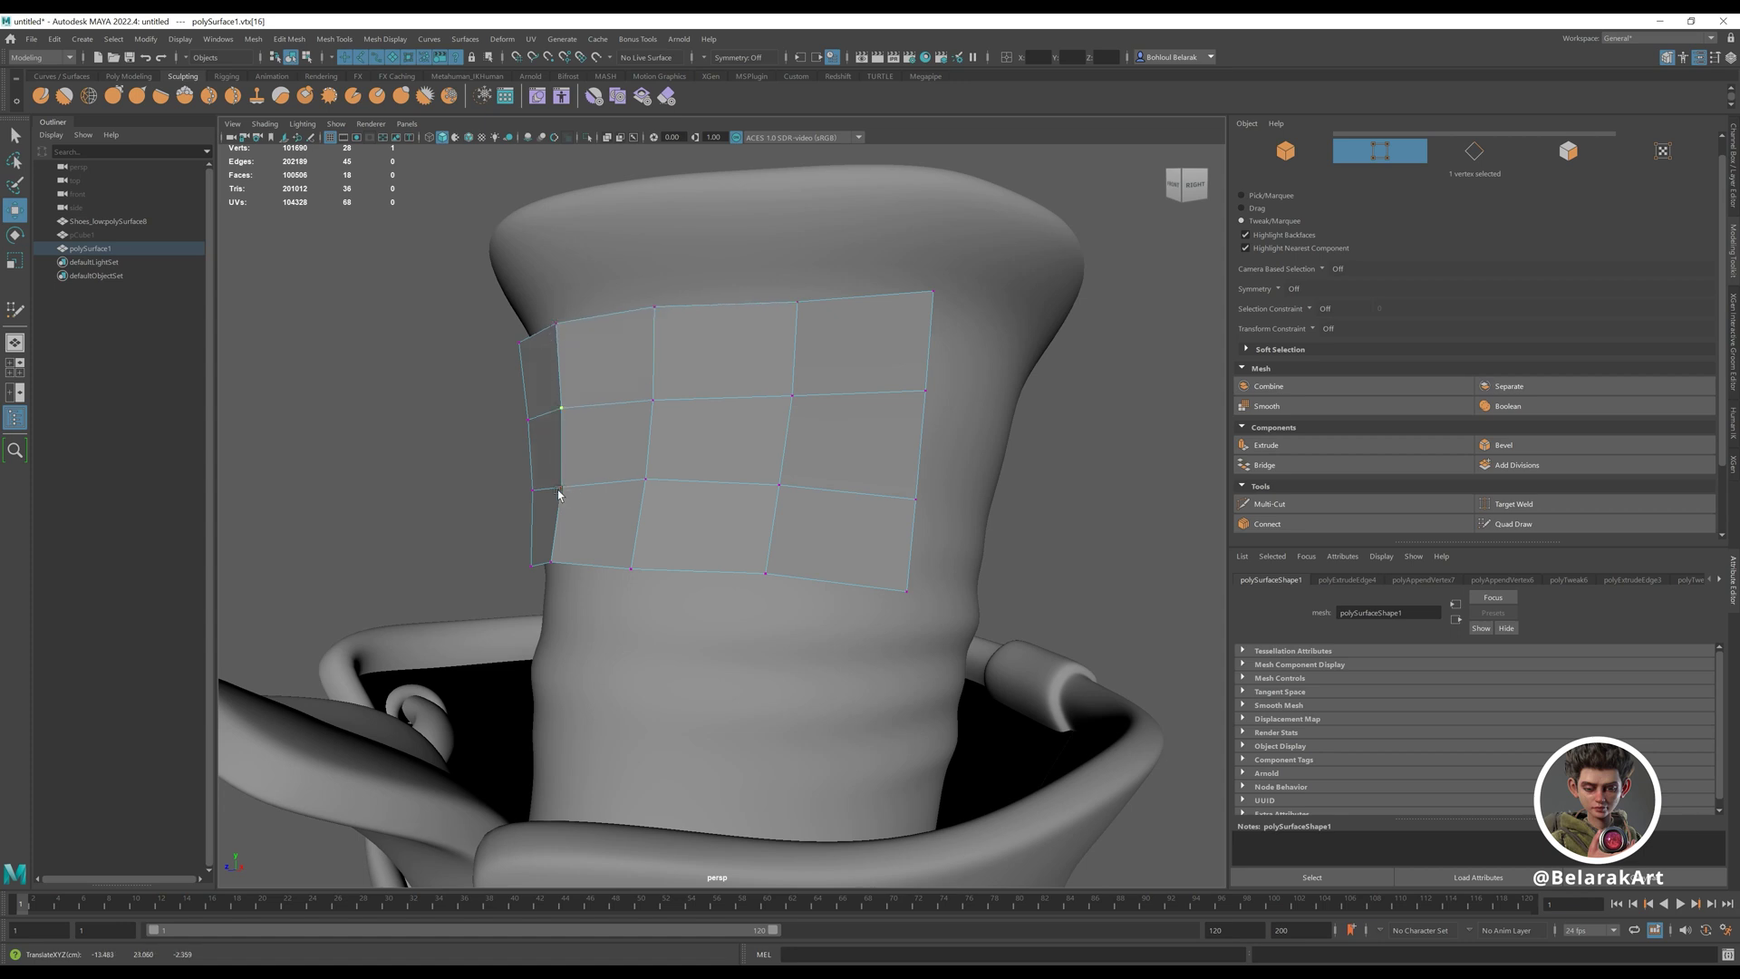
- Refine the lower and middle vertices of the patch's second column from the front
{"action": "left_click_drag", "start_coordinate": [632, 569], "coordinate": [642, 560]}
{"action": "left_click_drag", "start_coordinate": [645, 481], "coordinate": [648, 479]}
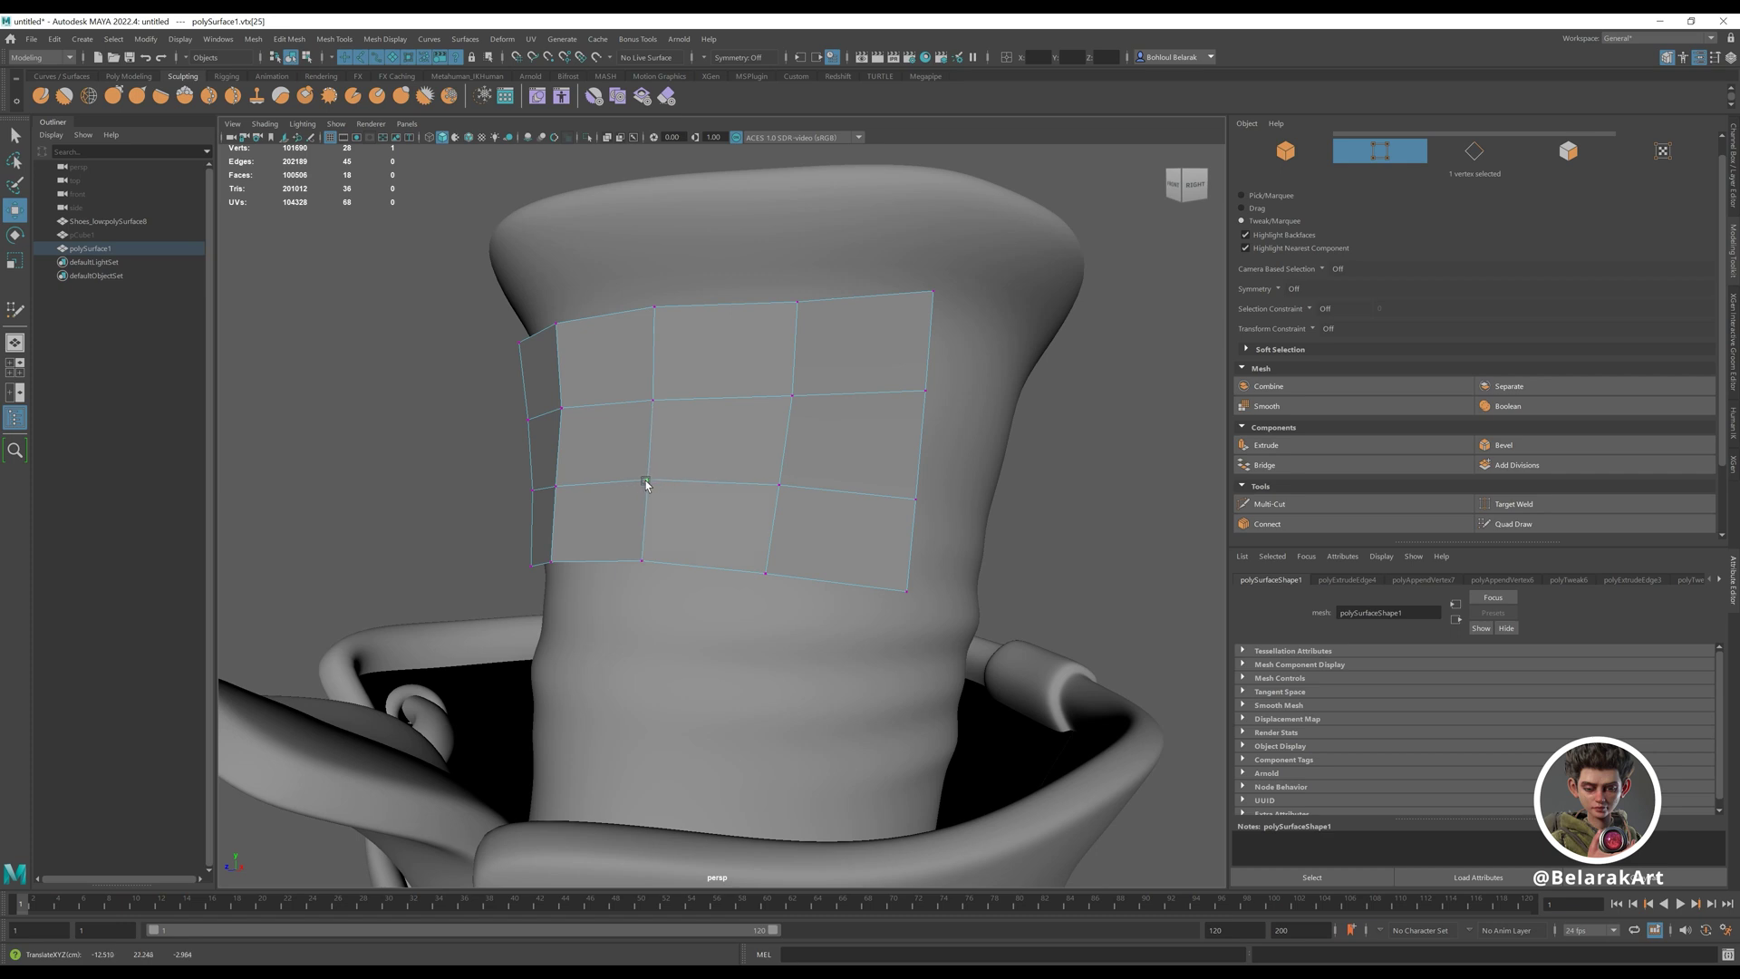
{"action": "left_click", "coordinate": [652, 399]}
{"action": "right_click_drag", "start_coordinate": [841, 508], "coordinate": [804, 579], "text": "alt"}
{"action": "mouse_move", "coordinate": [654, 405]}
{"action": "left_mouse_down"}
{"action": "mouse_move", "coordinate": [505, 378]}
{"action": "mouse_move", "coordinate": [692, 305]}
{"action": "mouse_move", "coordinate": [694, 434]}
{"action": "mouse_move", "coordinate": [653, 404]}
{"action": "left_mouse_up"}
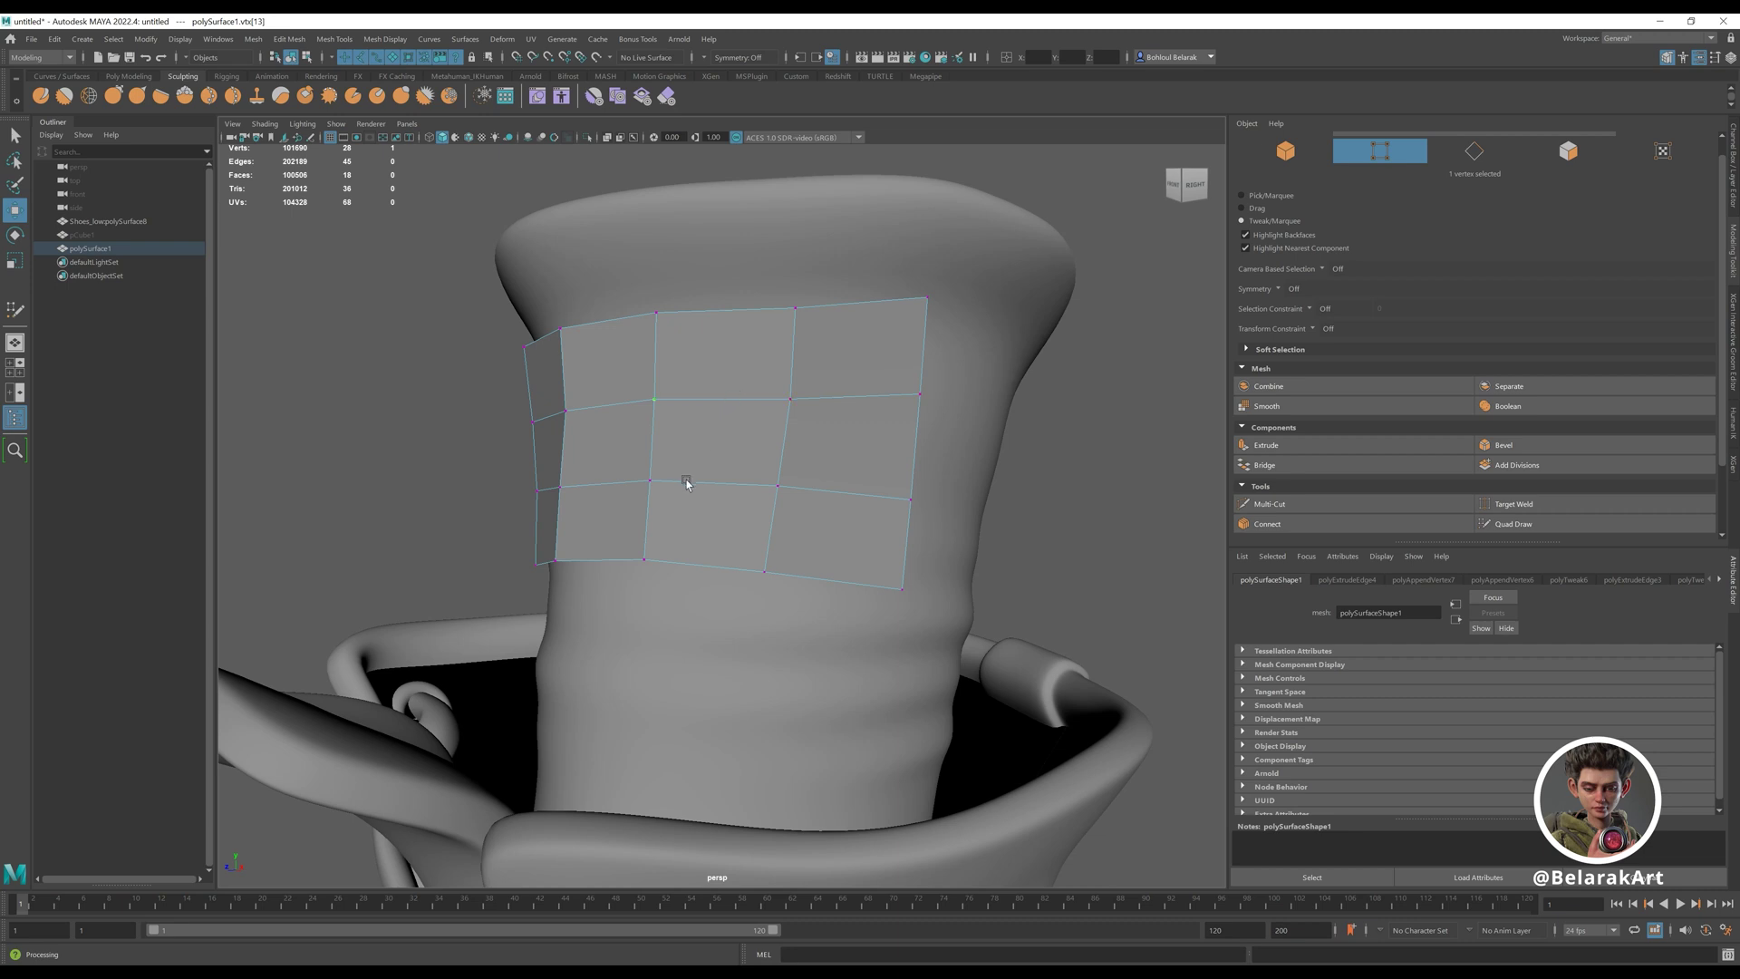
- Go to the front of the sock and tweak the patch's upper-edge and lower-row vertices there
{"action": "mouse_move", "coordinate": [654, 411]}
{"action": "left_mouse_down", "text": "alt"}
{"action": "mouse_move", "coordinate": [670, 419]}
{"action": "mouse_move", "coordinate": [642, 417]}
{"action": "left_mouse_up", "text": "alt"}
{"action": "key", "text": "f"}
{"action": "right_click_drag", "start_coordinate": [843, 522], "coordinate": [332, 381], "text": "alt"}
{"action": "left_click_drag", "start_coordinate": [629, 479], "coordinate": [721, 525], "text": "alt"}
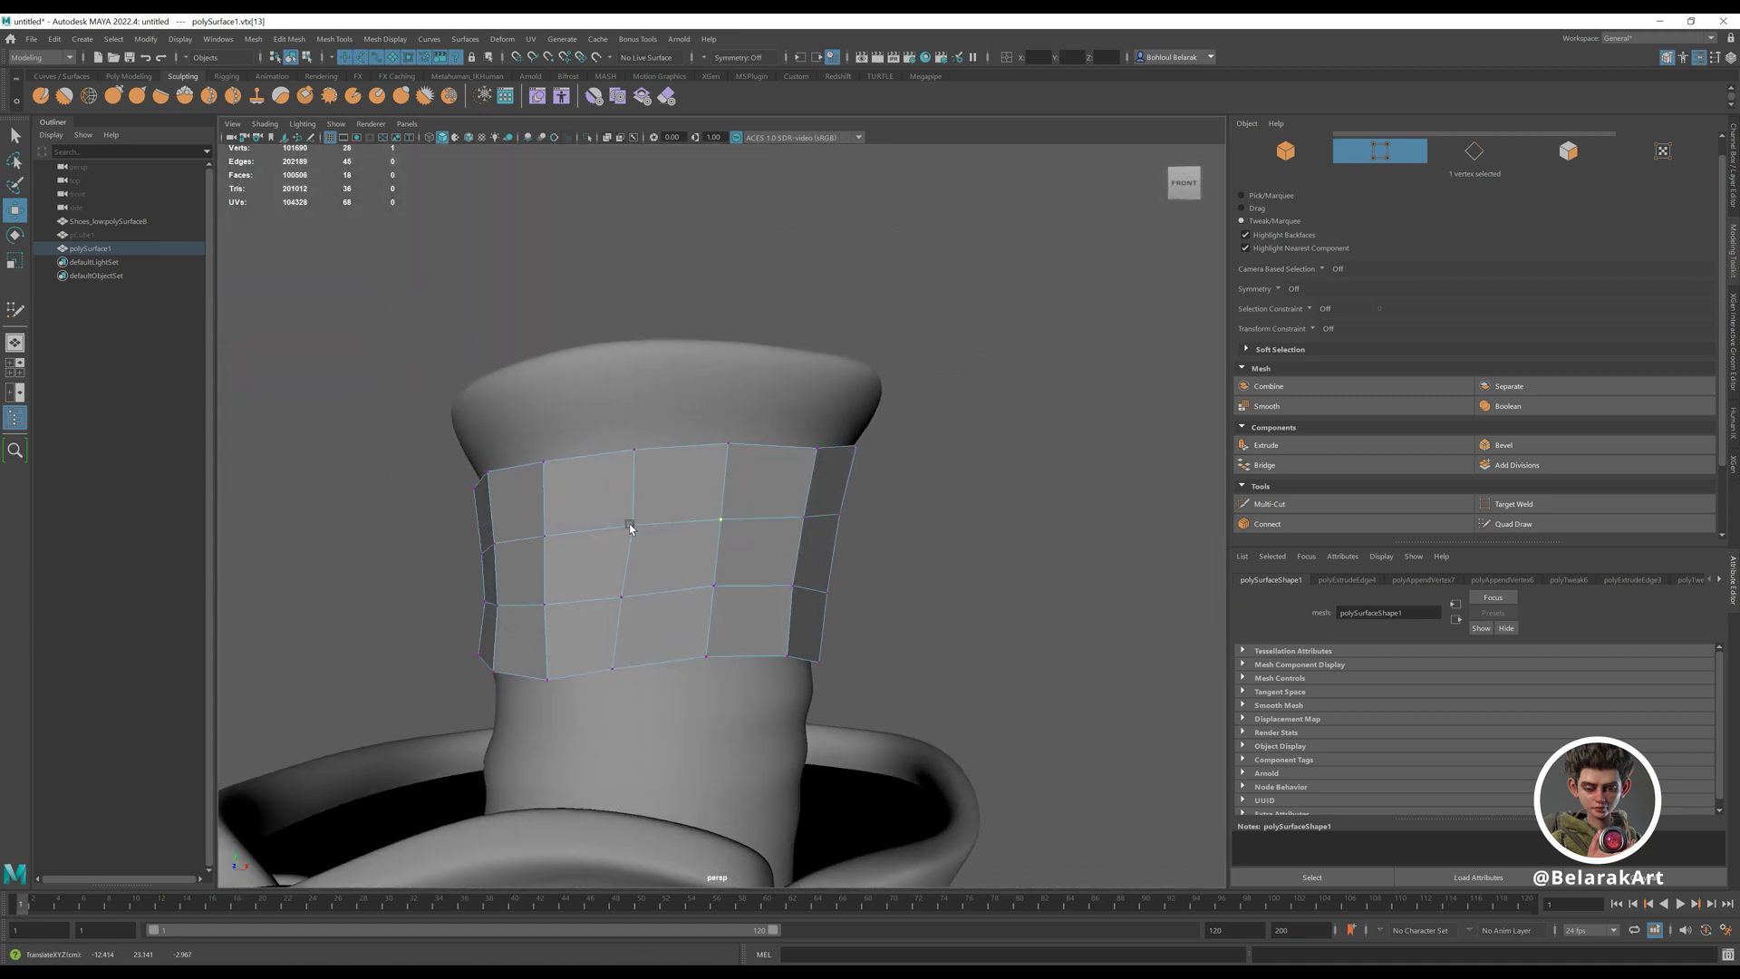
{"action": "left_click_drag", "start_coordinate": [635, 455], "coordinate": [818, 445]}
{"action": "left_click_drag", "start_coordinate": [792, 589], "coordinate": [794, 586]}
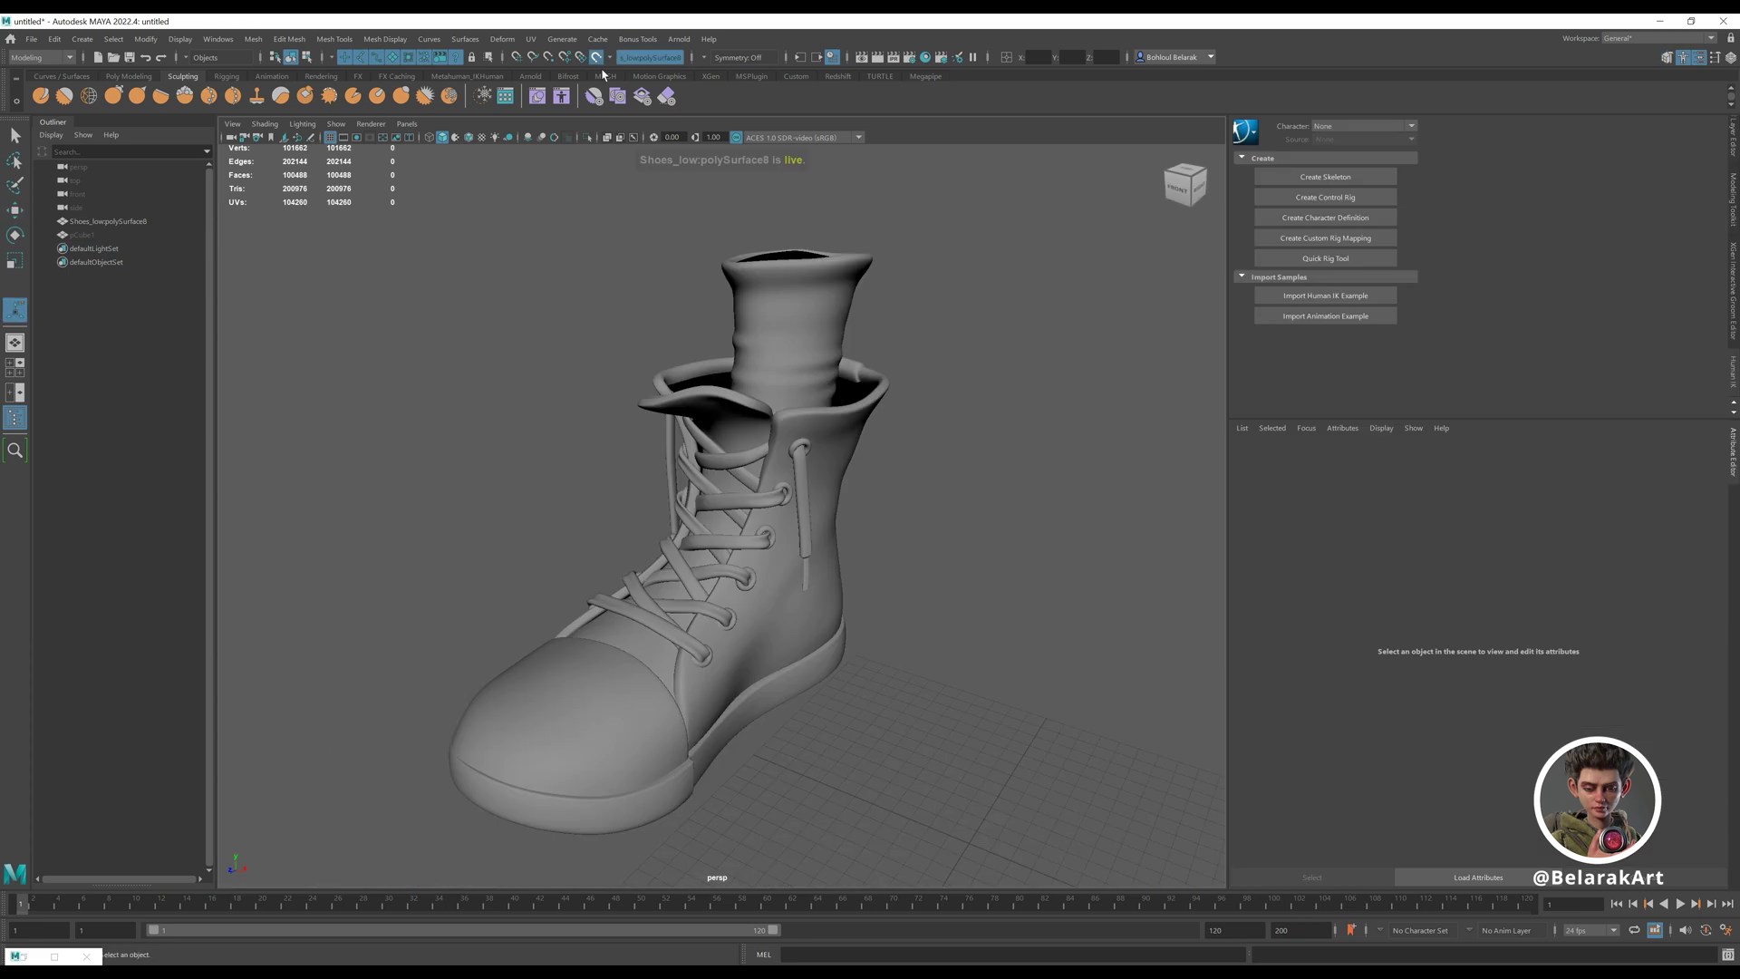